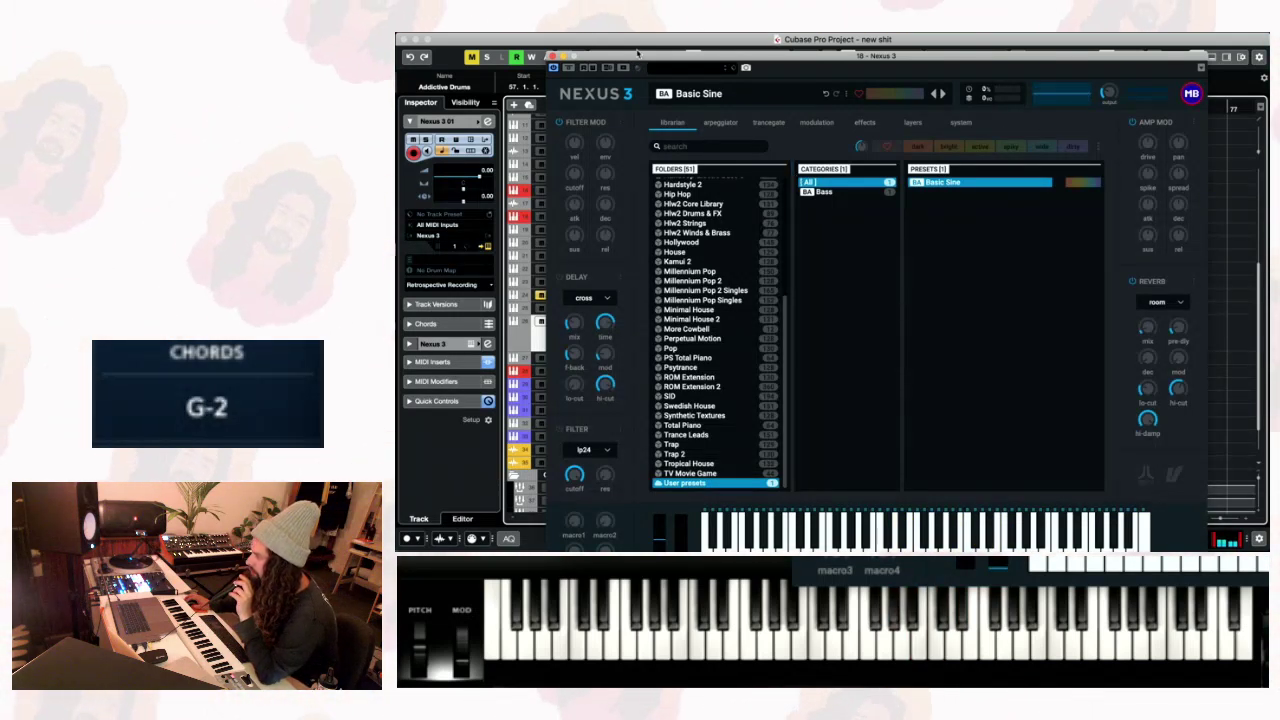
# - Duplicate the Nexus 3 01 track and delete the copied Omnisphere 01 clip from the duplicate
pyautogui.click(551, 57)
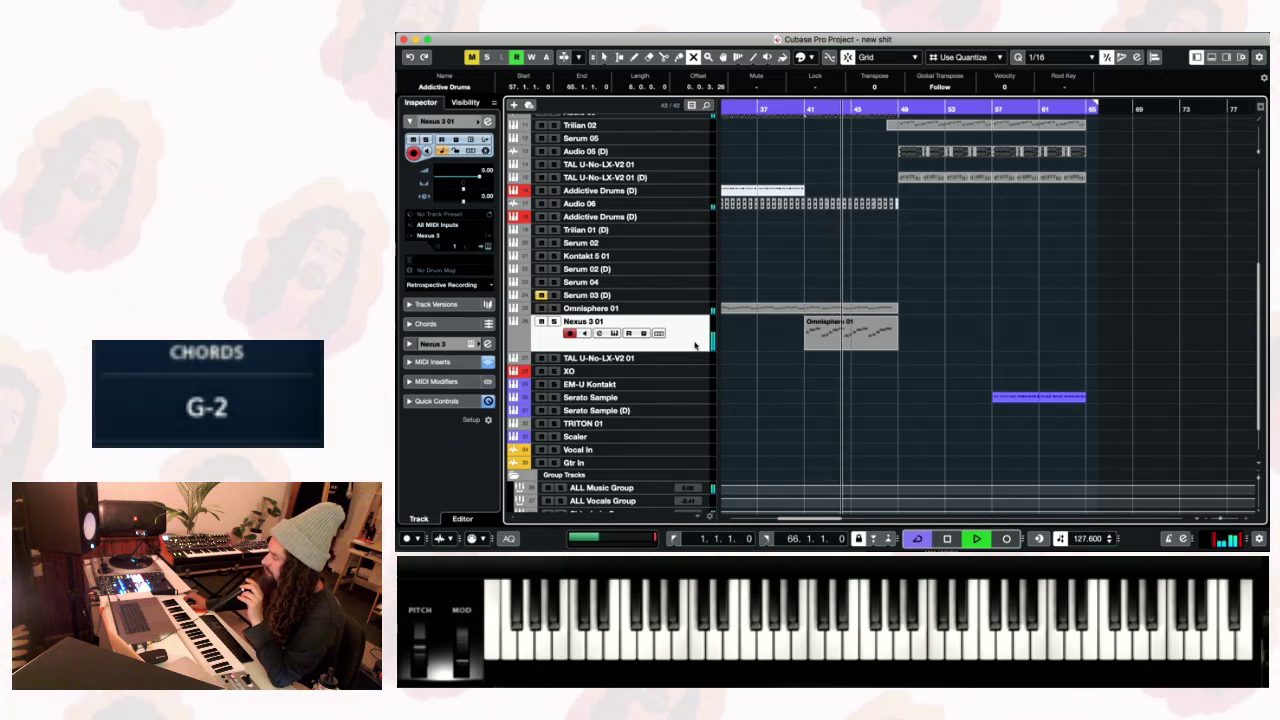
pyautogui.press('space')
pyautogui.rightClick(655, 340)
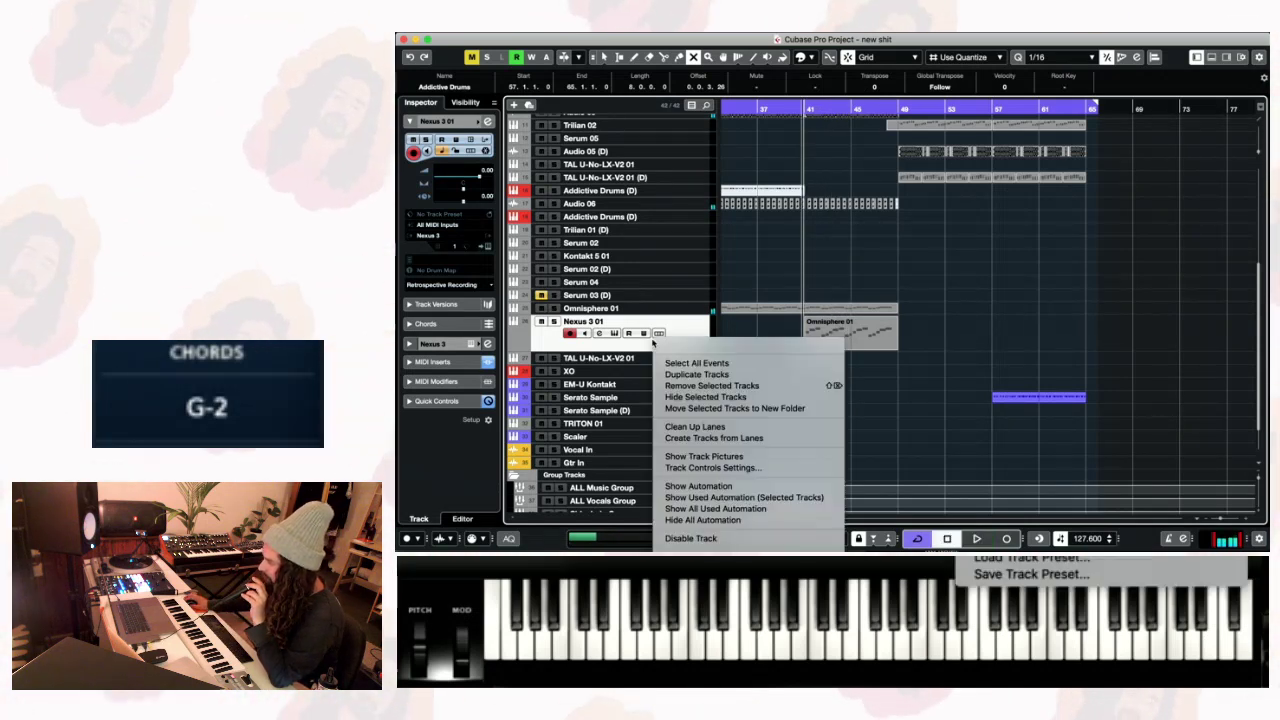
pyautogui.press('Escape')
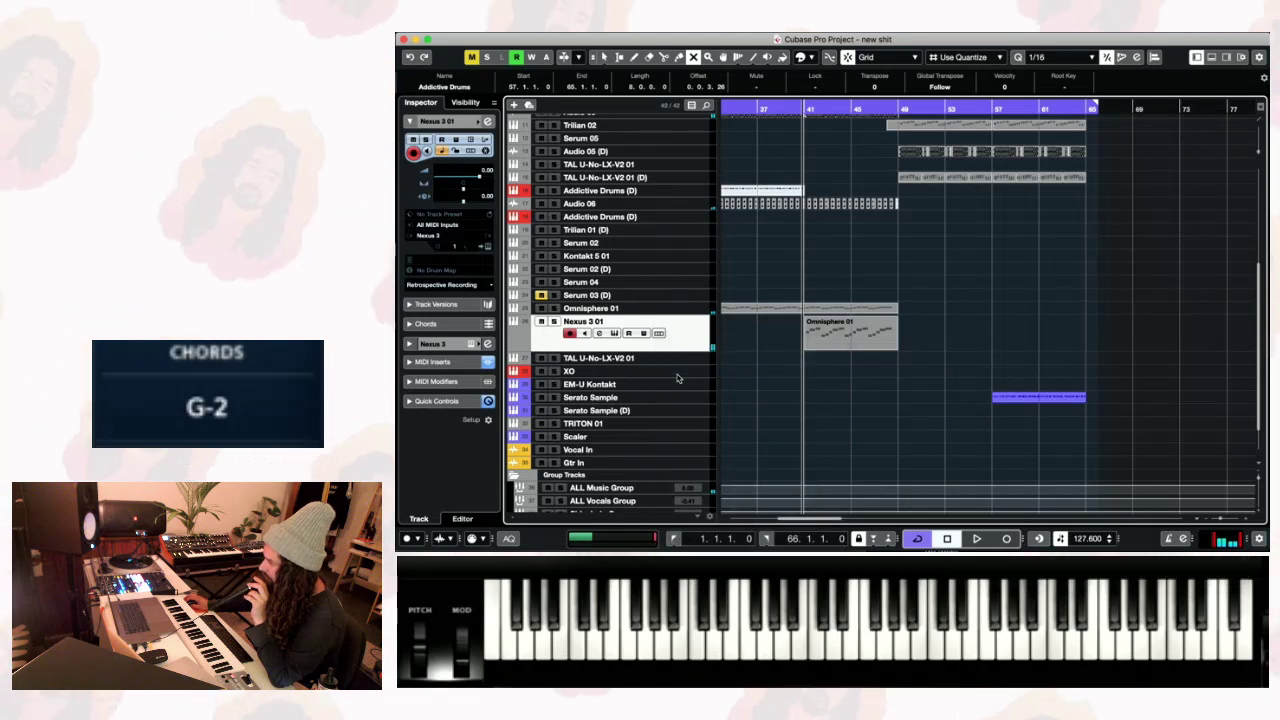
pyautogui.press('super+shift+d')
pyautogui.click(820, 373)
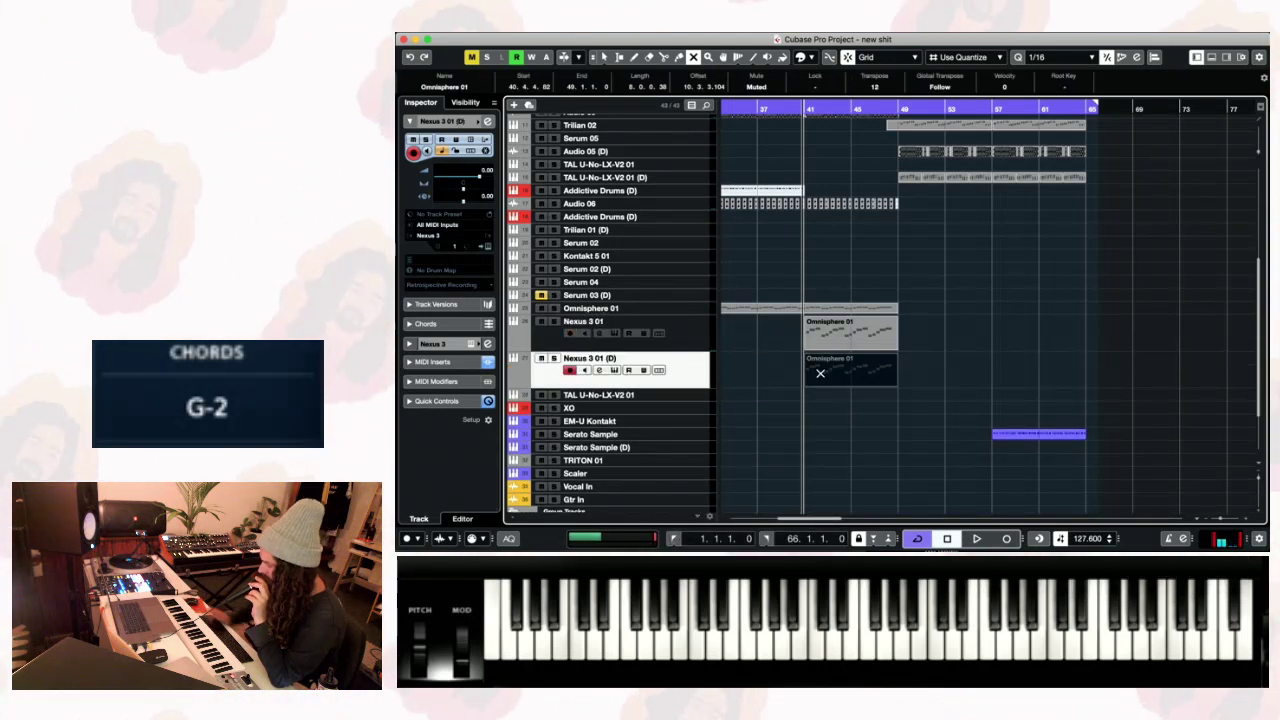
pyautogui.press('Delete')
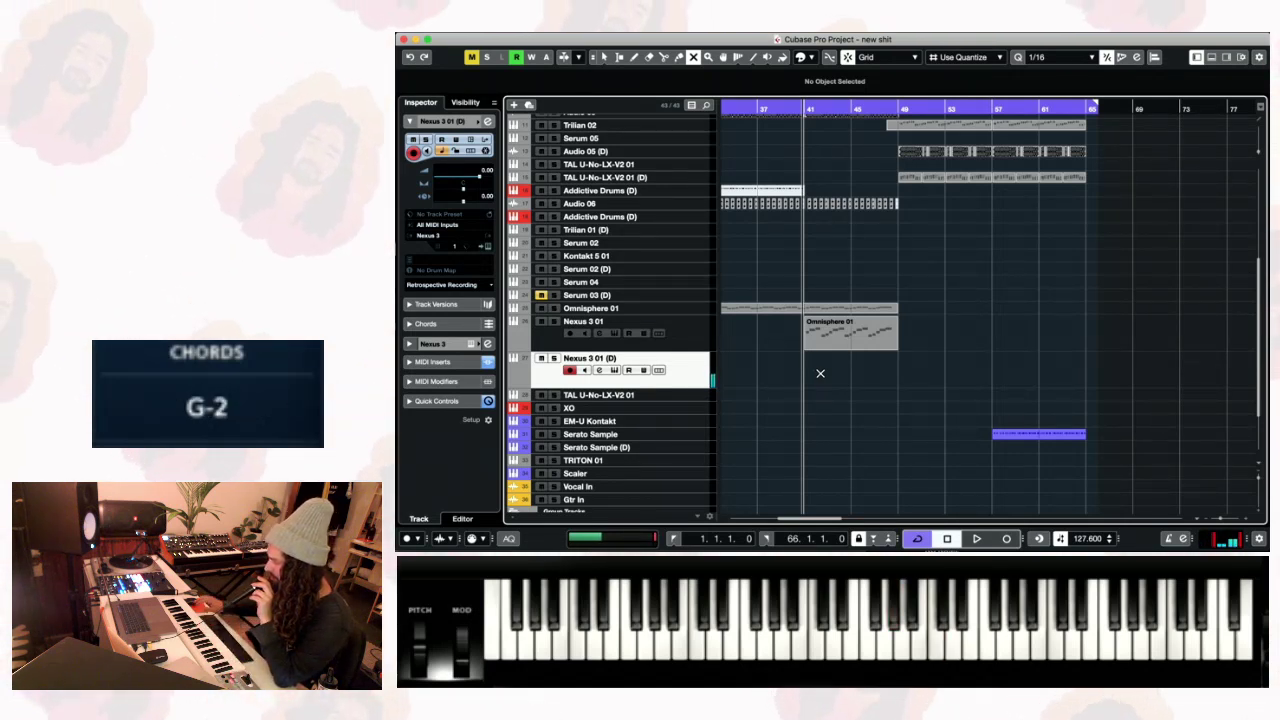
# - Set the arpeggiator in the duplicated track's Nexus 3 to 1/64 speed and 1 octave
pyautogui.press('space')
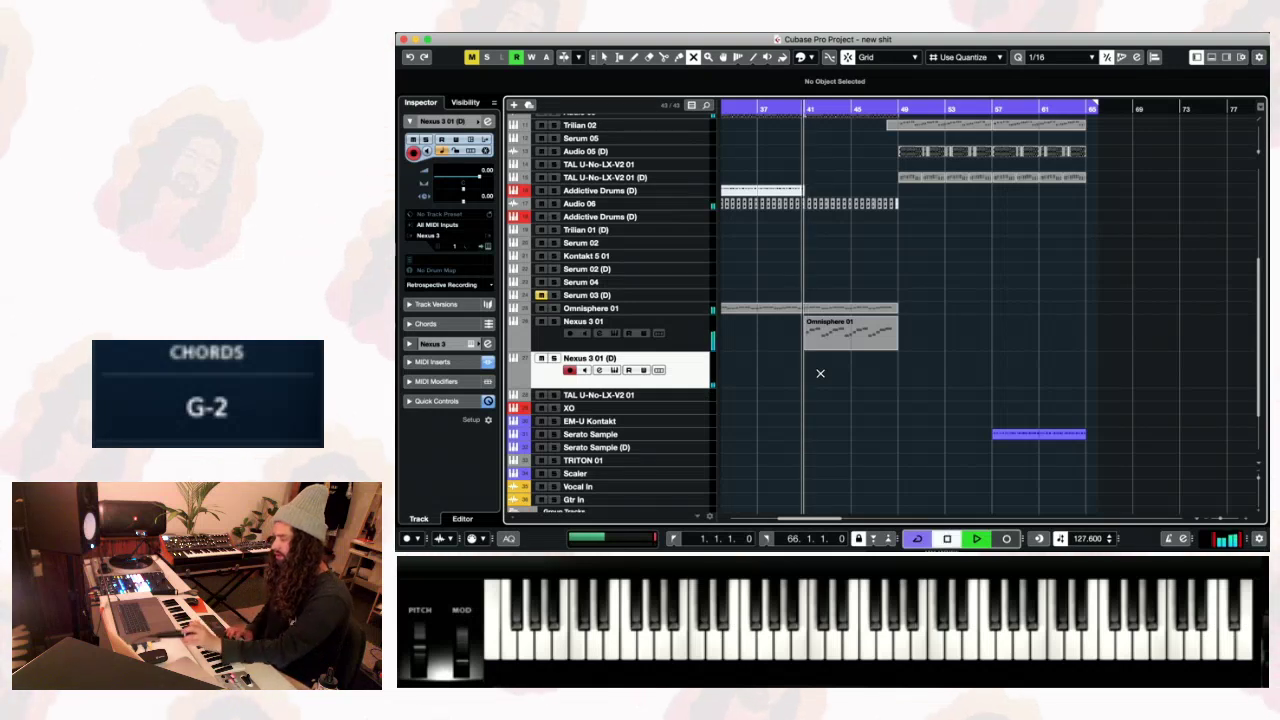
pyautogui.press('space')
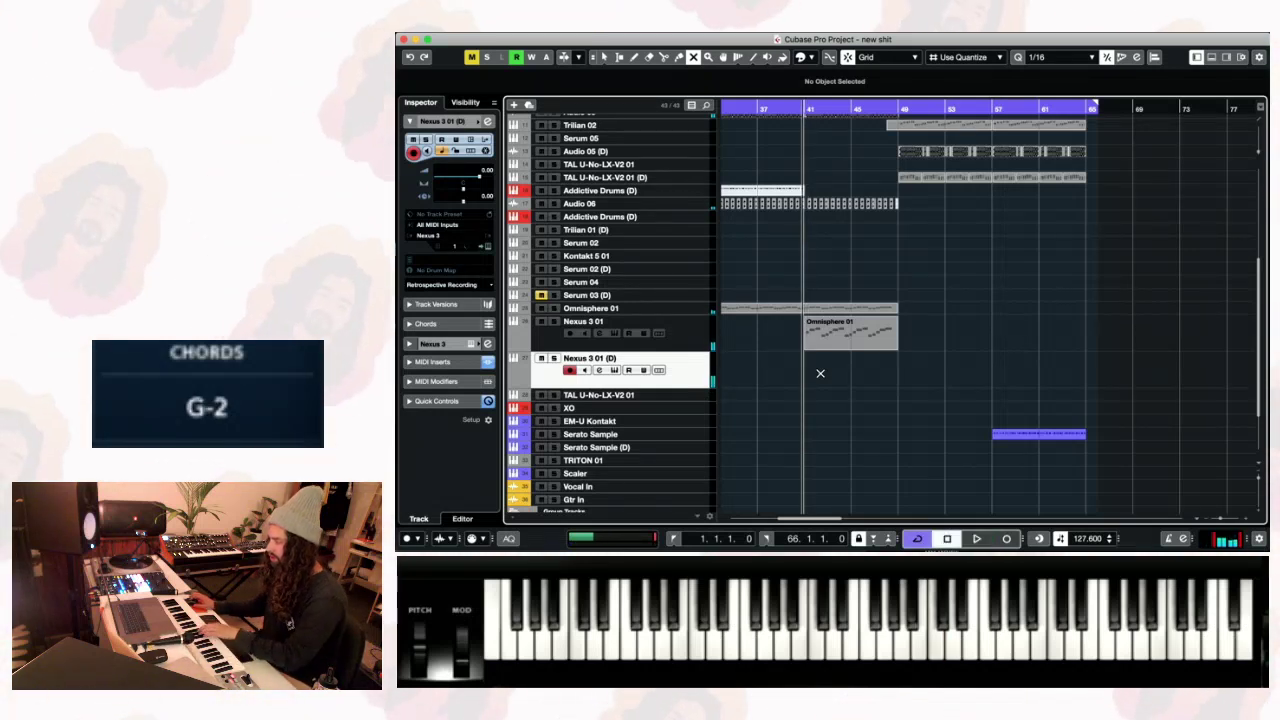
pyautogui.click(613, 371)
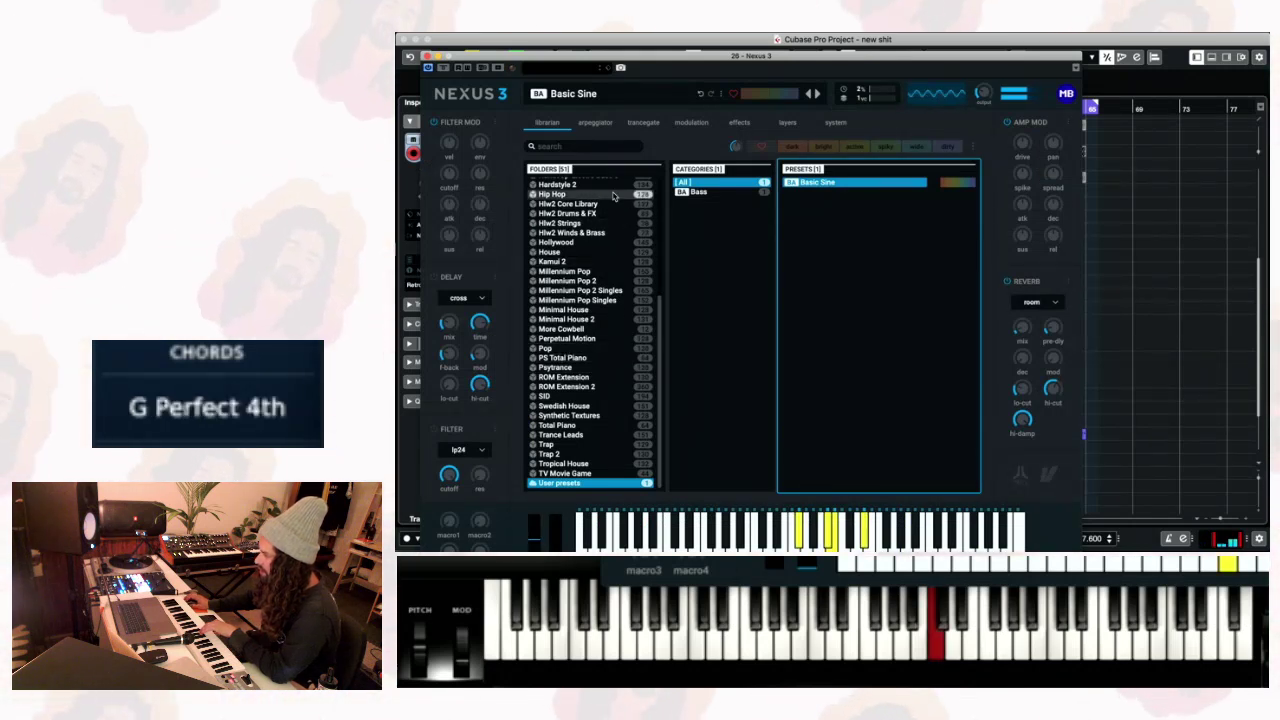
pyautogui.click(612, 125)
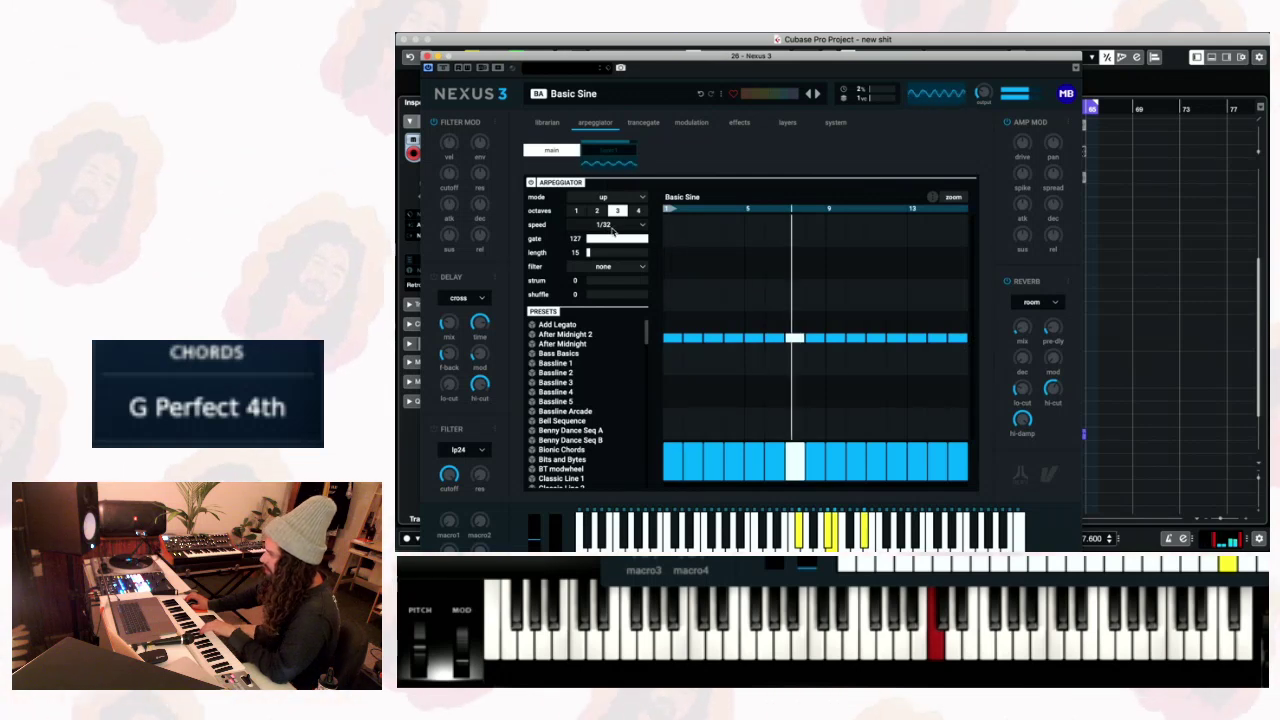
pyautogui.click(609, 226)
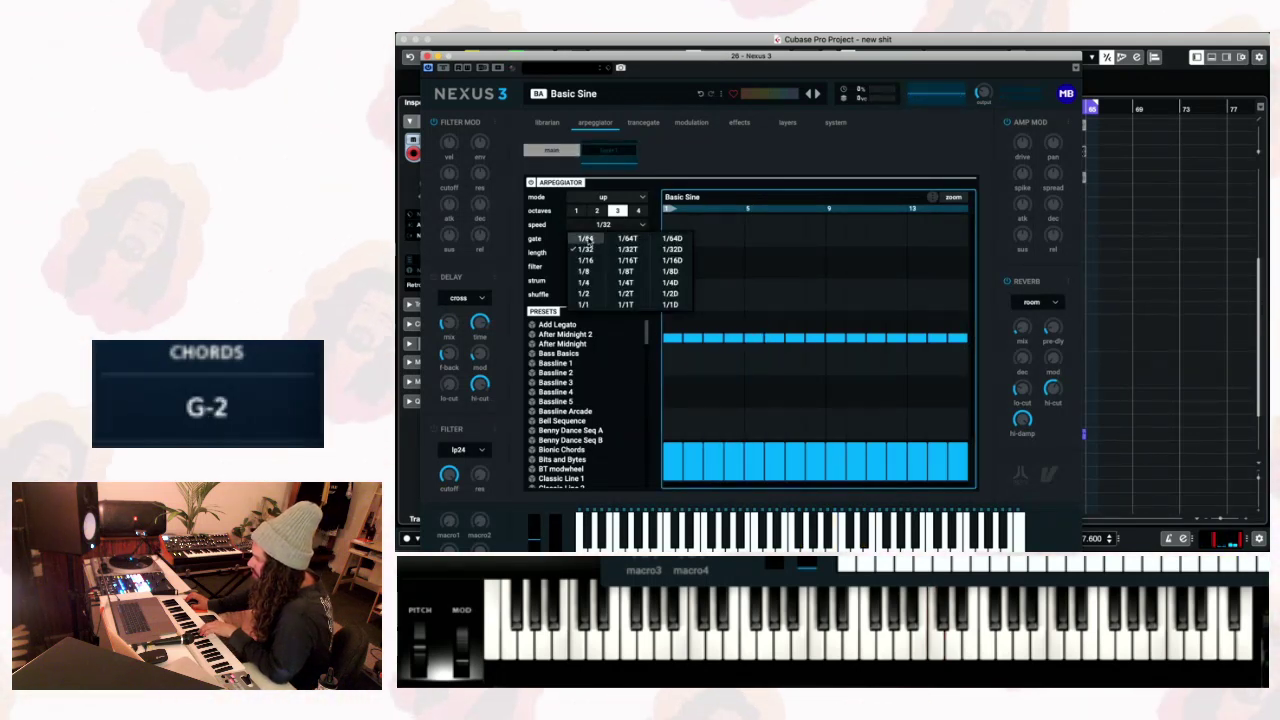
pyautogui.click(586, 239)
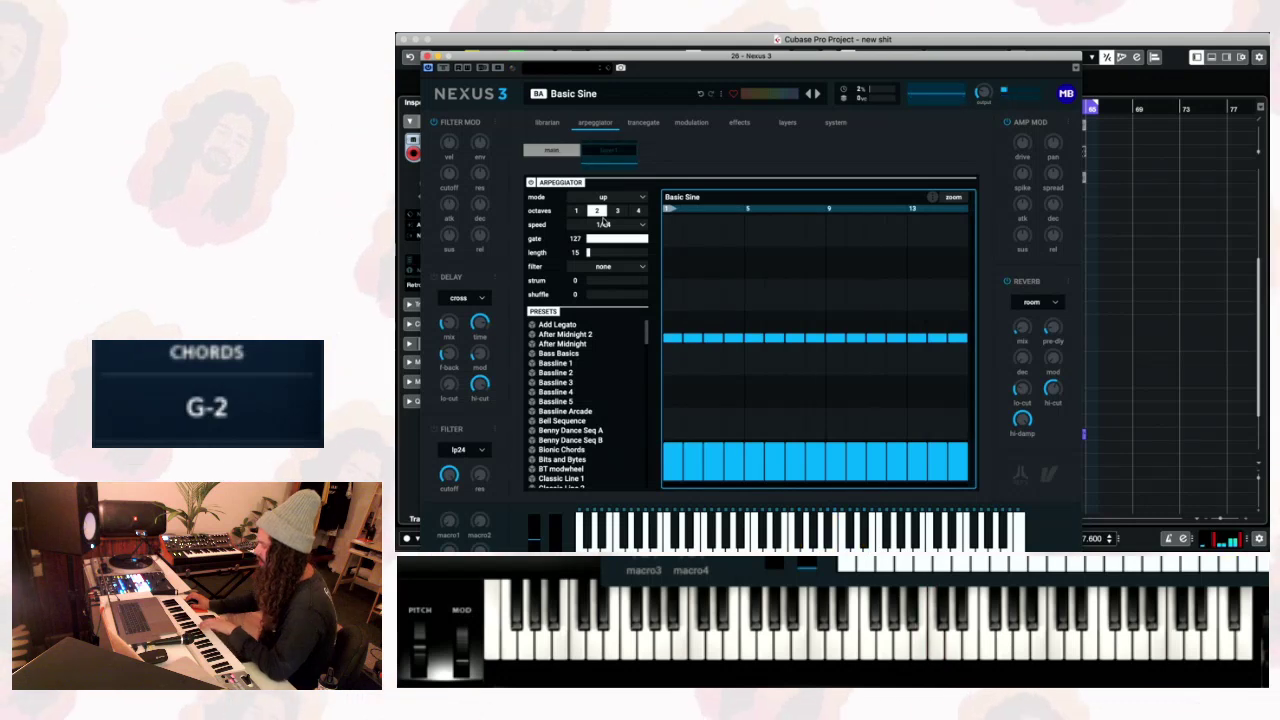
pyautogui.click(427, 57)
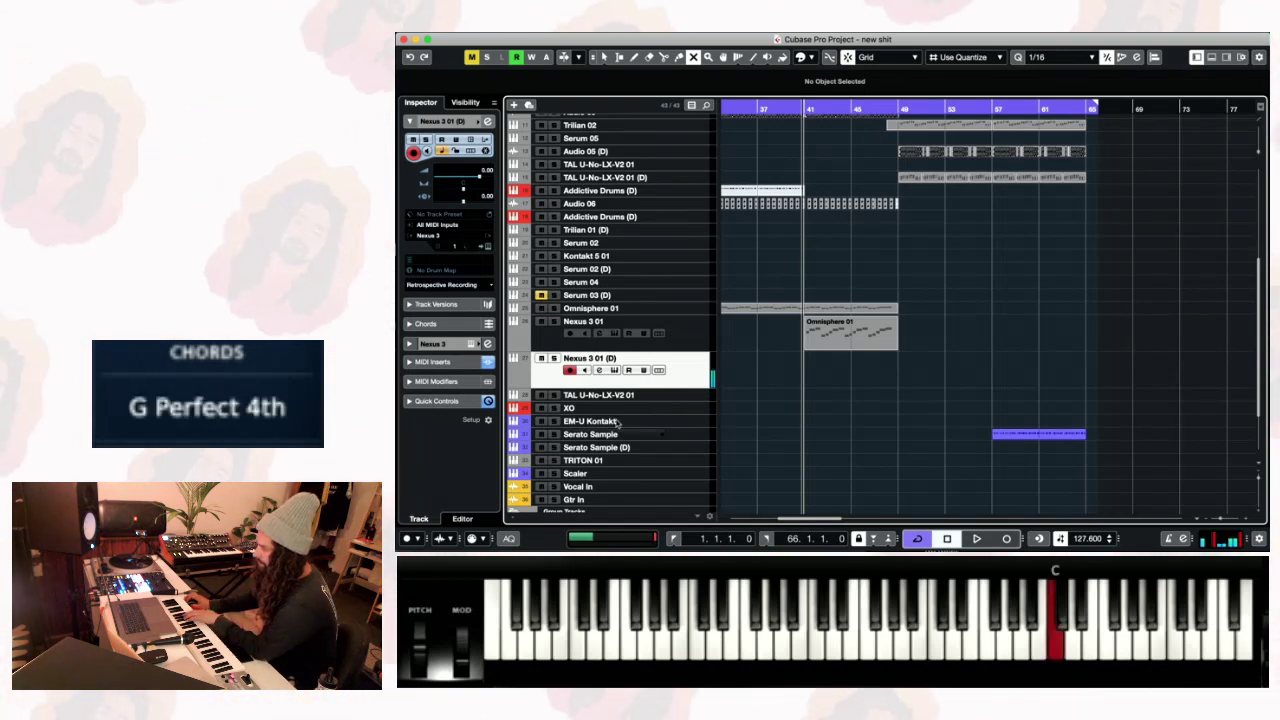
pyautogui.click(615, 371)
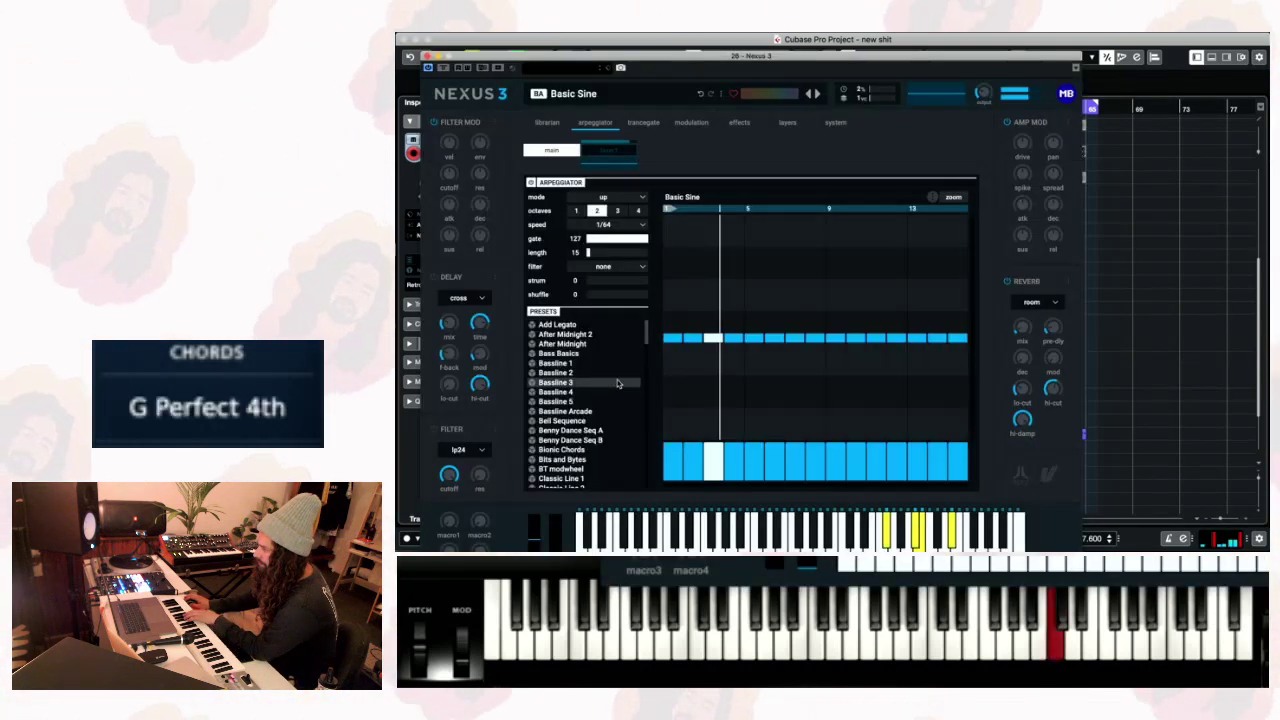
pyautogui.click(575, 212)
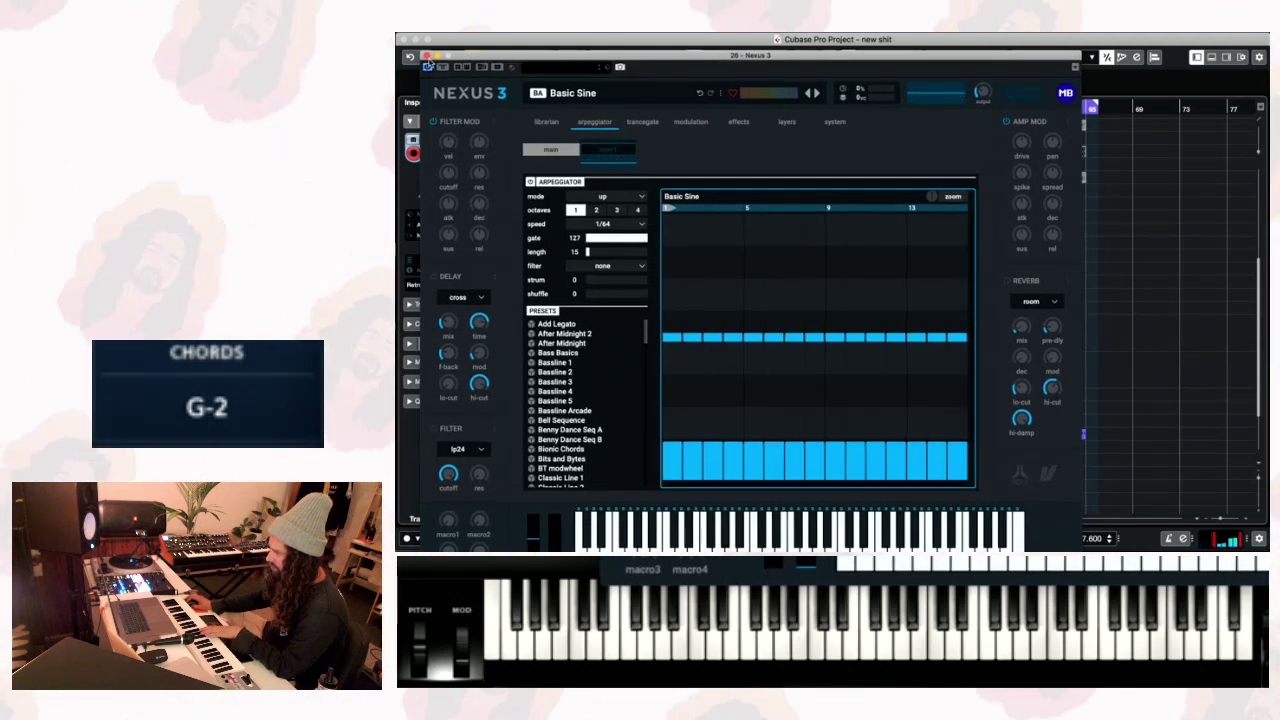
pyautogui.click(428, 56)
# - Audition the duplicated Nexus track with the arrangement from just before bar 49 and lower its volume
pyautogui.press('space')
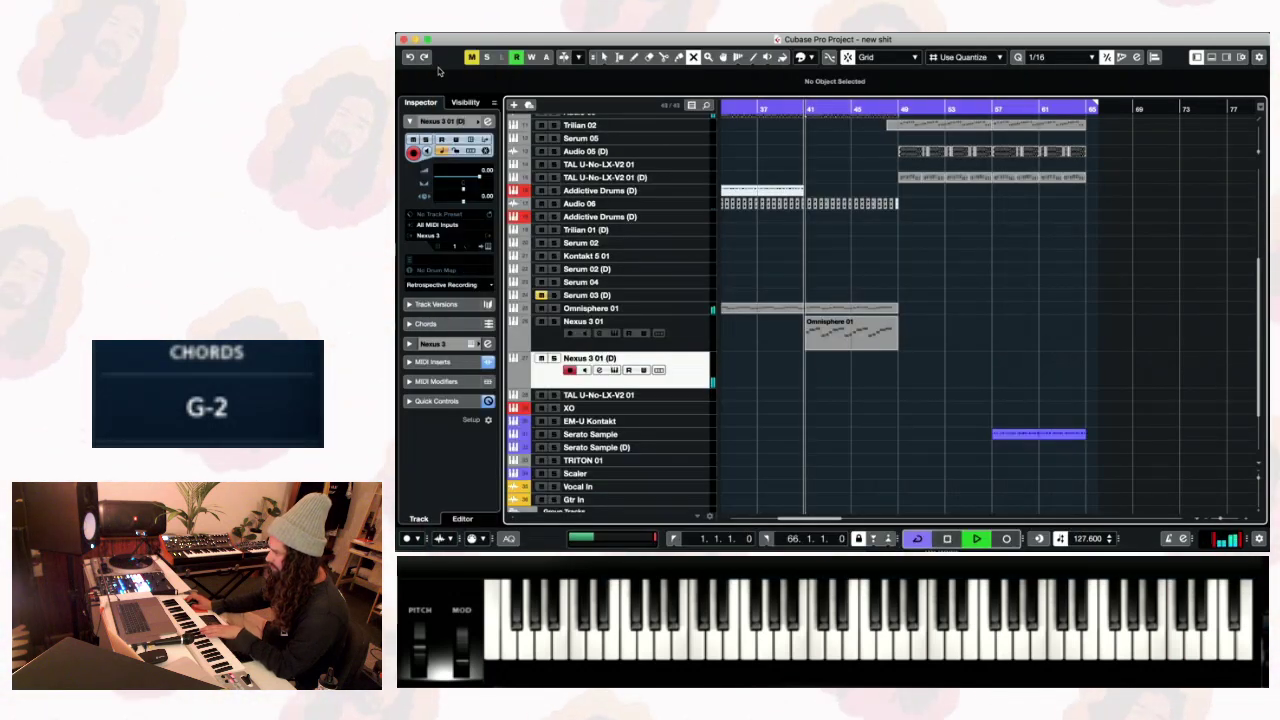
pyautogui.click(893, 111)
pyautogui.scroll(3, 900, 160)
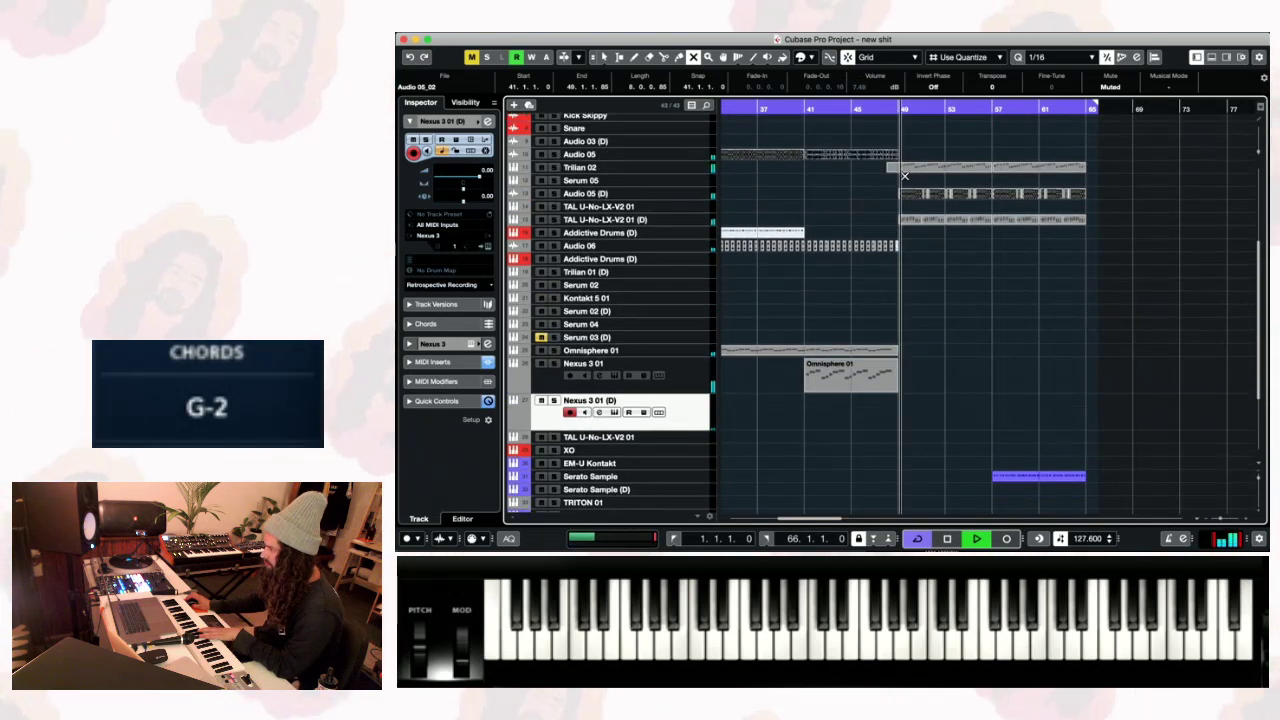
pyautogui.press('space')
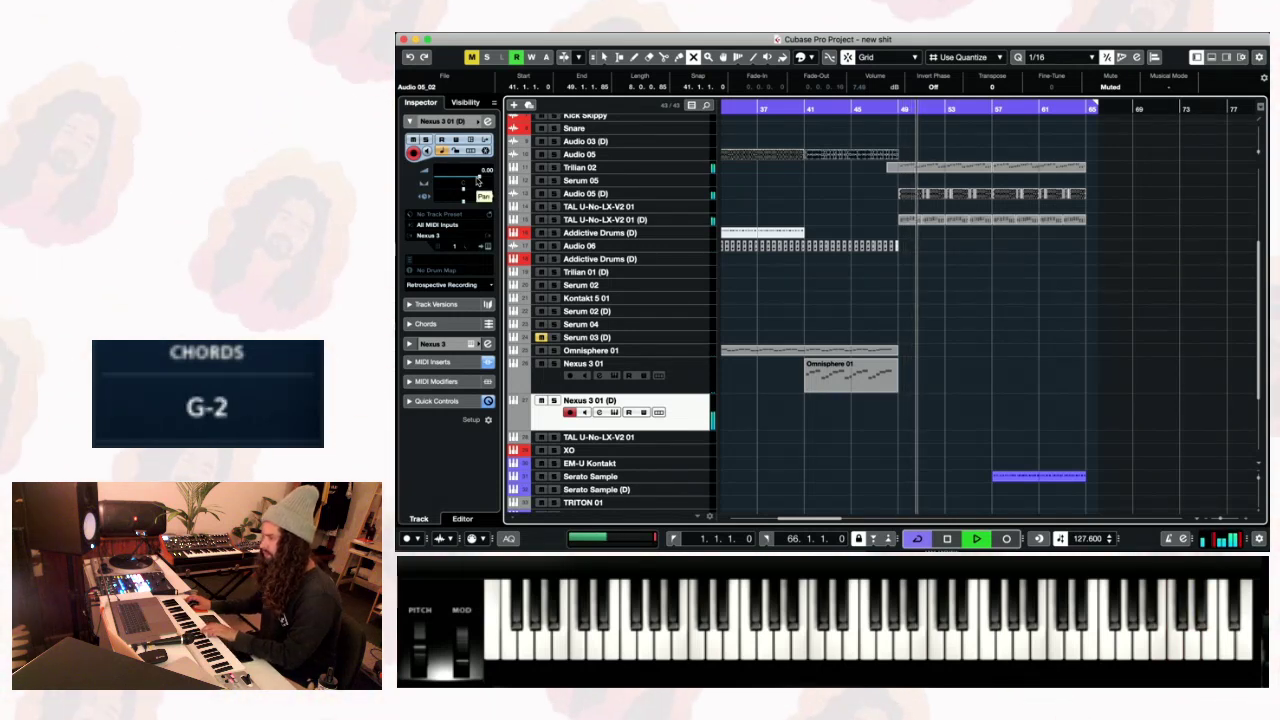
pyautogui.moveTo(479, 177); pyautogui.dragTo(473, 180)
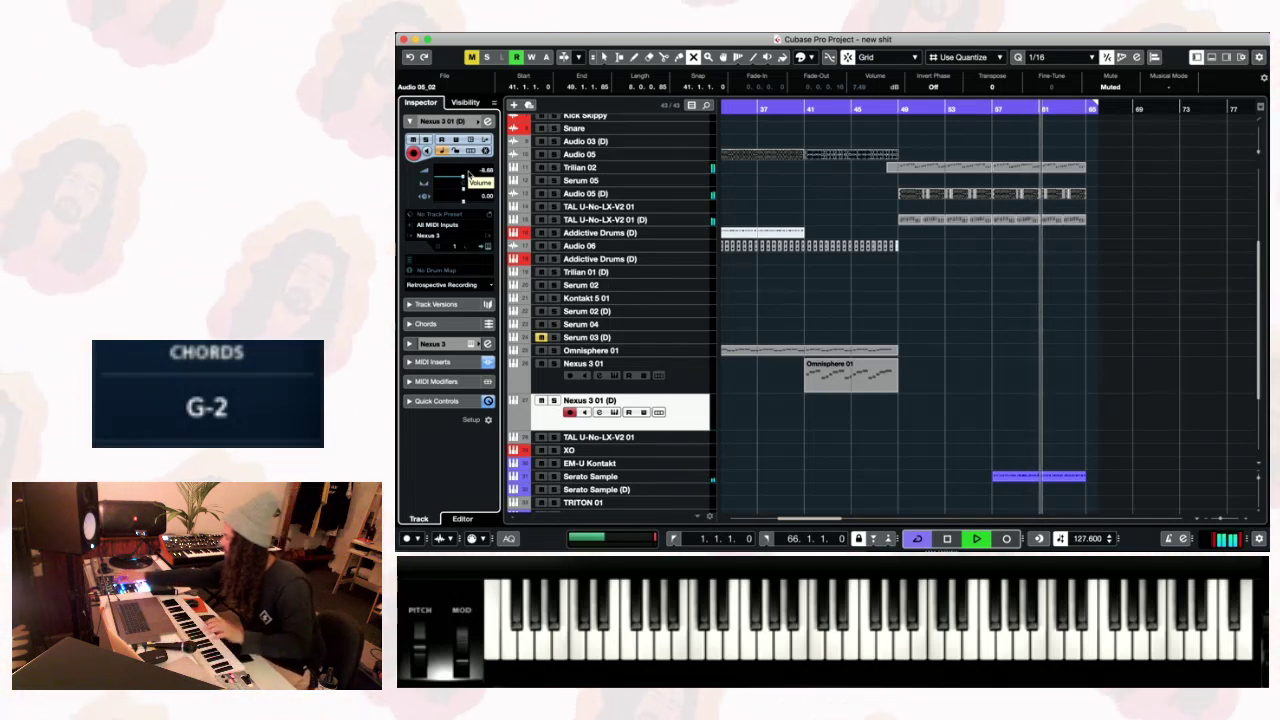
pyautogui.press('space')
pyautogui.press('space')
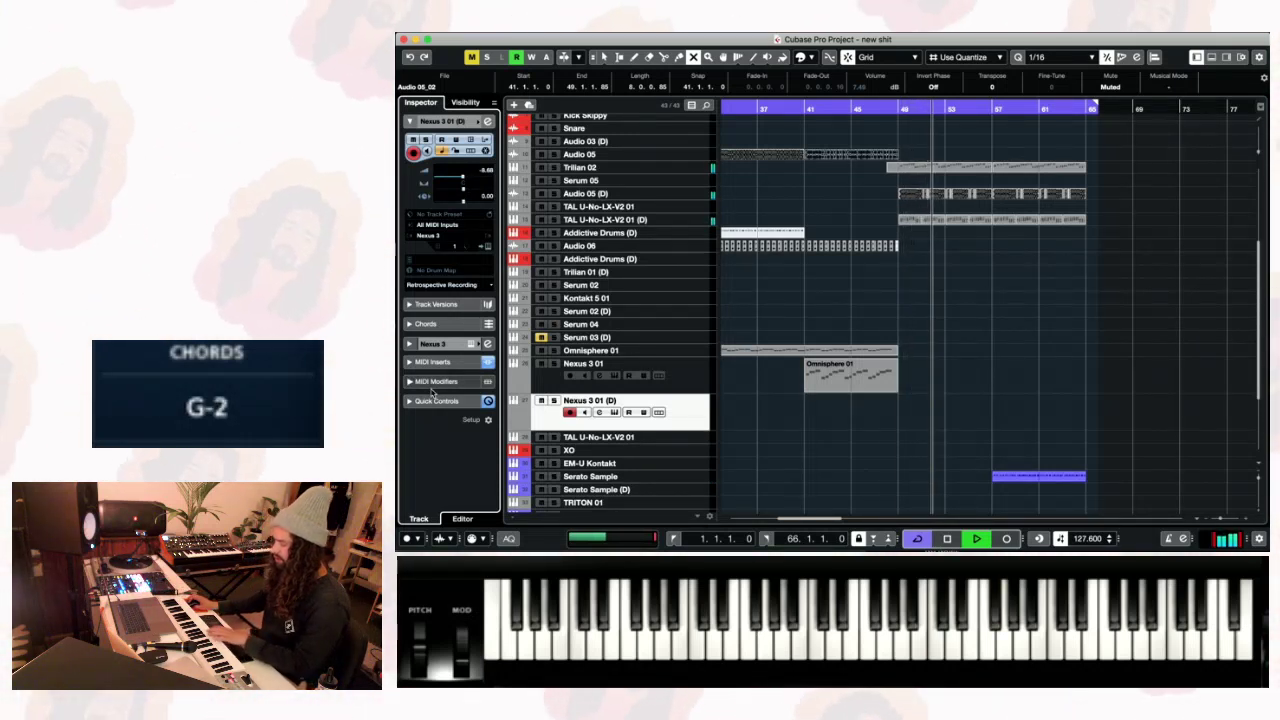
pyautogui.press('space')
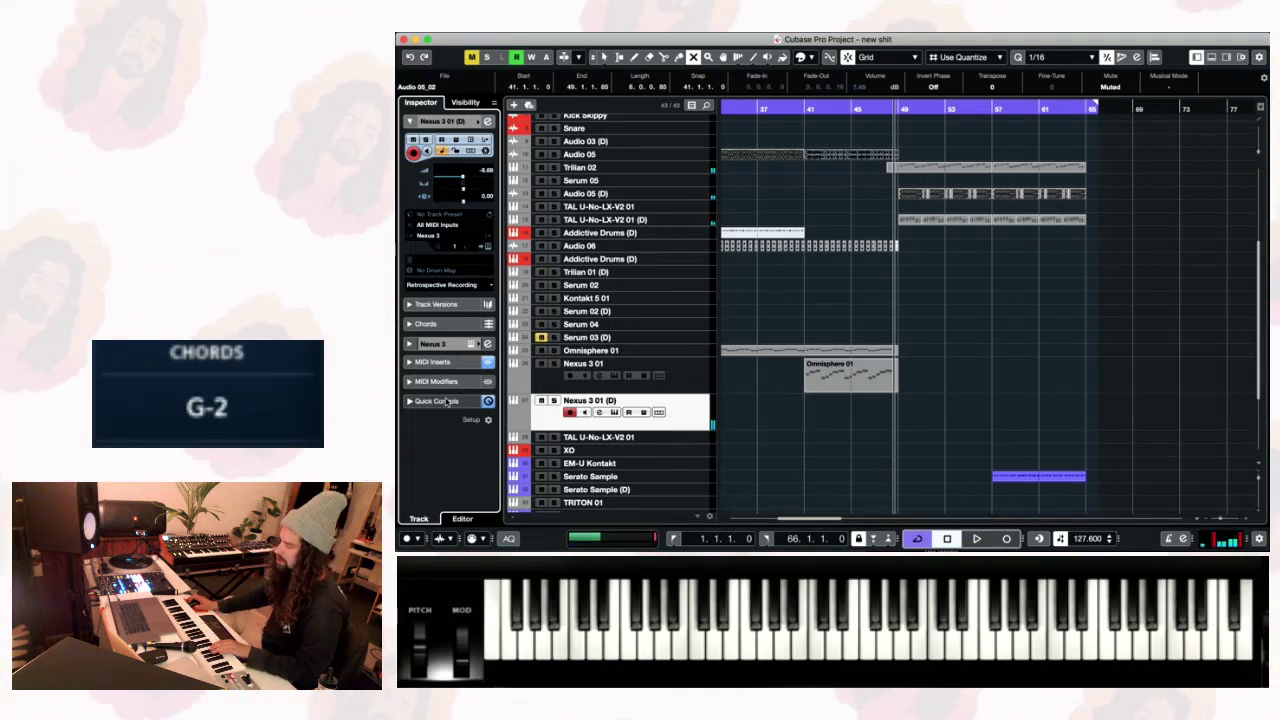
# - Enable a degrader as insert 1 in the duplicated track's Nexus 3, with dry 122, wet 57 and dist 127
pyautogui.click(614, 413)
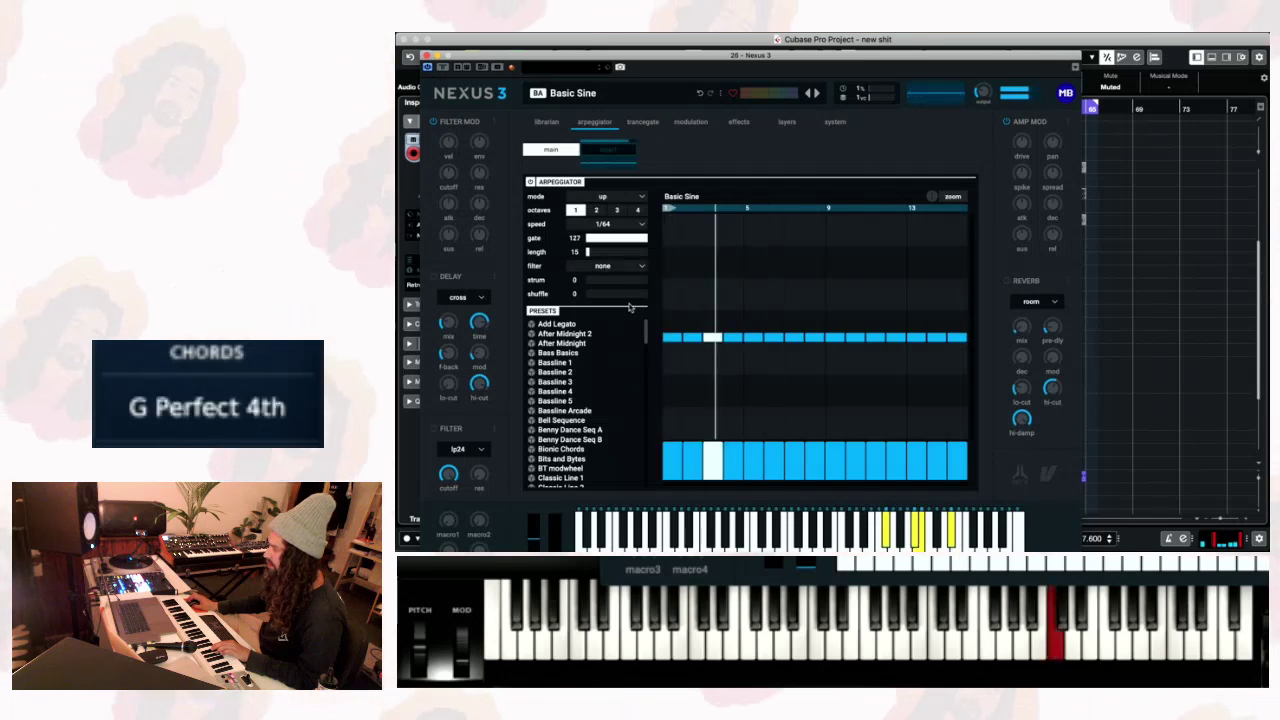
pyautogui.click(738, 121)
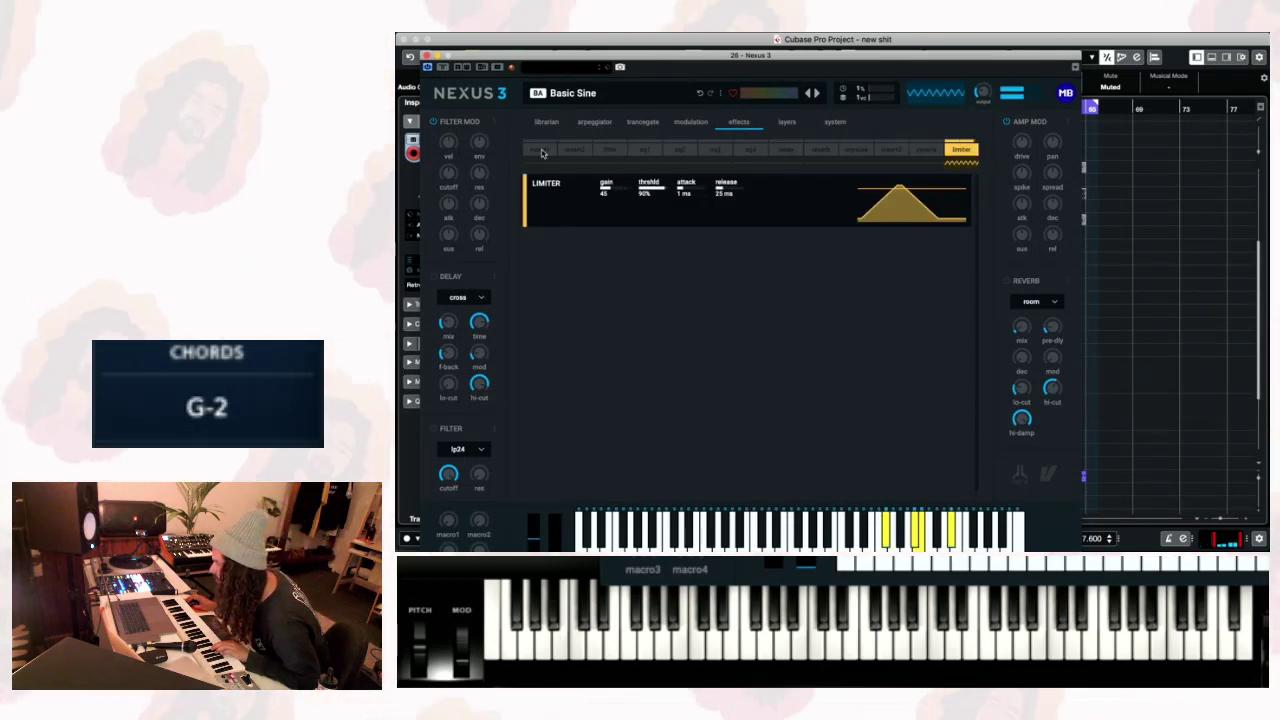
pyautogui.click(539, 149)
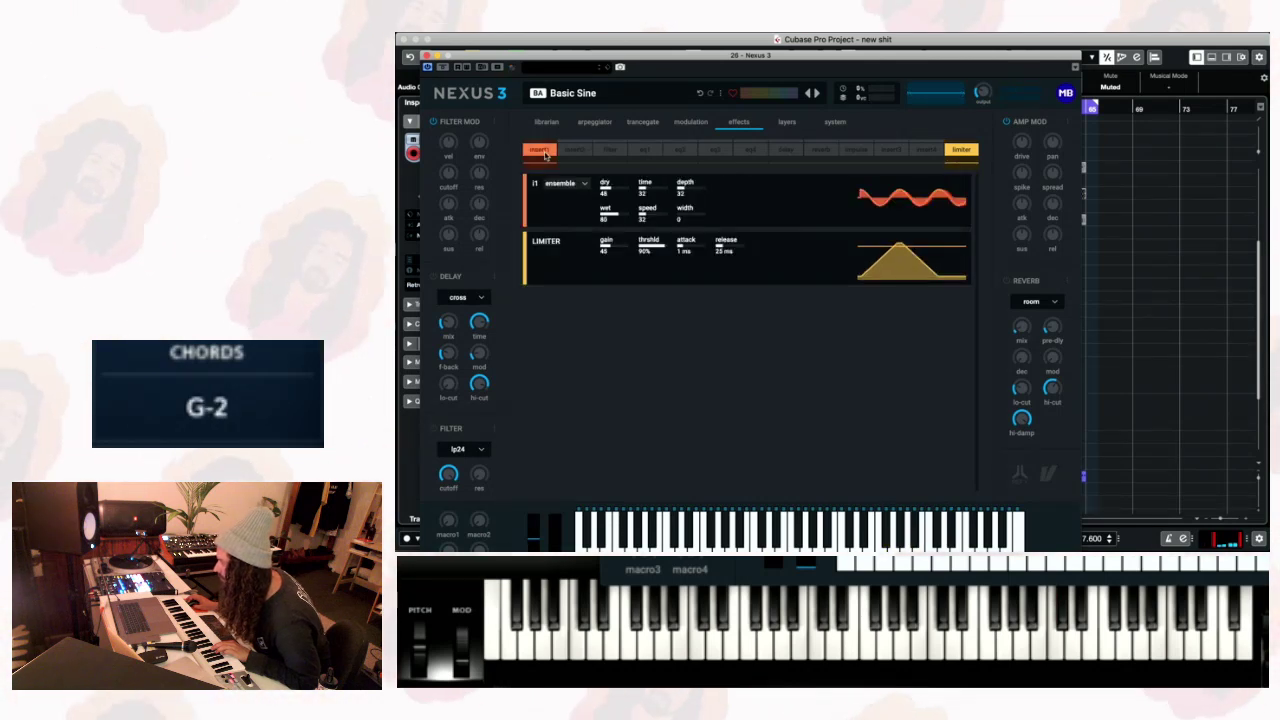
pyautogui.click(576, 185)
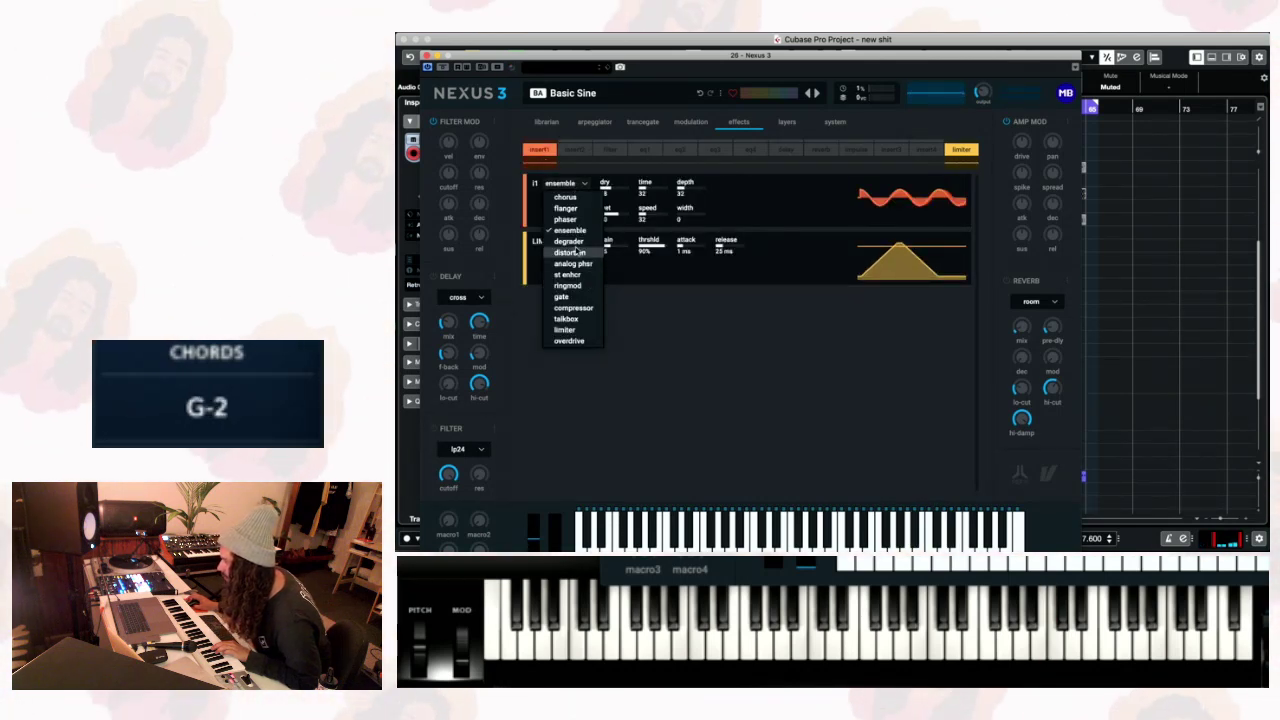
pyautogui.click(581, 243)
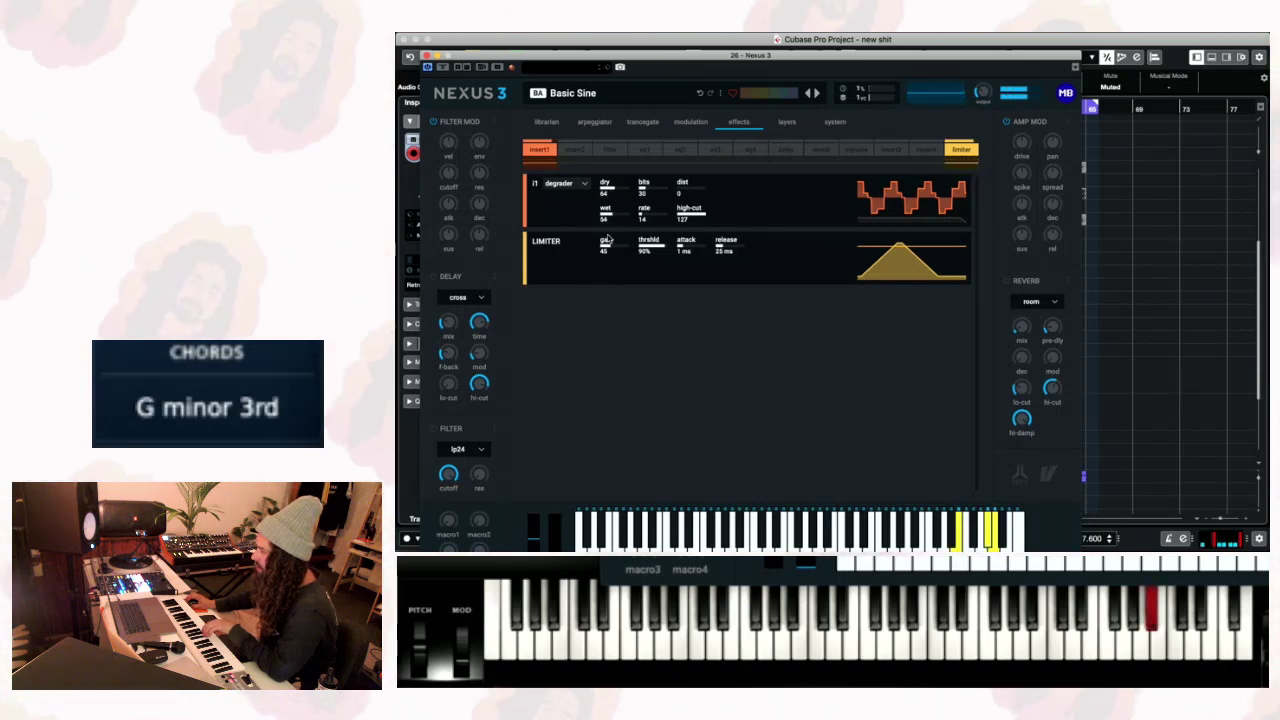
pyautogui.moveTo(614, 192); pyautogui.dragTo(779, 134)
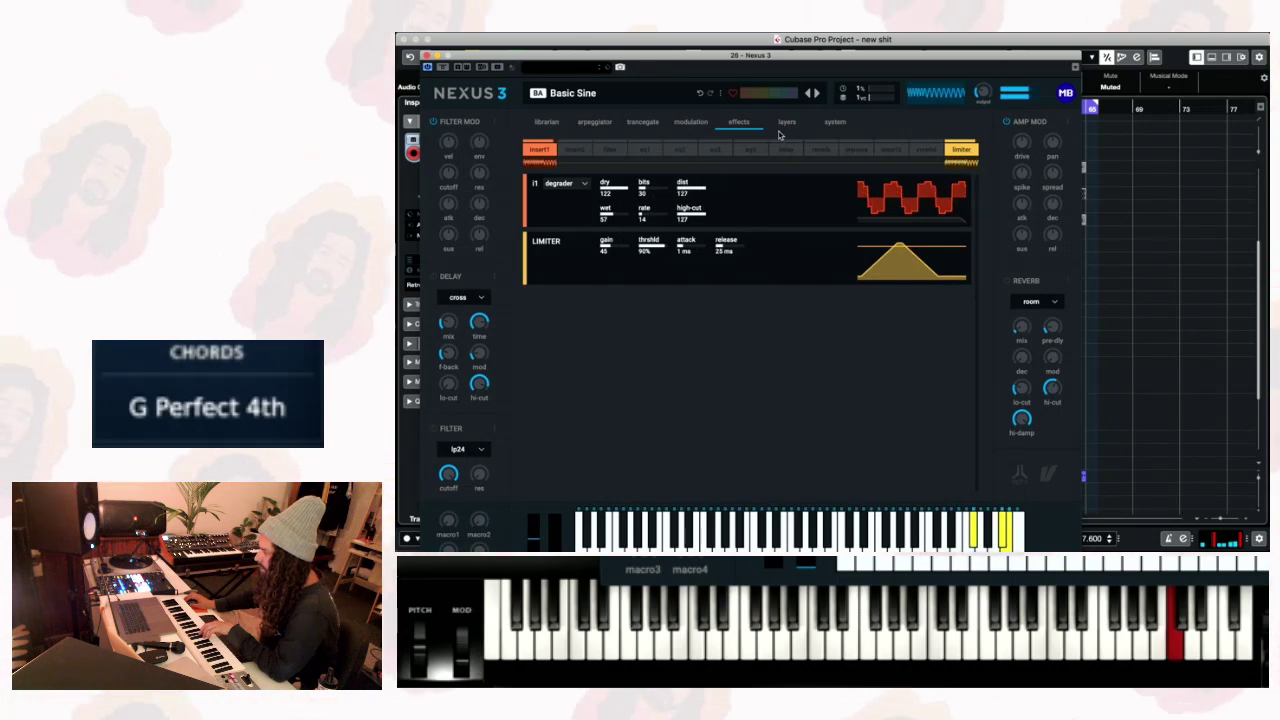
pyautogui.click(425, 57)
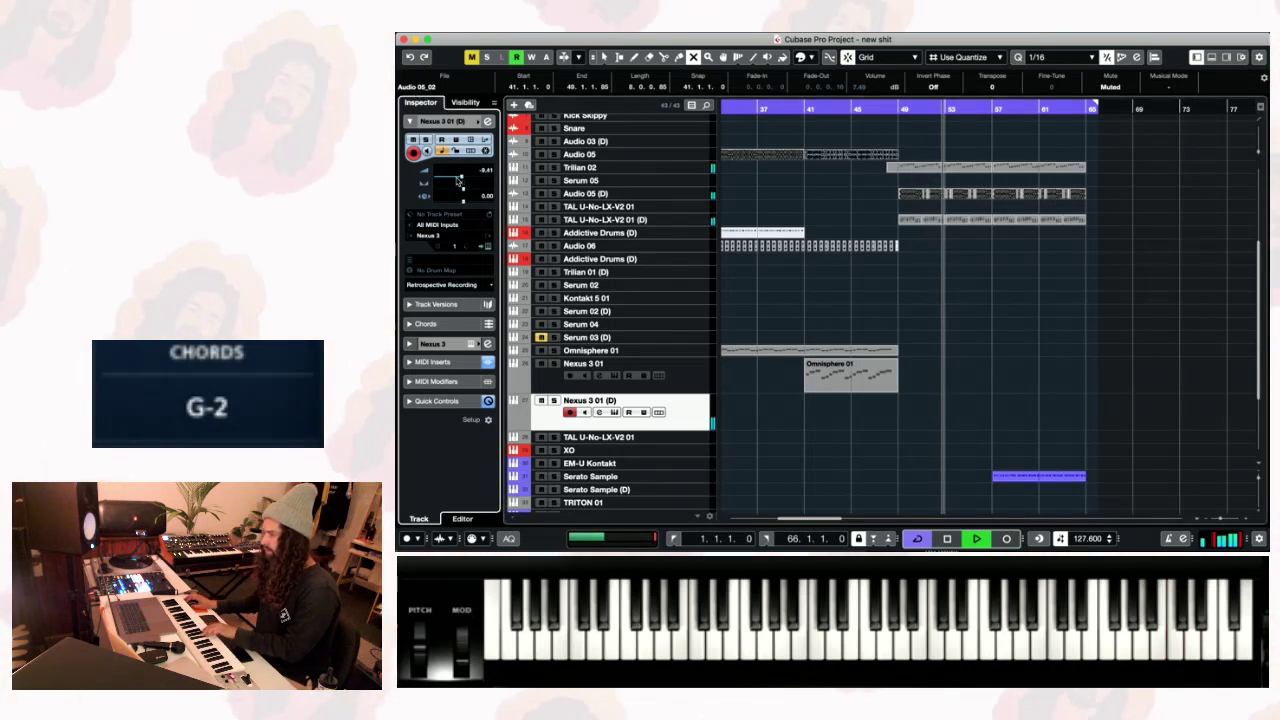
# - Lower the duplicated Nexus track's volume to about -15 dB and audition it from about bar 47
pyautogui.moveTo(463, 177); pyautogui.dragTo(454, 180)
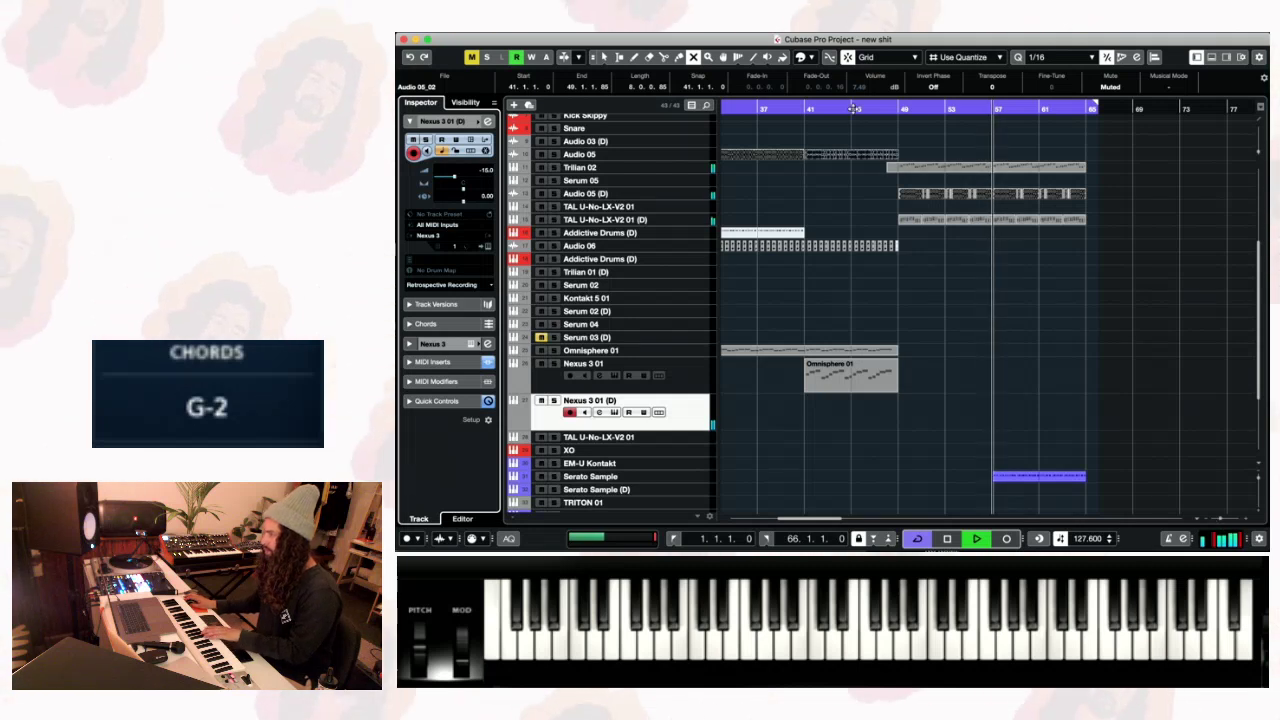
pyautogui.press('space')
pyautogui.click(877, 110)
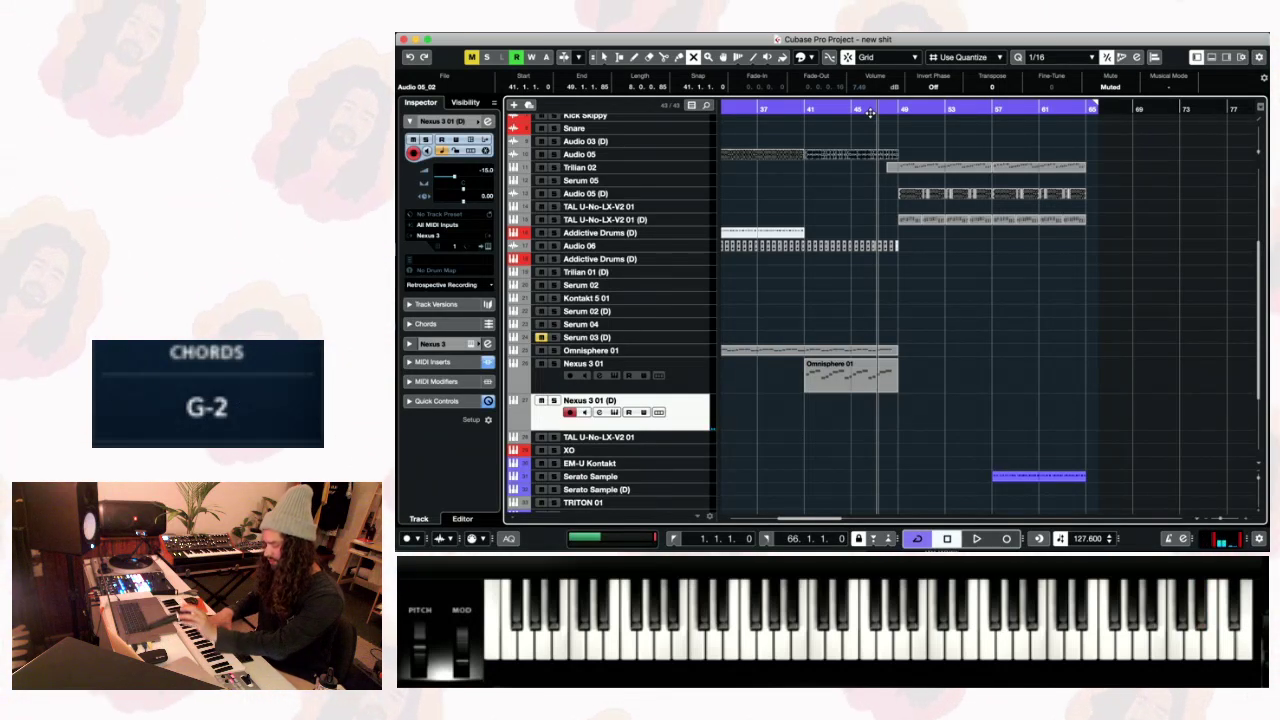
pyautogui.press('space')
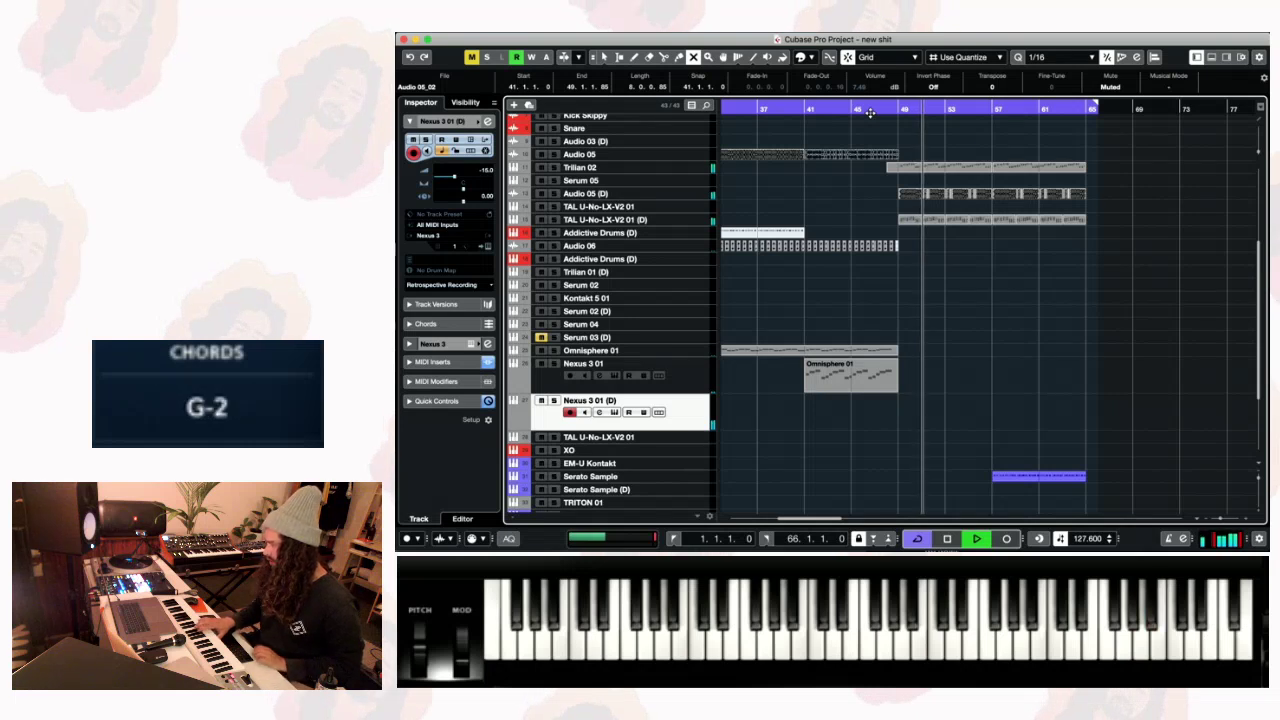
pyautogui.press('space')
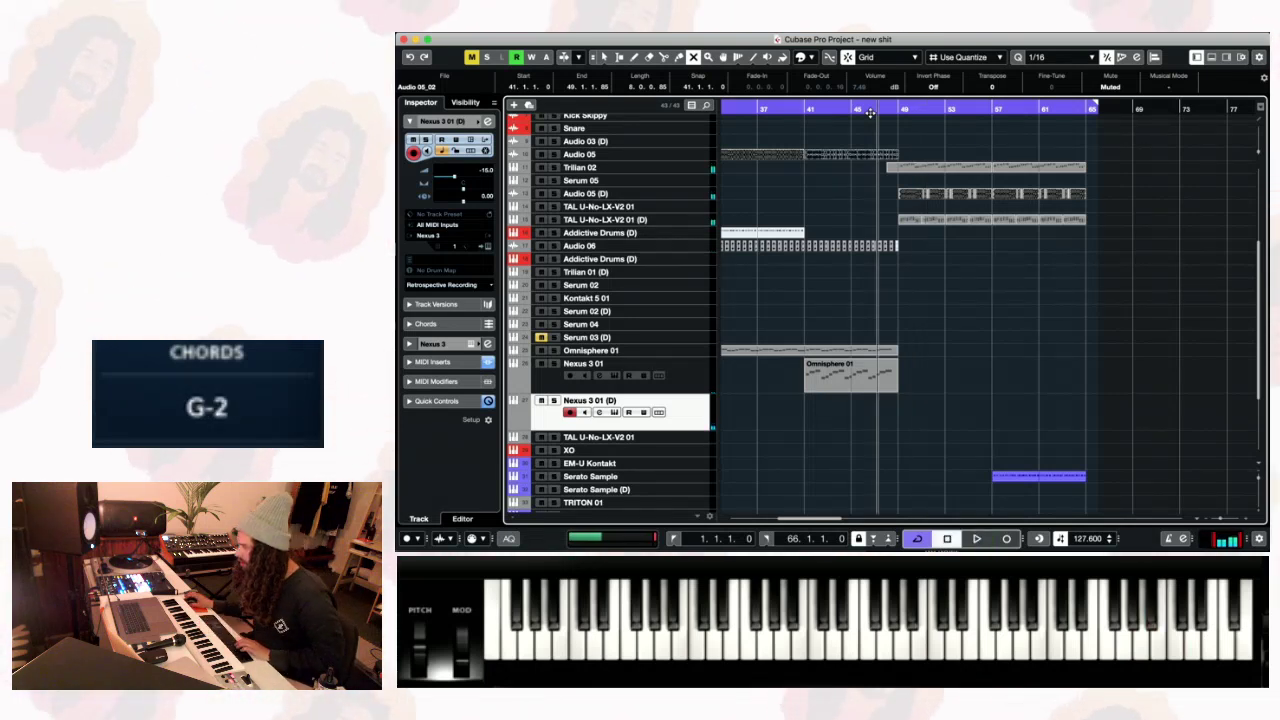
# - Unmute the Audio 05 clip spanning bars 41 to 49 and play the arrangement from about bar 42
pyautogui.press('space')
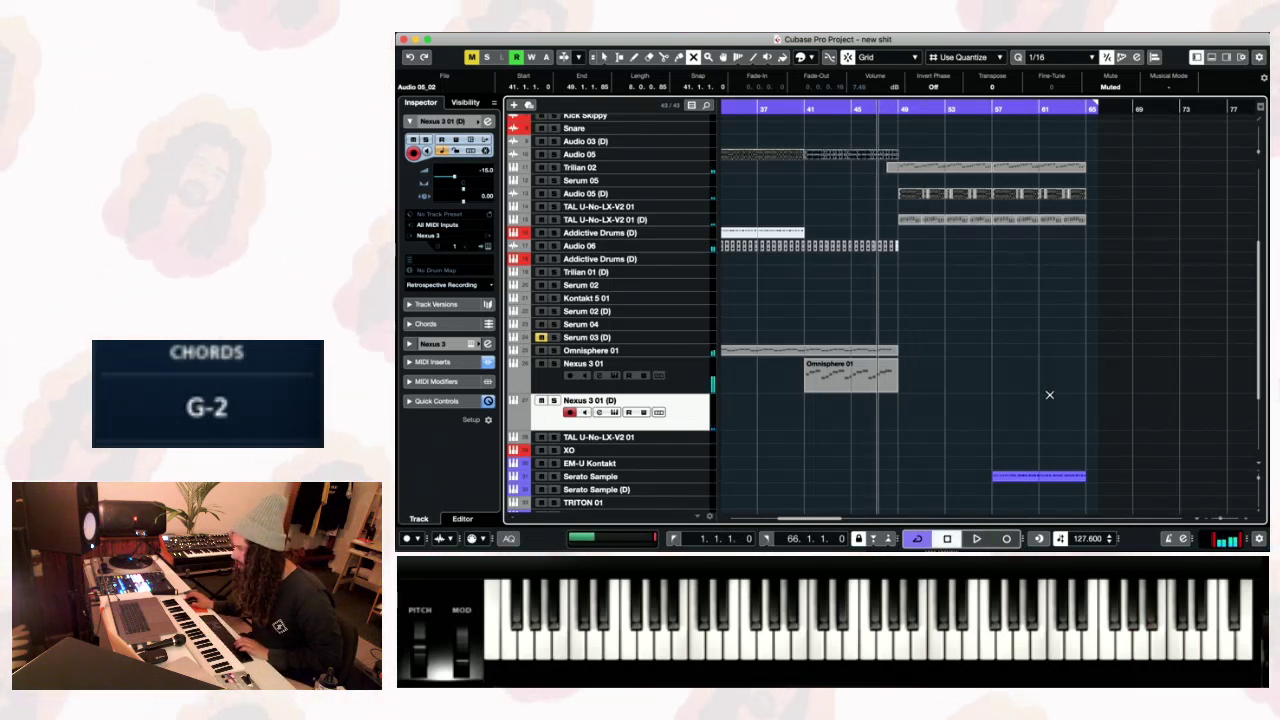
pyautogui.scroll(5, 1045, 370)
pyautogui.scroll(-8, 1037, 386)
pyautogui.scroll(6, 1037, 389)
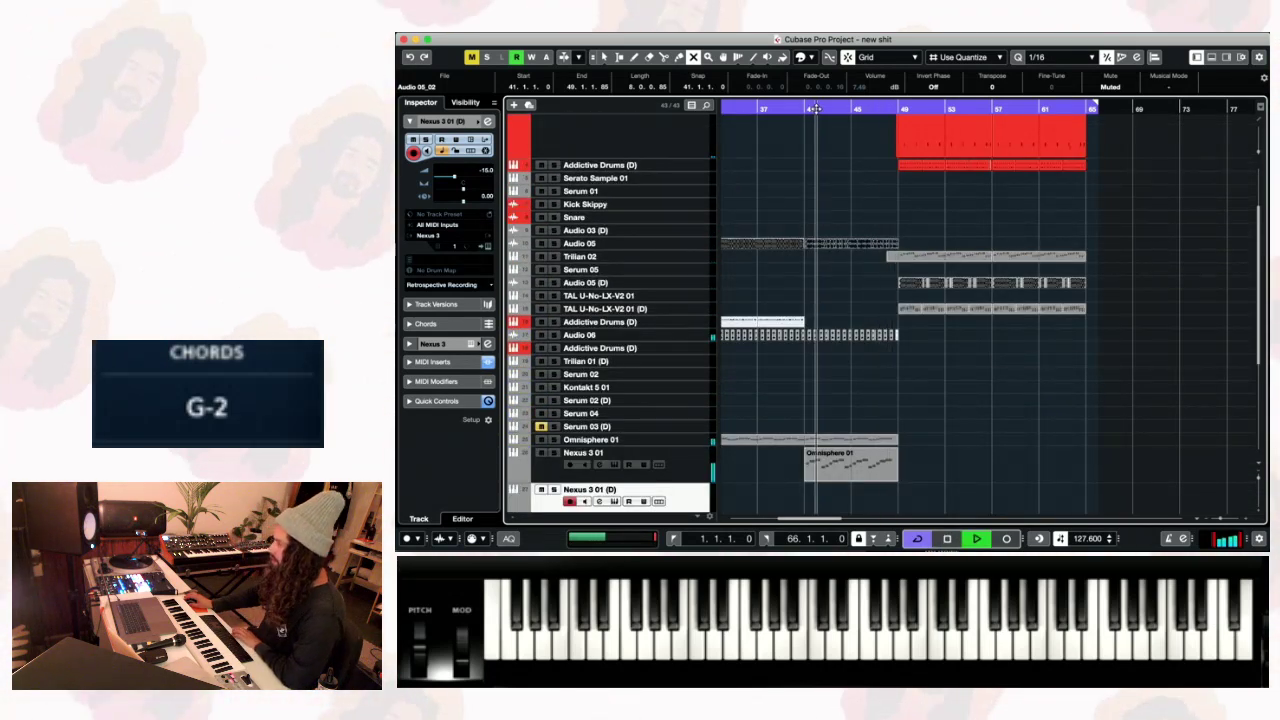
pyautogui.click(816, 108)
pyautogui.click(810, 283)
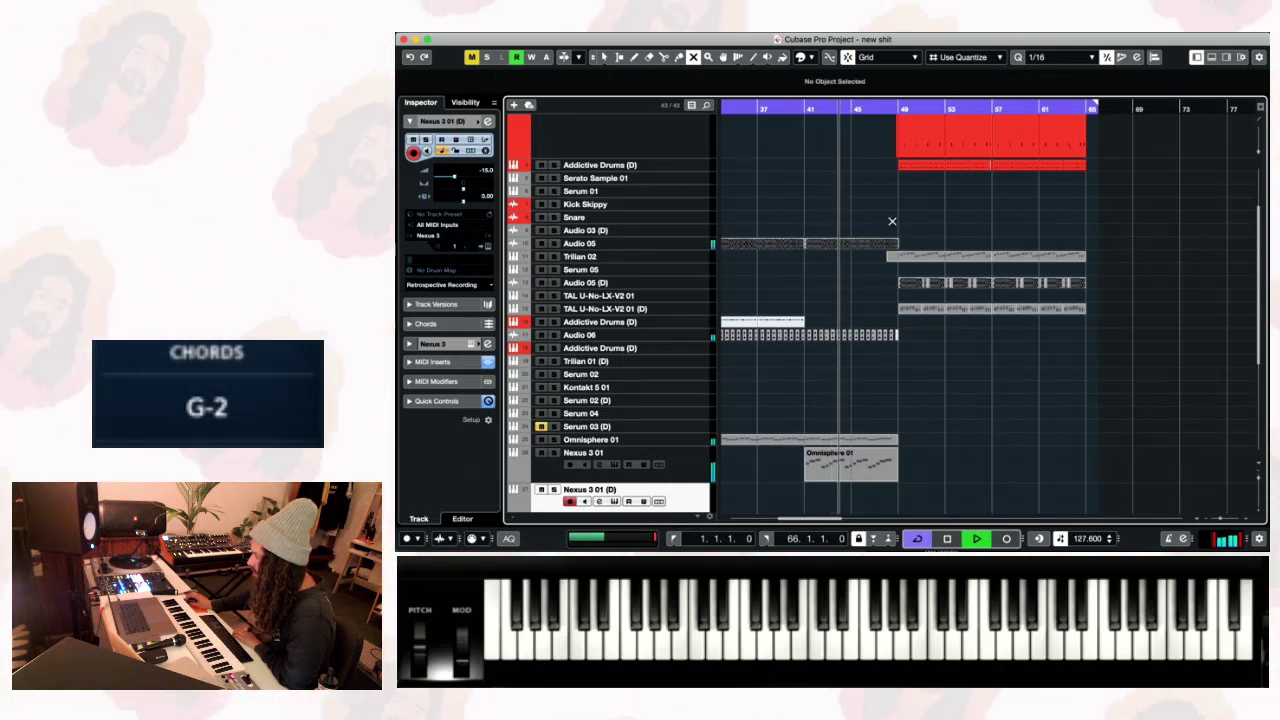
pyautogui.scroll(-1, 845, 254)
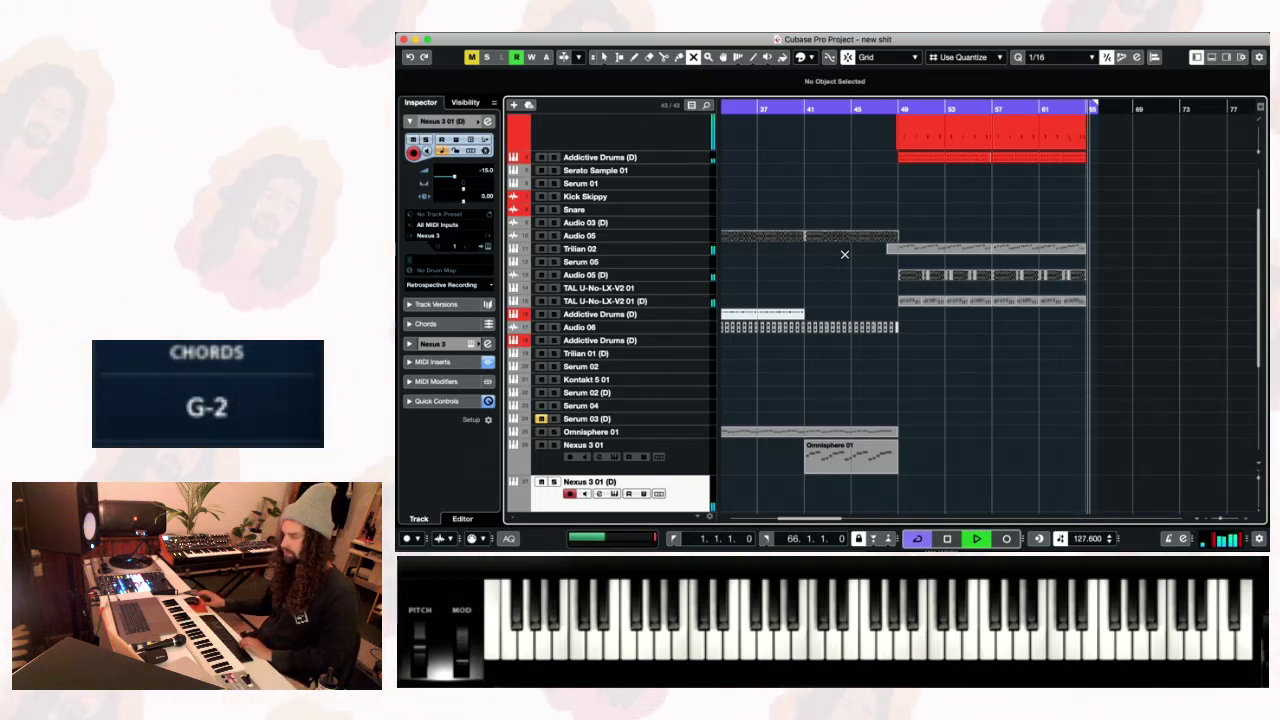
# - Retrieve the retrospectively played notes onto the duplicated Nexus 3 track and trim the clip's start to 48.4.1
pyautogui.press('space')
pyautogui.press('shift+KP_Multiply')
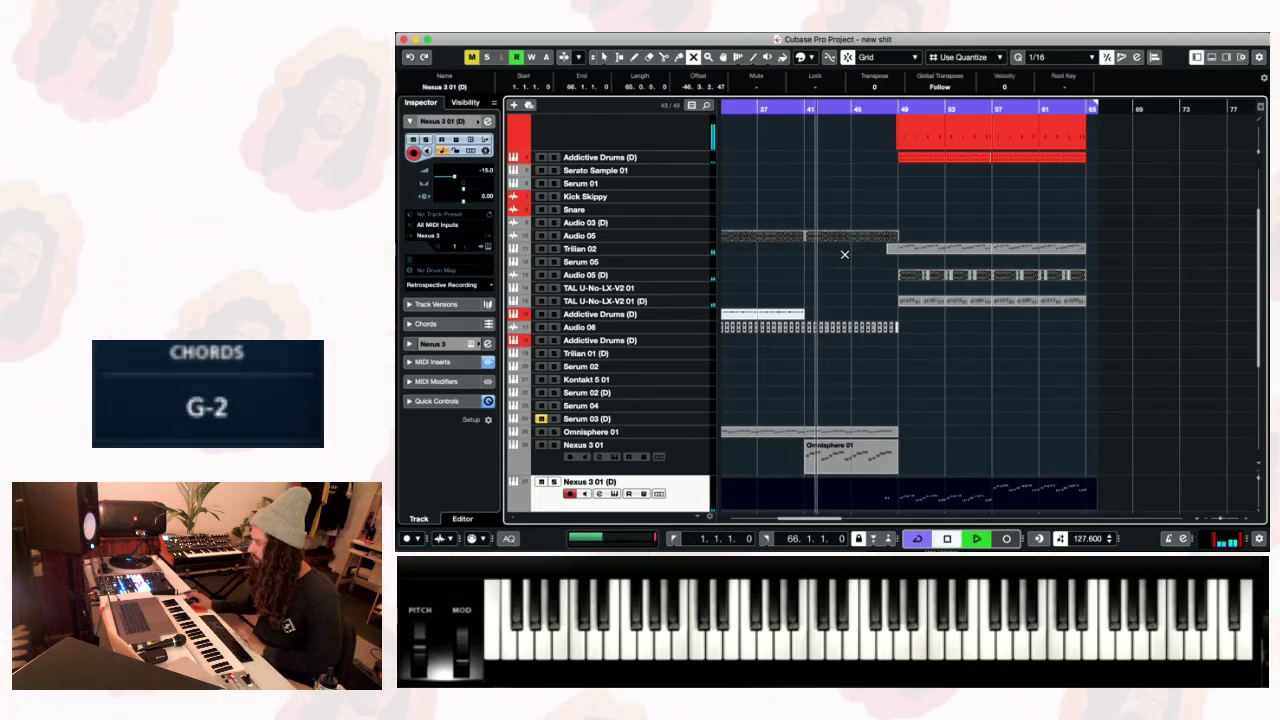
pyautogui.scroll(-3, 800, 428)
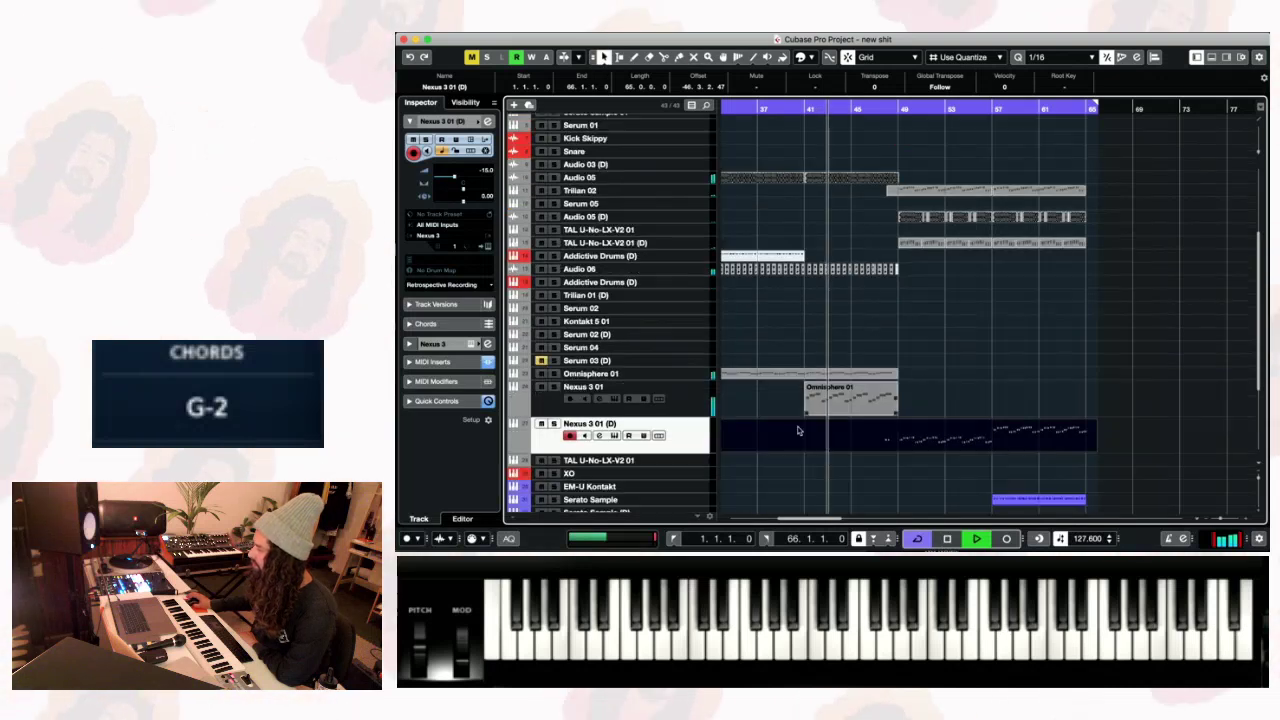
pyautogui.moveTo(722, 451); pyautogui.dragTo(900, 458)
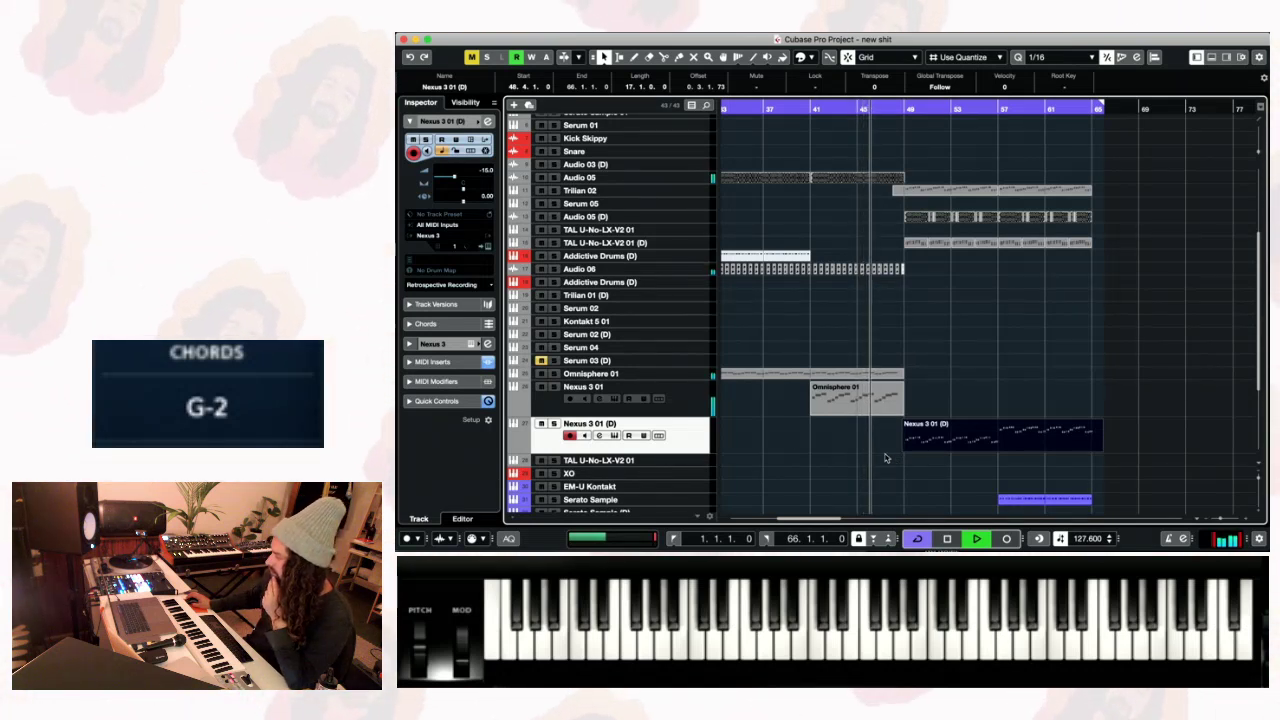
# - Enlarge the TAL U-No-LX-V2 01 track below the duplicated Nexus track and lower its volume to about -8.45 dB during playback
pyautogui.moveTo(693, 465); pyautogui.dragTo(695, 488)
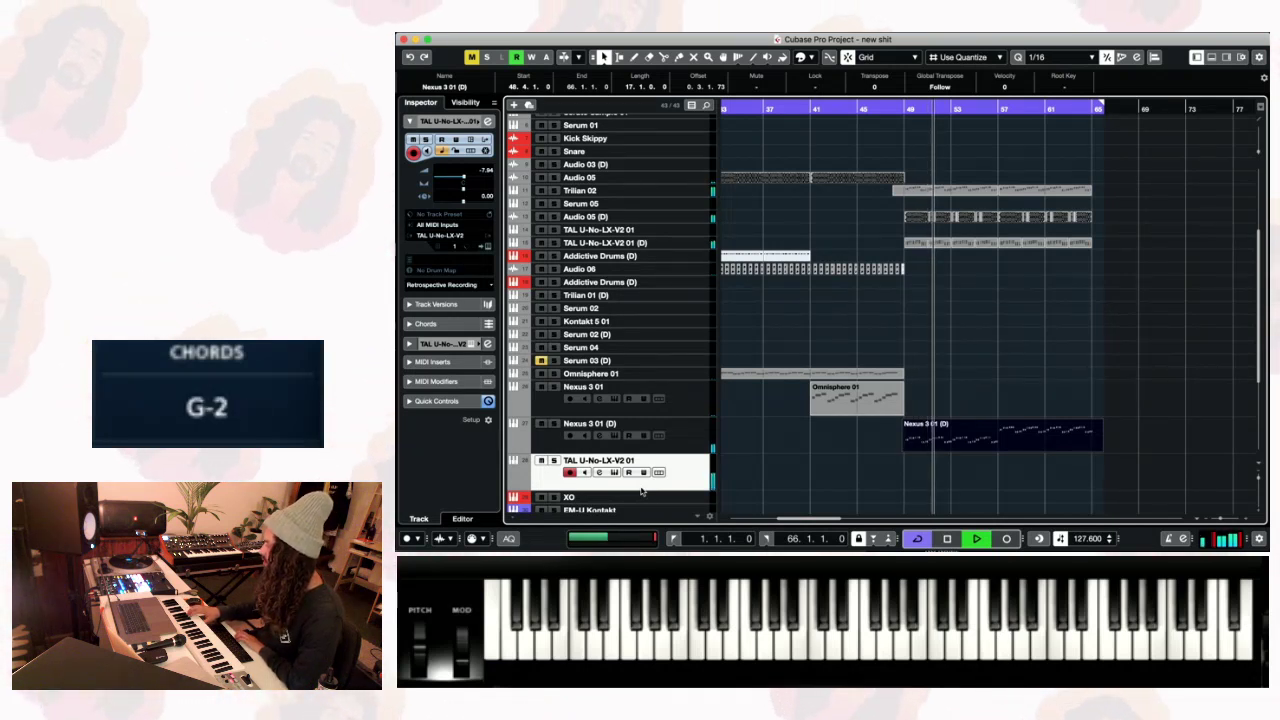
pyautogui.press('space')
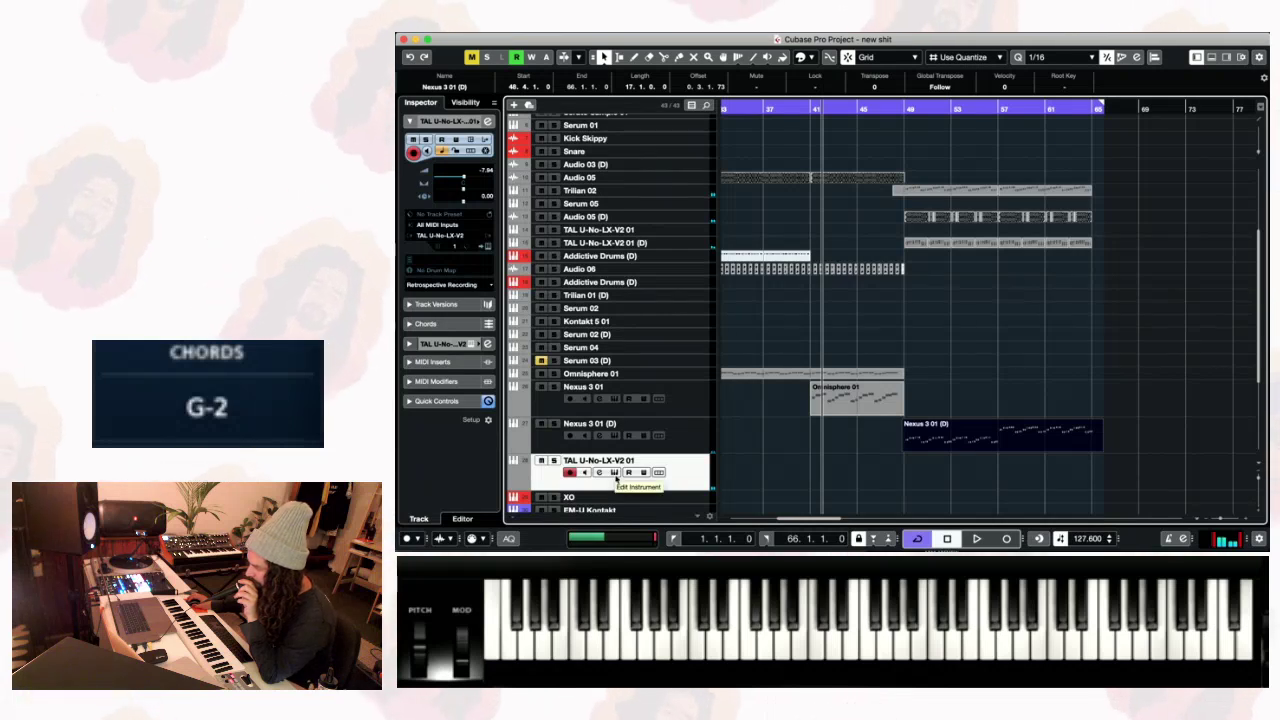
pyautogui.press('space')
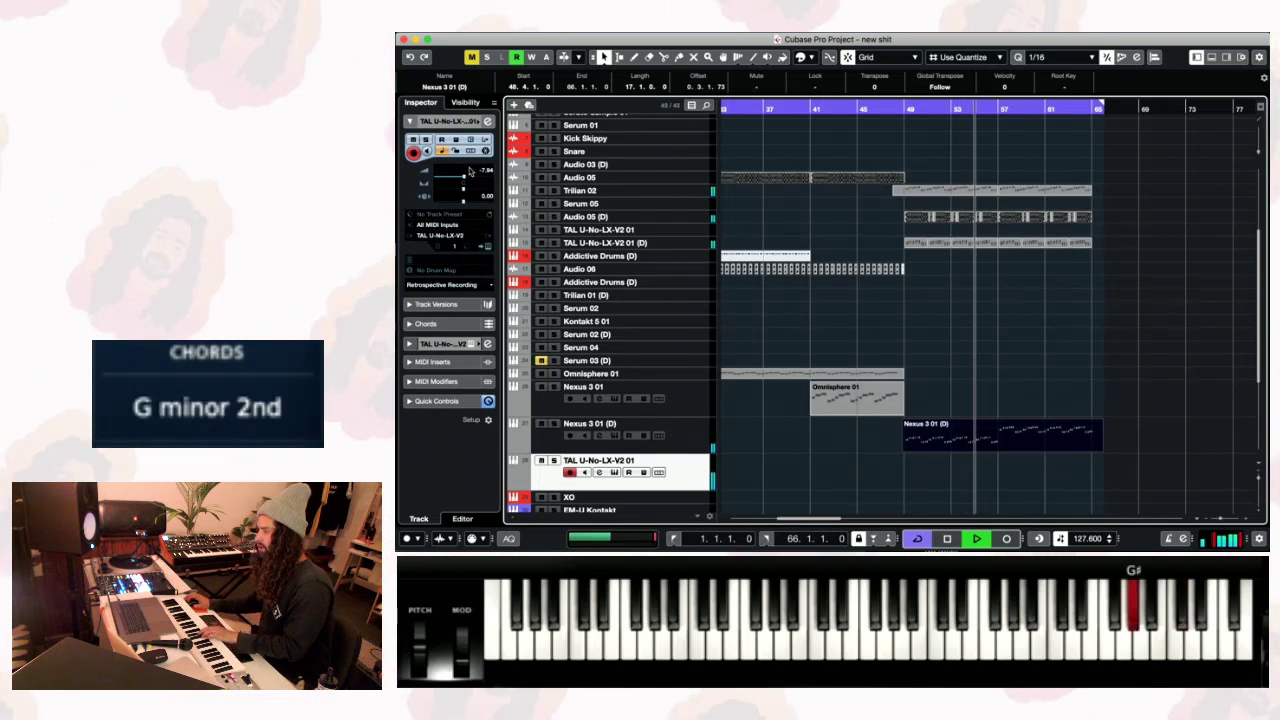
pyautogui.moveTo(464, 178); pyautogui.dragTo(453, 181)
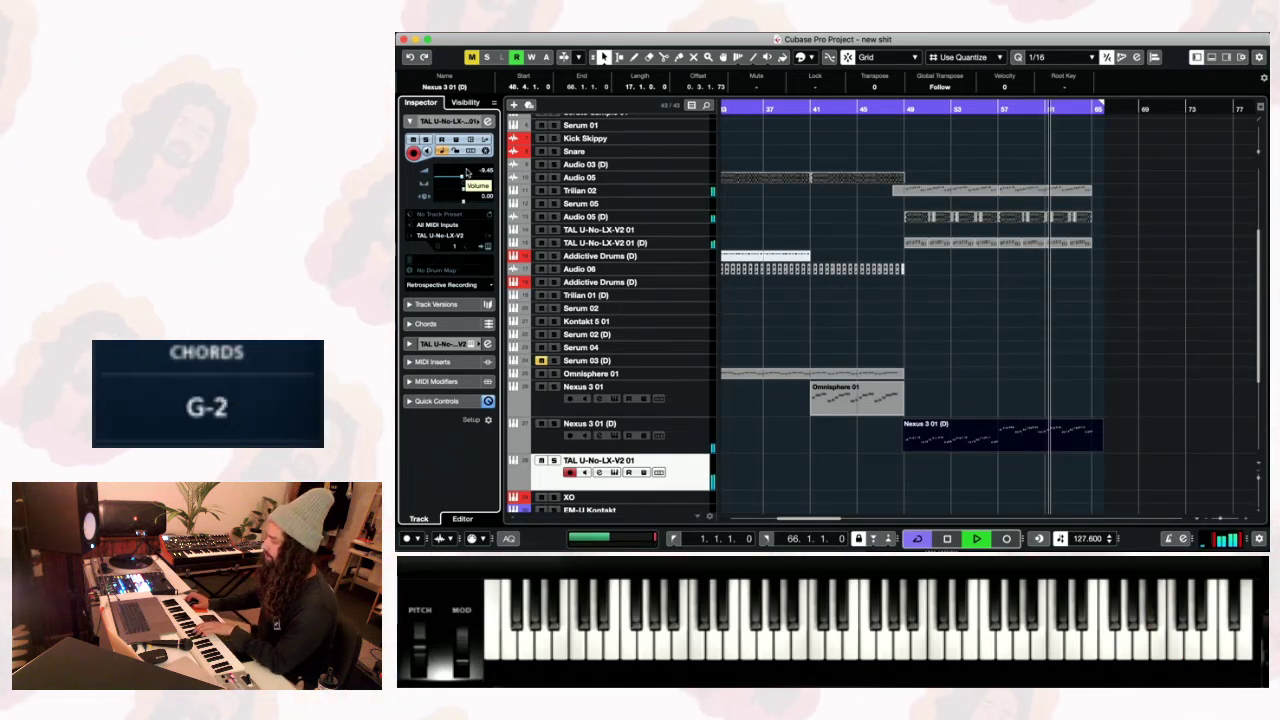
# - Open the TAL-U-No-LX synth with its Startup patch, audition it against the arrangement, and close its window
pyautogui.click(613, 471)
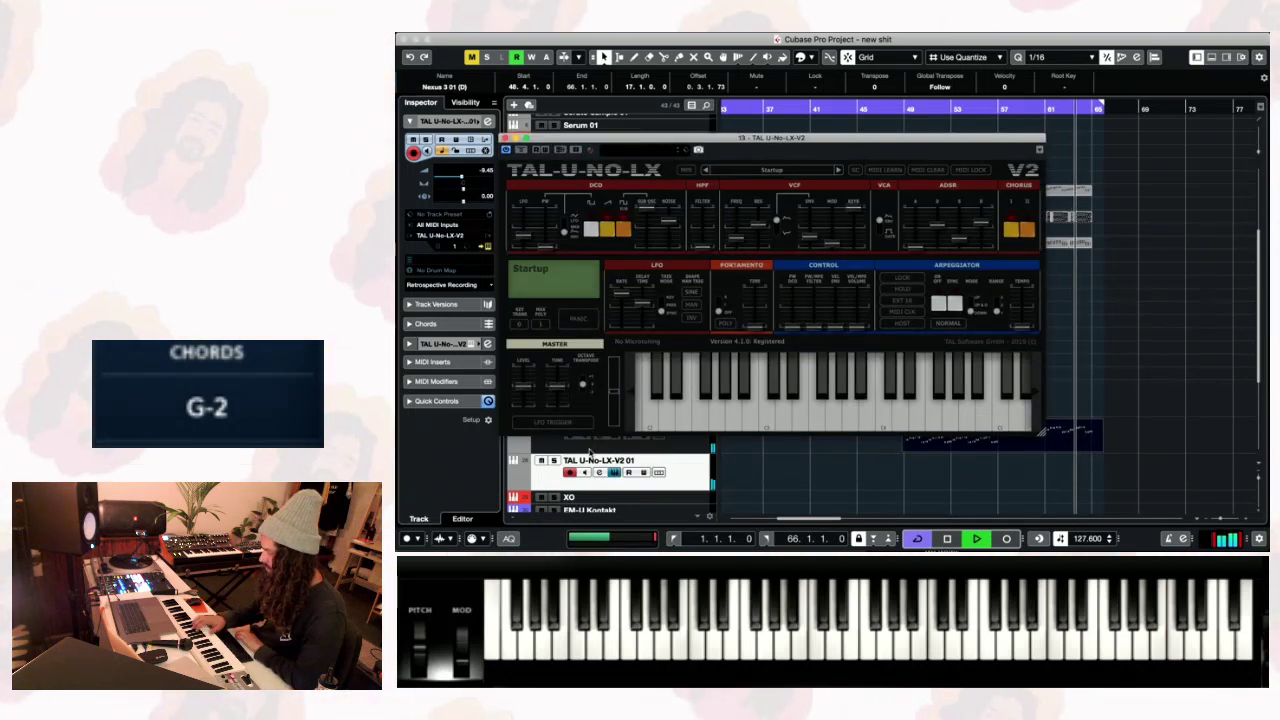
pyautogui.press('space')
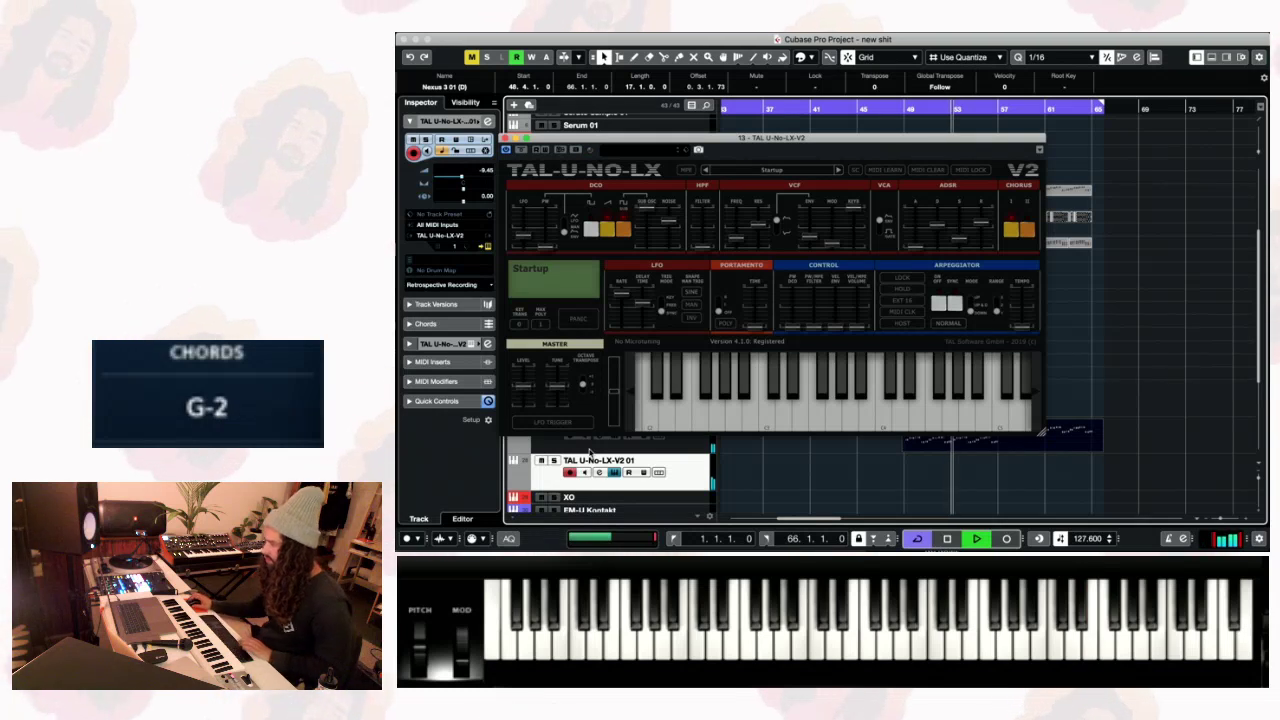
pyautogui.click(506, 139)
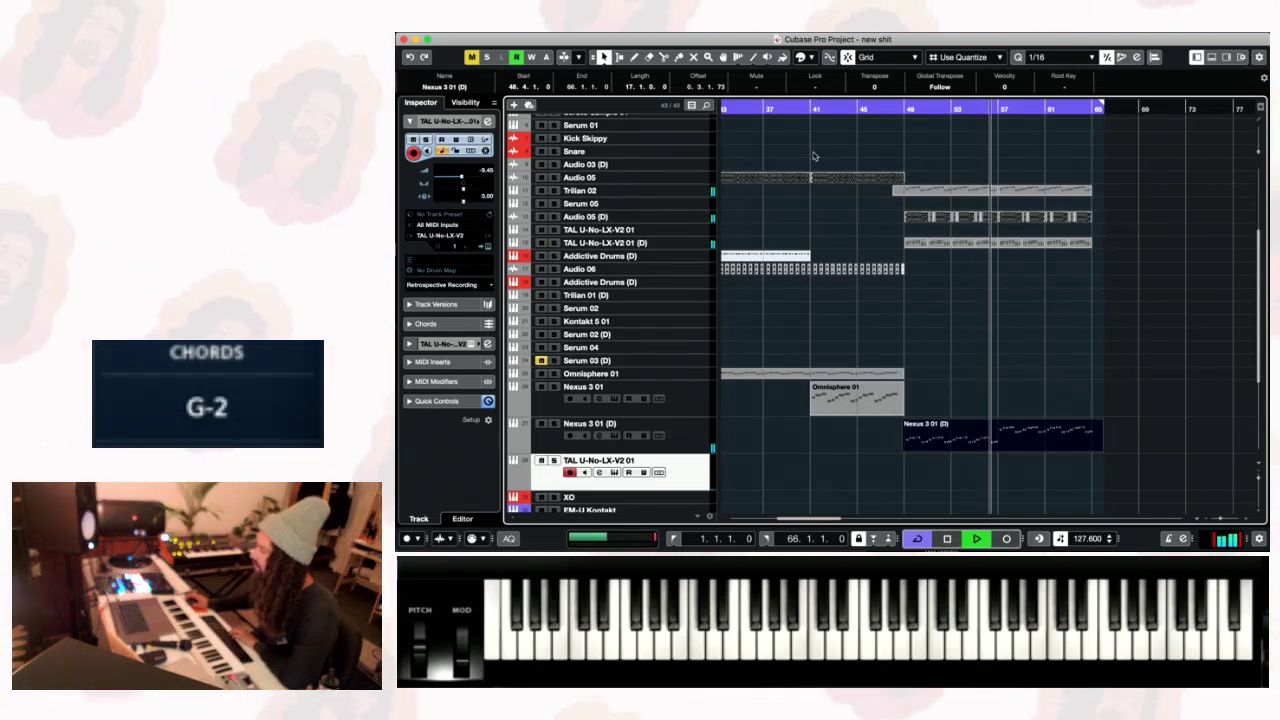
# - Stop playback, select and enlarge the Serum 04 track, and set its volume to about -1.17 dB
pyautogui.scroll(-5, 791, 394)
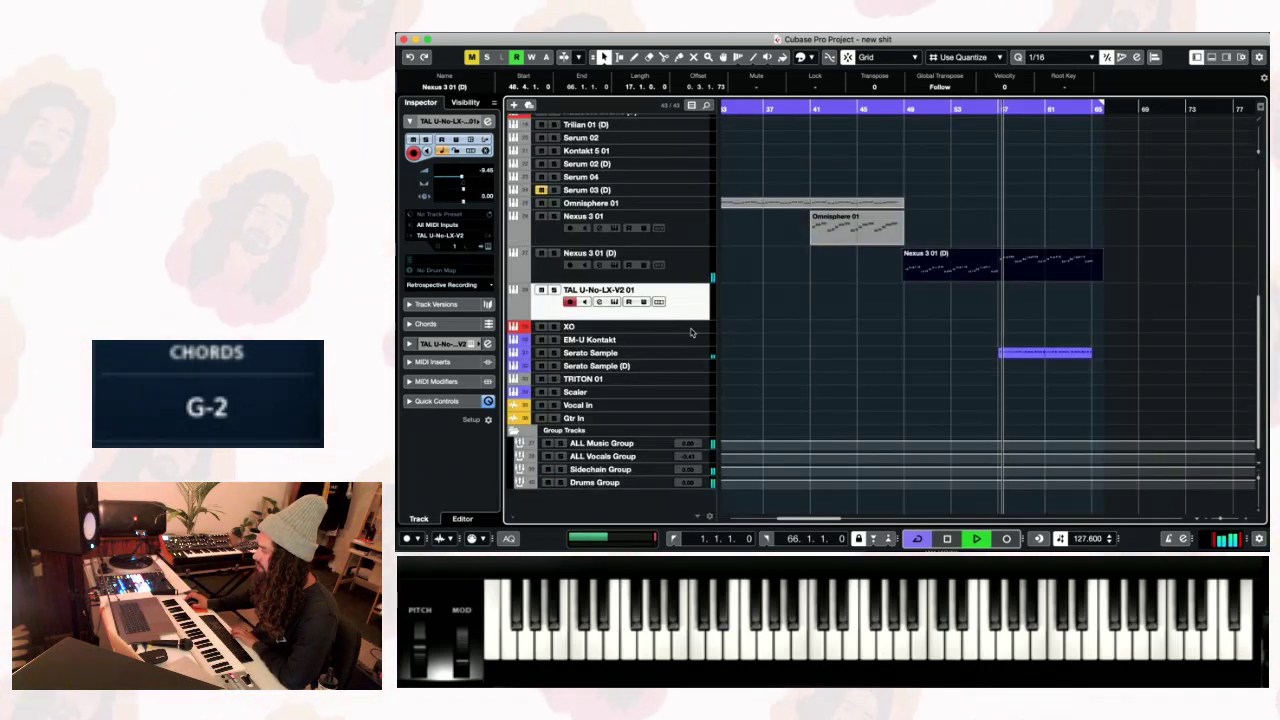
pyautogui.scroll(2, 690, 332)
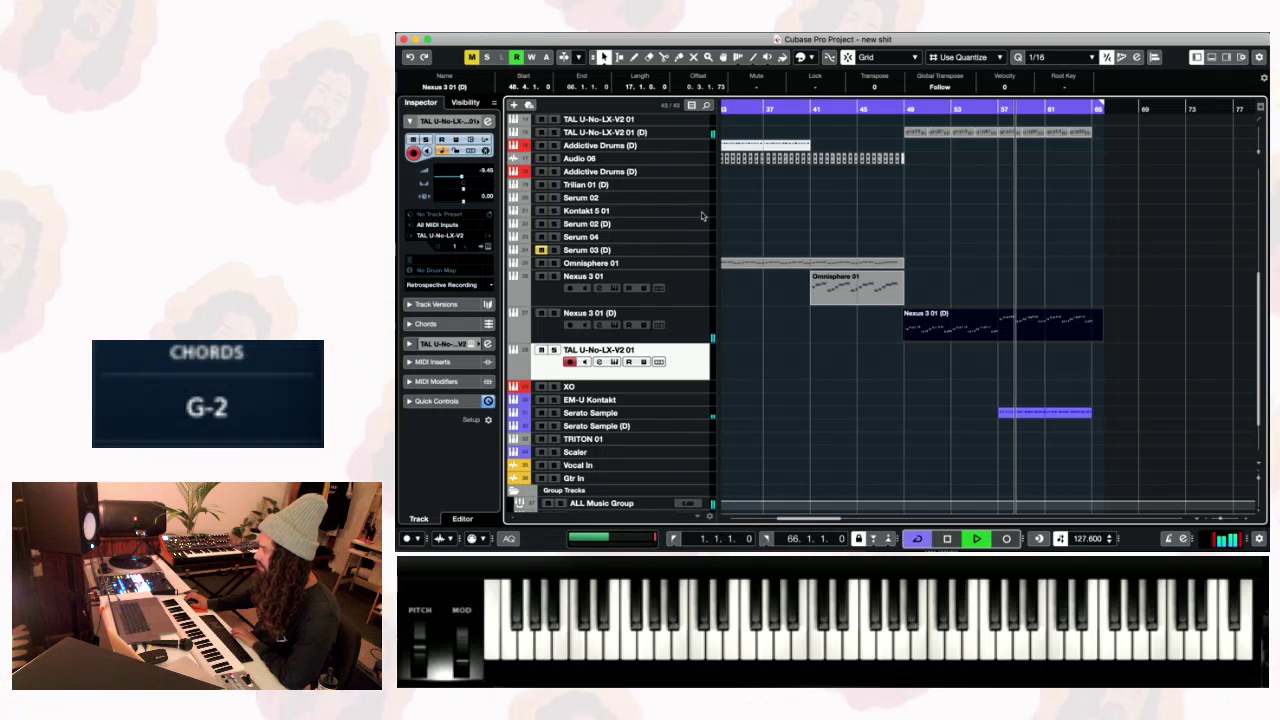
pyautogui.click(701, 221)
pyautogui.press('space')
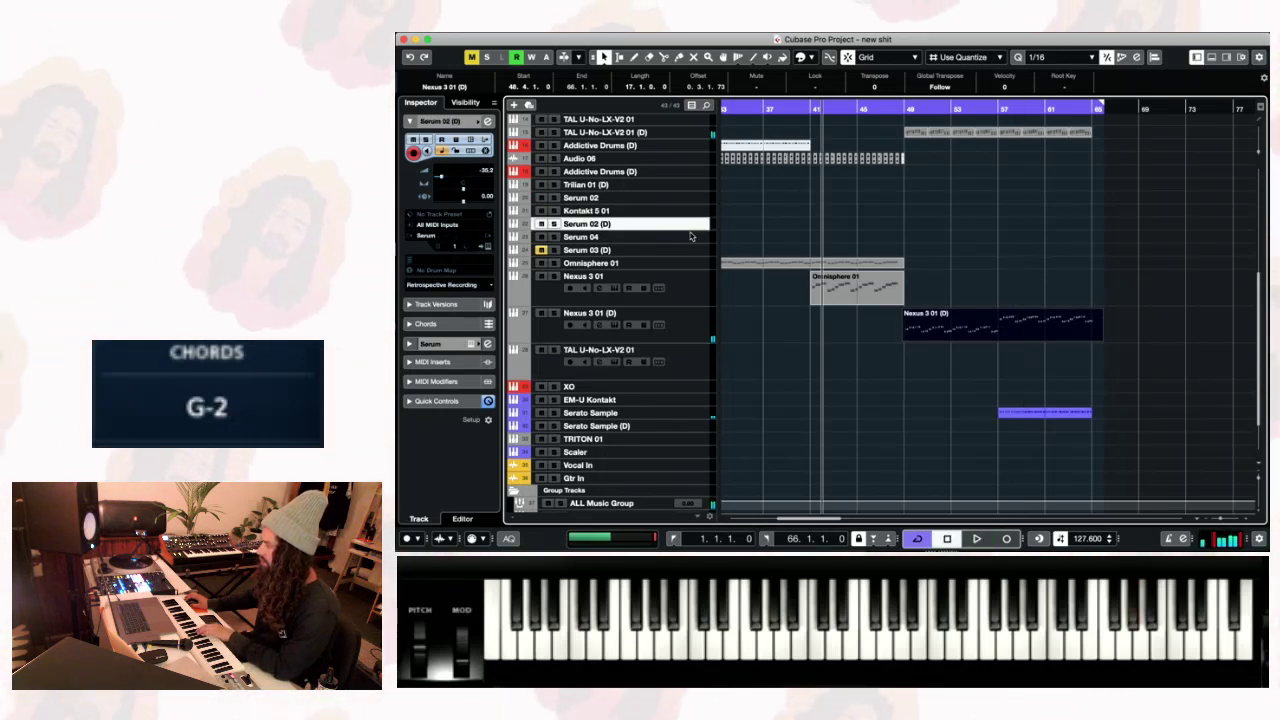
pyautogui.click(690, 237)
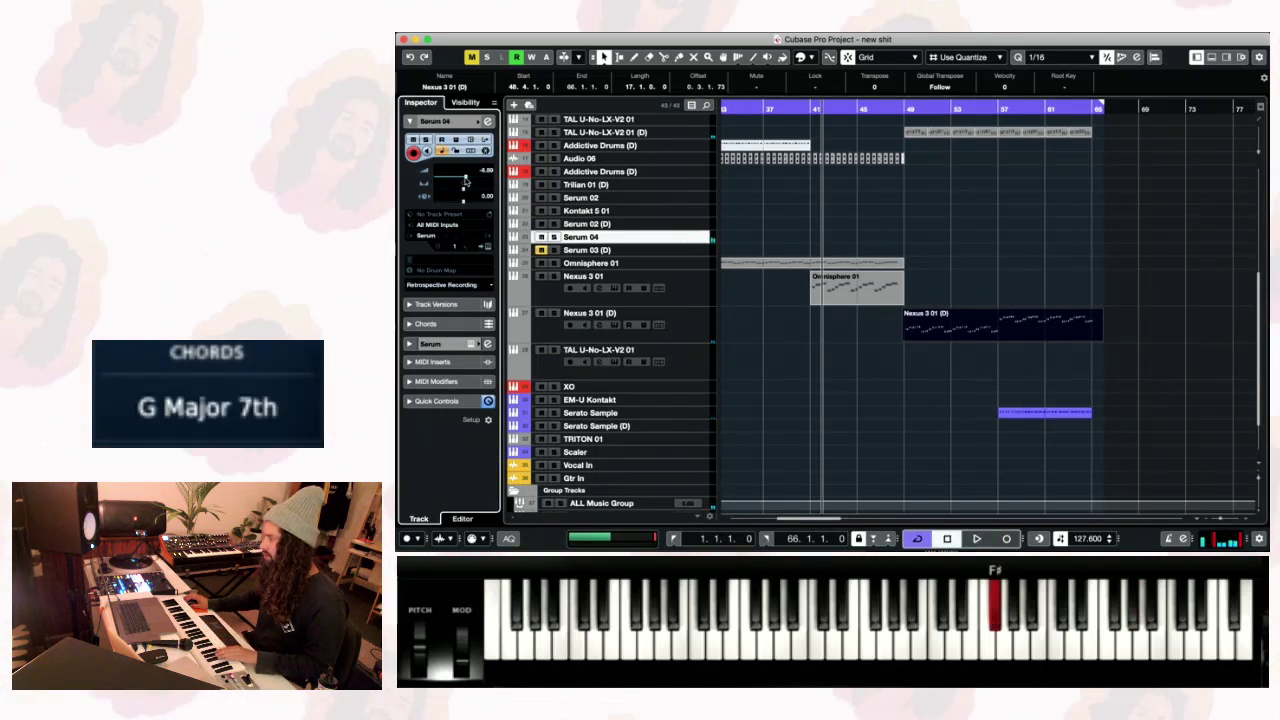
pyautogui.moveTo(647, 249); pyautogui.dragTo(648, 309)
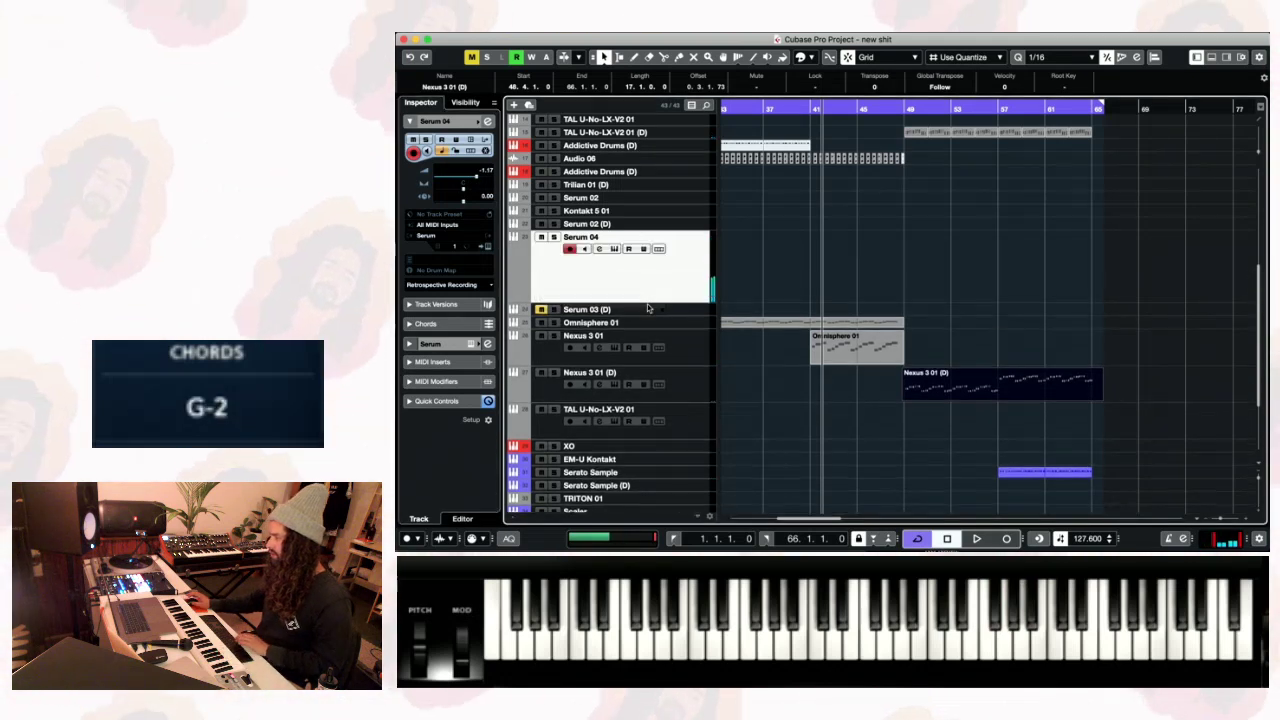
# - Audition the arrangement from about bar 46 with the Serum 04 track armed
pyautogui.click(886, 110)
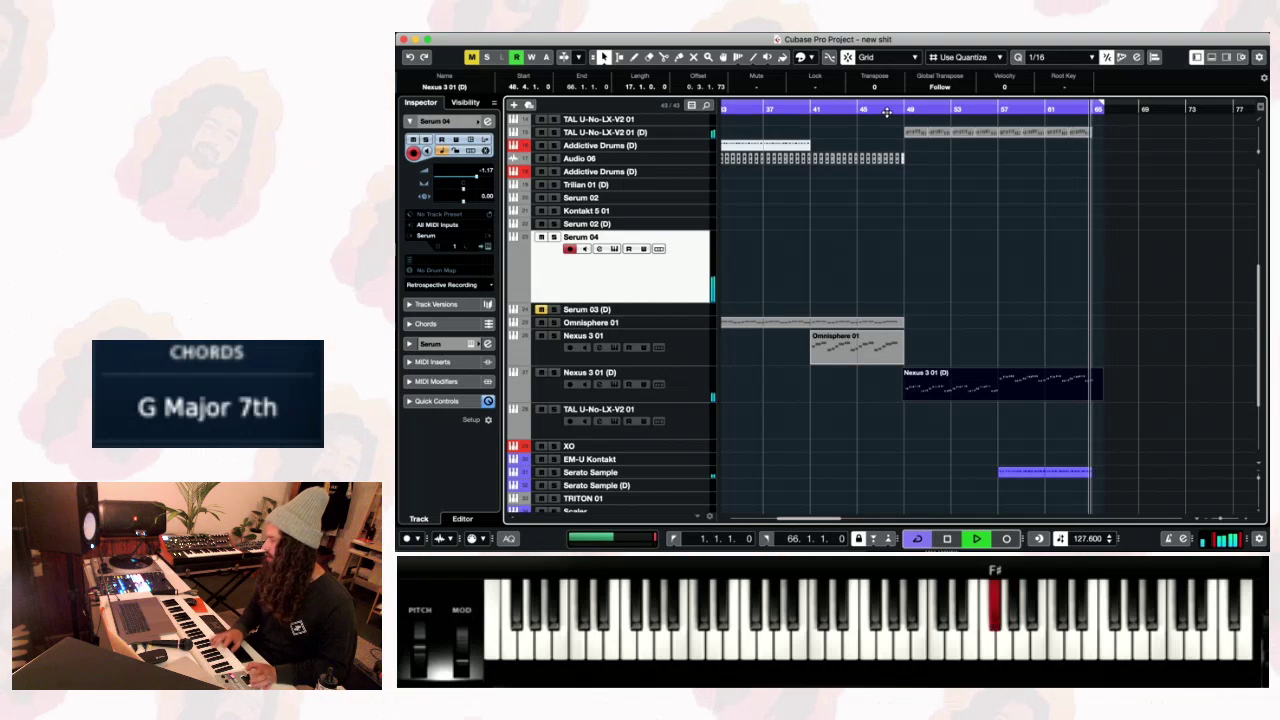
pyautogui.click(877, 108)
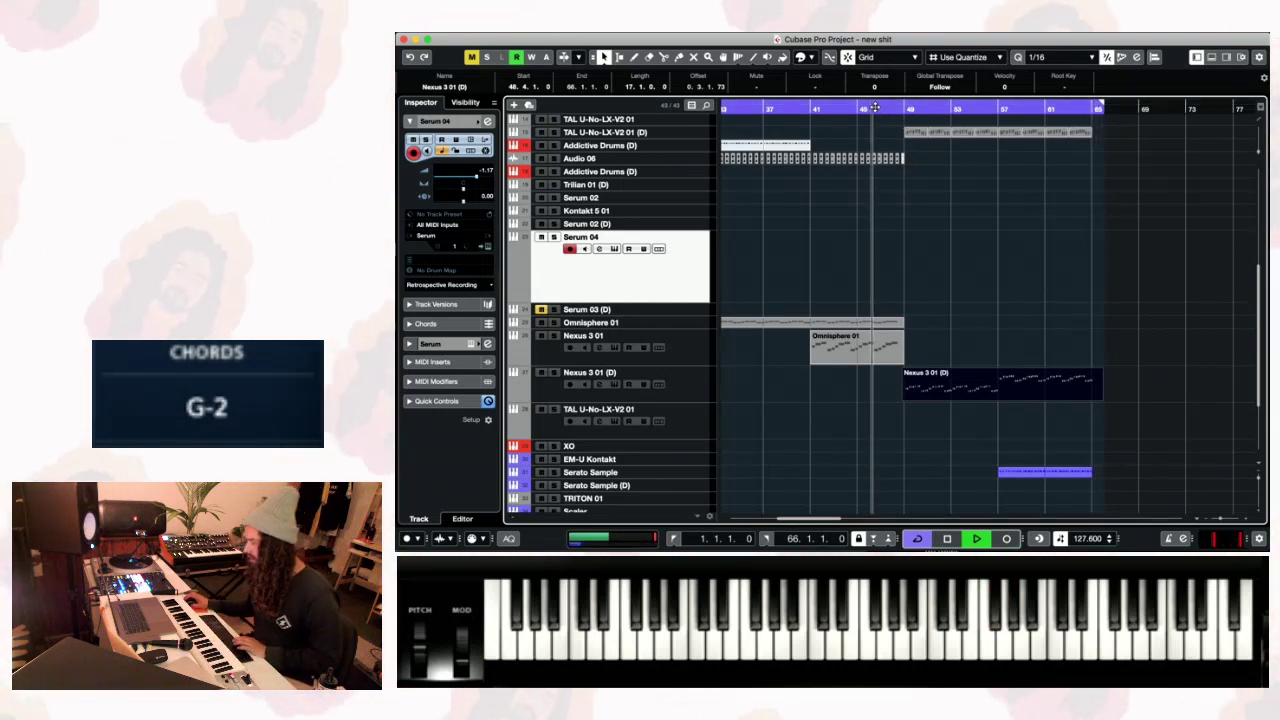
pyautogui.press('space')
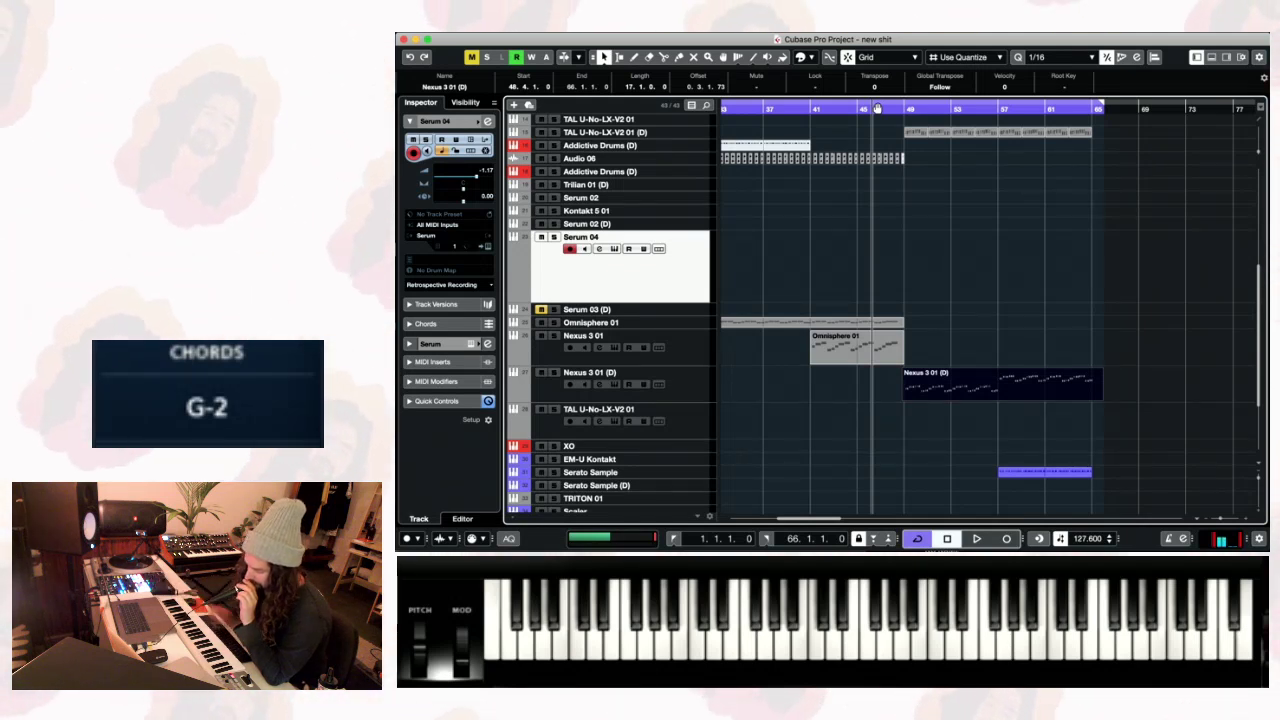
pyautogui.press('space')
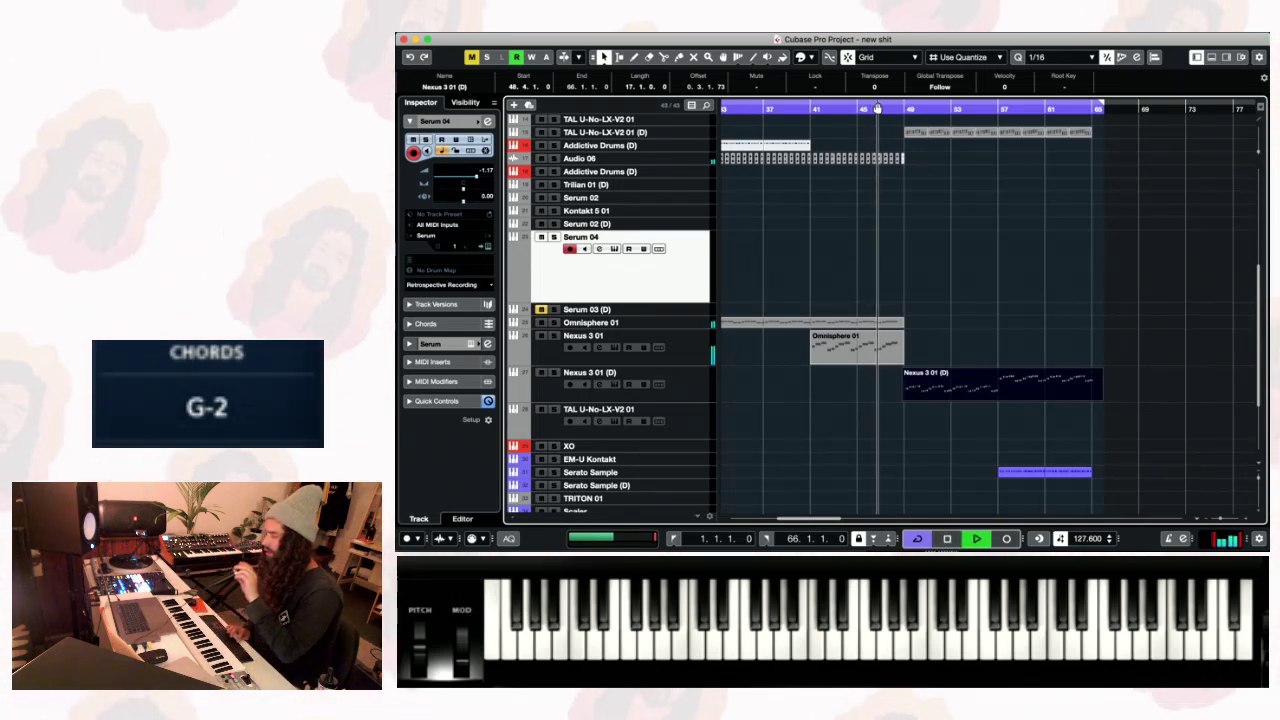
pyautogui.press('space')
# - Add one Keyscape instrument track directly below Serum 04
pyautogui.rightClick(694, 275)
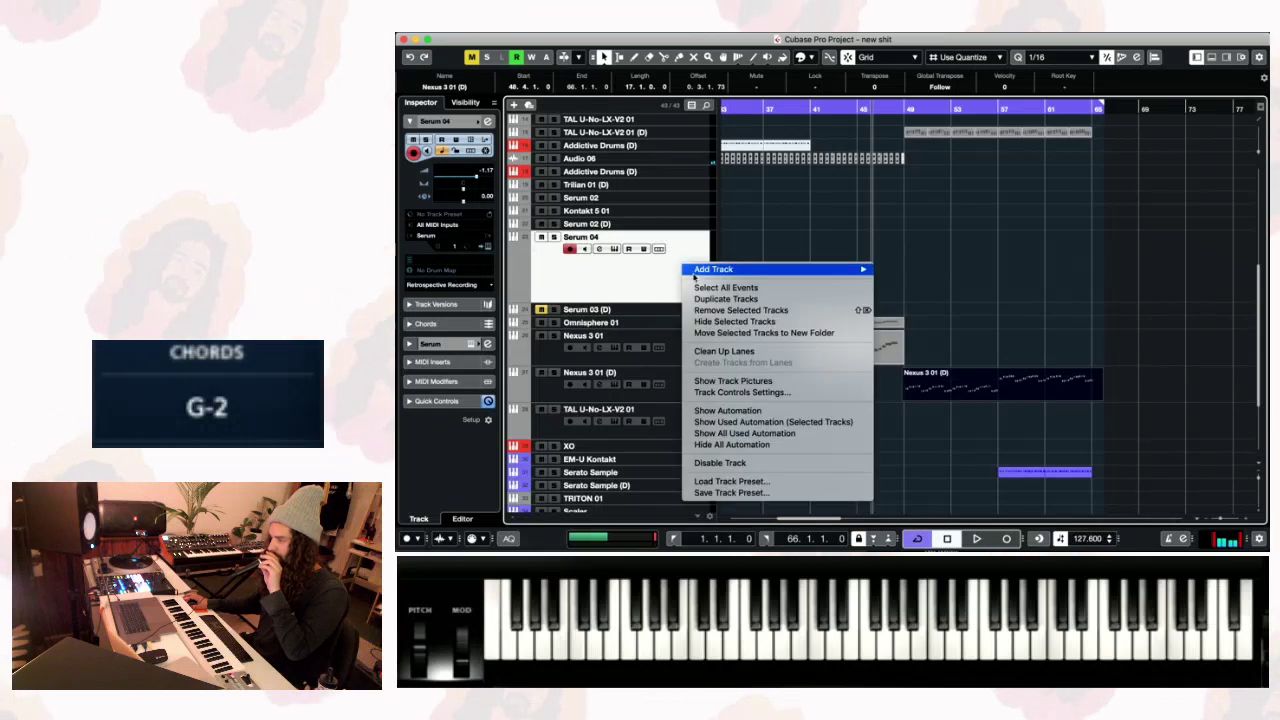
pyautogui.moveTo(710, 270)
pyautogui.click(990, 290)
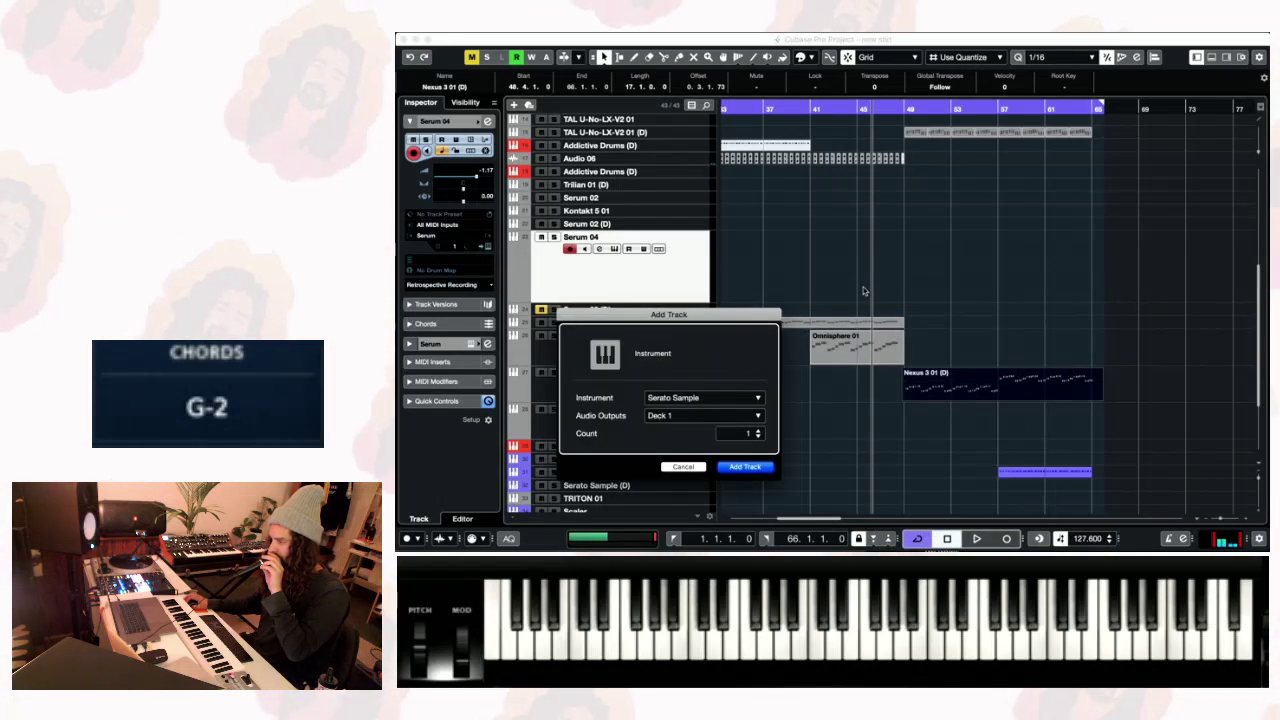
pyautogui.click(712, 401)
pyautogui.write('key')
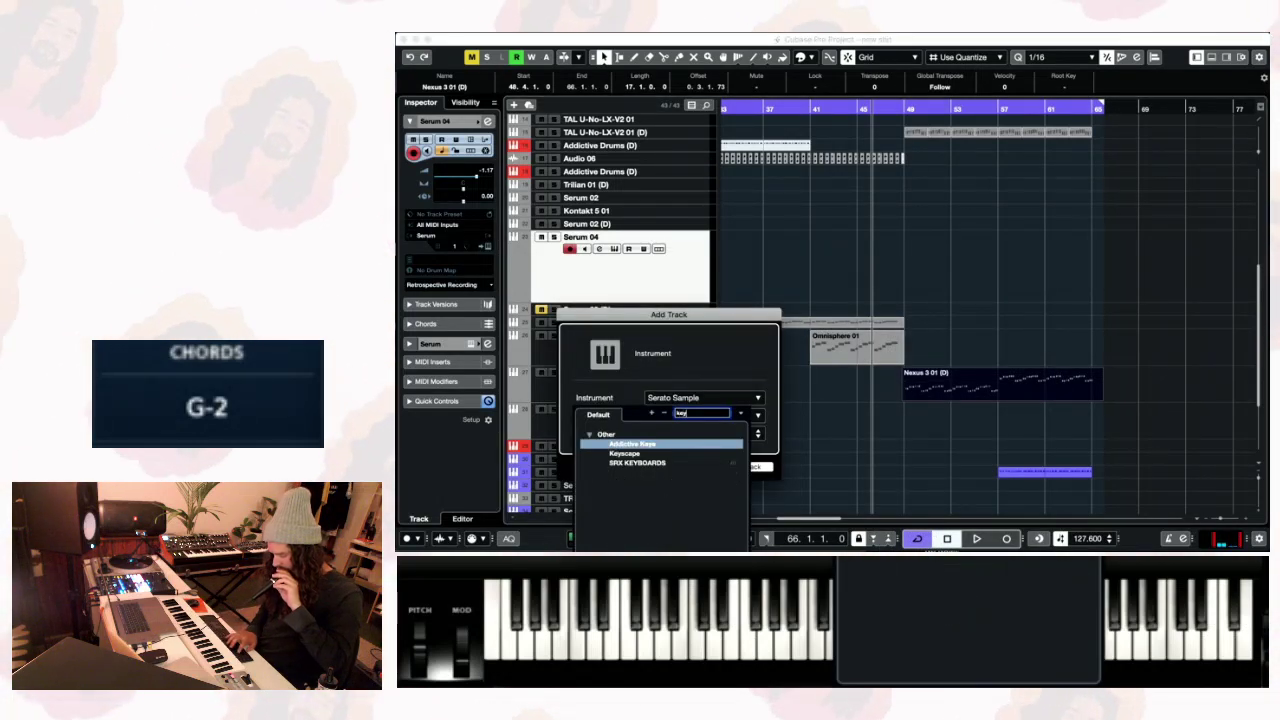
pyautogui.write('sc')
pyautogui.press('Return')
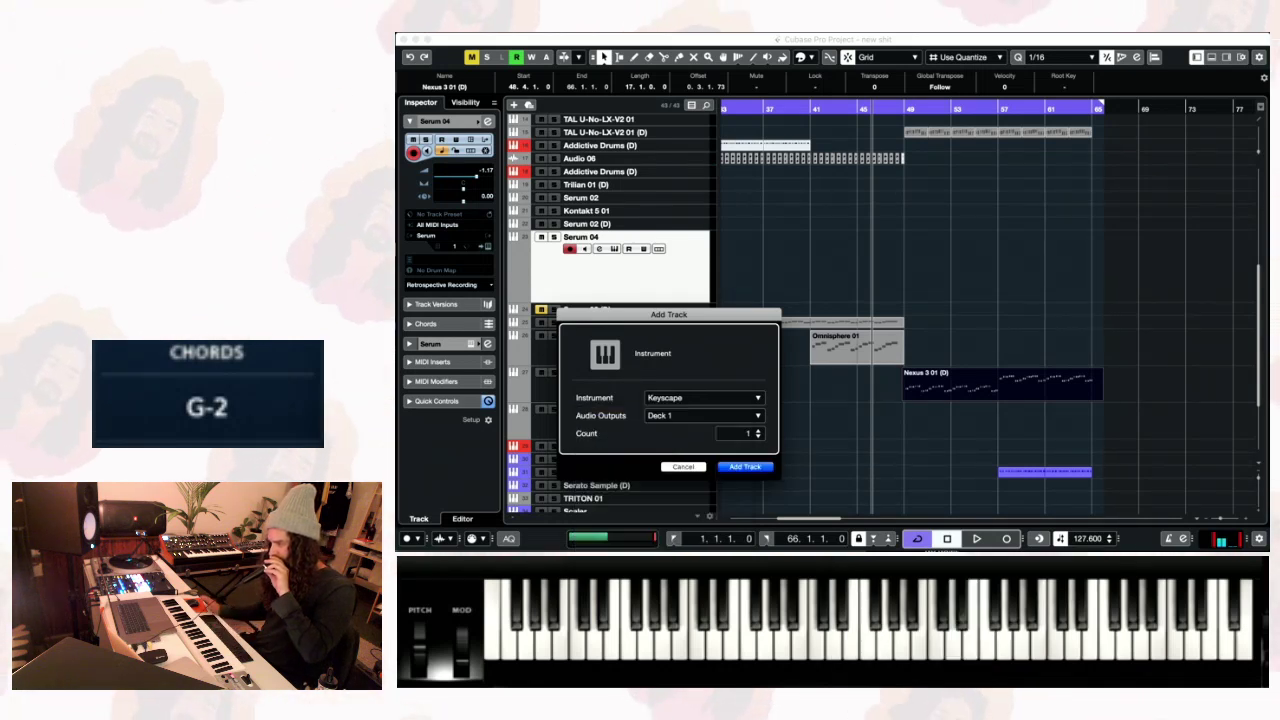
pyautogui.click(740, 467)
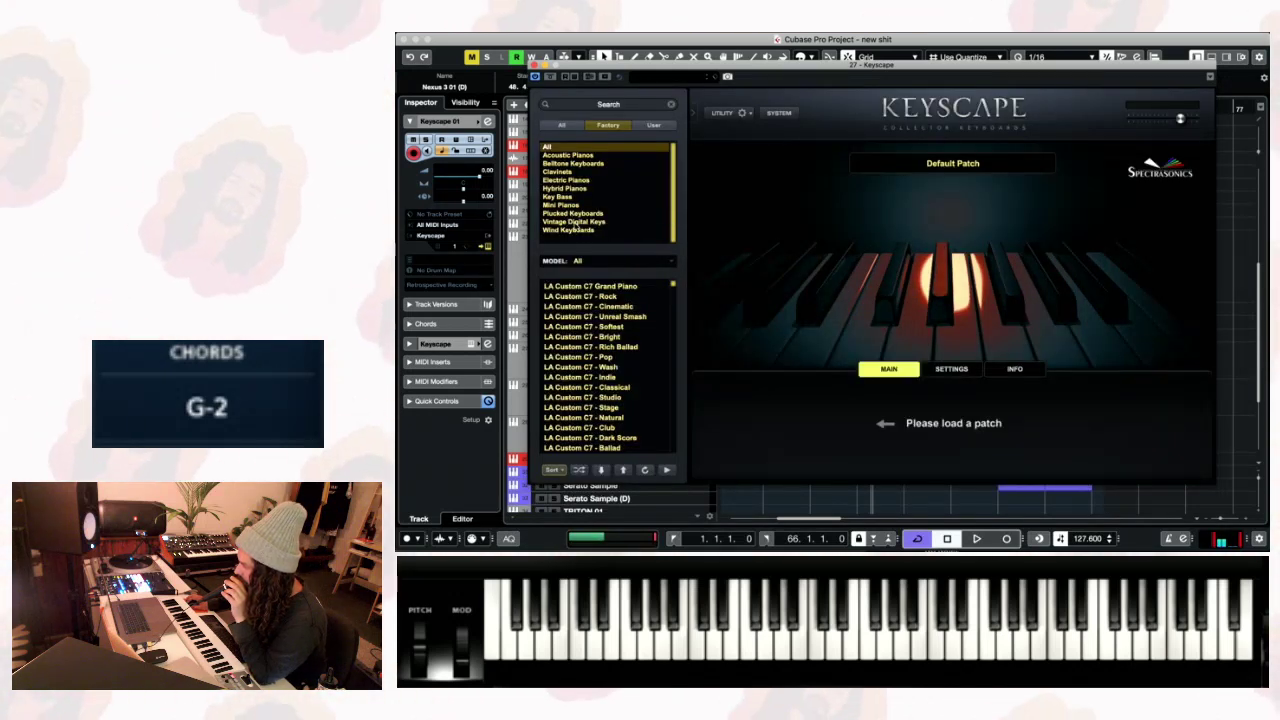
# - Load the Vintage Digital Keys patch MKS-20 - Piano 1 Gospel in Keyscape and place the project cursor at about bar 50
pyautogui.click(578, 223)
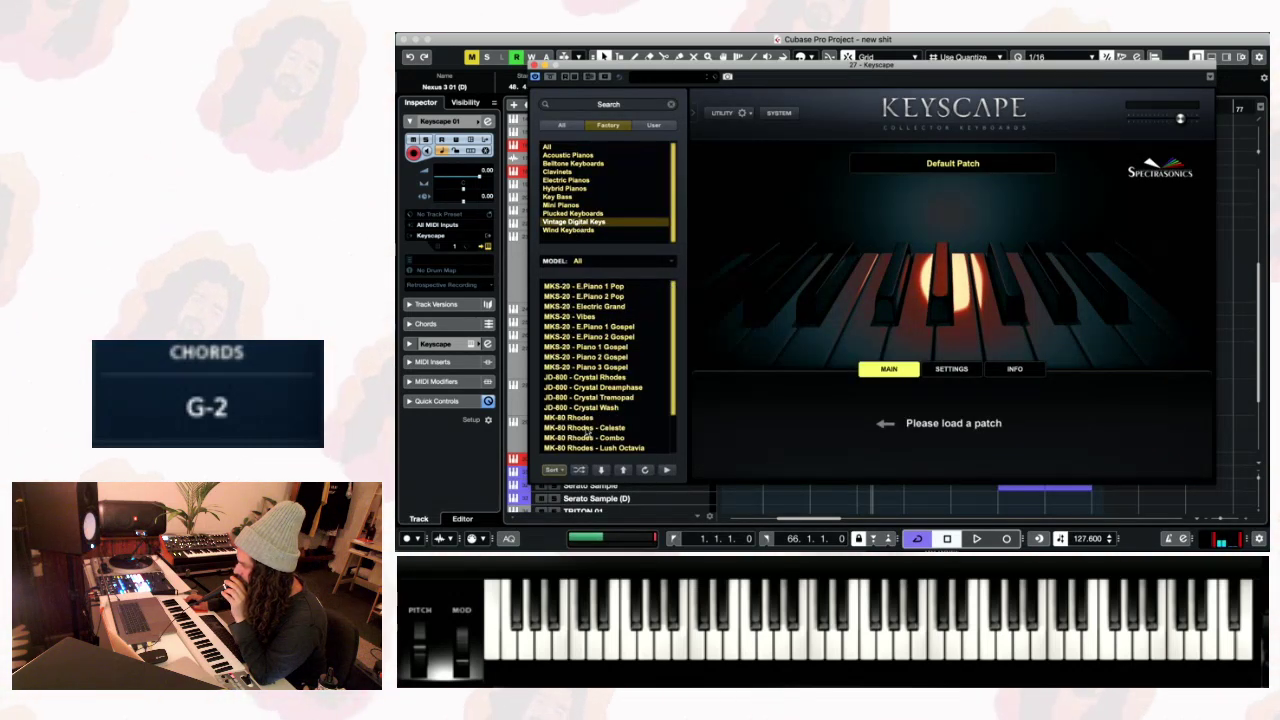
pyautogui.click(590, 347)
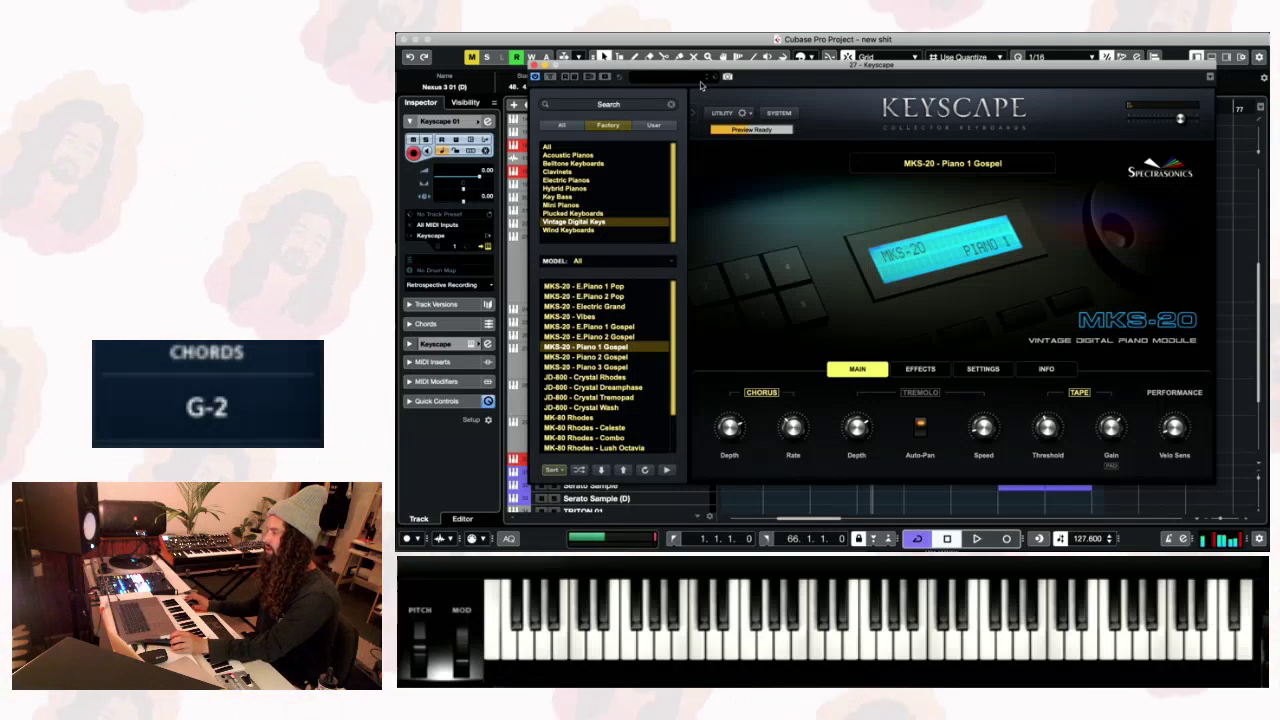
pyautogui.moveTo(700, 68); pyautogui.dragTo(725, 396)
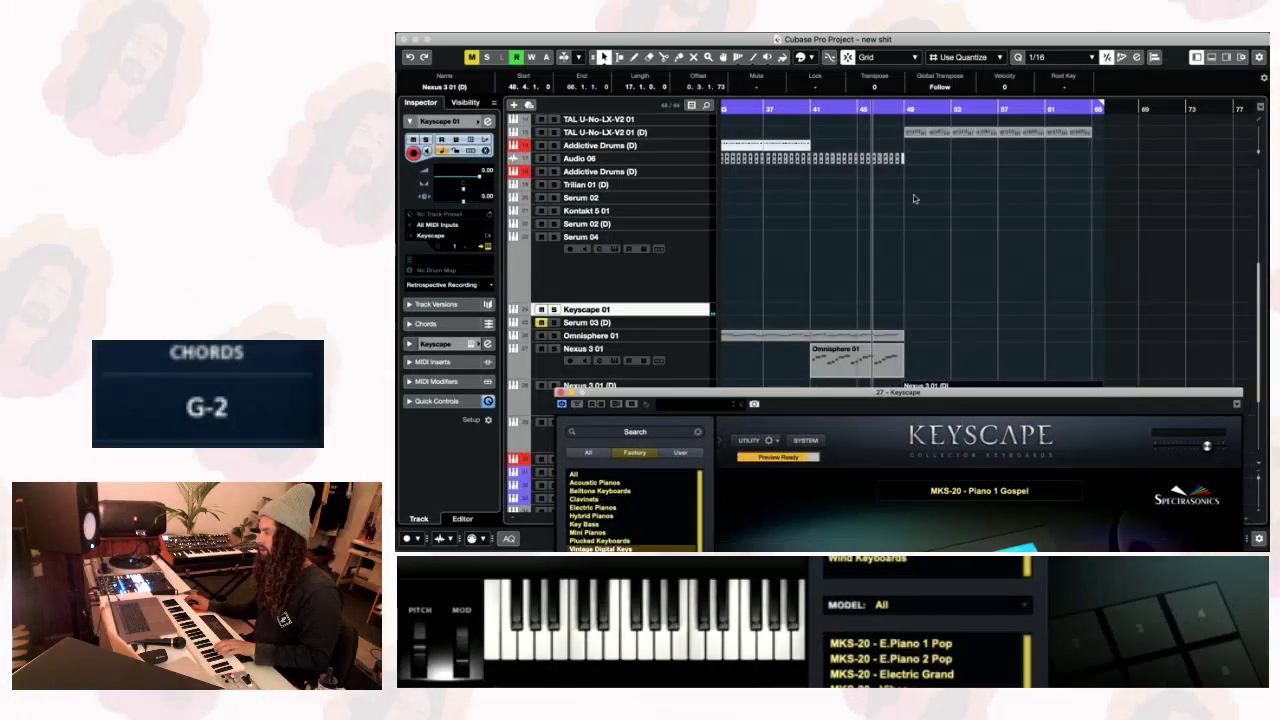
pyautogui.click(922, 112)
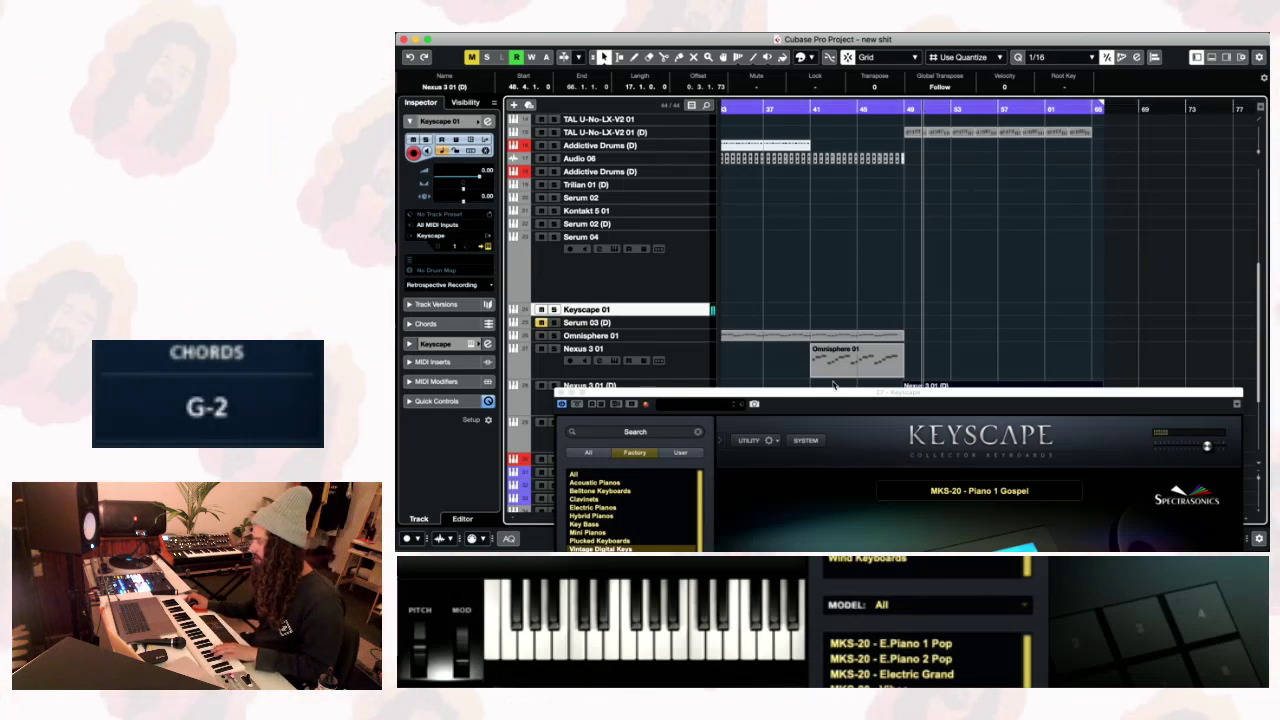
pyautogui.moveTo(848, 397); pyautogui.dragTo(868, 197)
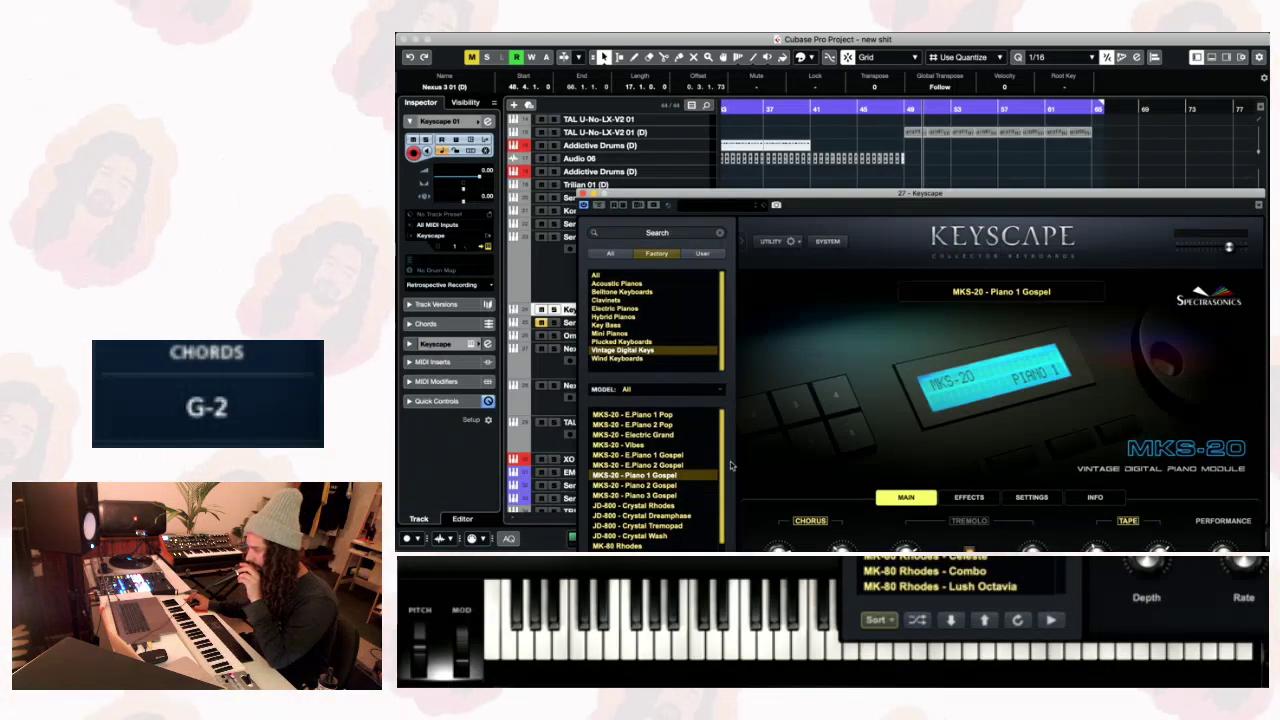
# - Try the MKS-20 - E.Piano 2 Gospel and MK-80 Rhodes - Celeste patches and load MK-80 Rhodes - Wide Stereo
pyautogui.click(660, 465)
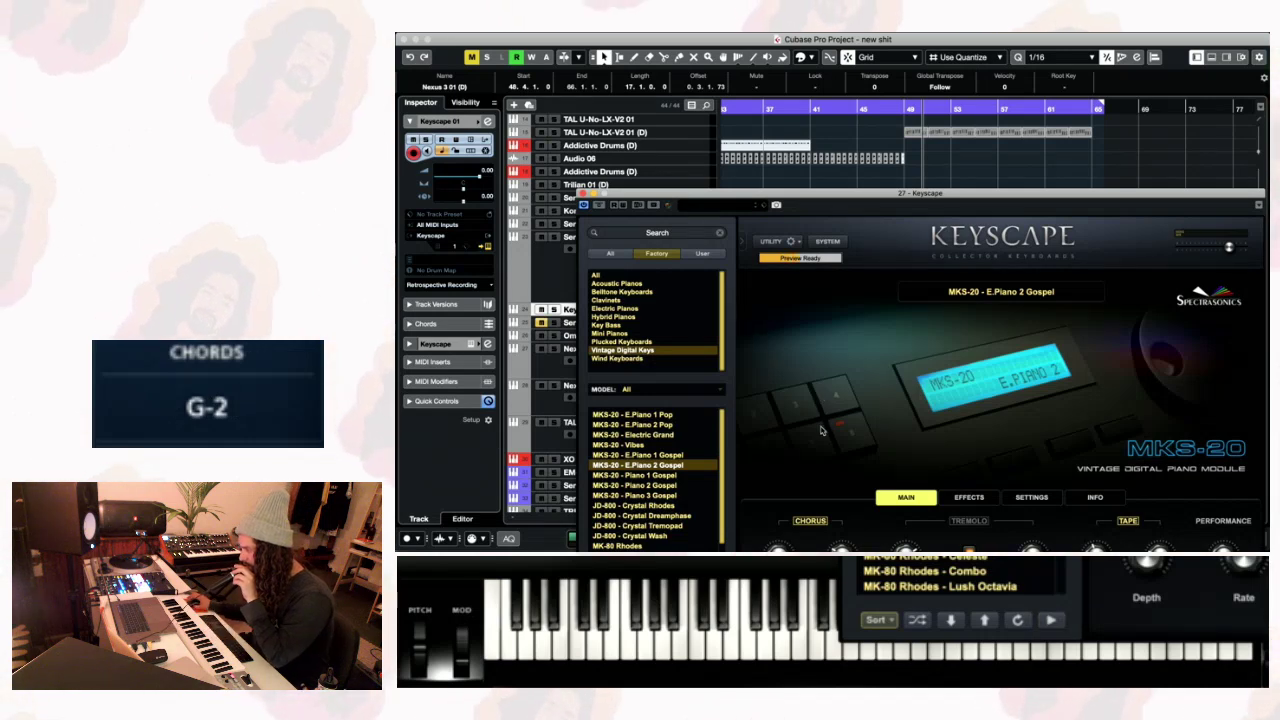
pyautogui.scroll(-5, 677, 527)
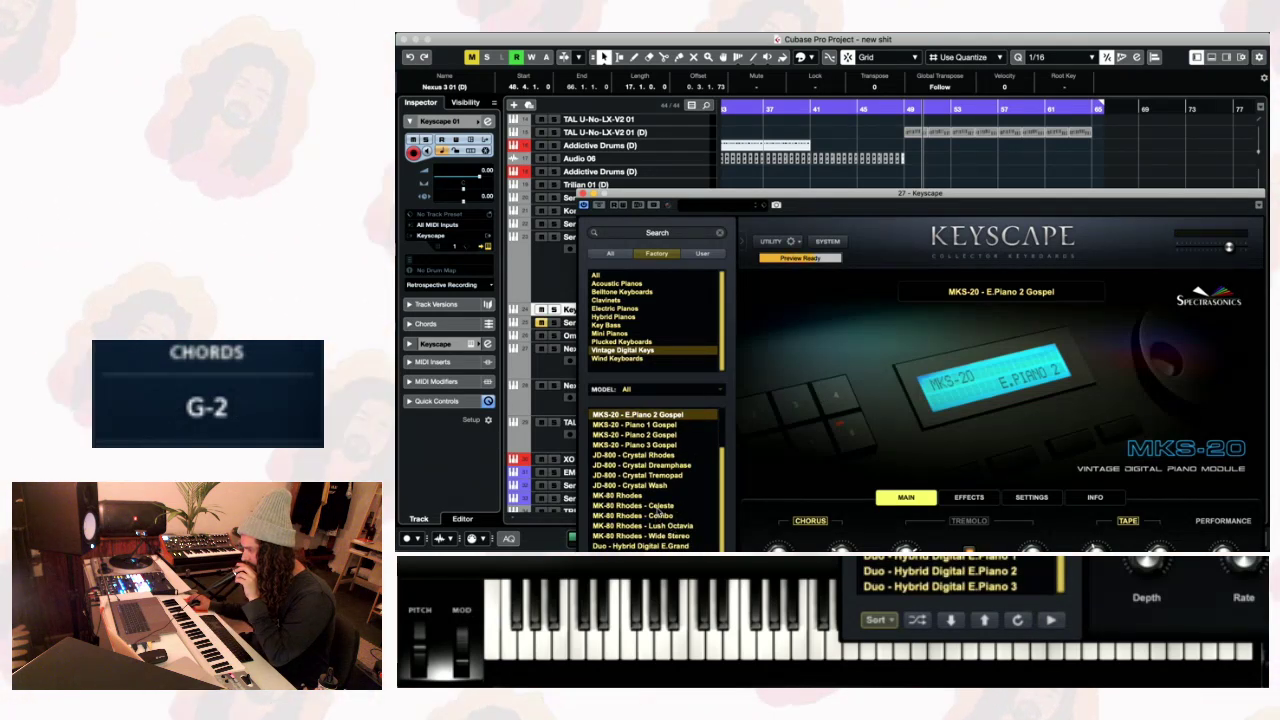
pyautogui.click(660, 507)
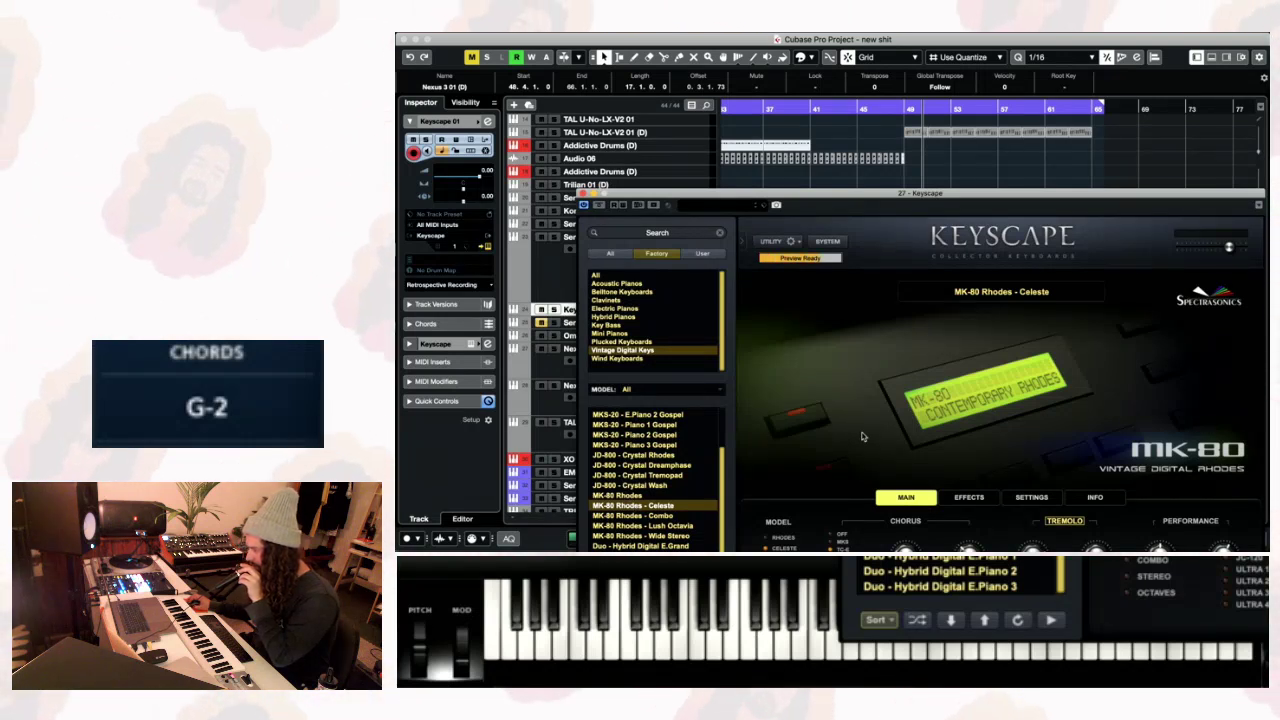
pyautogui.click(648, 526)
pyautogui.click(647, 536)
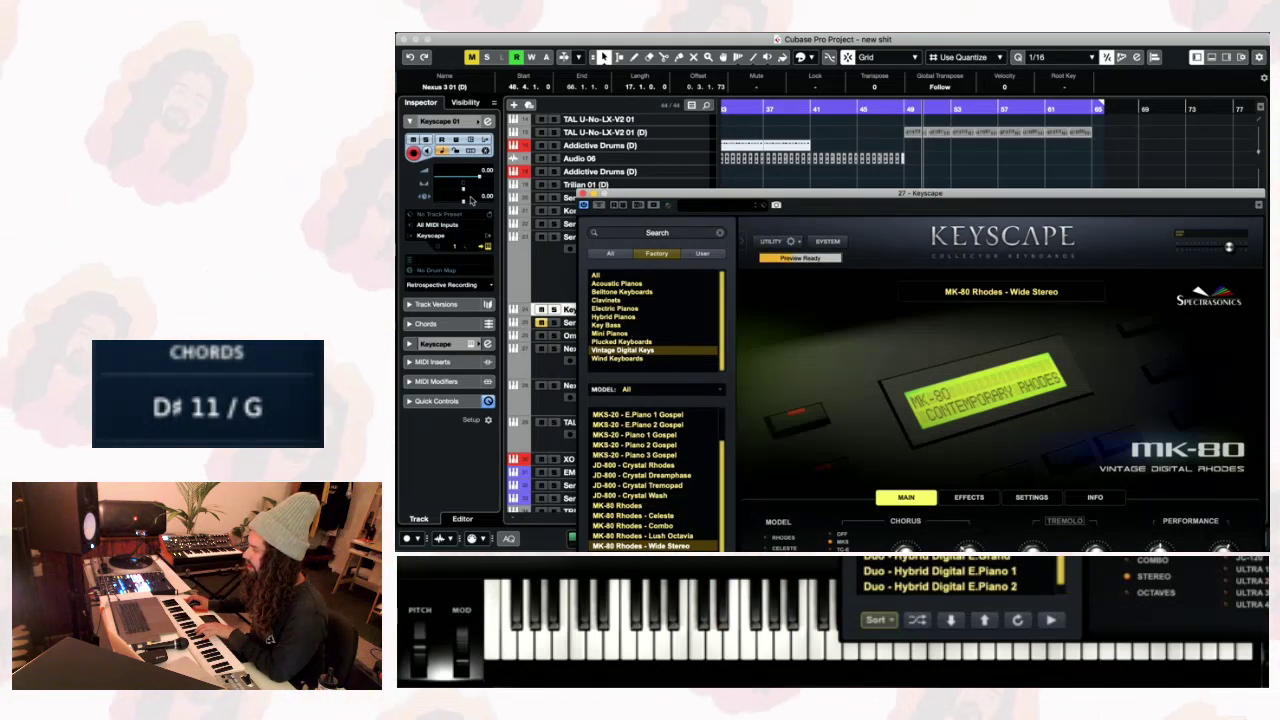
# - Set the Keyscape track's MIDI velocity shift to 20
pyautogui.click(436, 381)
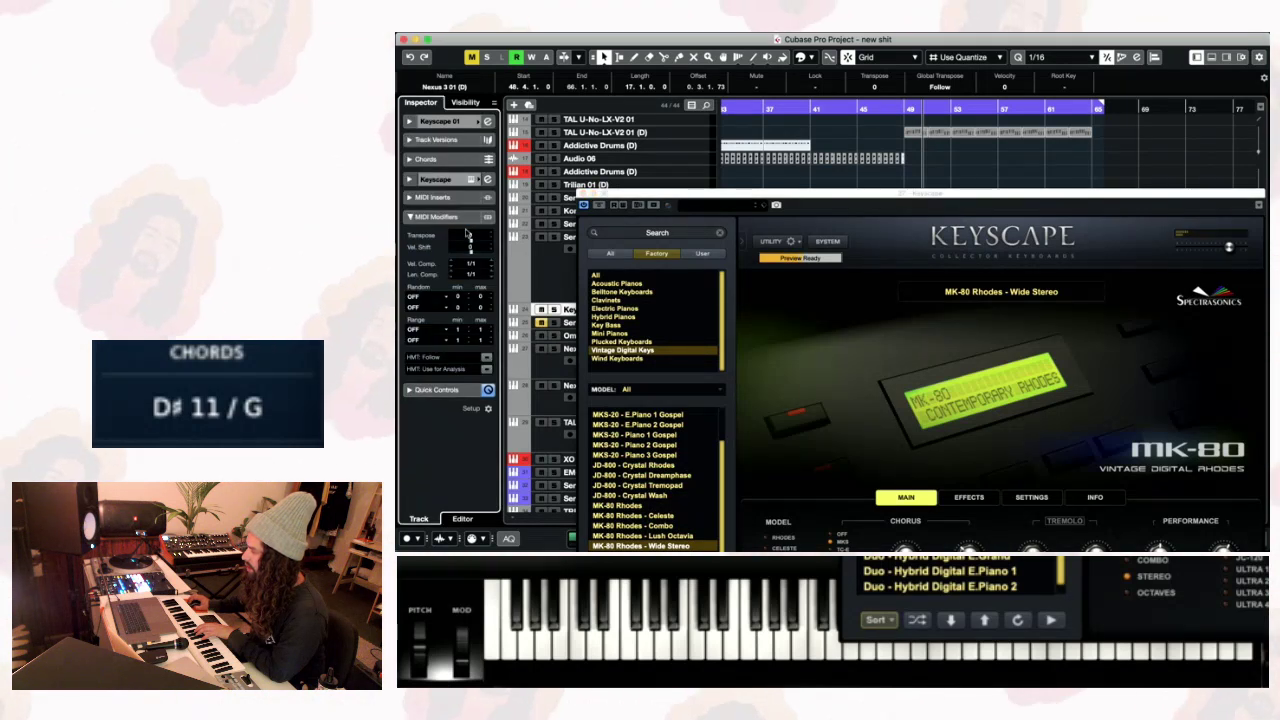
pyautogui.moveTo(471, 252); pyautogui.dragTo(474, 252)
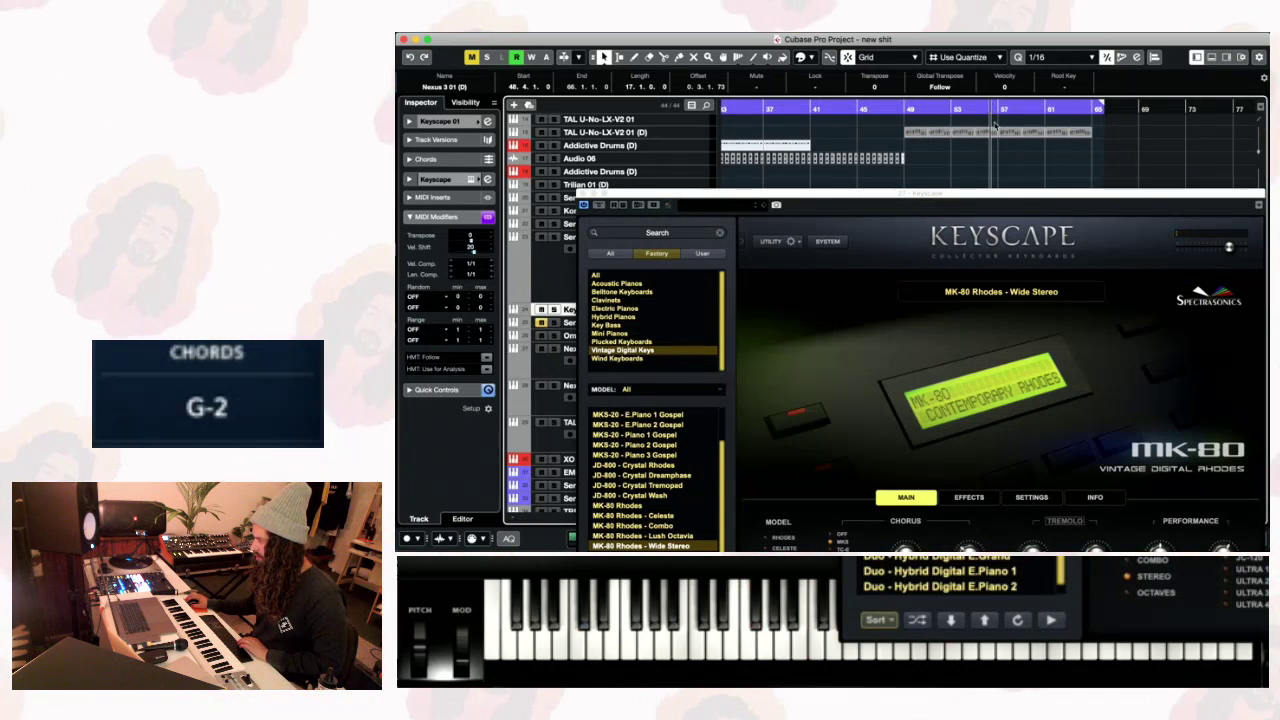
# - Close the Keyscape instrument window, enlarge the Keyscape 01 track's height and play the arrangement
pyautogui.scroll(-2, 1000, 140)
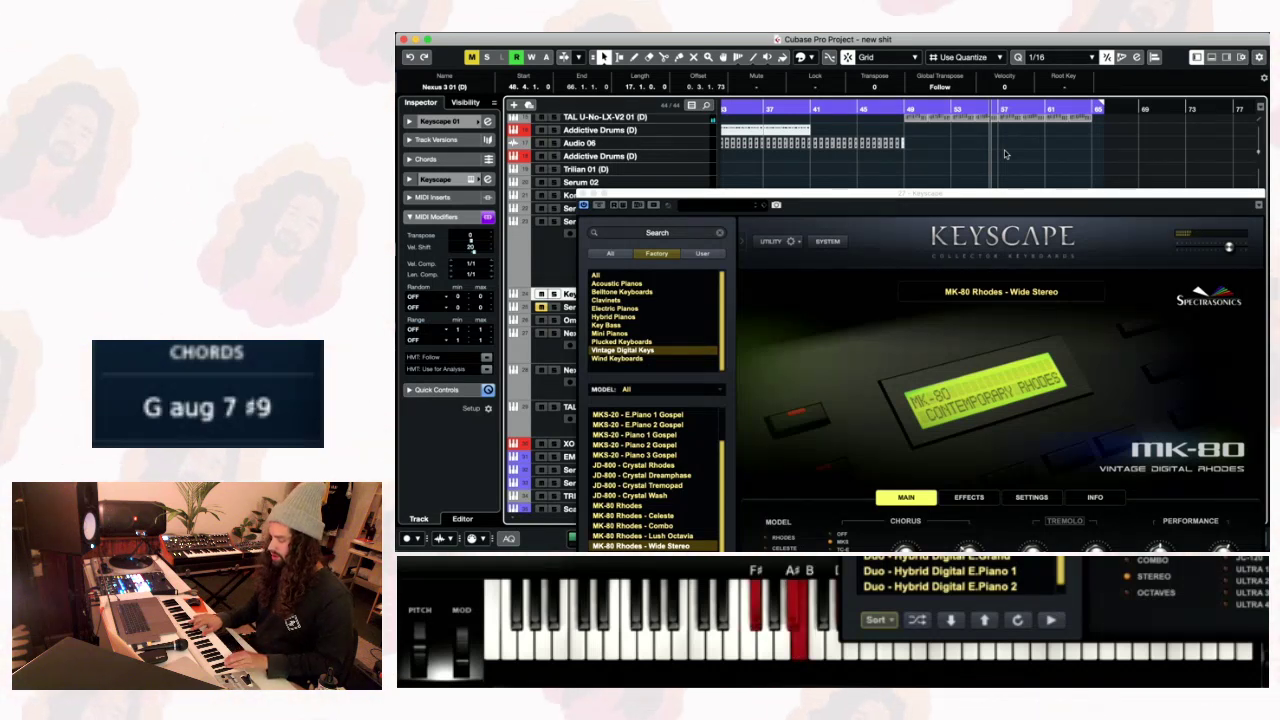
pyautogui.click(583, 194)
pyautogui.moveTo(697, 299); pyautogui.dragTo(697, 336)
pyautogui.scroll(-5, 940, 391)
pyautogui.press('space')
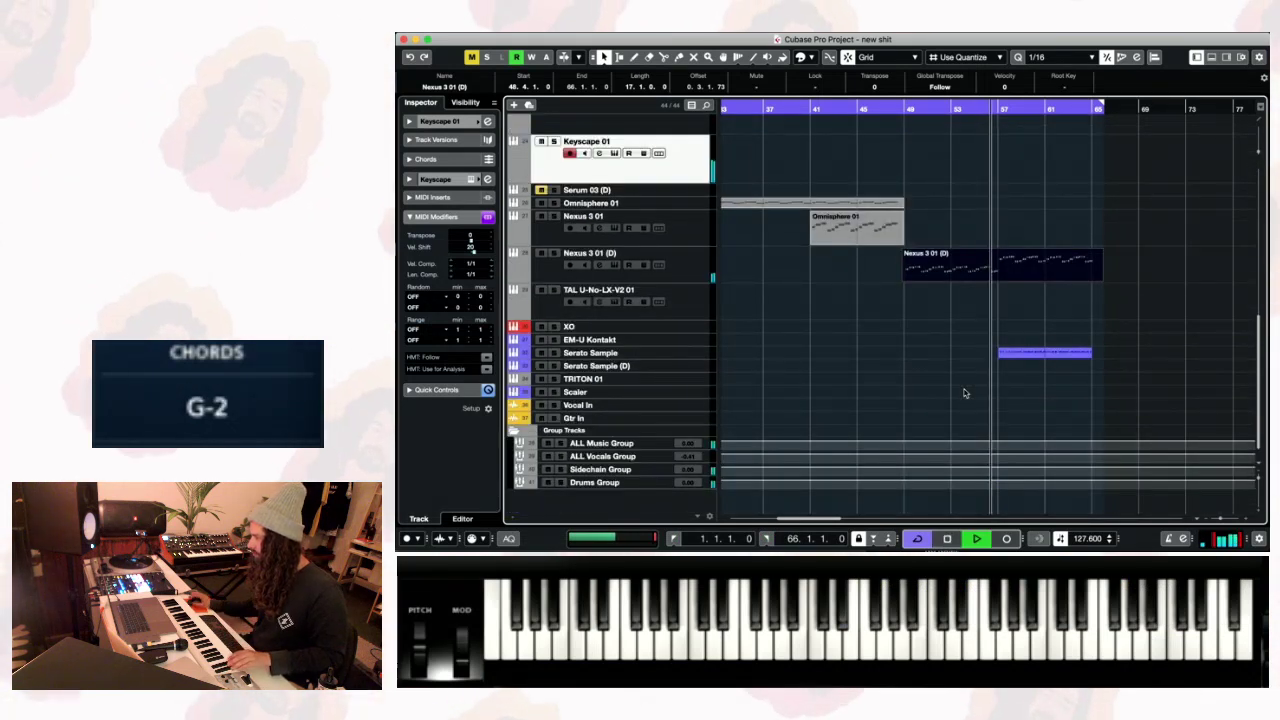
# - Clear the part selection and mute the Nexus 3 01 (D) track
pyautogui.scroll(1, 1020, 300)
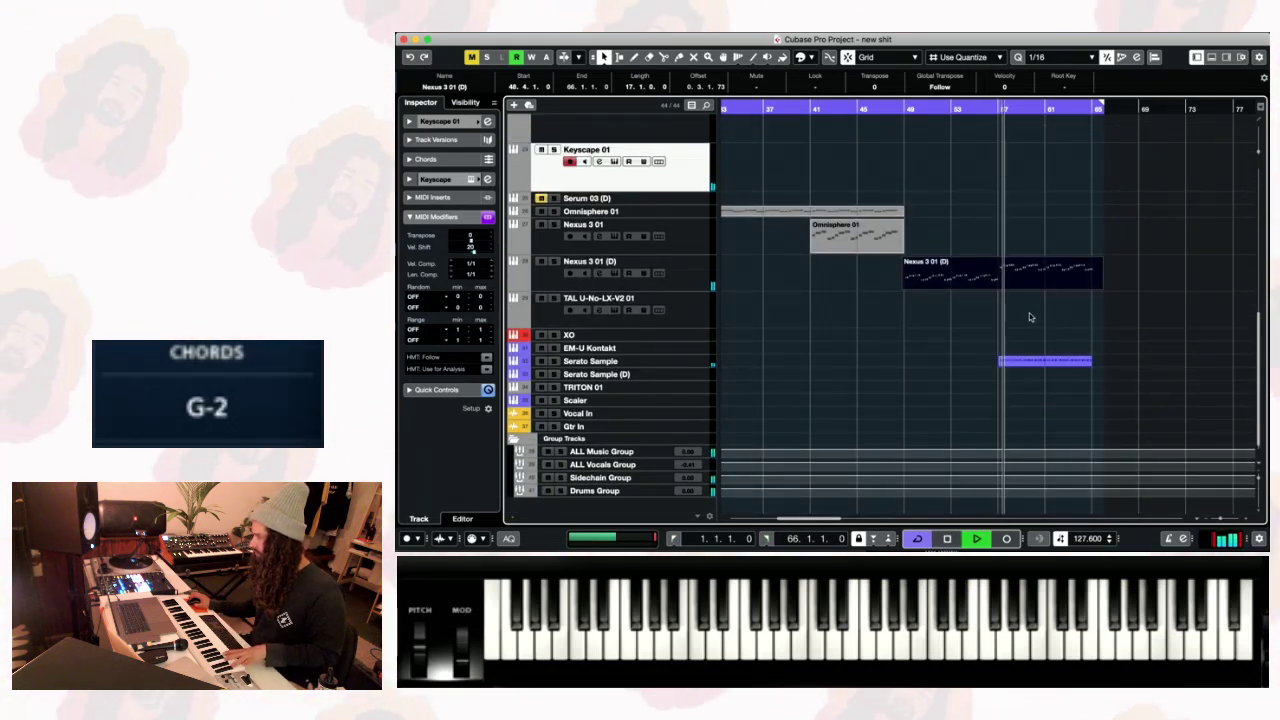
pyautogui.click(1030, 315)
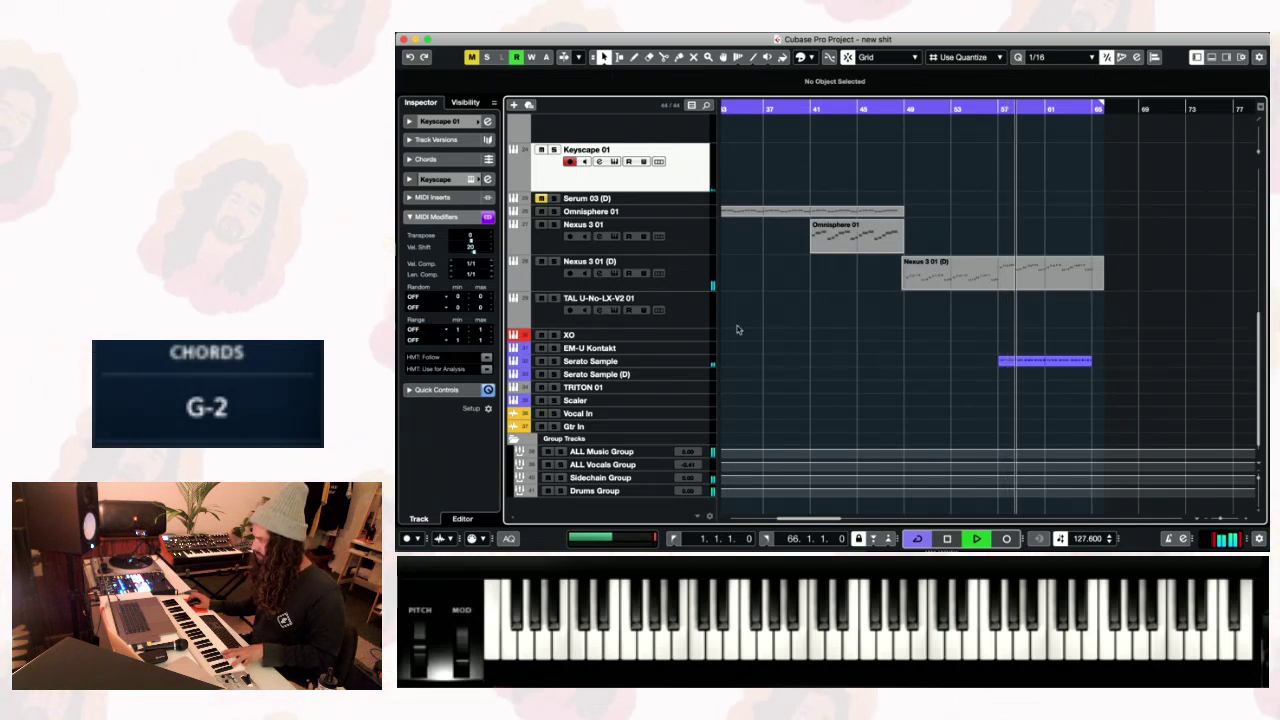
pyautogui.click(580, 282)
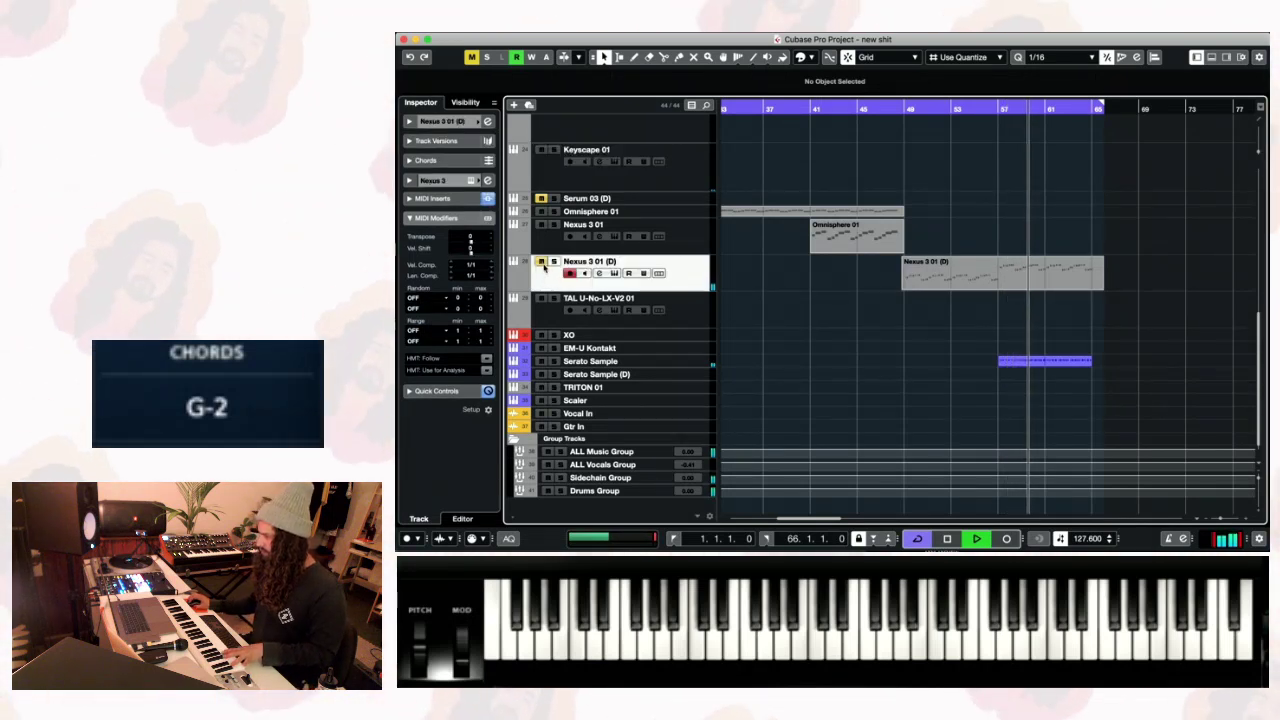
# - Set the Serato Sample track's volume to -19.3 and stop playback
pyautogui.click(600, 364)
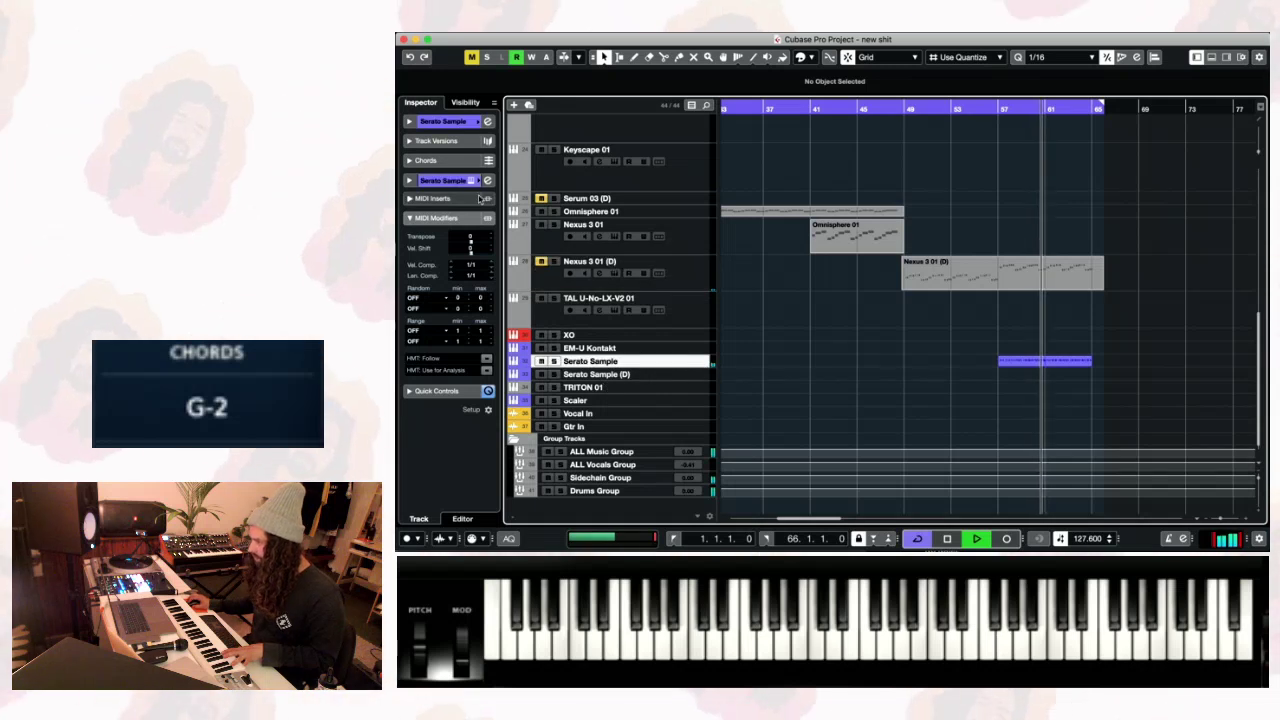
pyautogui.click(409, 121)
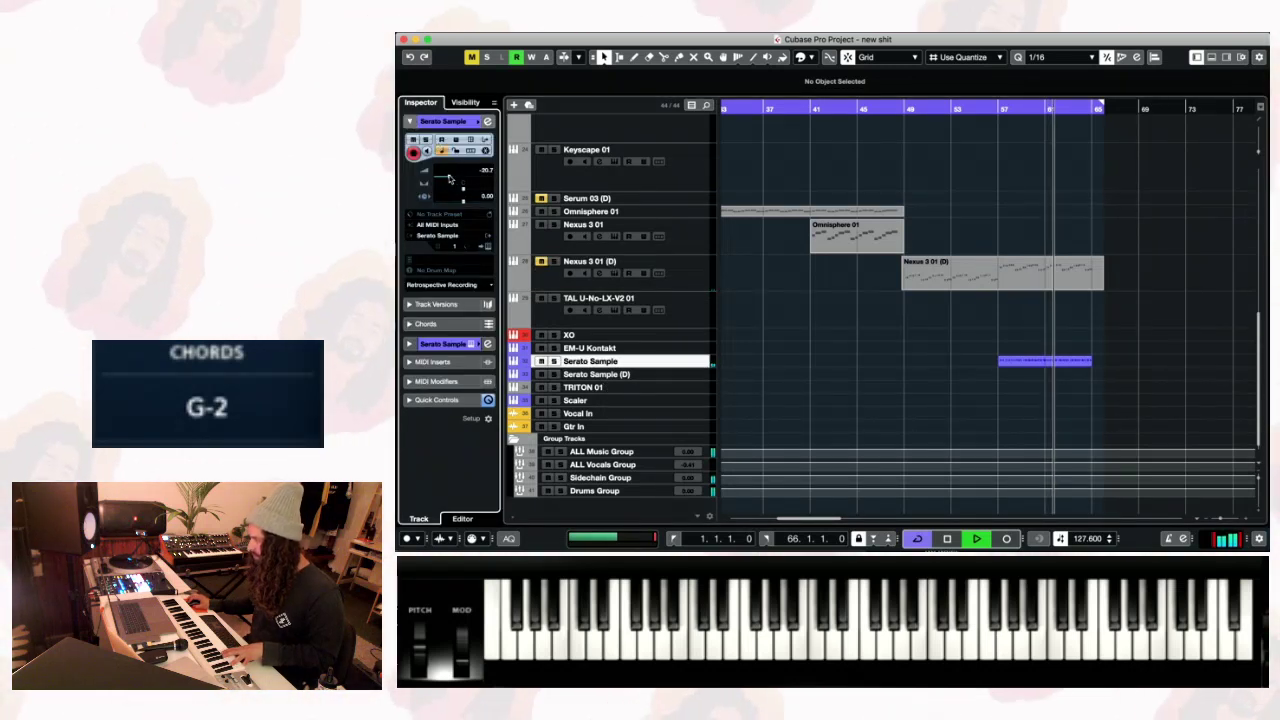
pyautogui.scroll(1, 1050, 208)
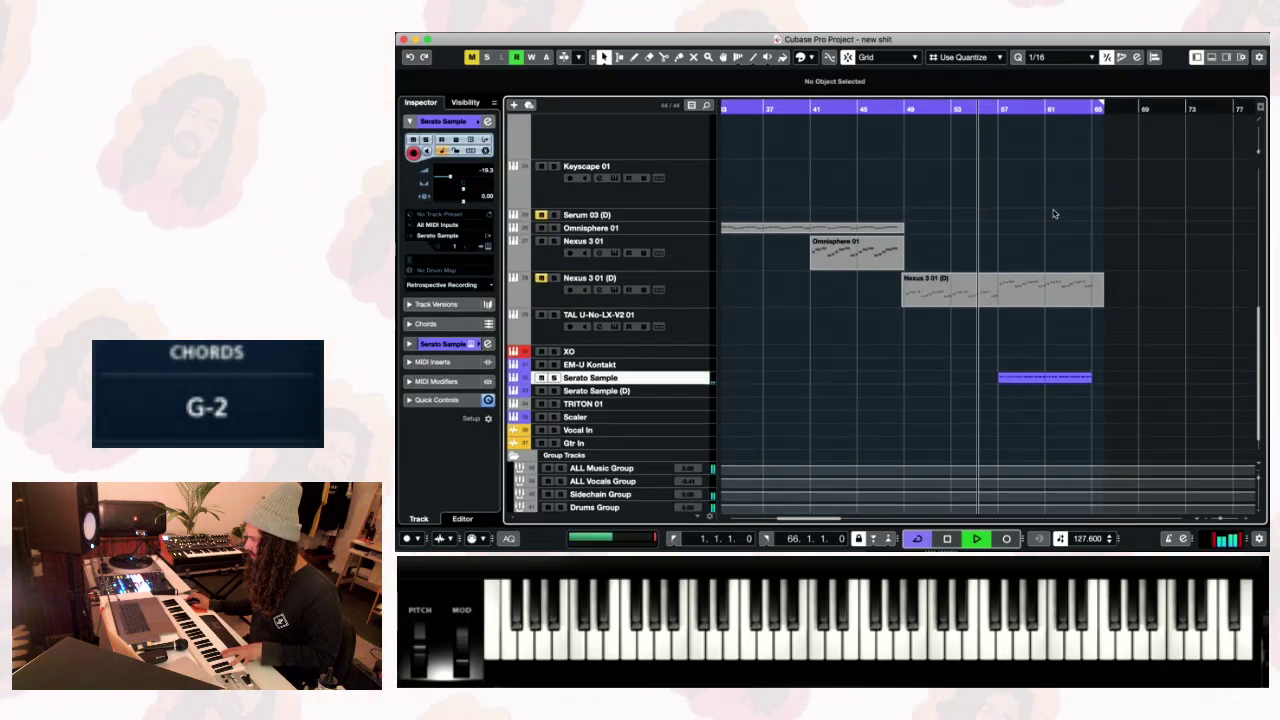
pyautogui.press('space')
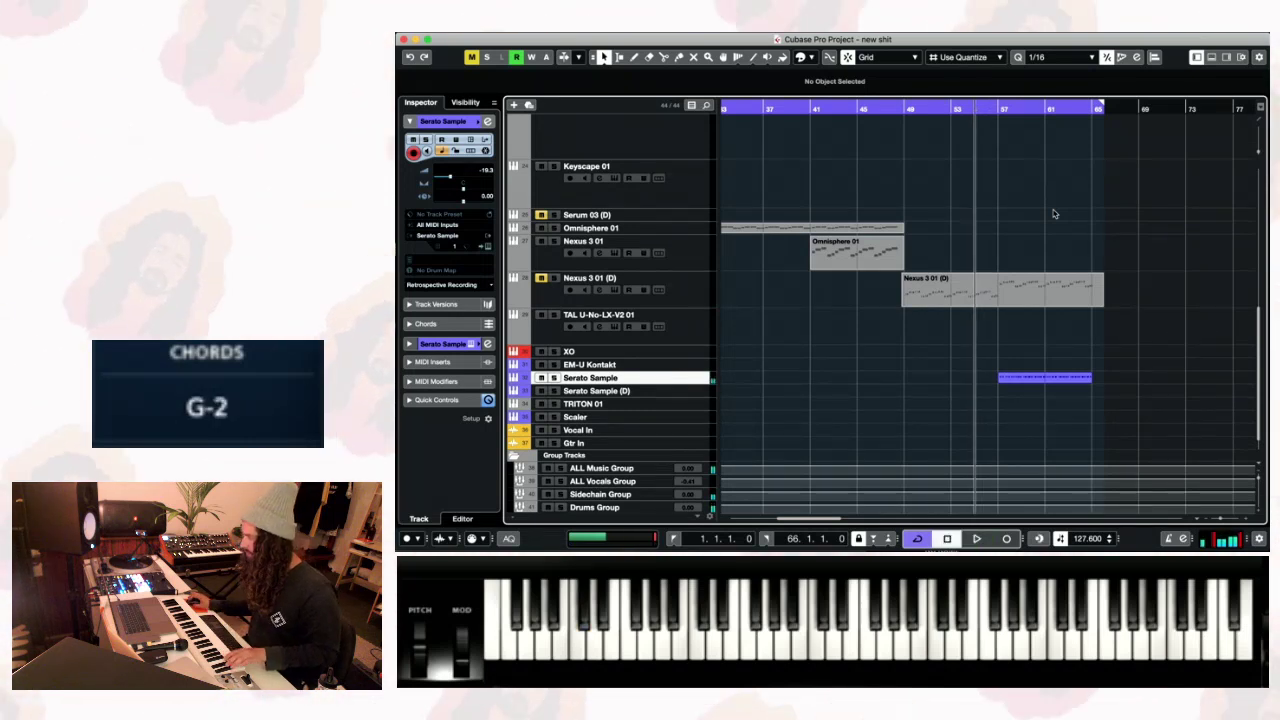
# - Move all notes of the Trilian 02 part at bar 57 up in pitch and play the section back
pyautogui.scroll(10, 830, 297)
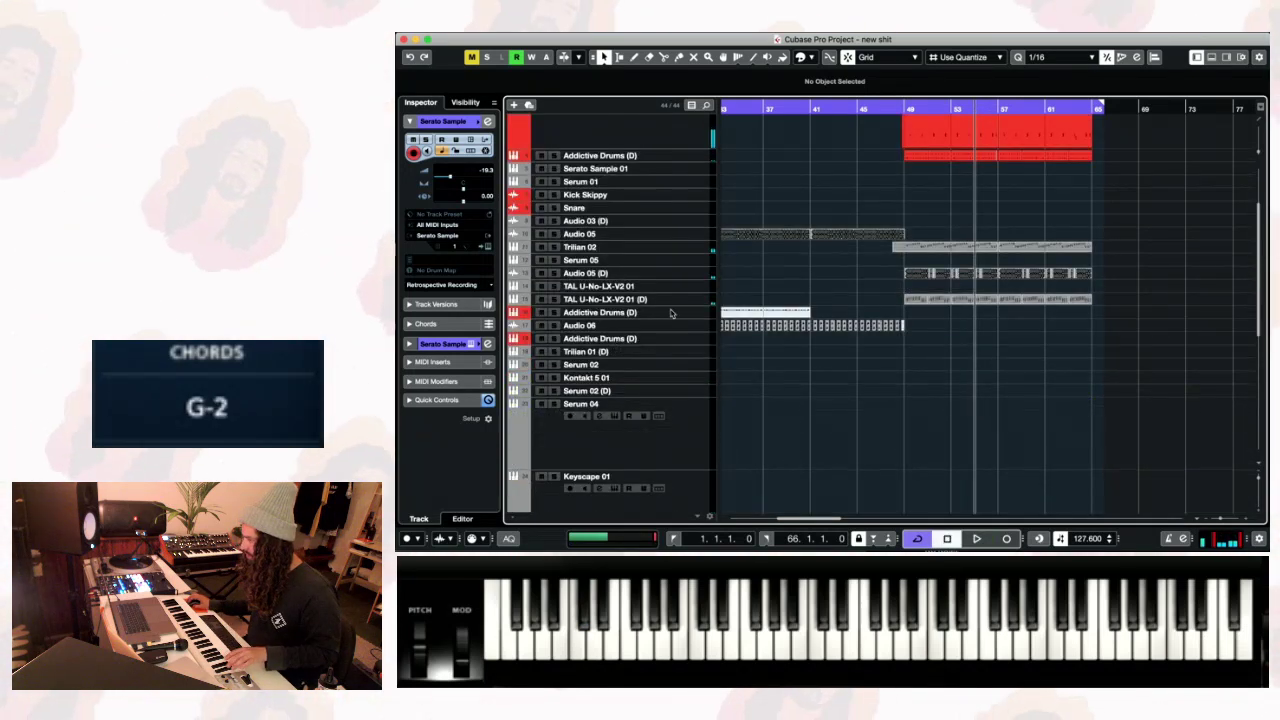
pyautogui.click(689, 248)
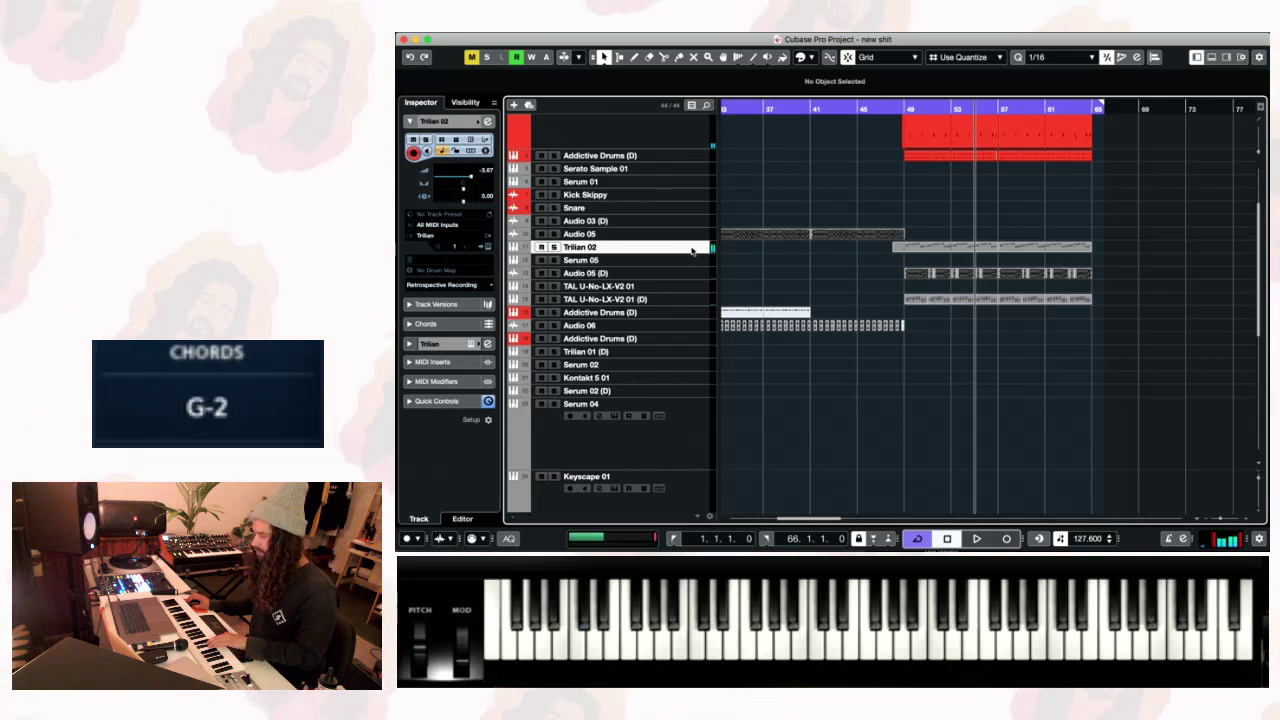
pyautogui.doubleClick(1008, 248)
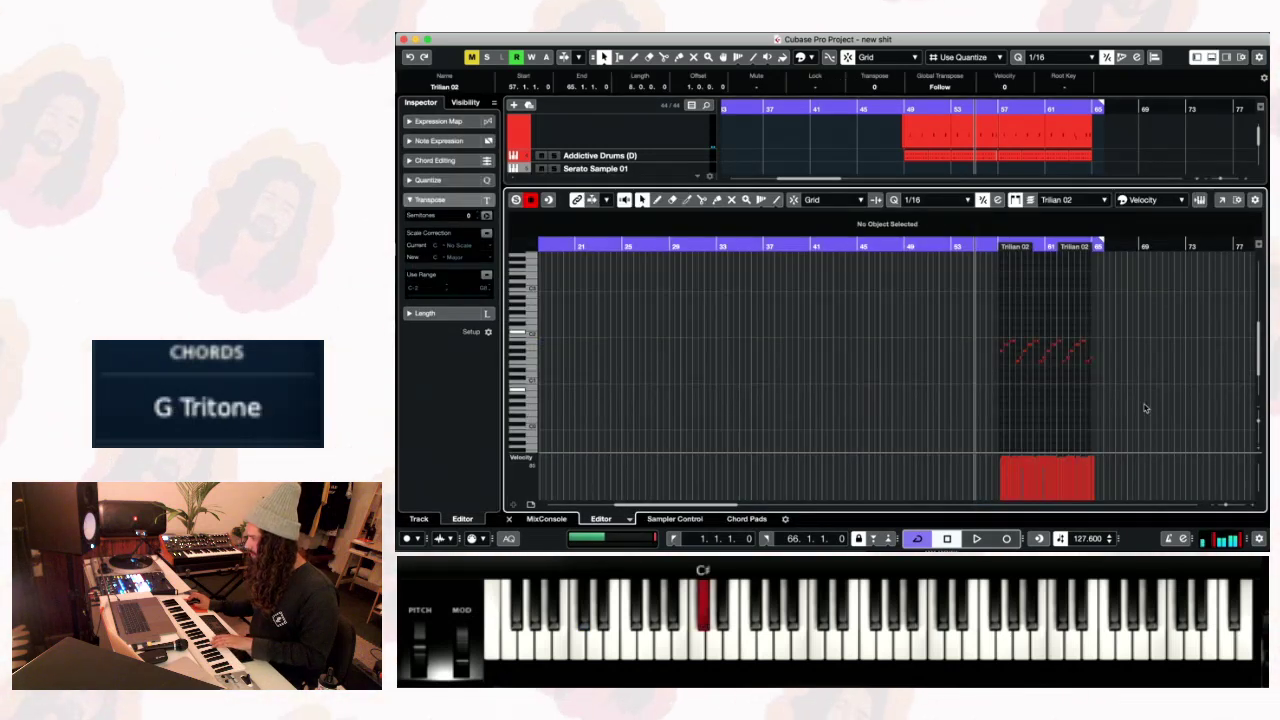
pyautogui.moveTo(1143, 412); pyautogui.dragTo(997, 318)
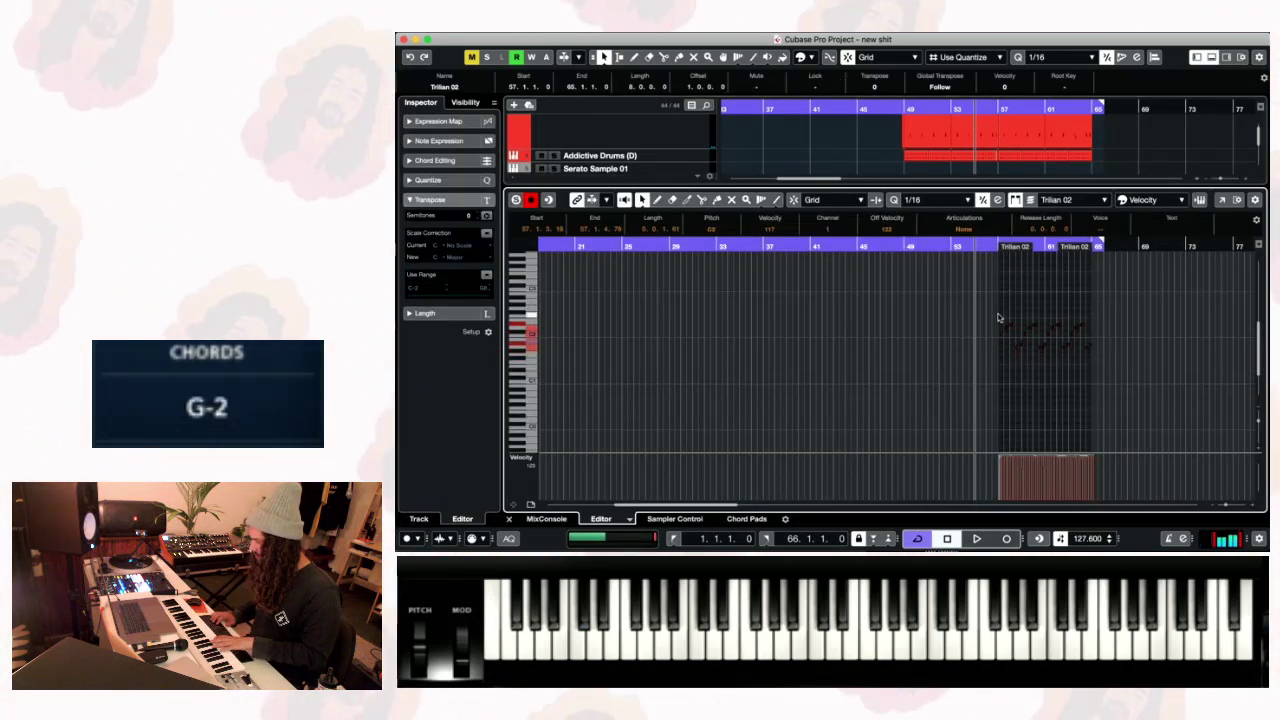
pyautogui.press('Return')
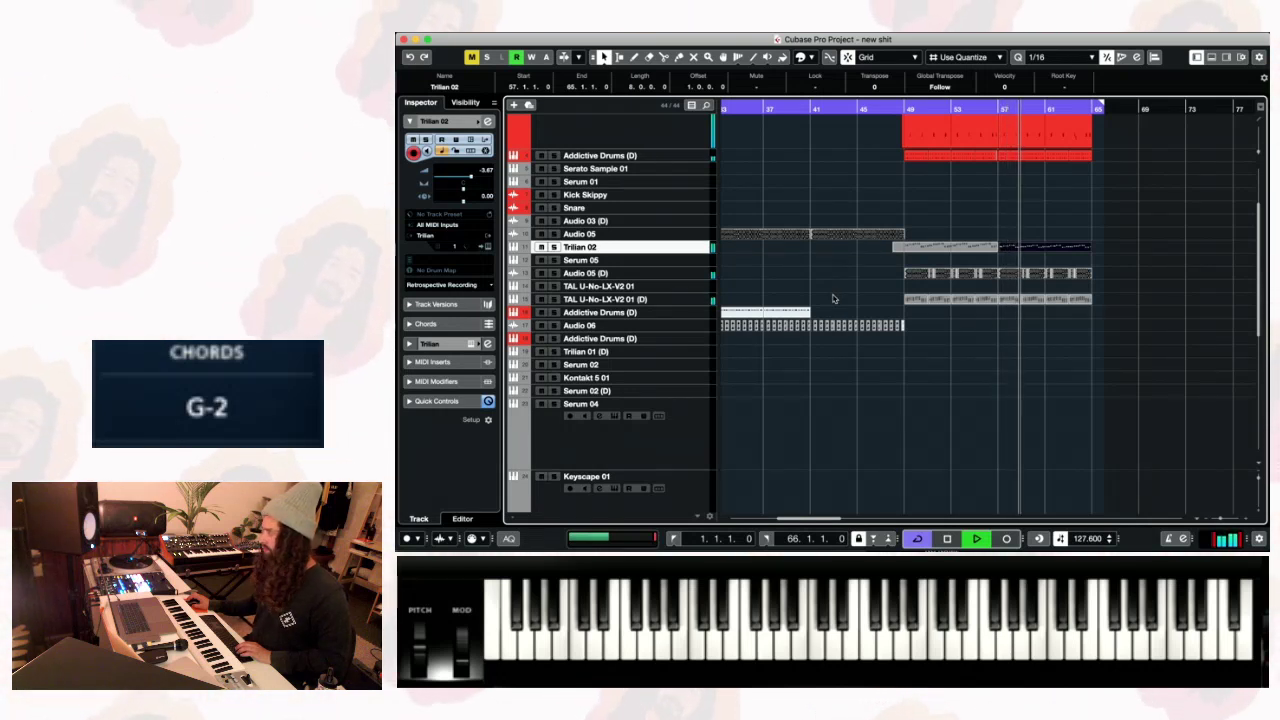
pyautogui.press('space')
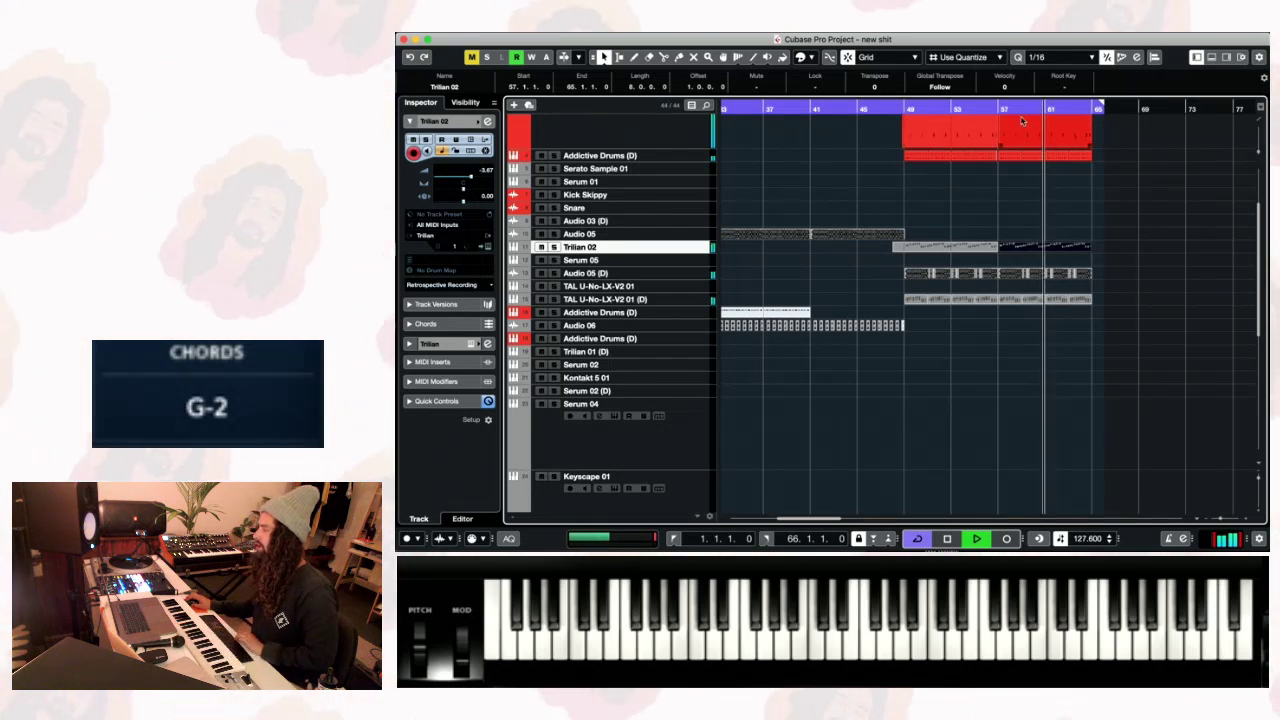
pyautogui.press('space')
# - Enlarge the upper Addictive Drums (D) track and play the transition from about bar 56
pyautogui.scroll(1, 871, 163)
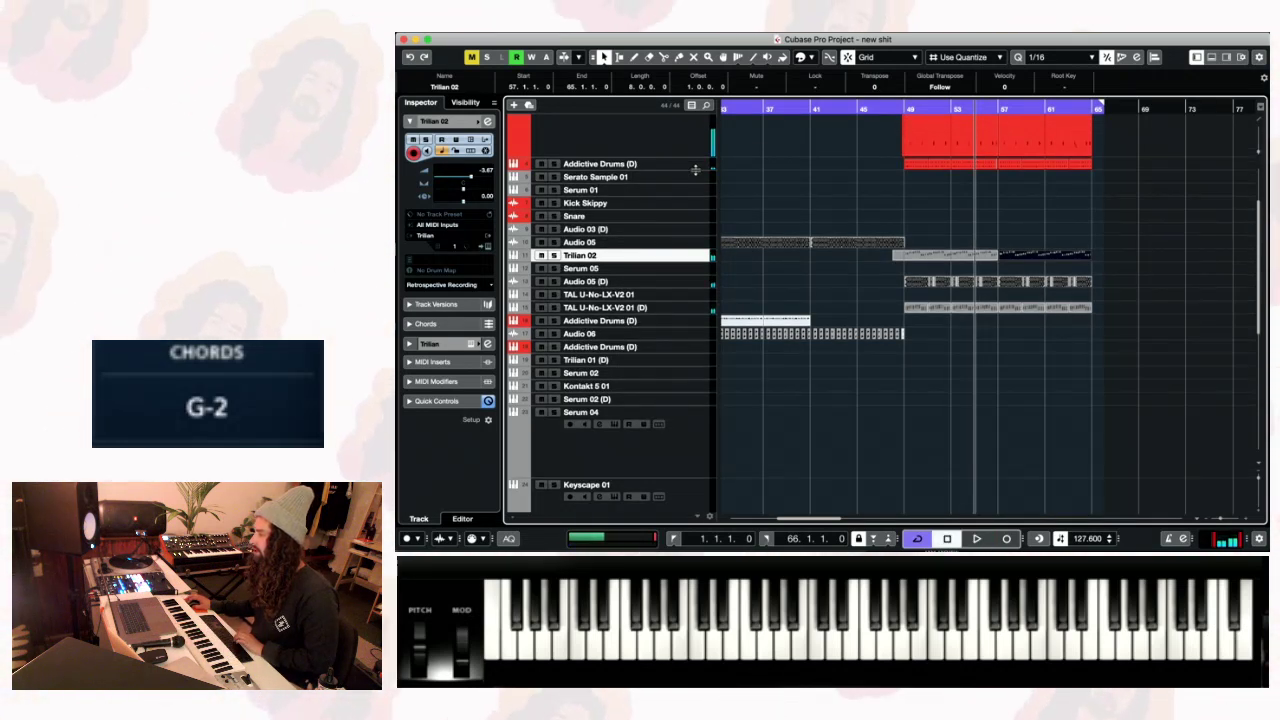
pyautogui.moveTo(695, 169); pyautogui.dragTo(696, 229)
pyautogui.moveTo(992, 106); pyautogui.dragTo(969, 132)
pyautogui.press('space')
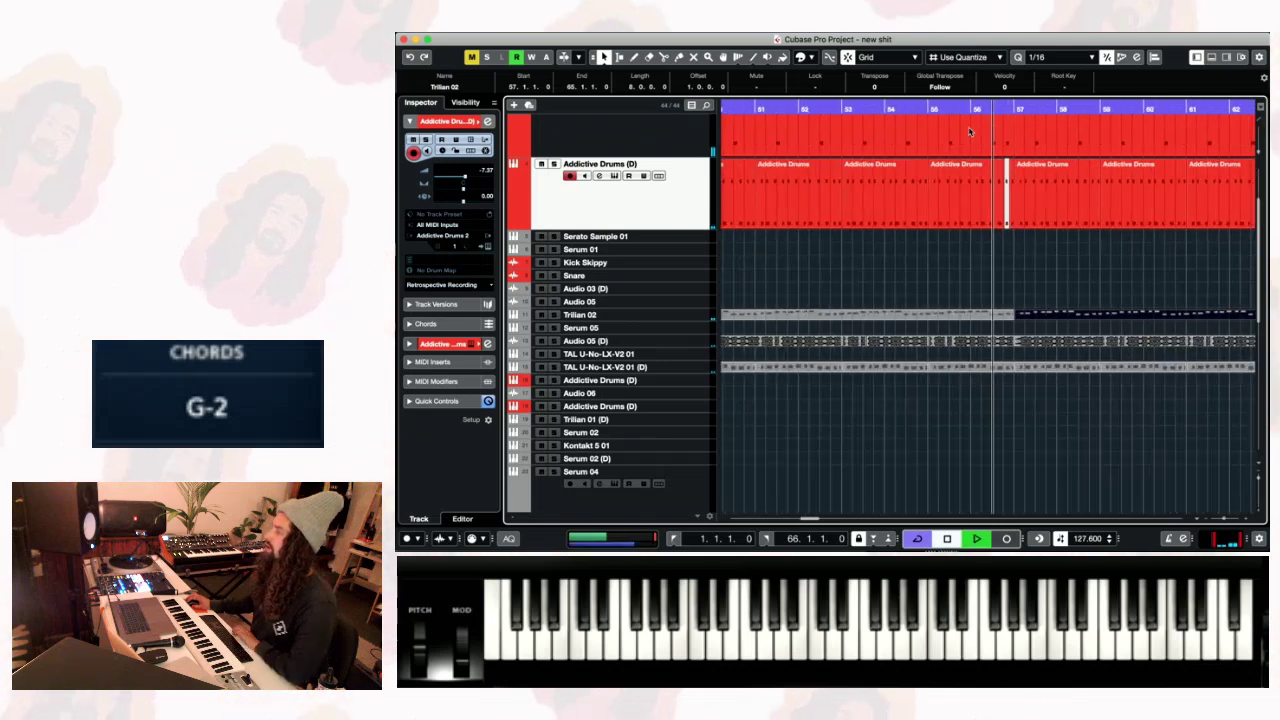
pyautogui.press('space')
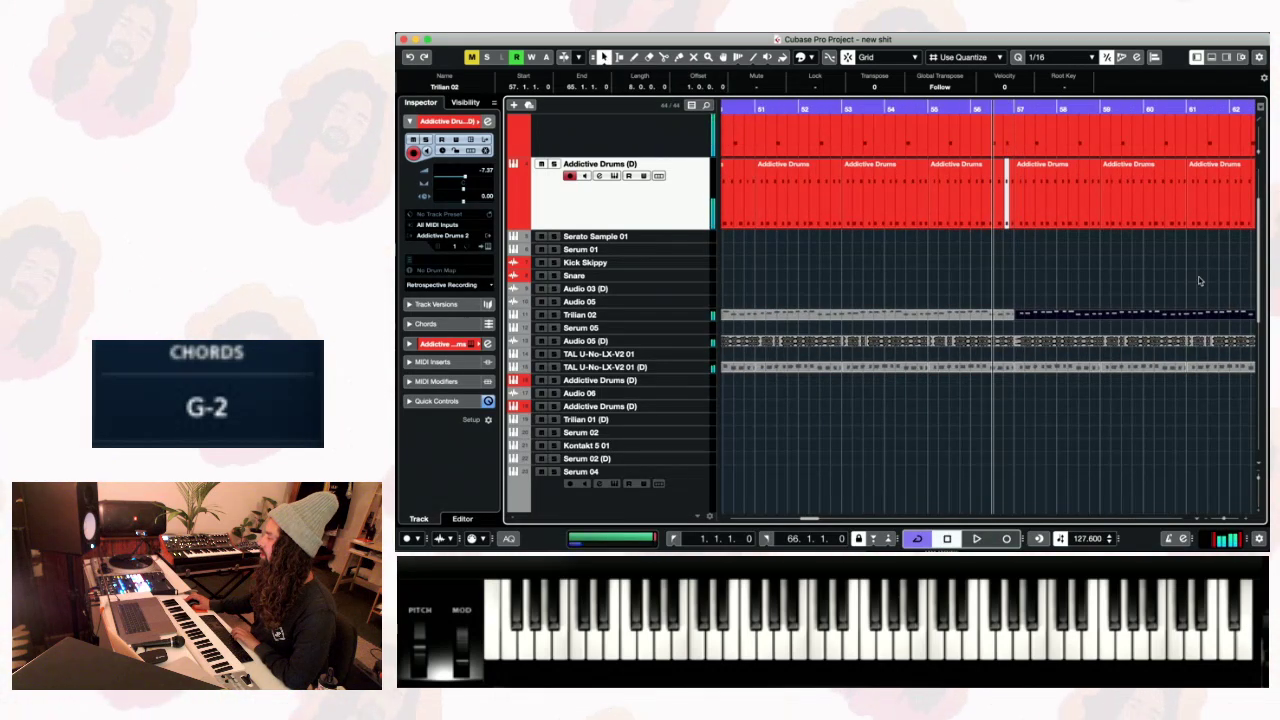
# - Mute the Sidechain Trigger and Kick events from just before bar 57 to bar 65 and play from bar 56
pyautogui.scroll(3, 1198, 276)
pyautogui.click(1180, 320)
pyautogui.hscroll(5, 1174, 329)
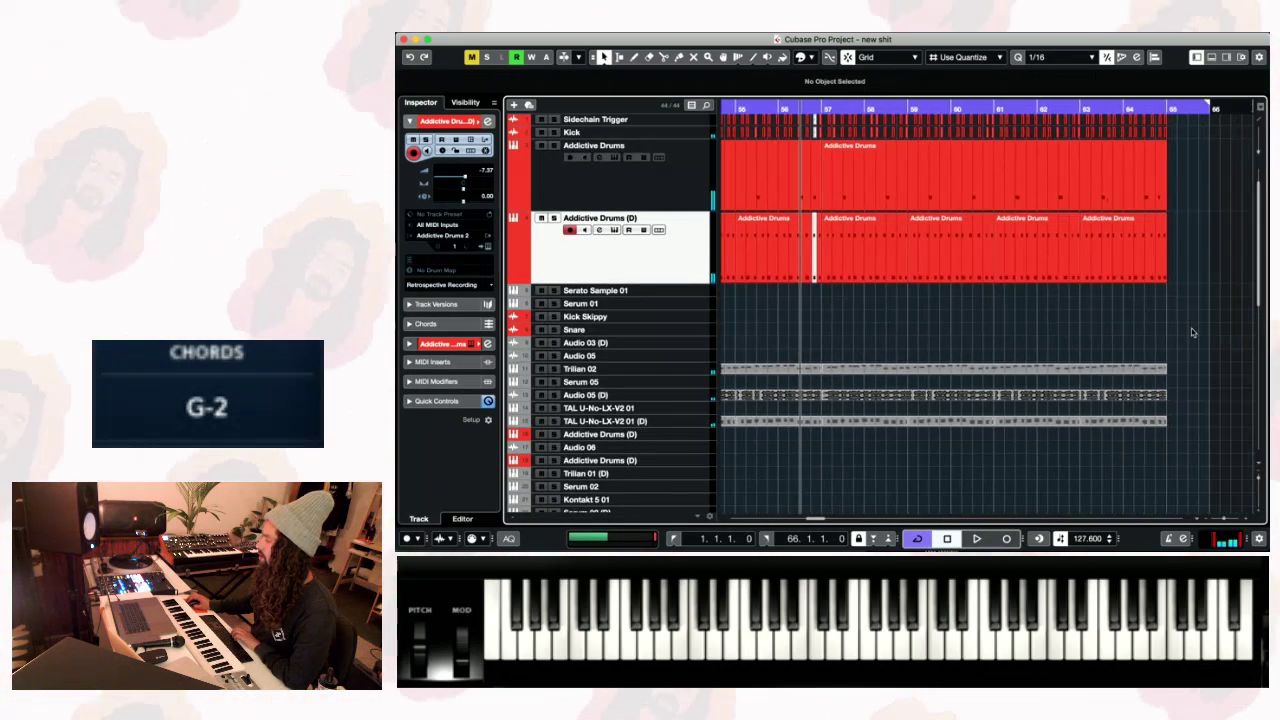
pyautogui.scroll(1, 1188, 330)
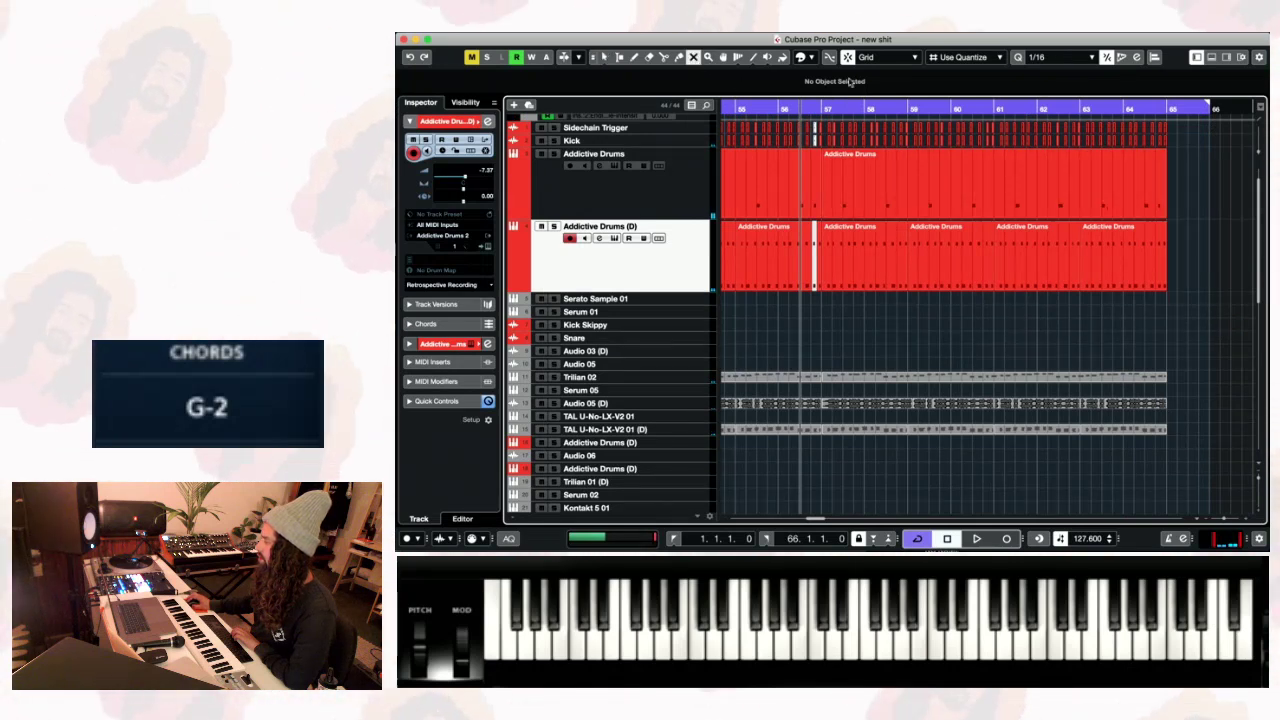
pyautogui.moveTo(1187, 143); pyautogui.dragTo(810, 157)
pyautogui.press('space')
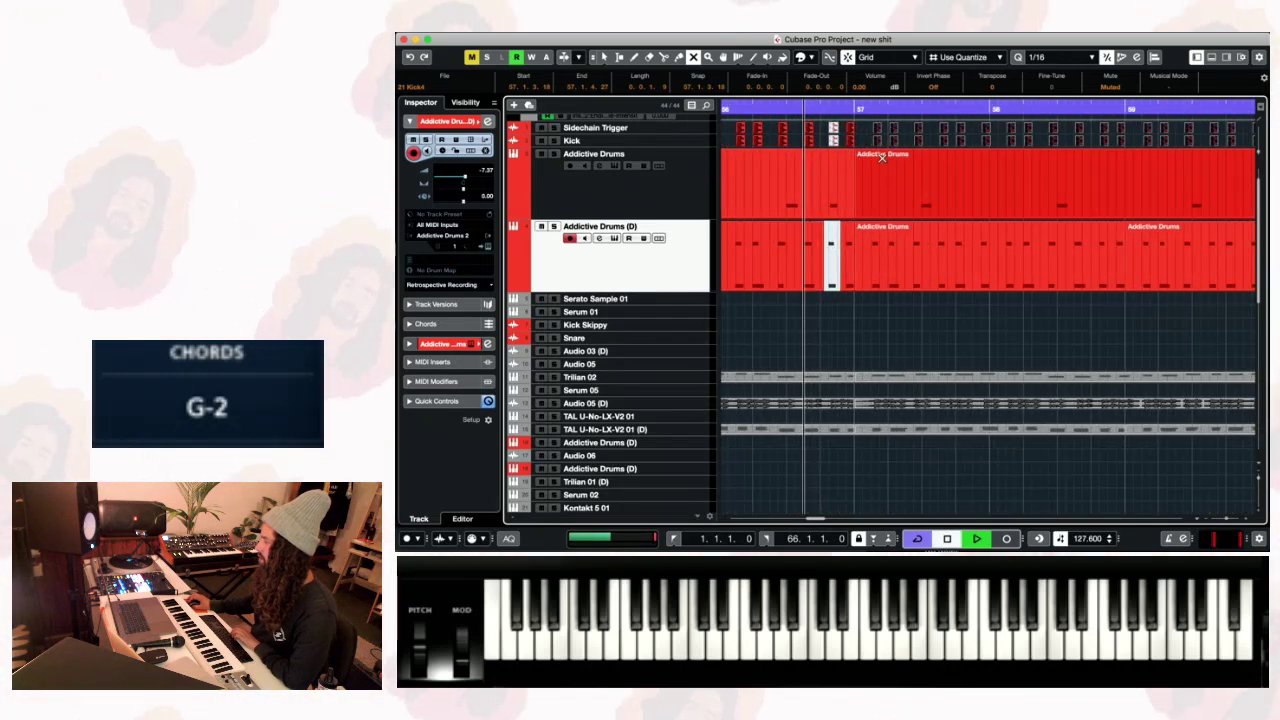
pyautogui.click(728, 108)
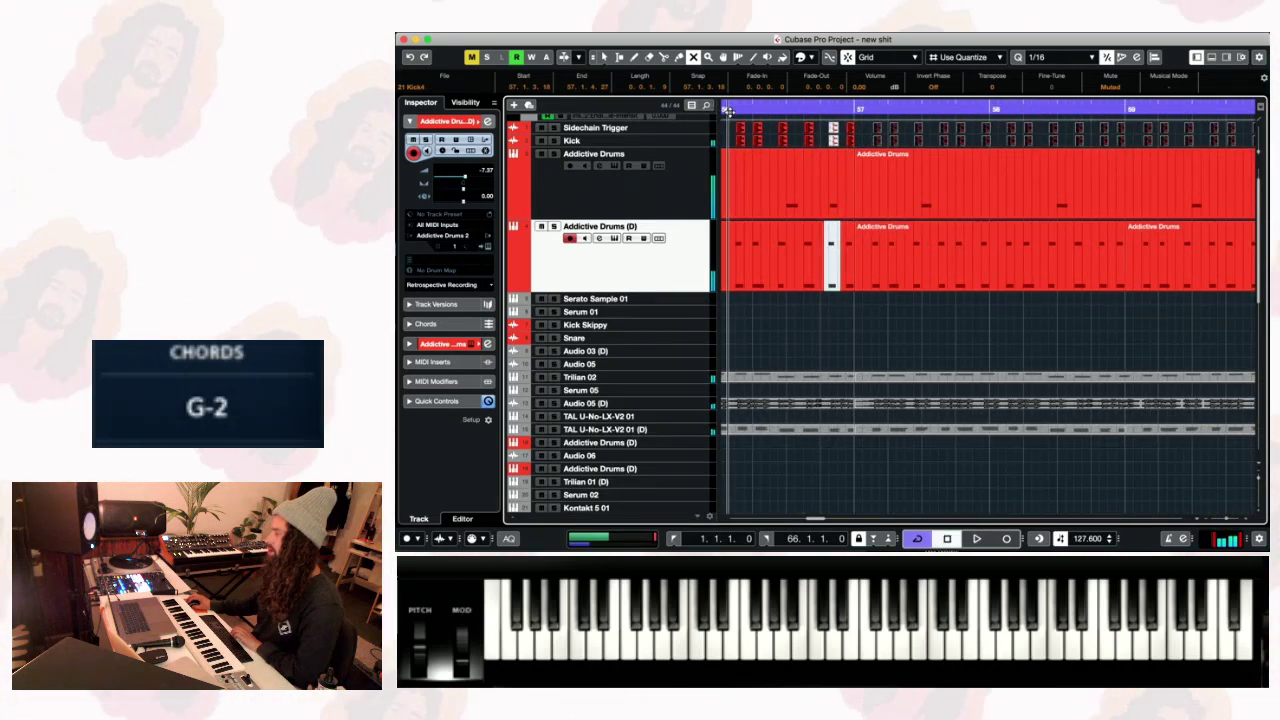
pyautogui.press('space')
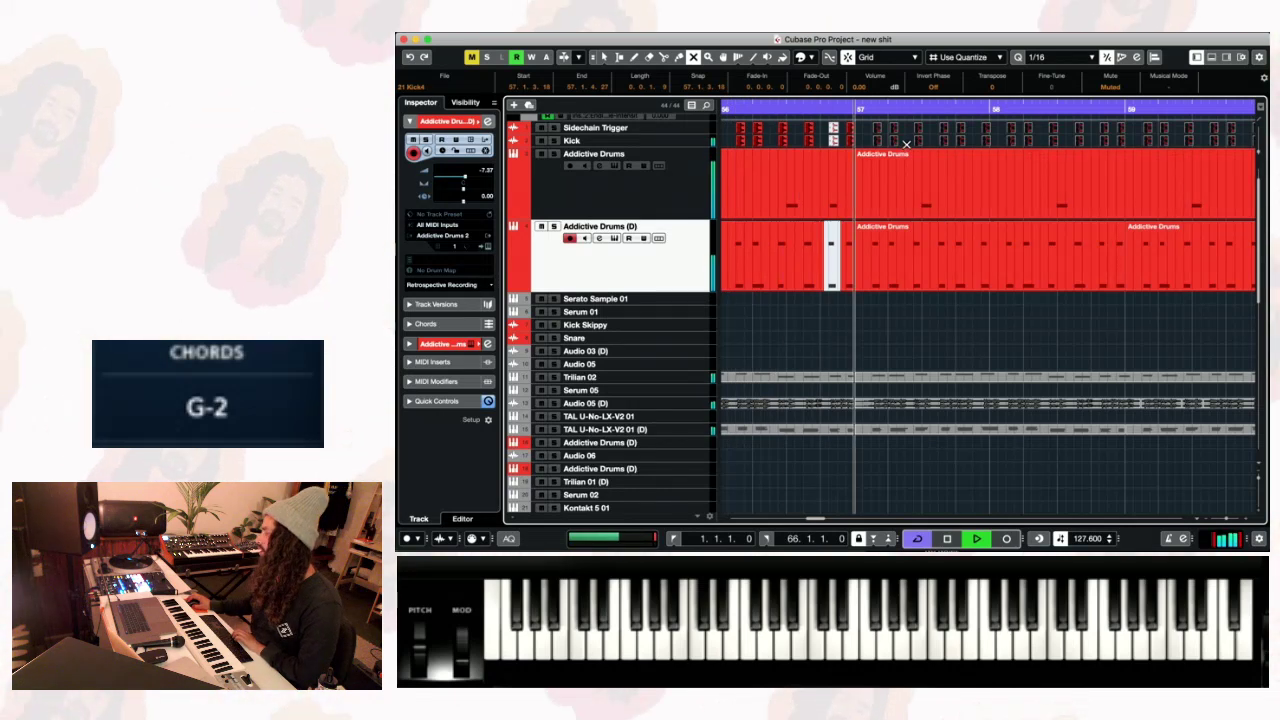
pyautogui.press('space')
# - Mute the Addictive Drums (D) parts and the Addictive Drums part from bar 57 to bar 65
pyautogui.click(905, 255)
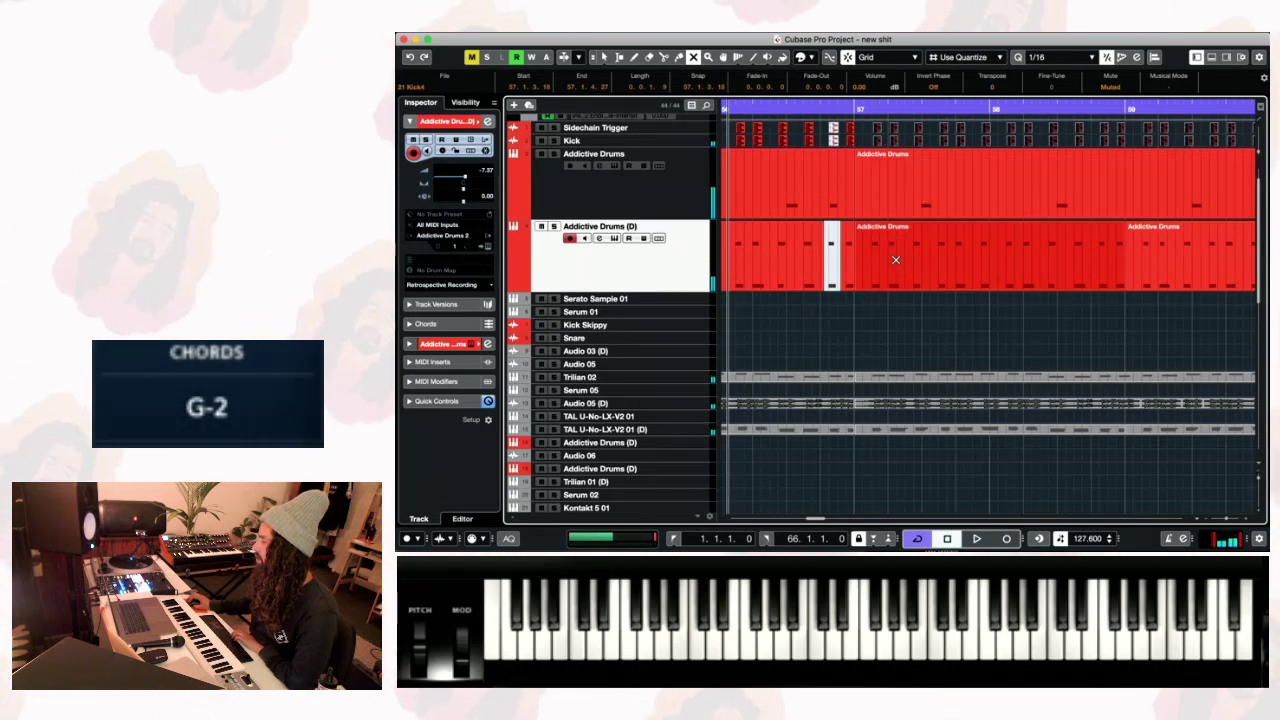
pyautogui.press('space')
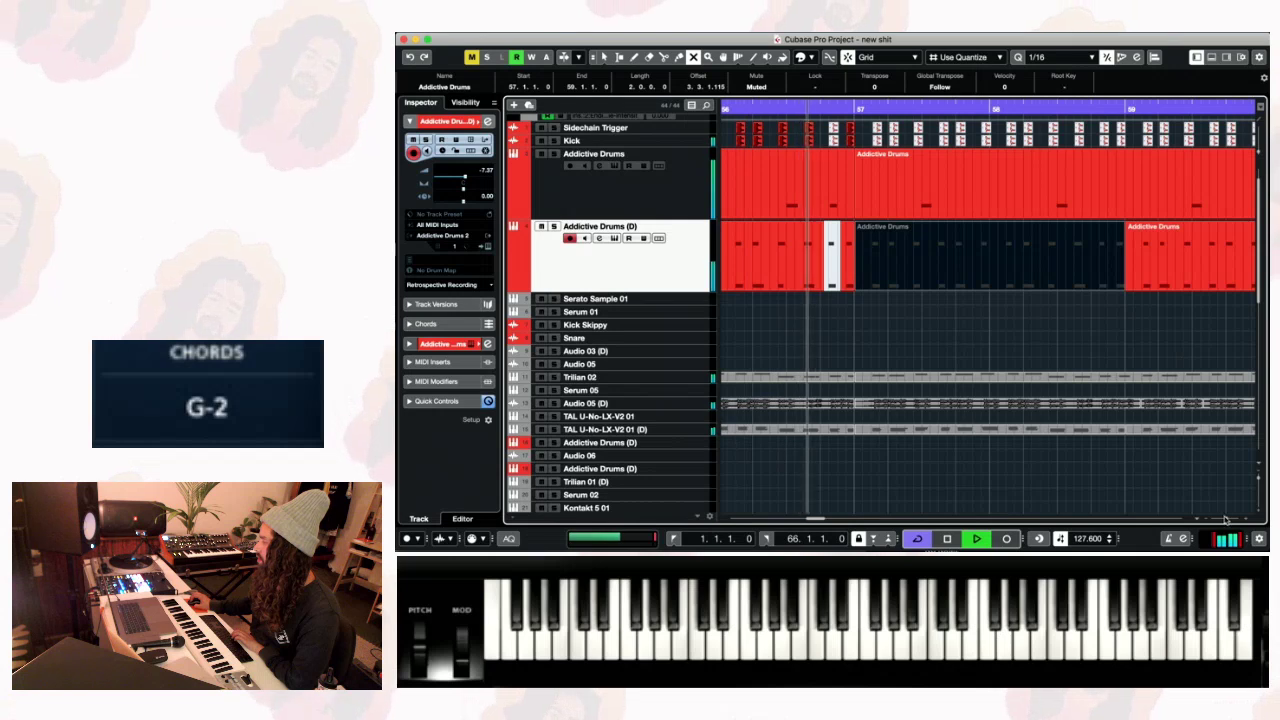
pyautogui.moveTo(1225, 519); pyautogui.dragTo(1220, 519)
pyautogui.moveTo(1145, 268); pyautogui.dragTo(1058, 241)
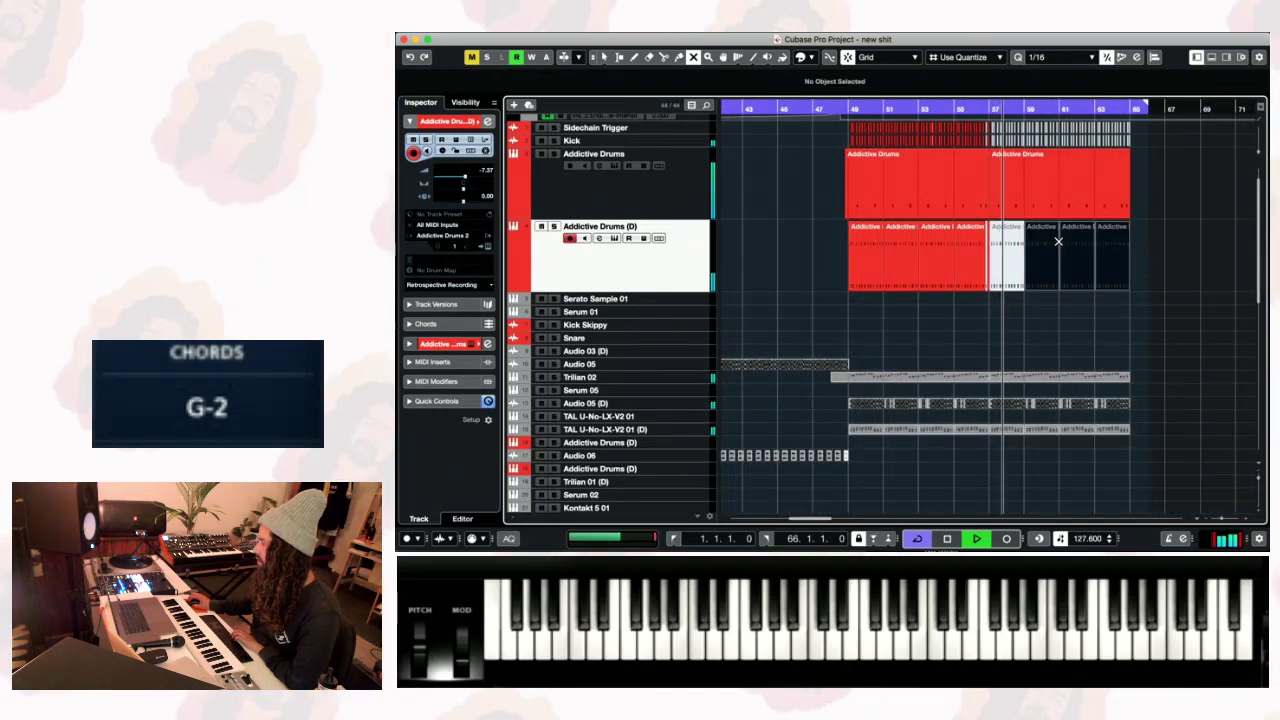
pyautogui.click(1024, 174)
pyautogui.click(966, 106)
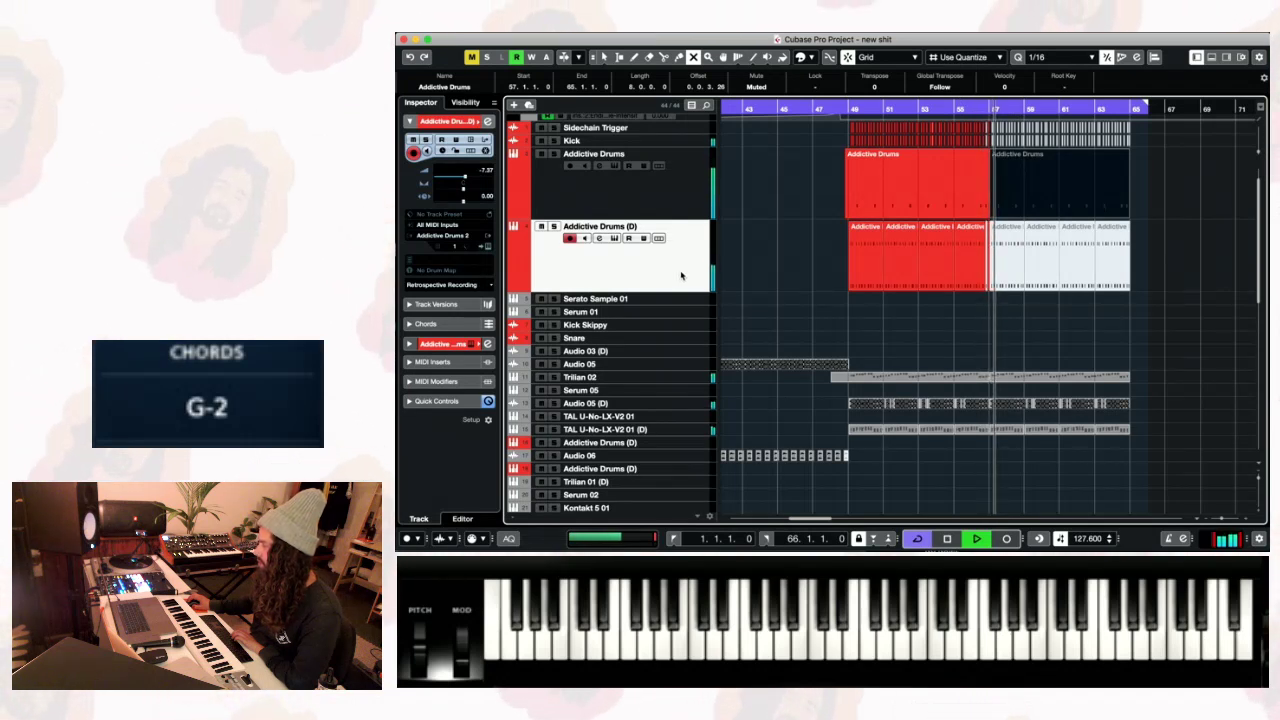
# - Select the upper Addictive Drums track for live playing and play the arrangement from about bar 56
pyautogui.press('space')
pyautogui.click(673, 199)
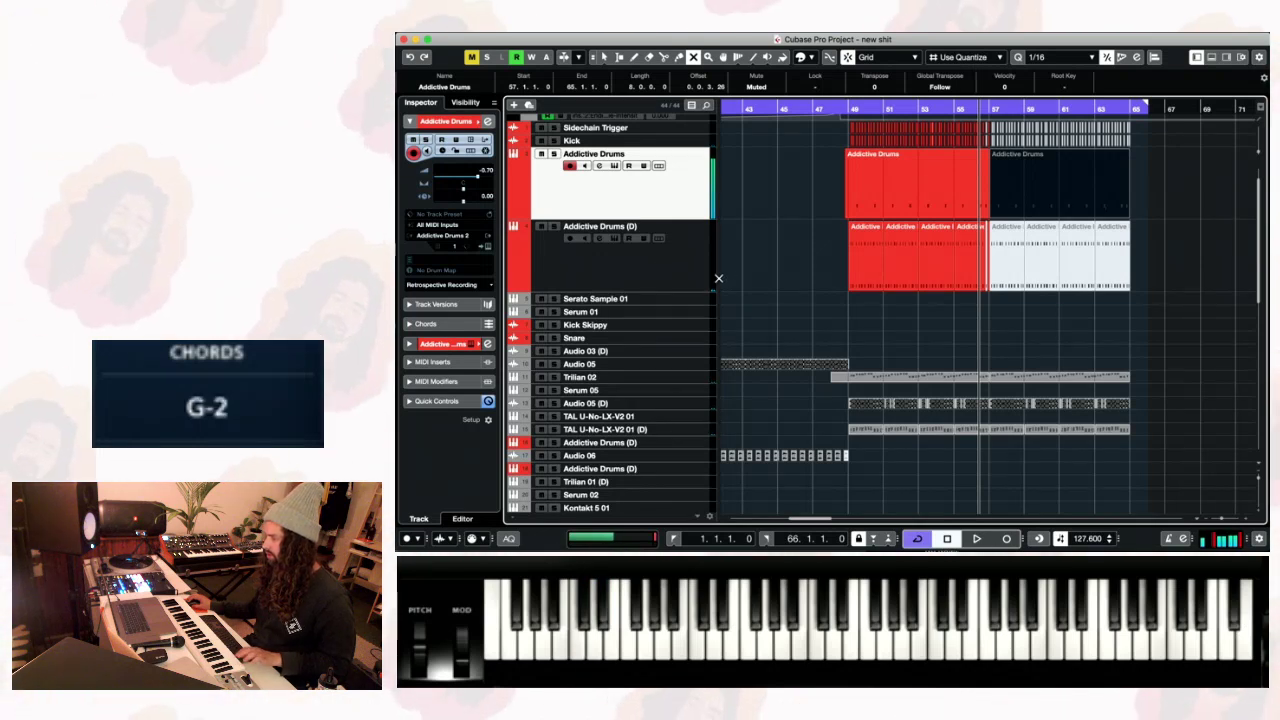
pyautogui.click(659, 267)
pyautogui.click(688, 198)
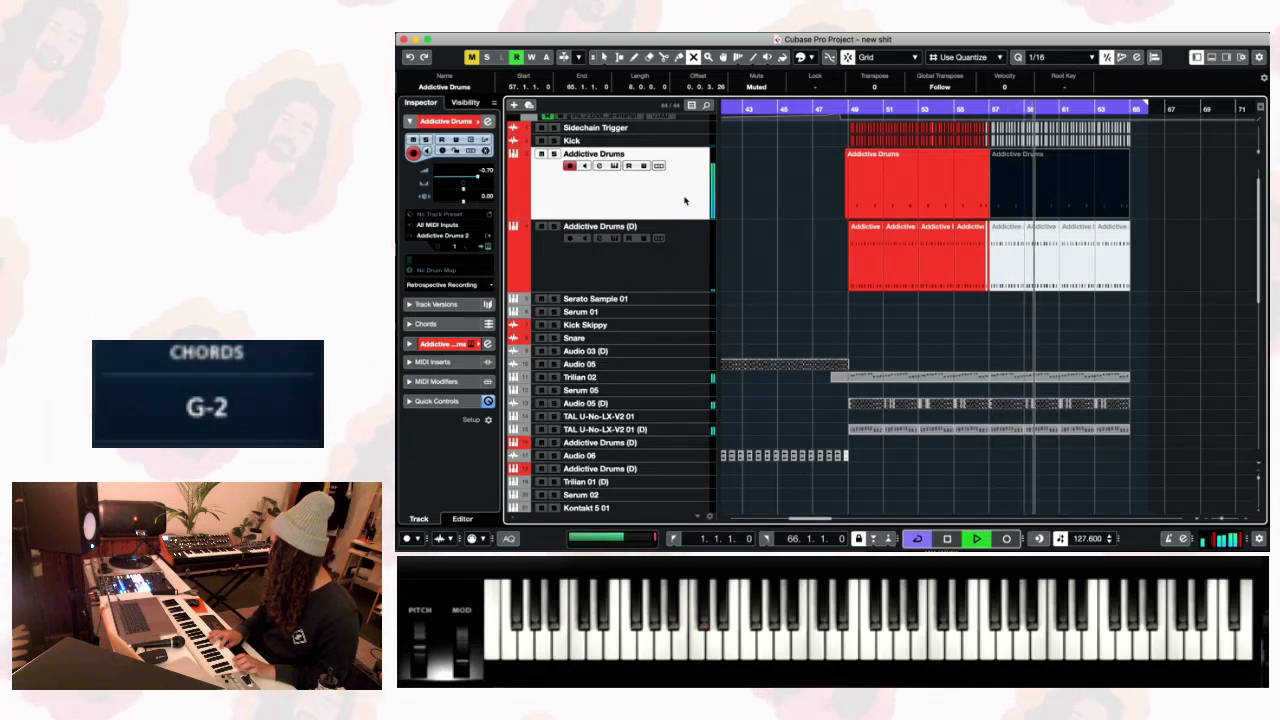
pyautogui.press('space')
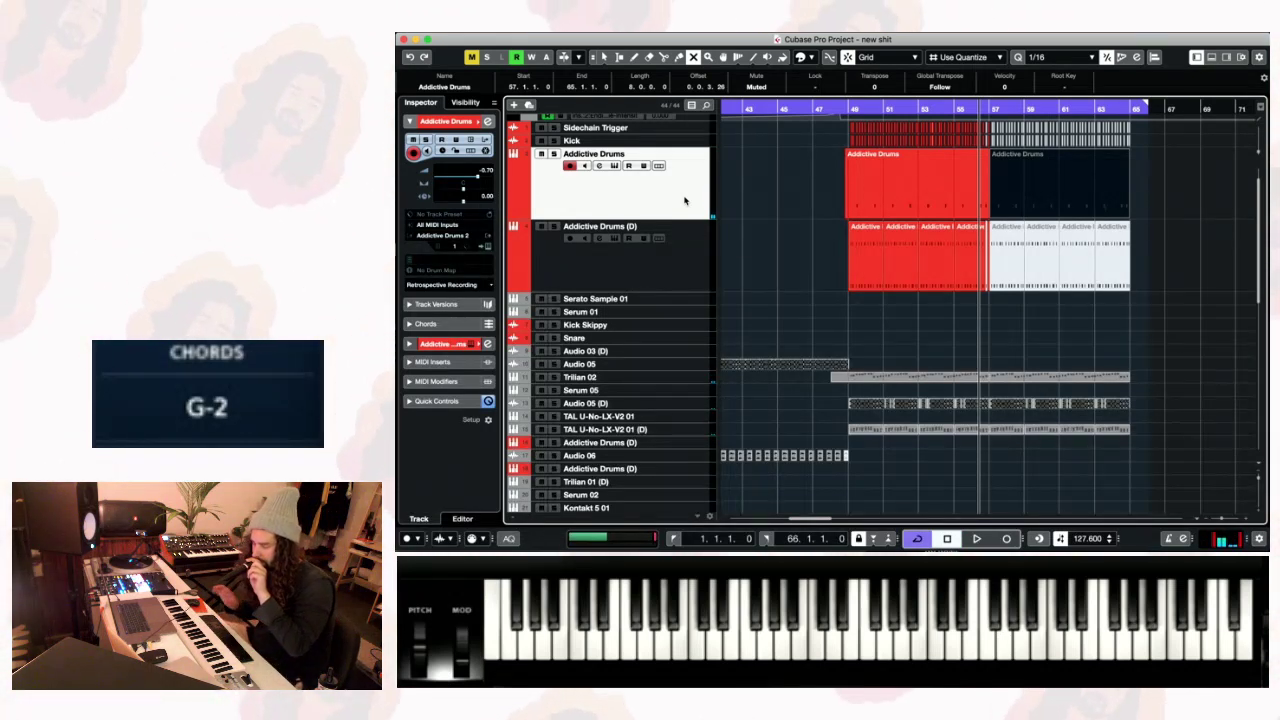
pyautogui.press('space')
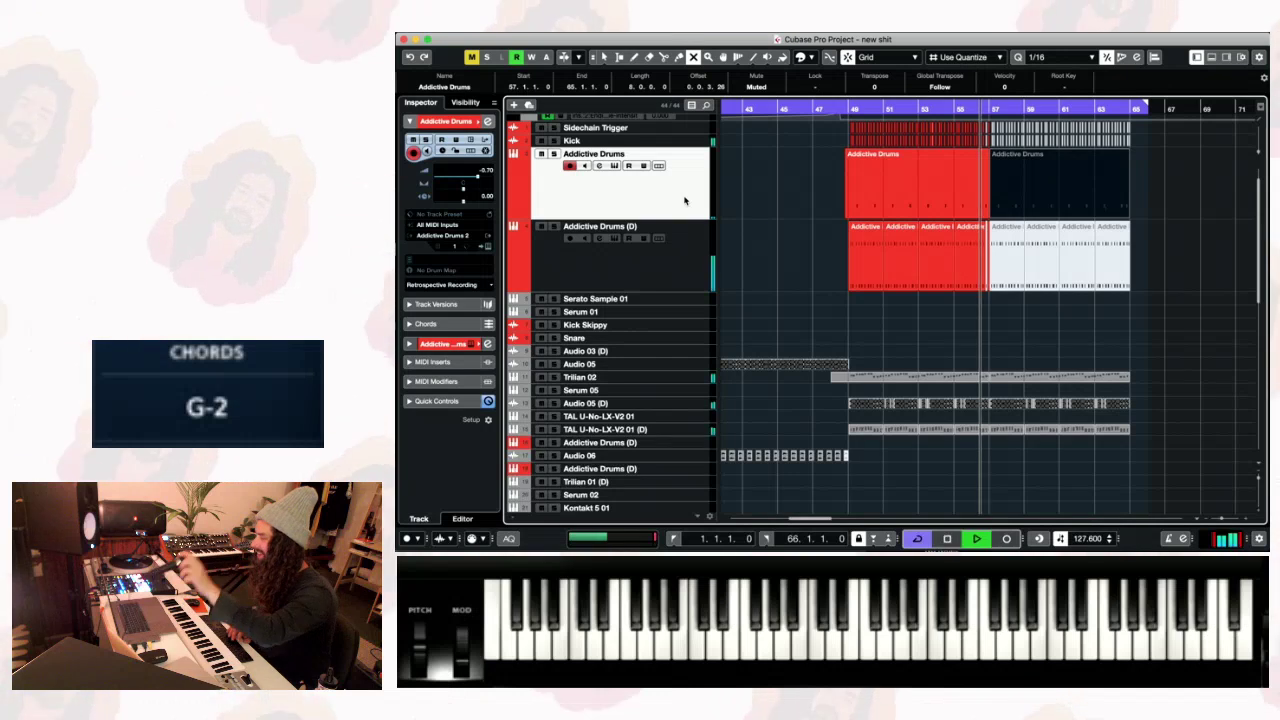
# - Delete the muted part at bar 57 on the upper Addictive Drums track
pyautogui.moveTo(1194, 324); pyautogui.dragTo(1256, 323)
pyautogui.scroll(1, 1006, 277)
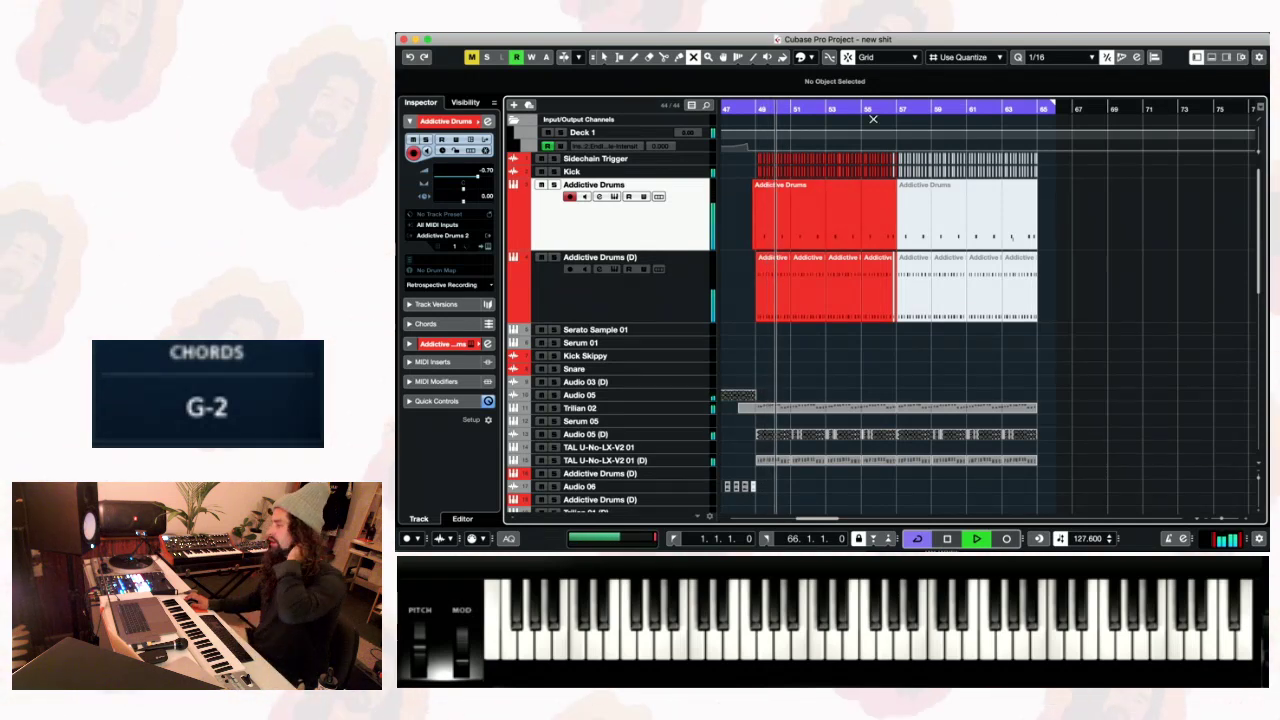
pyautogui.click(882, 110)
pyautogui.moveTo(882, 110); pyautogui.dragTo(889, 160)
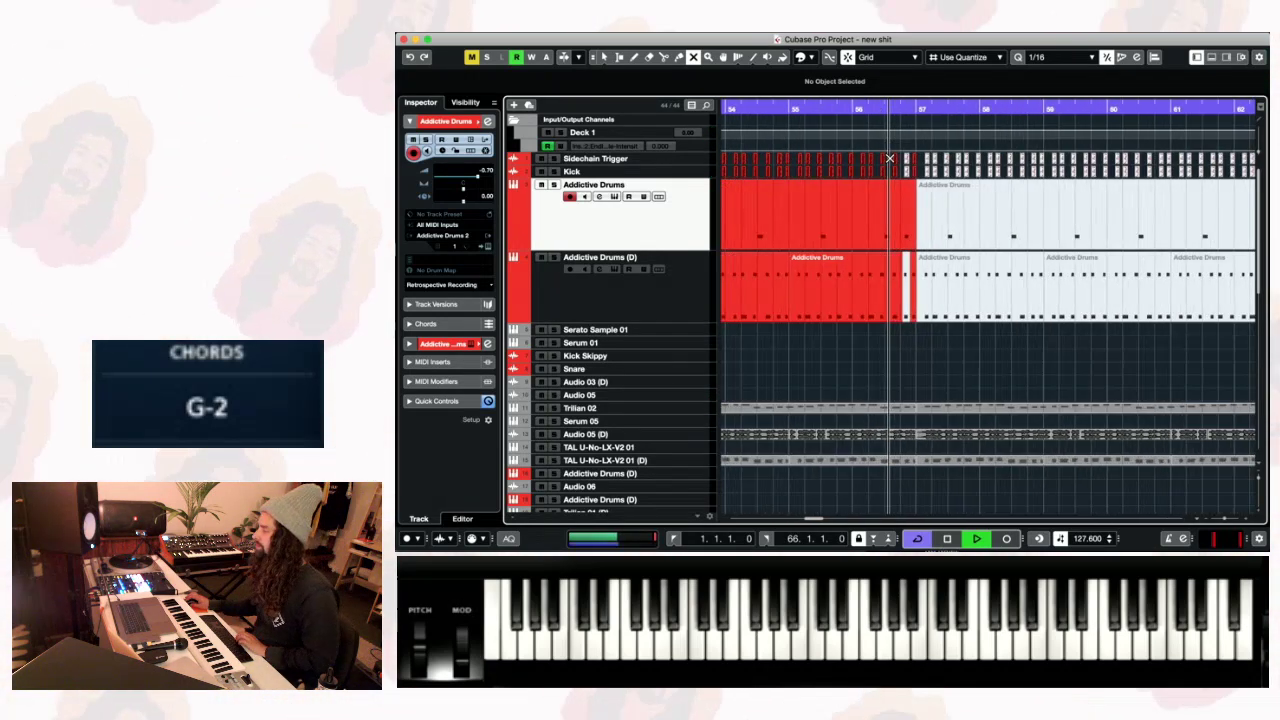
pyautogui.click(604, 57)
pyautogui.press('space')
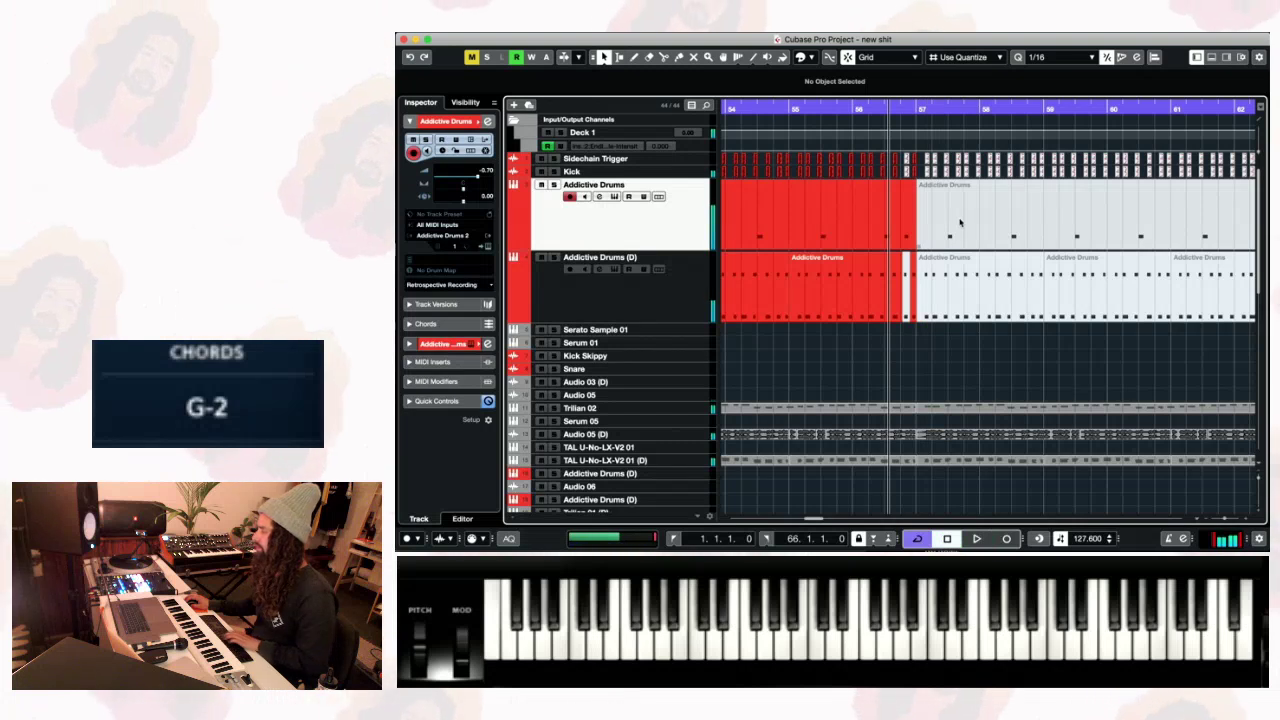
pyautogui.click(959, 225)
pyautogui.press('Delete')
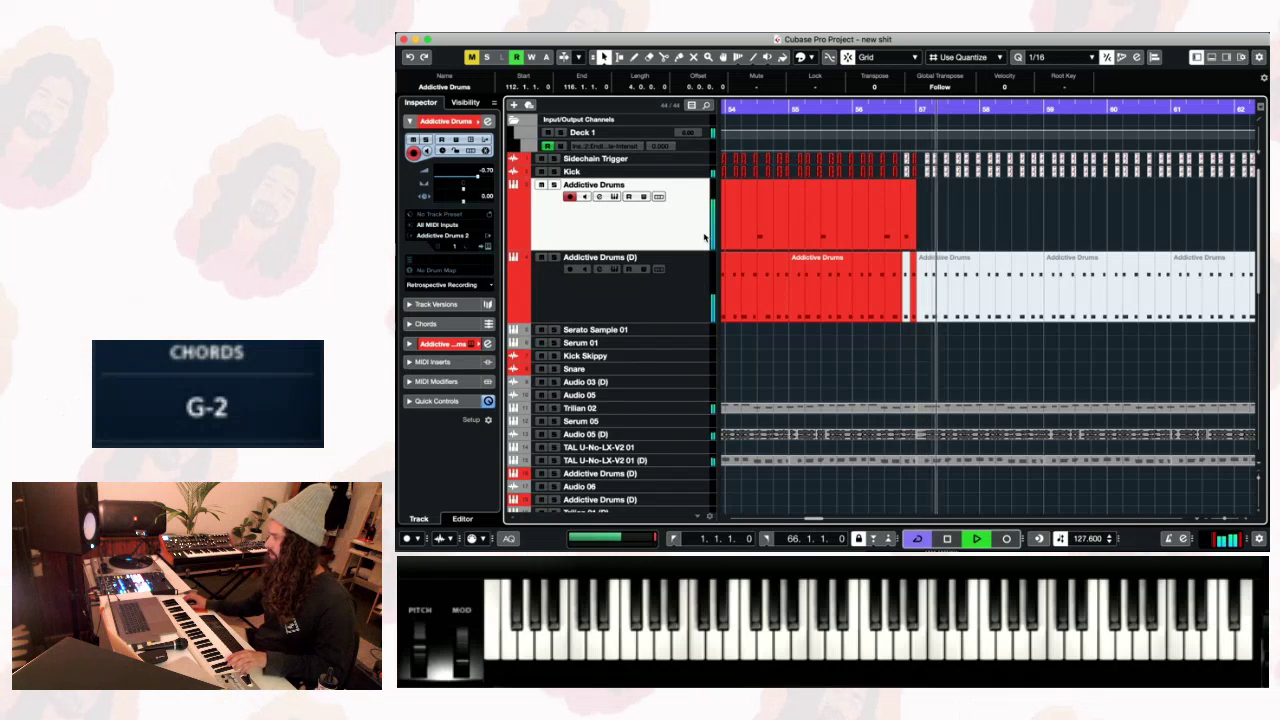
# - Play the arrangement from about bar 55 and show the muted drum section up to bar 65
pyautogui.click(797, 104)
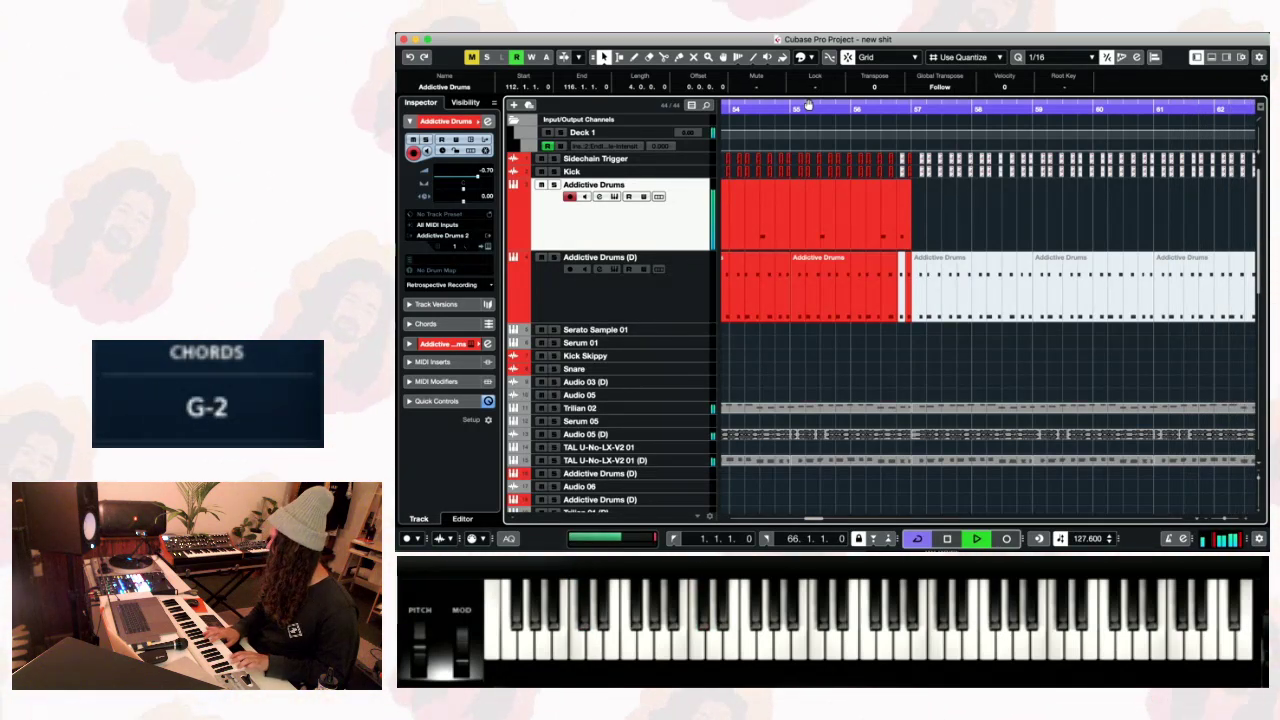
pyautogui.click(808, 104)
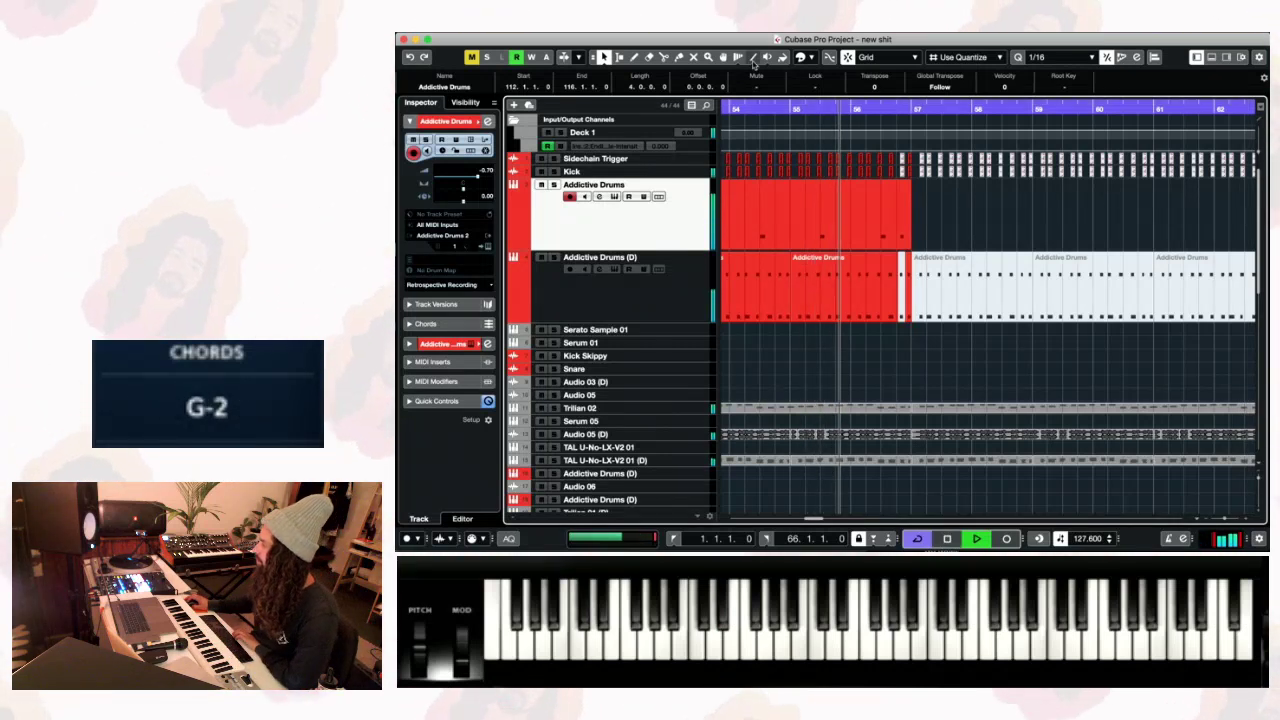
pyautogui.moveTo(1083, 218); pyautogui.dragTo(1256, 228)
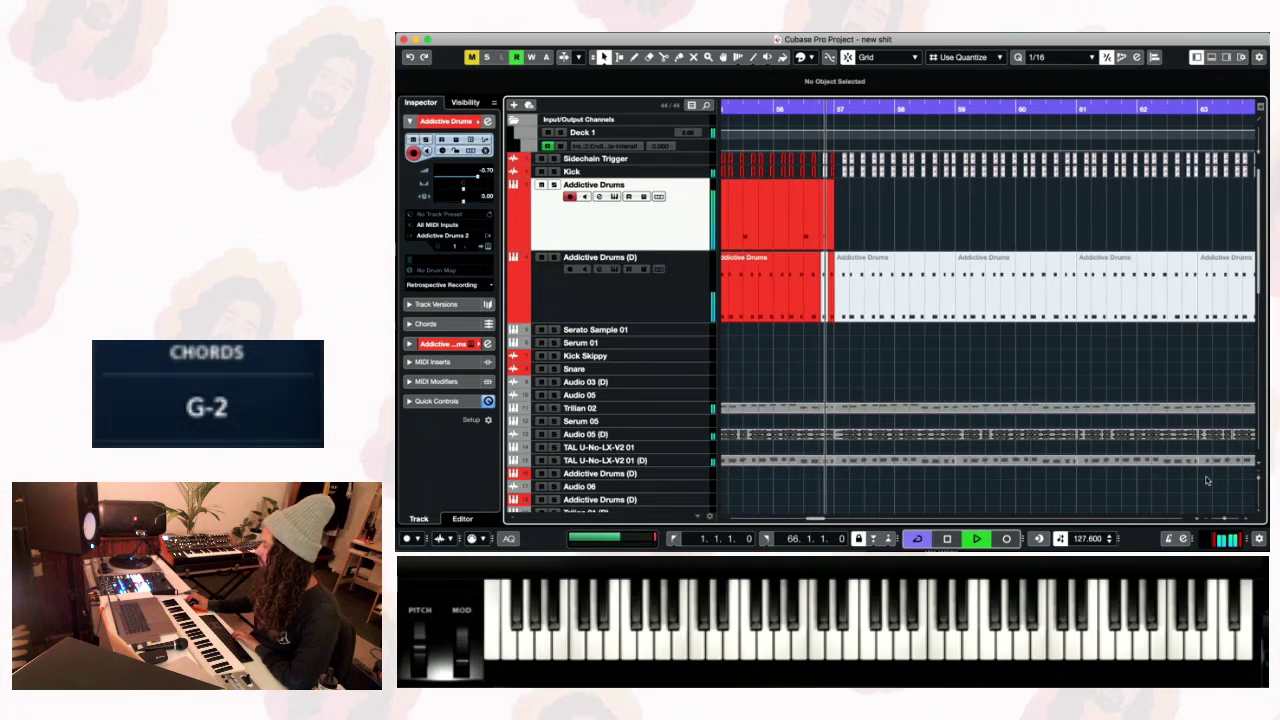
pyautogui.press('space')
pyautogui.moveTo(1232, 519); pyautogui.dragTo(1228, 520)
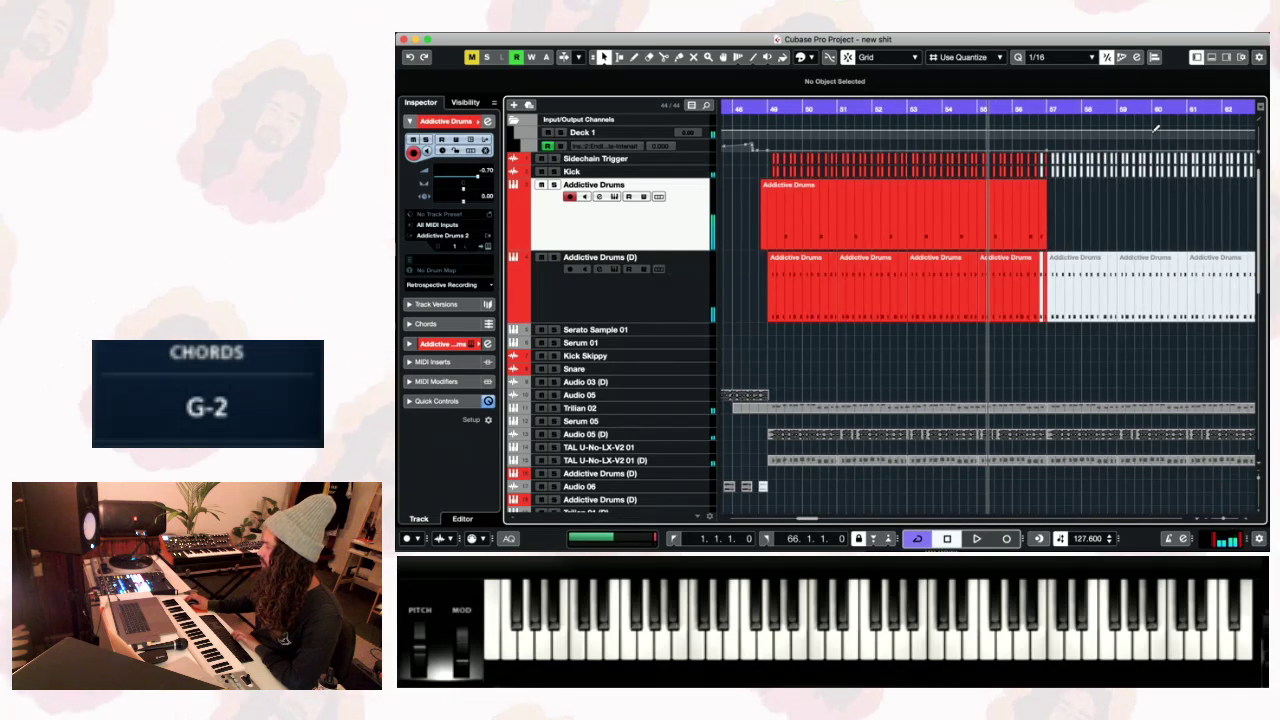
pyautogui.hscroll(5, 1182, 224)
pyautogui.press('space')
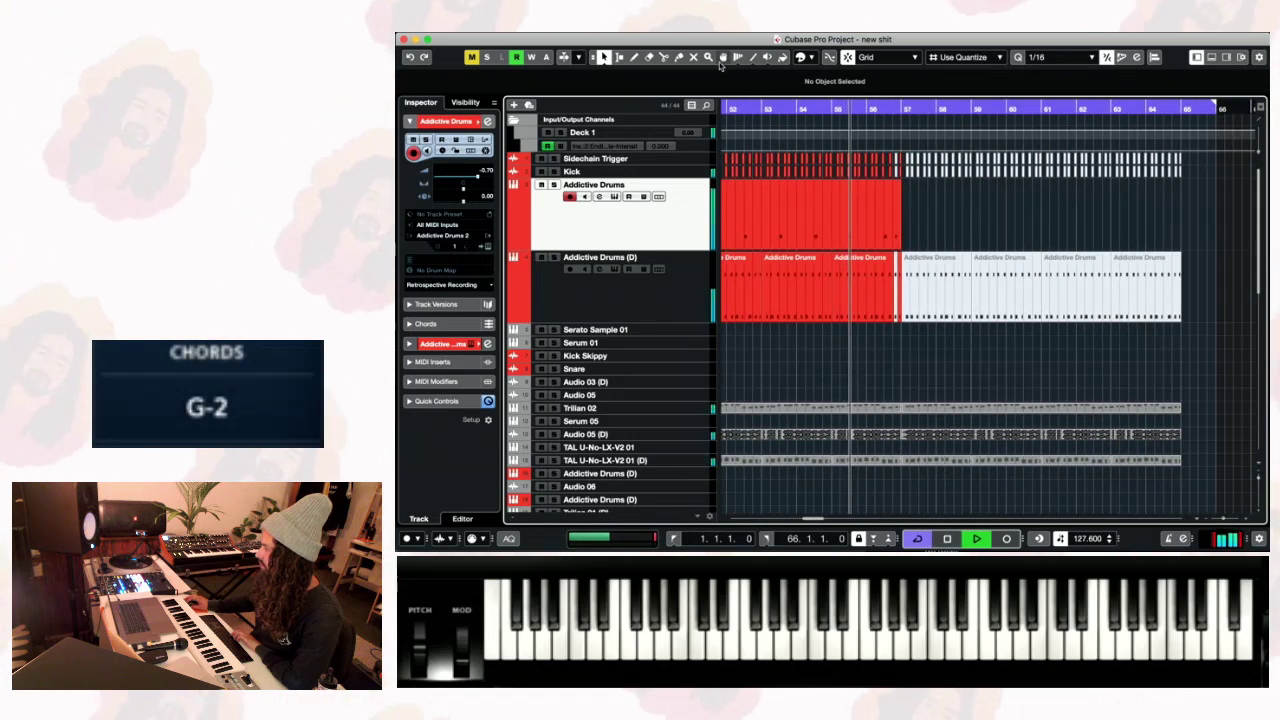
# - Unmute the Sidechain Trigger, Kick and Addictive Drums (D) parts from bar 57 to bar 65
pyautogui.click(693, 57)
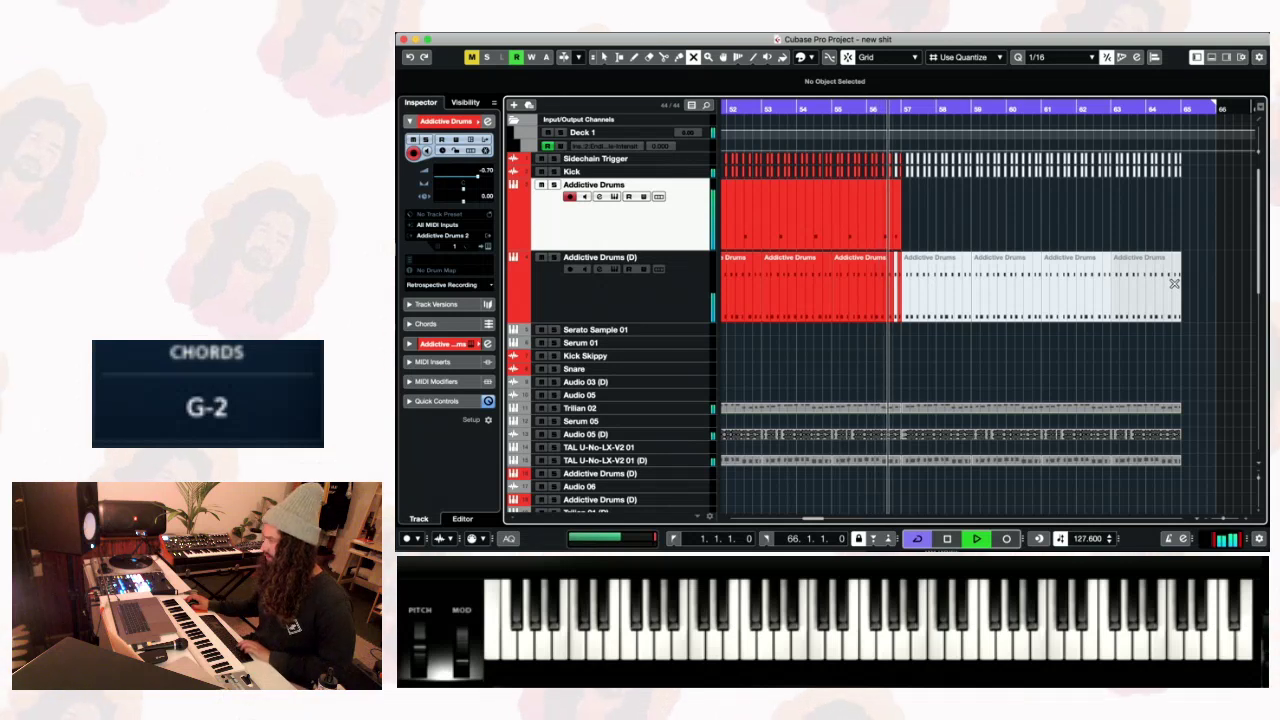
pyautogui.moveTo(1194, 334); pyautogui.dragTo(906, 157)
pyautogui.press('space')
pyautogui.press('space')
pyautogui.moveTo(894, 108); pyautogui.dragTo(892, 154)
pyautogui.press('space')
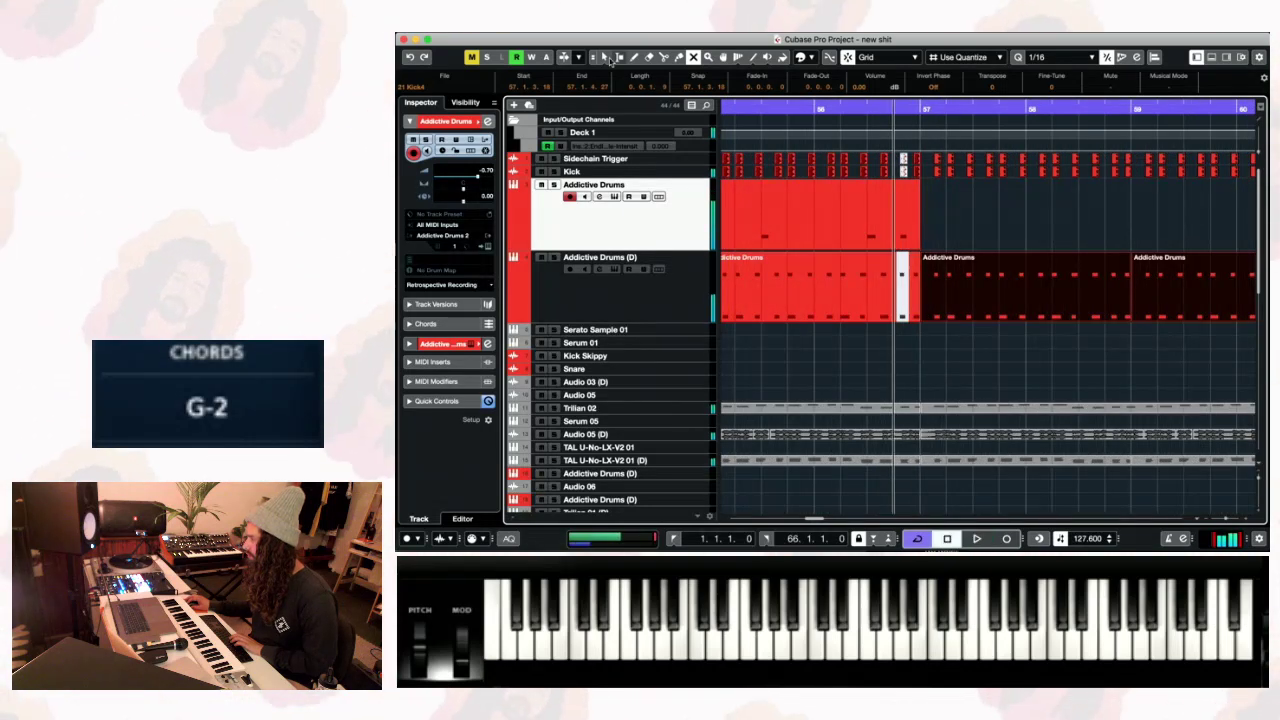
# - Play the transition into bar 57 from just before the bar line and deselect the drum parts
pyautogui.press('space')
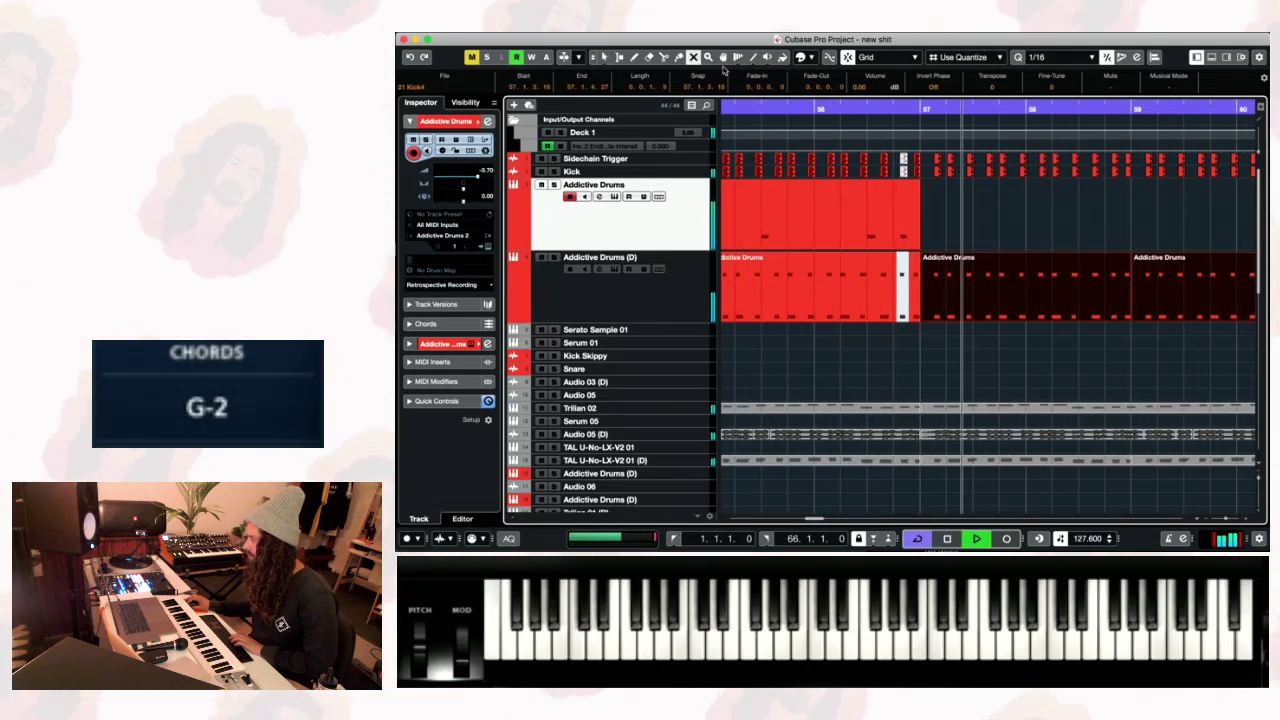
pyautogui.press('space')
pyautogui.click(693, 57)
pyautogui.press('space')
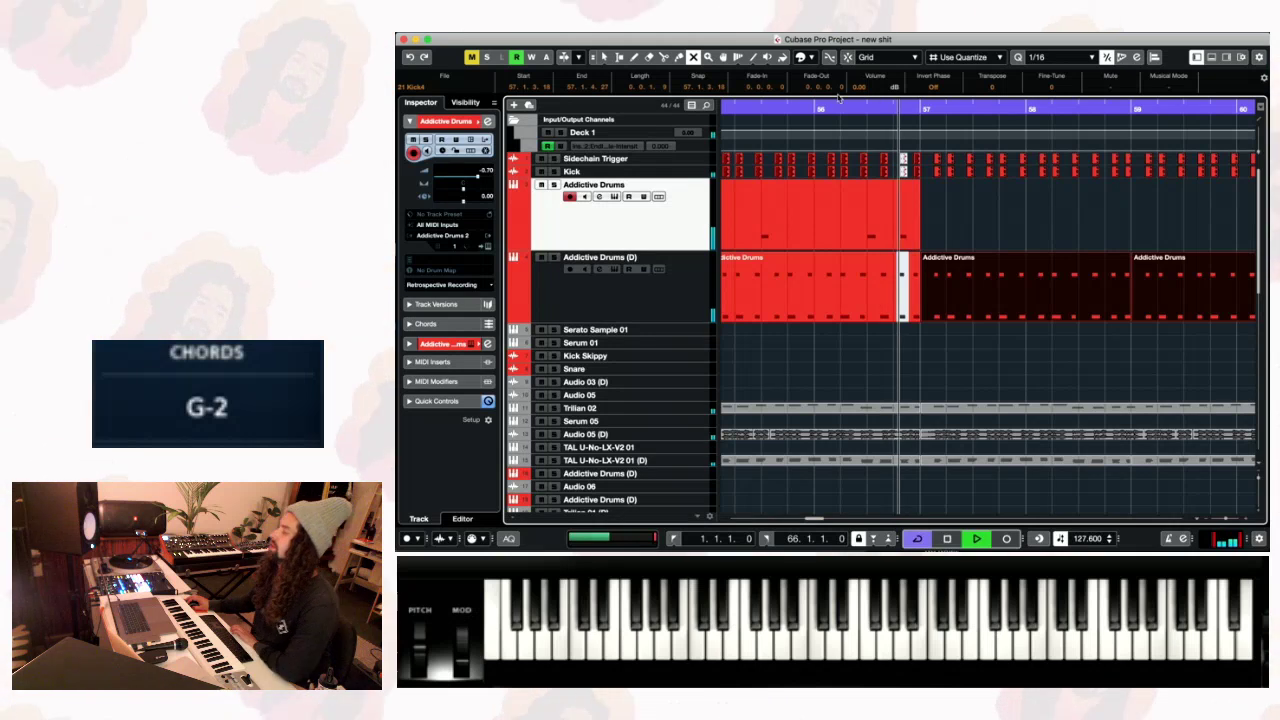
pyautogui.click(997, 225)
pyautogui.press('space')
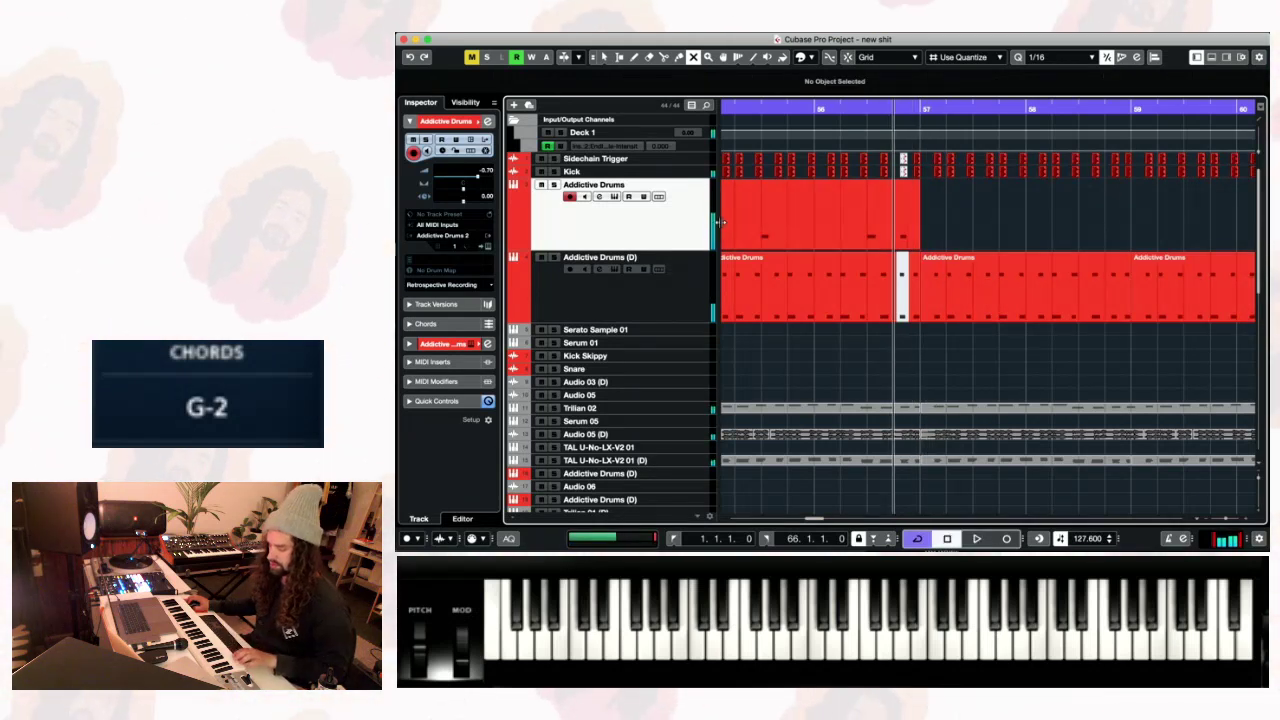
# - Try recording a drum take on the upper Addictive Drums track from just before bar 57, then undo the recording
pyautogui.click(577, 254)
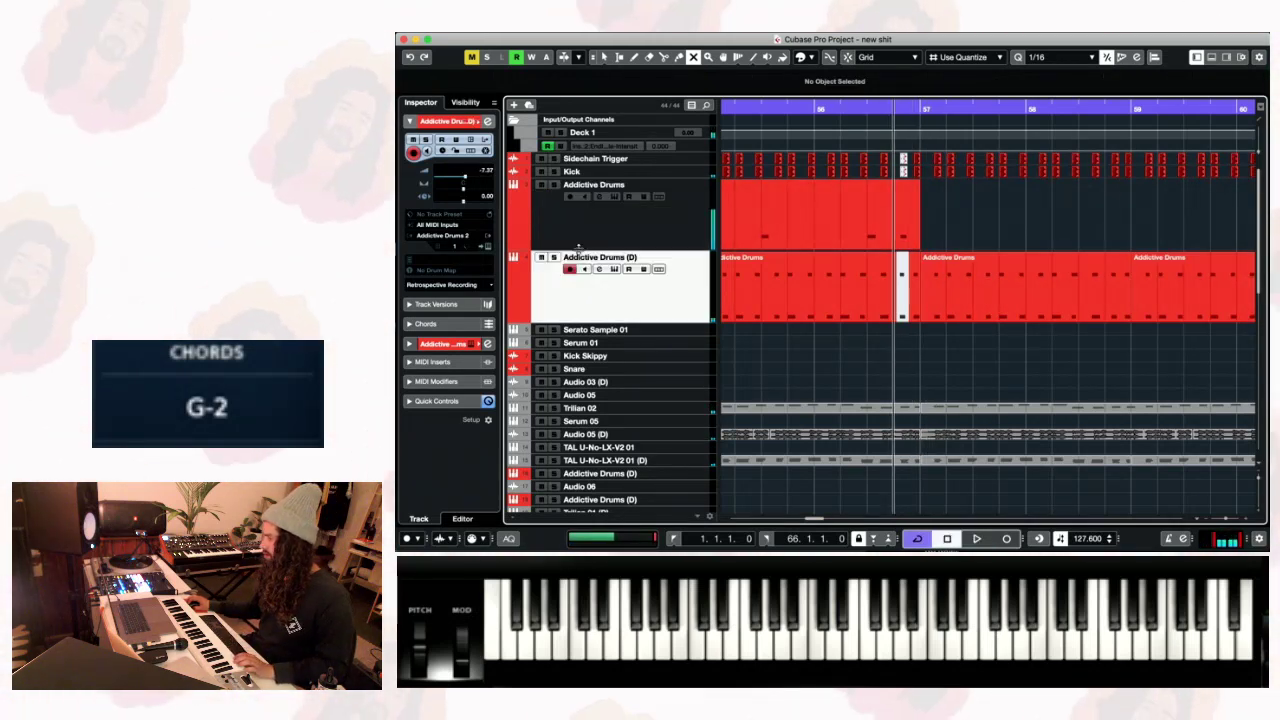
pyautogui.click(585, 240)
pyautogui.press('KP_Multiply')
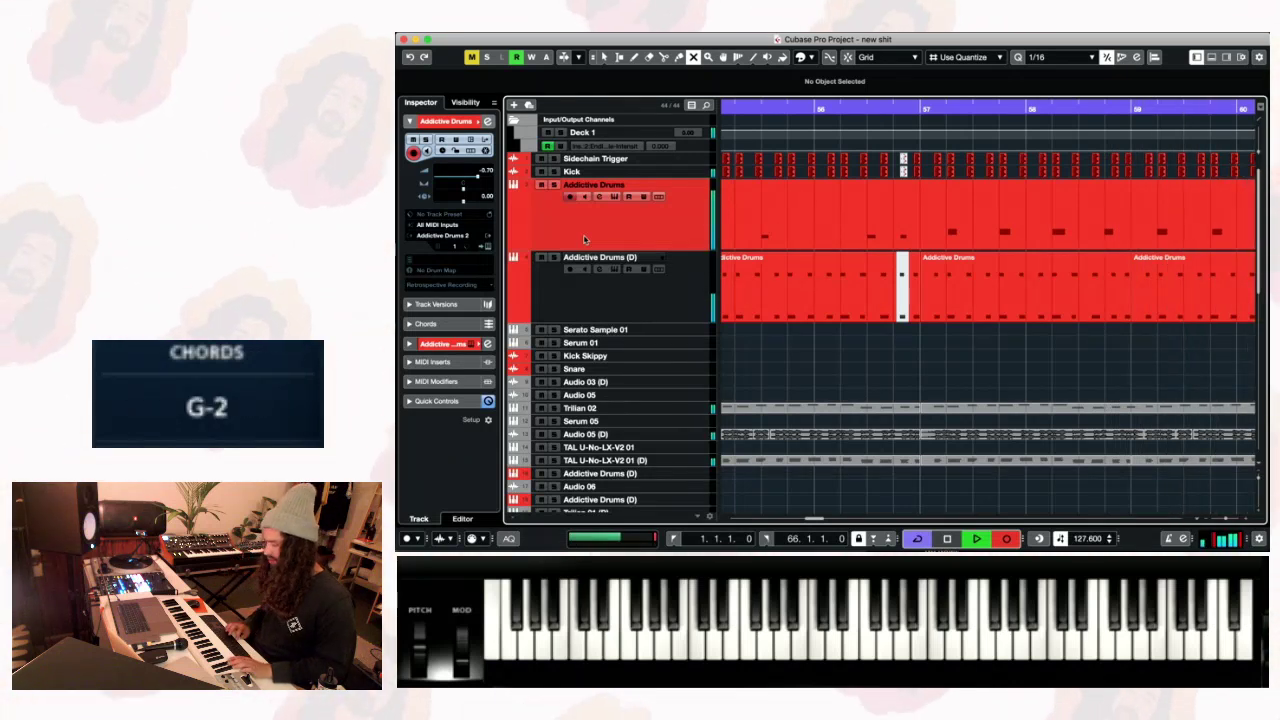
pyautogui.press('space')
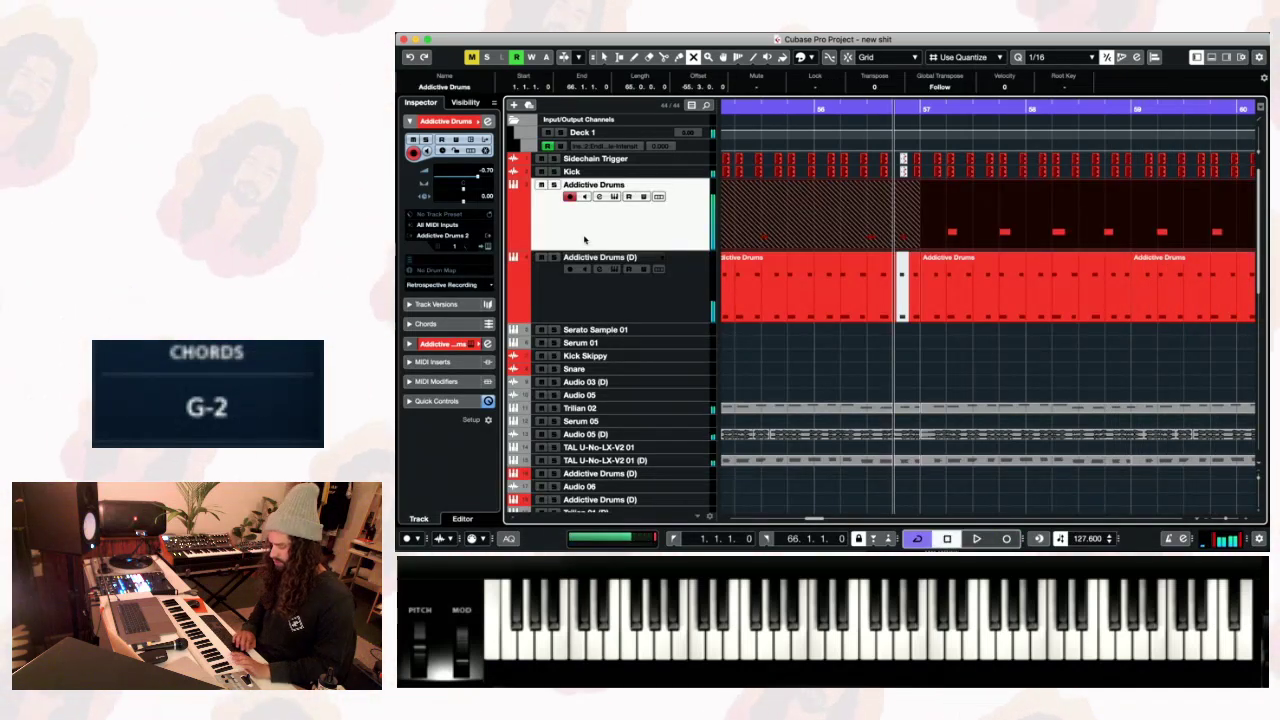
pyautogui.press('super+z')
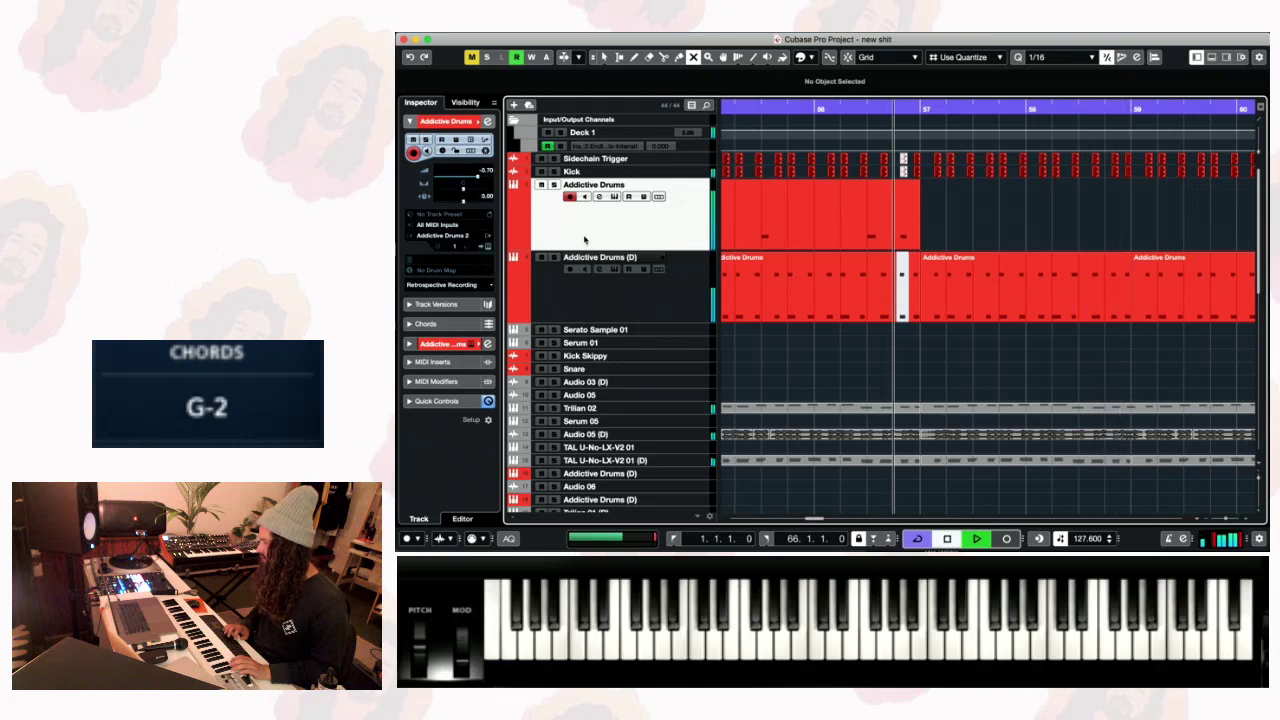
# - Record a new drum take on the upper Addictive Drums track from just before bar 57
pyautogui.press('KP_Multiply')
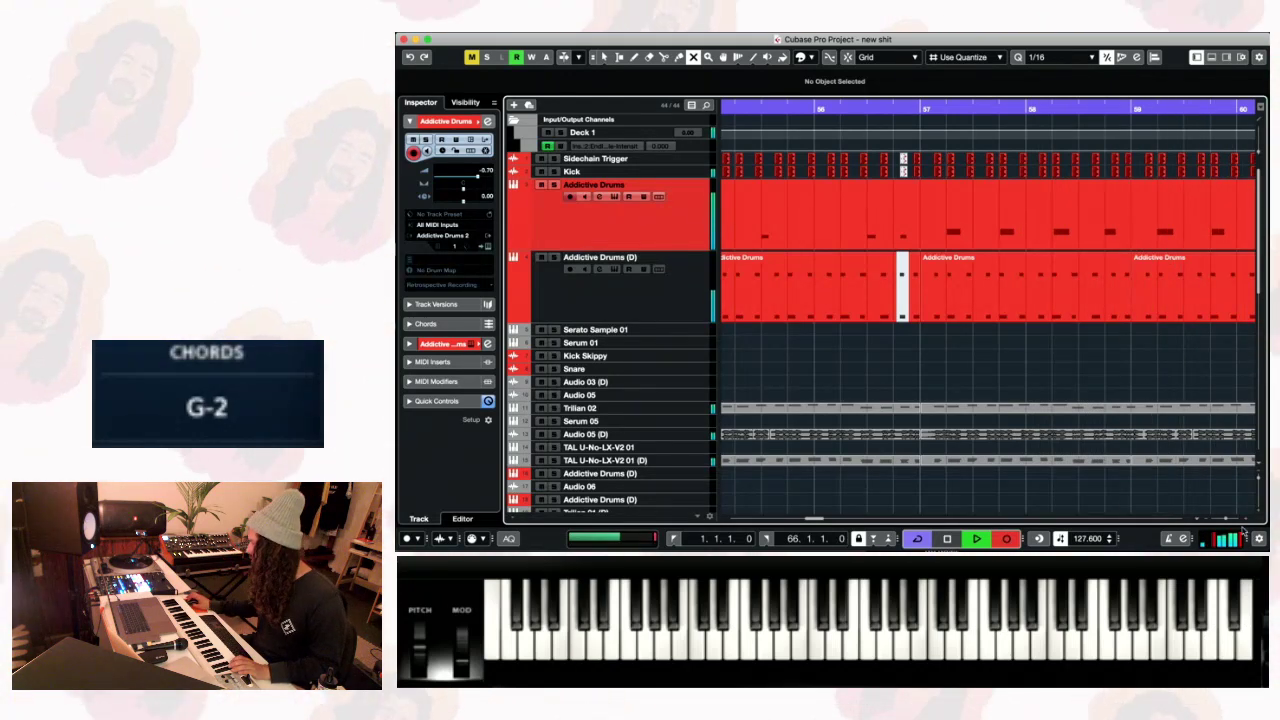
pyautogui.moveTo(1228, 518); pyautogui.dragTo(1225, 519)
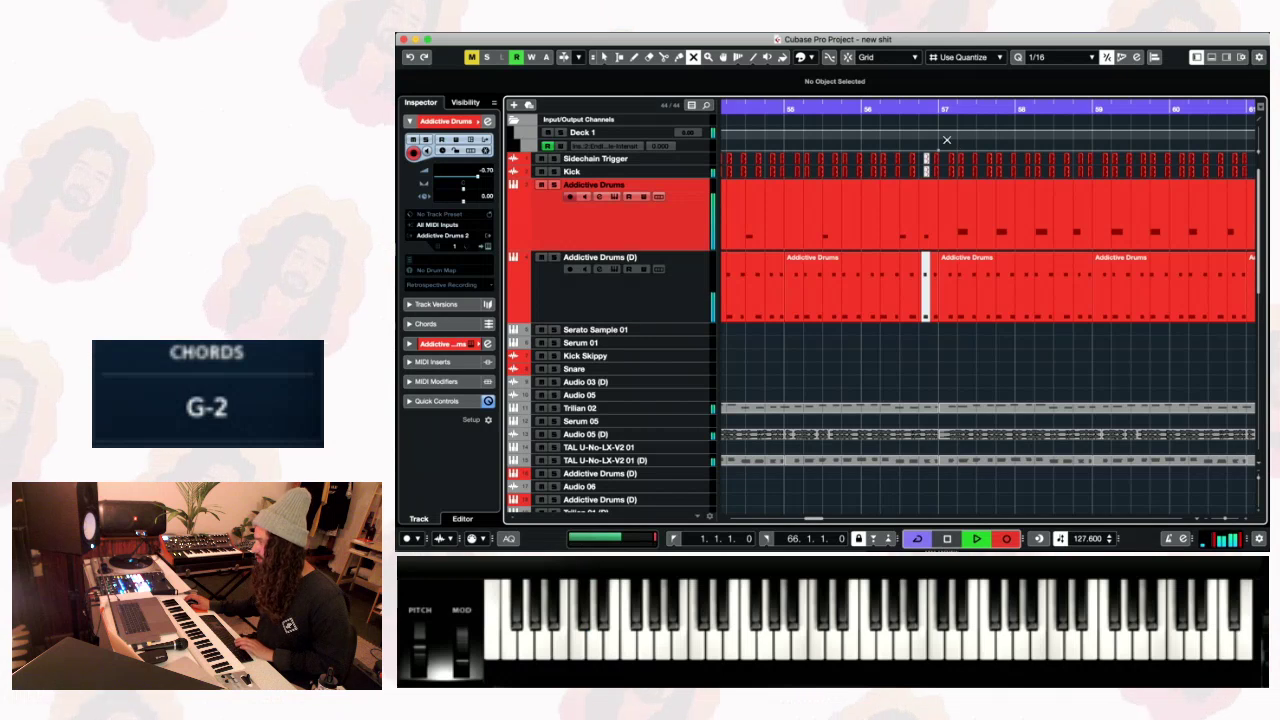
pyautogui.press('space')
pyautogui.press('space')
# - Play back the newly recorded Addictive Drums take from just before bar 57
pyautogui.click(604, 57)
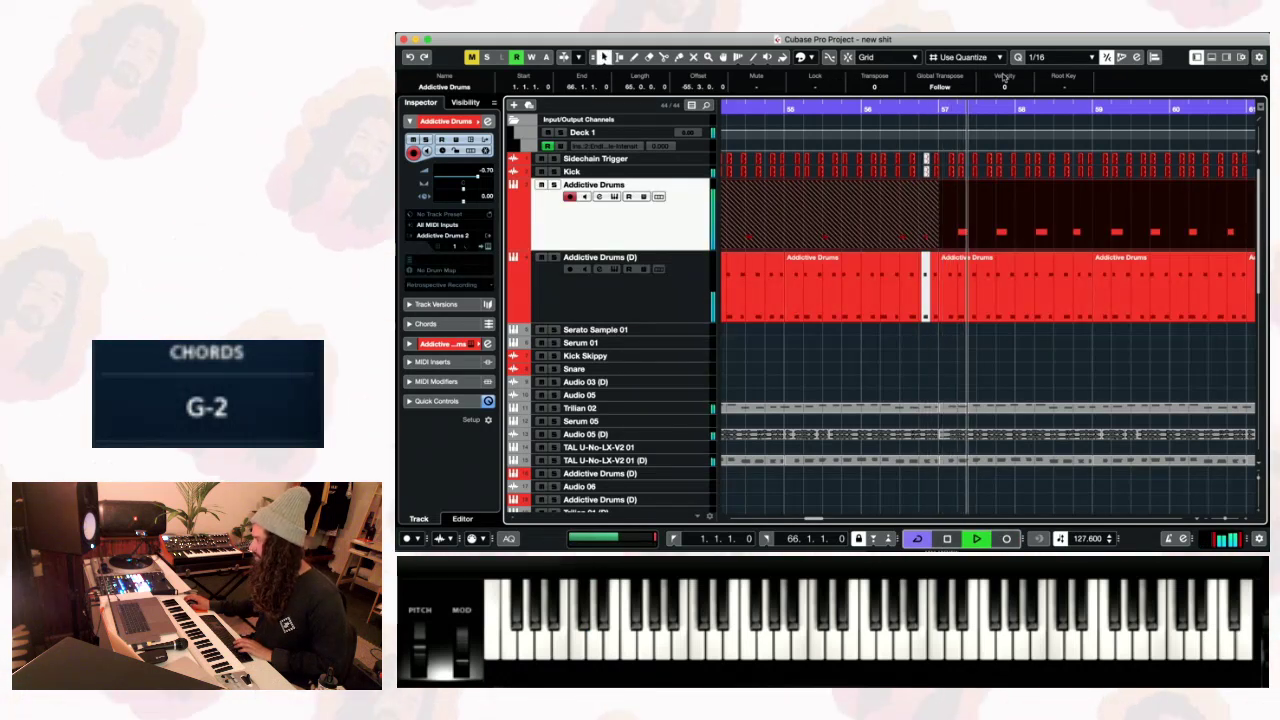
pyautogui.click(1043, 57)
pyautogui.click(1043, 57)
pyautogui.press('space')
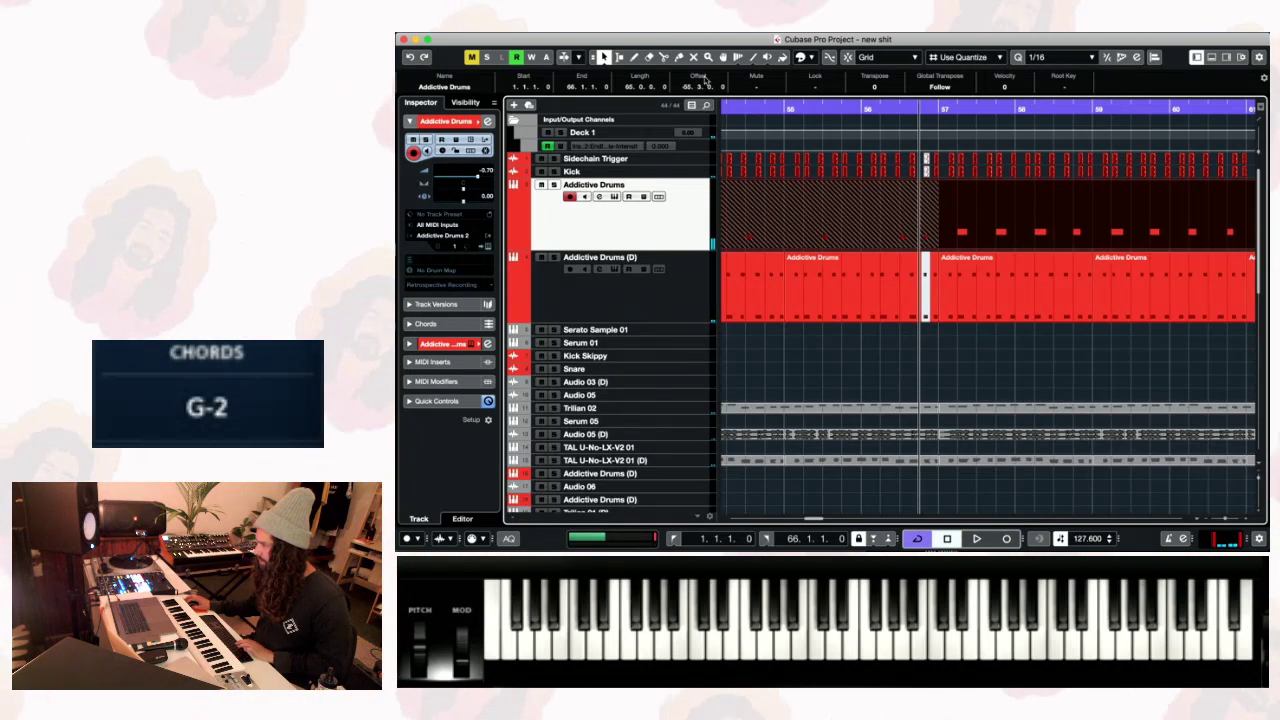
pyautogui.press('space')
pyautogui.press('space')
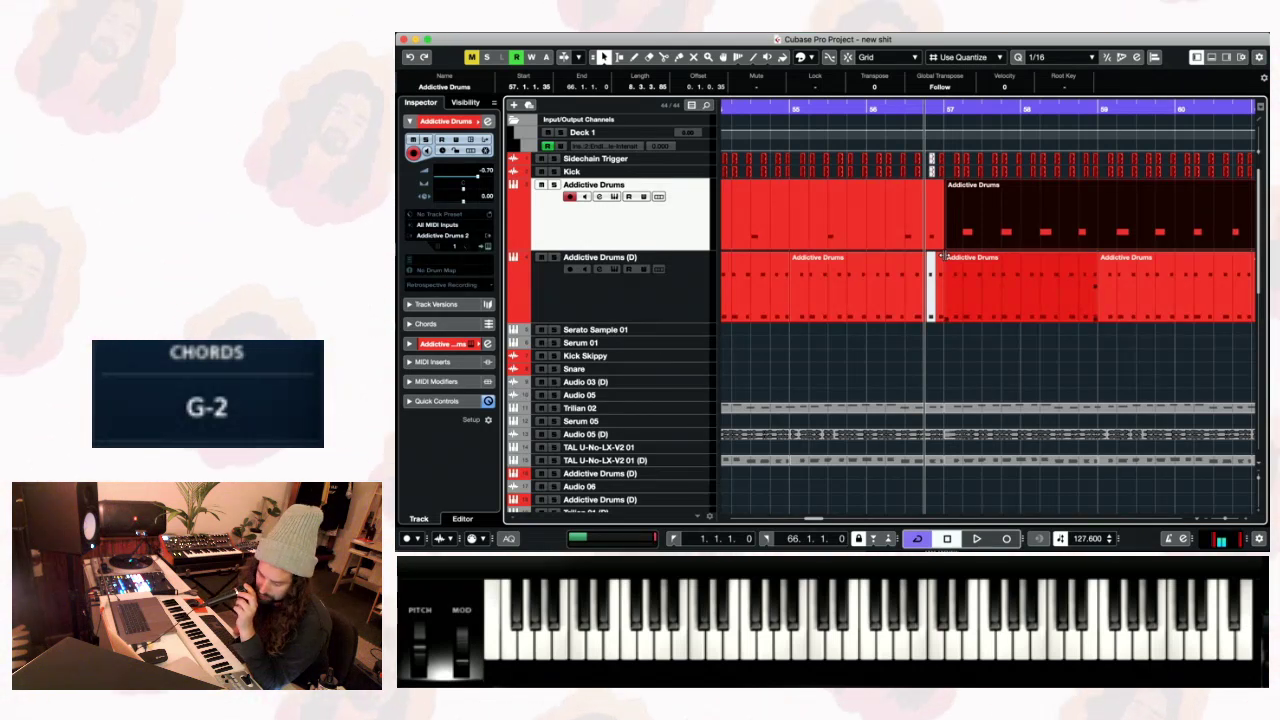
# - Mute the Sidechain Trigger and Kick events at beat 57.2
pyautogui.press('space')
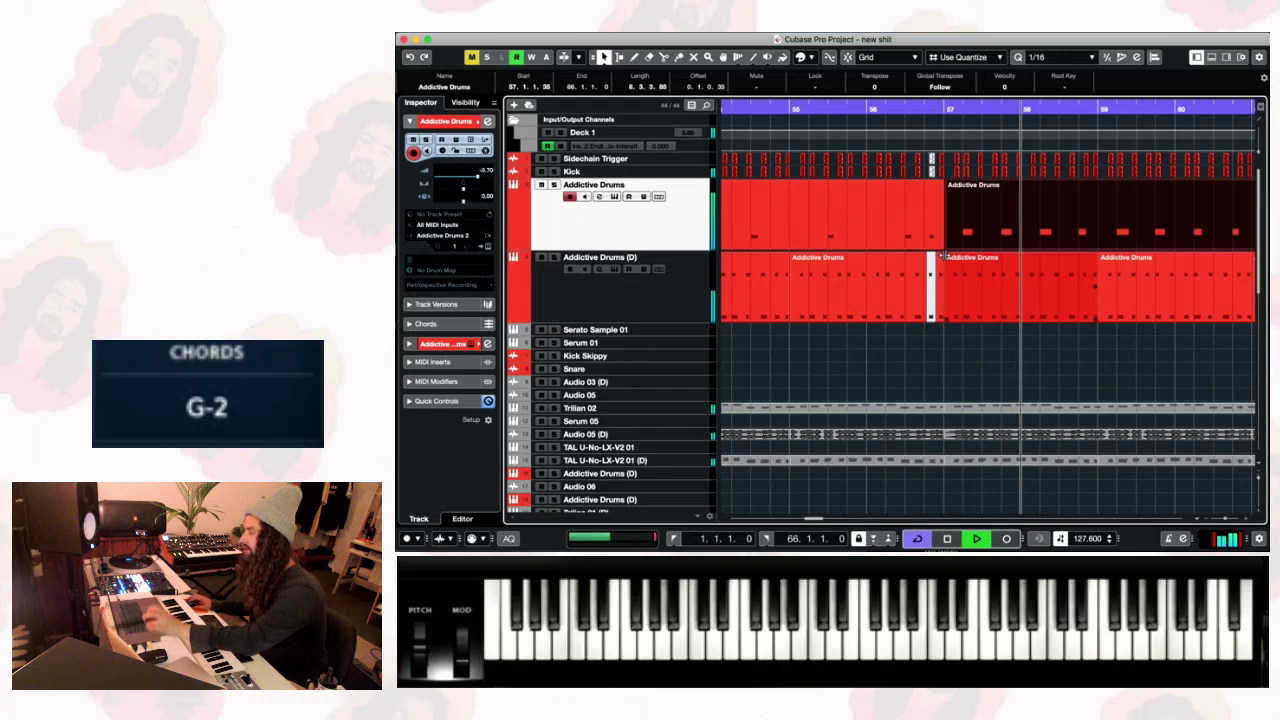
pyautogui.click(933, 107)
pyautogui.moveTo(933, 107)
pyautogui.mouseDown()
pyautogui.moveTo(933, 150)
pyautogui.moveTo(933, 130)
pyautogui.mouseUp()
pyautogui.press('space')
pyautogui.press('space')
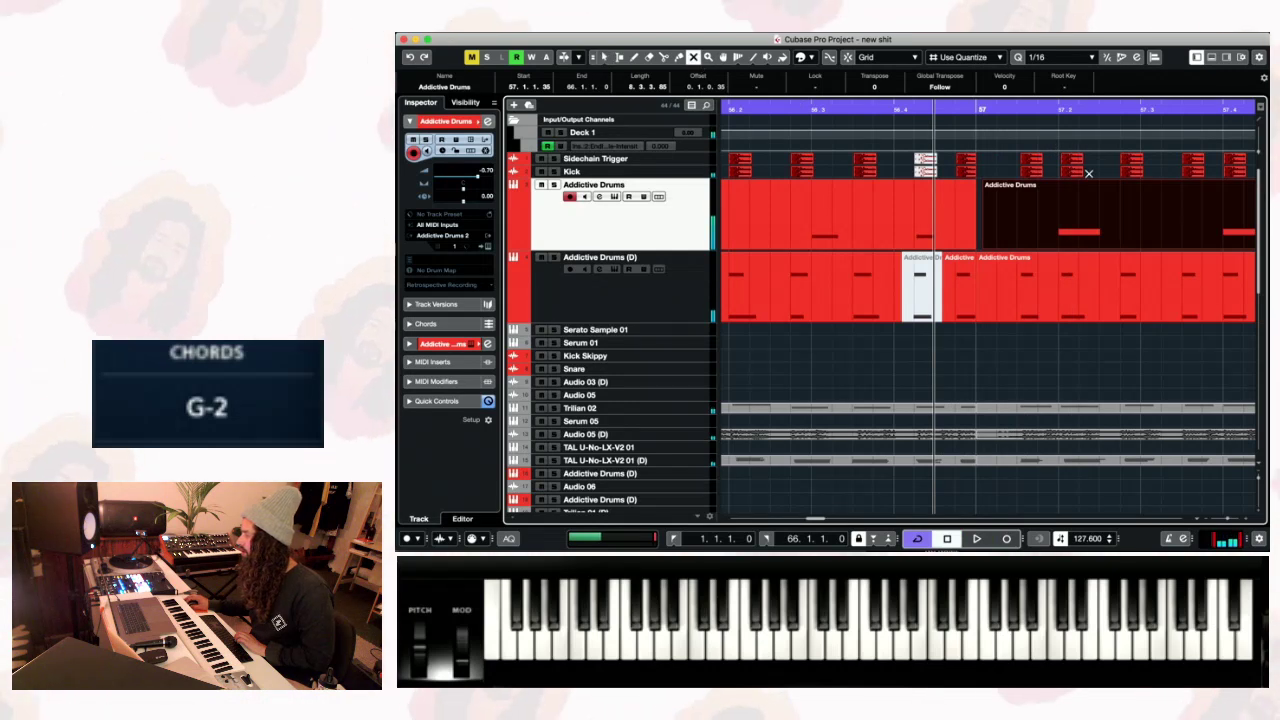
pyautogui.moveTo(1089, 174); pyautogui.dragTo(1074, 163)
pyautogui.press('1')
# - Listen to the muted kick gap at beat 57.2 together with the new Addictive Drums part
pyautogui.press('space')
pyautogui.click(1083, 214)
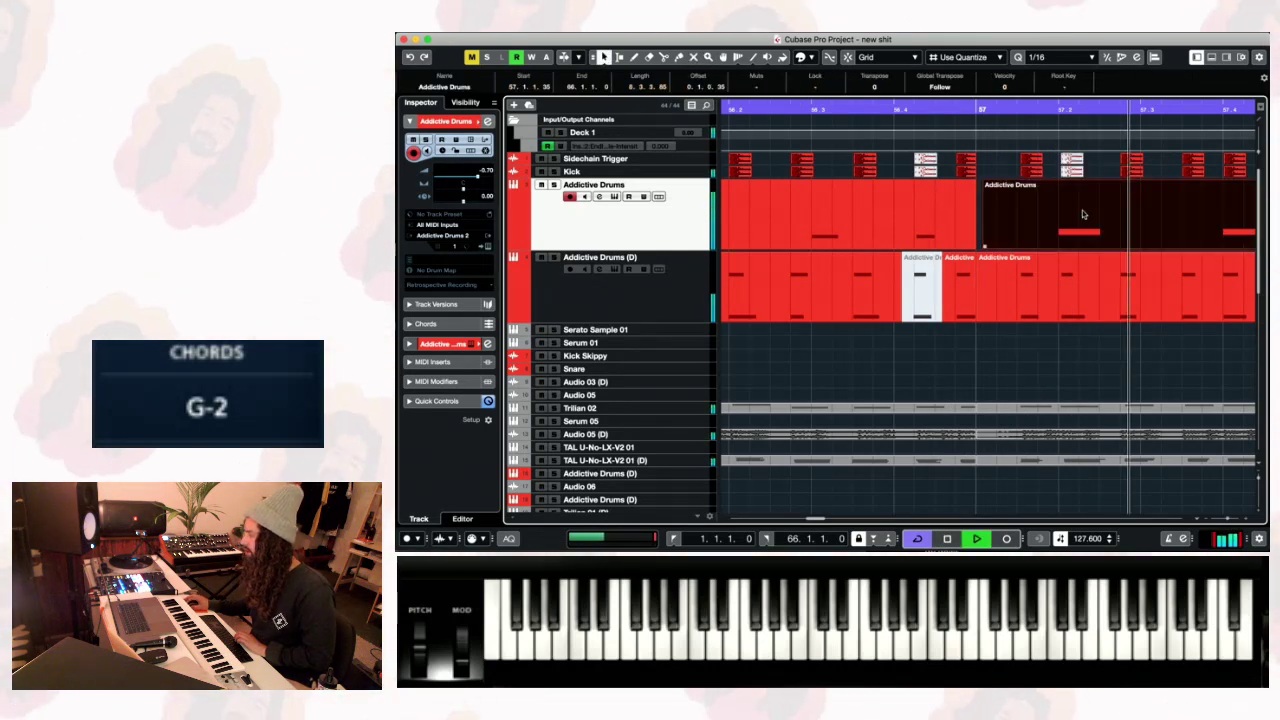
pyautogui.press('space')
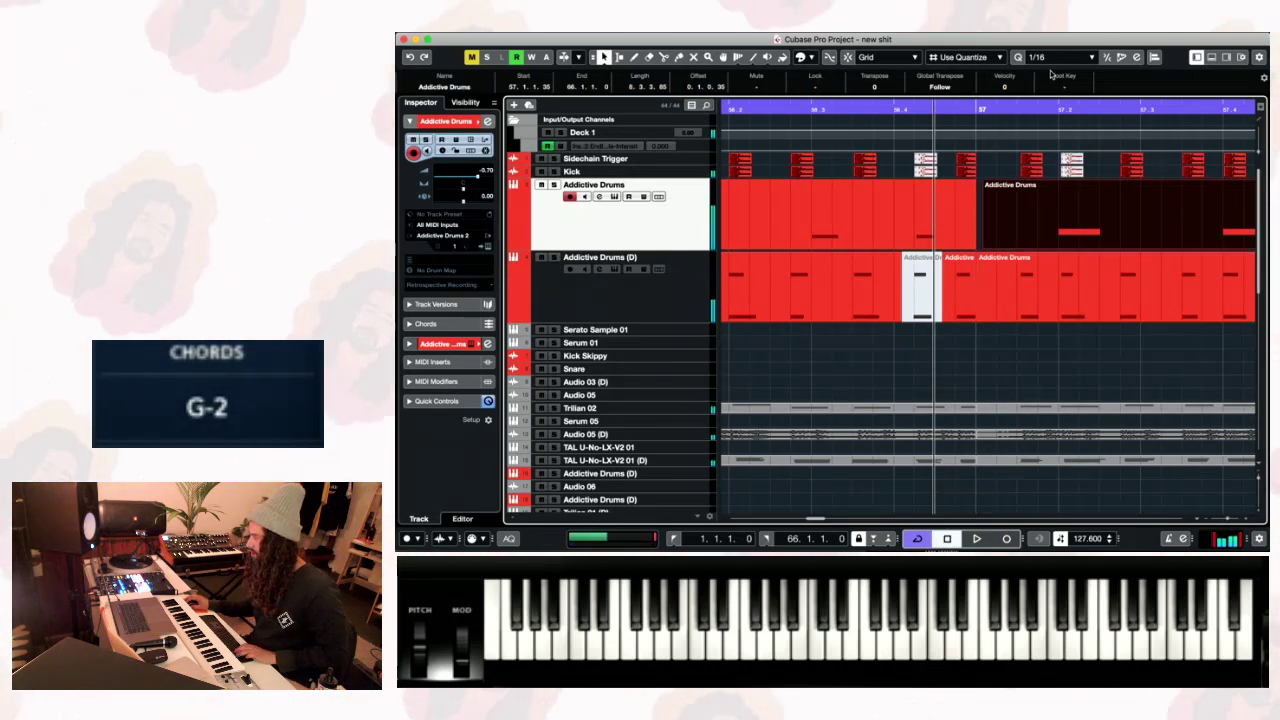
pyautogui.press('space')
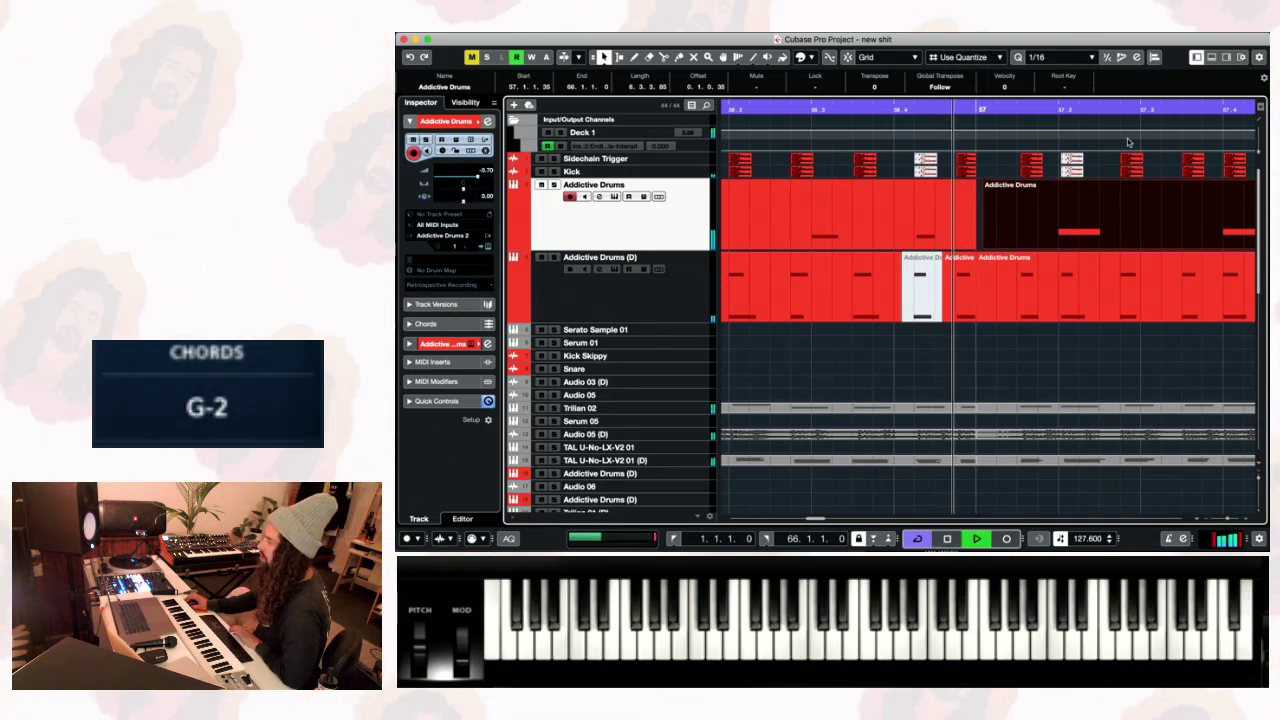
pyautogui.press('space')
pyautogui.click(1205, 128)
pyautogui.hscroll(3, 1194, 128)
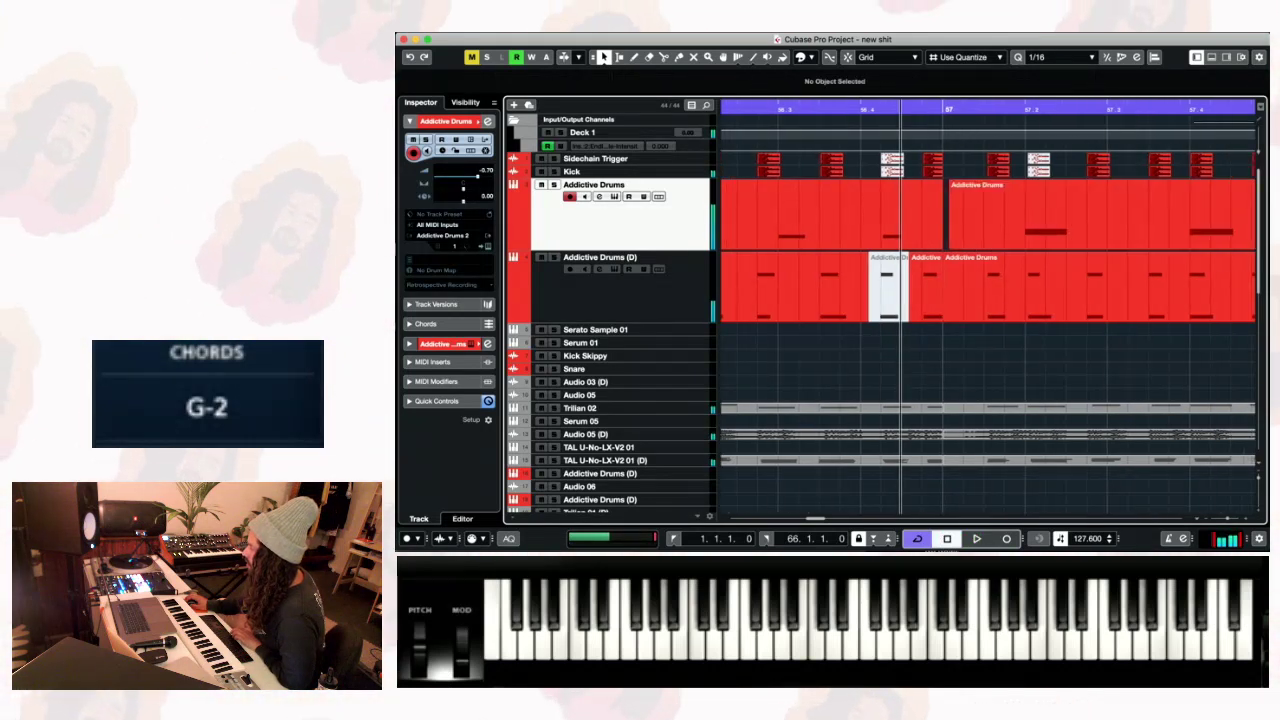
pyautogui.press('space')
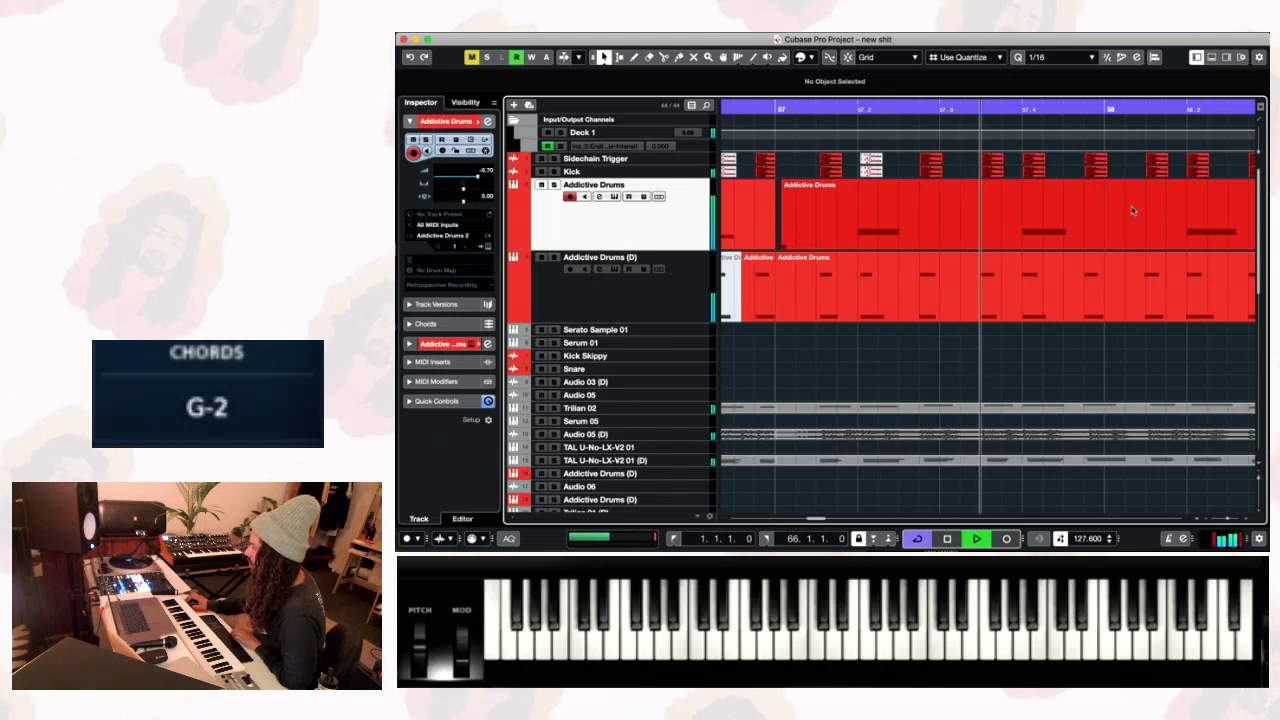
# - Mute the Sidechain Trigger and Kick events at beats 57.4 and 58.2
pyautogui.press('space')
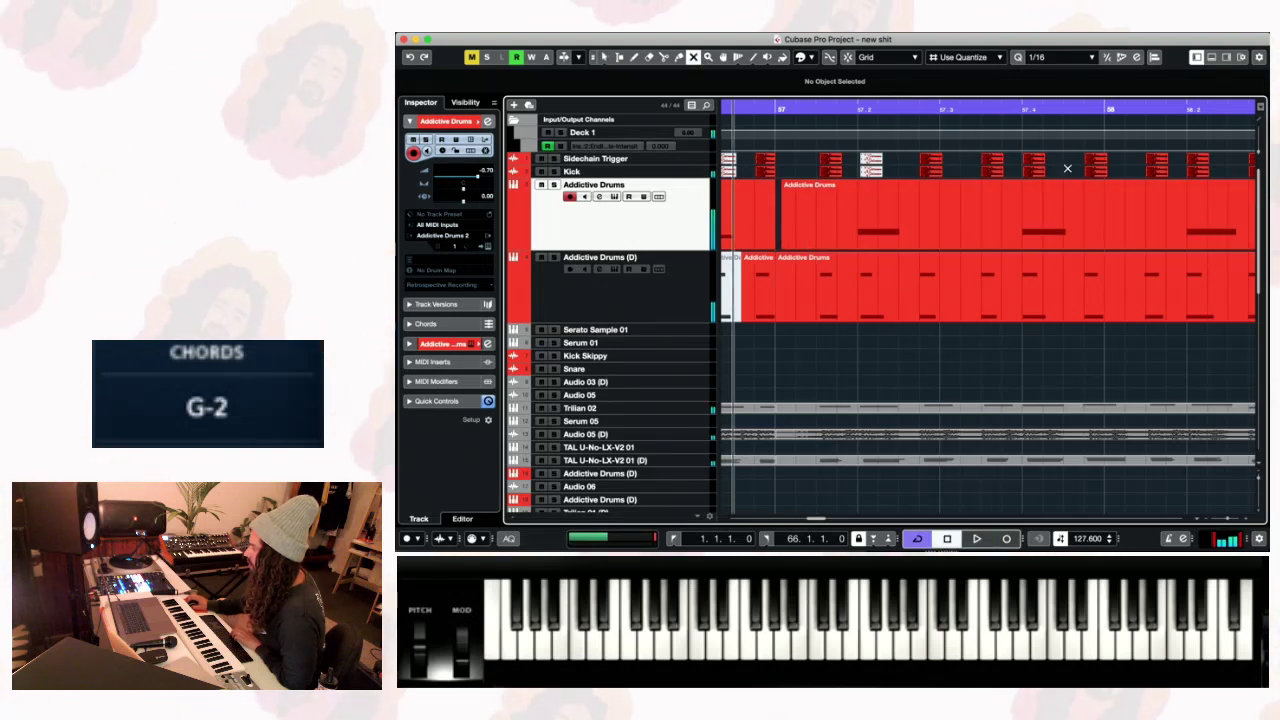
pyautogui.click(1064, 162)
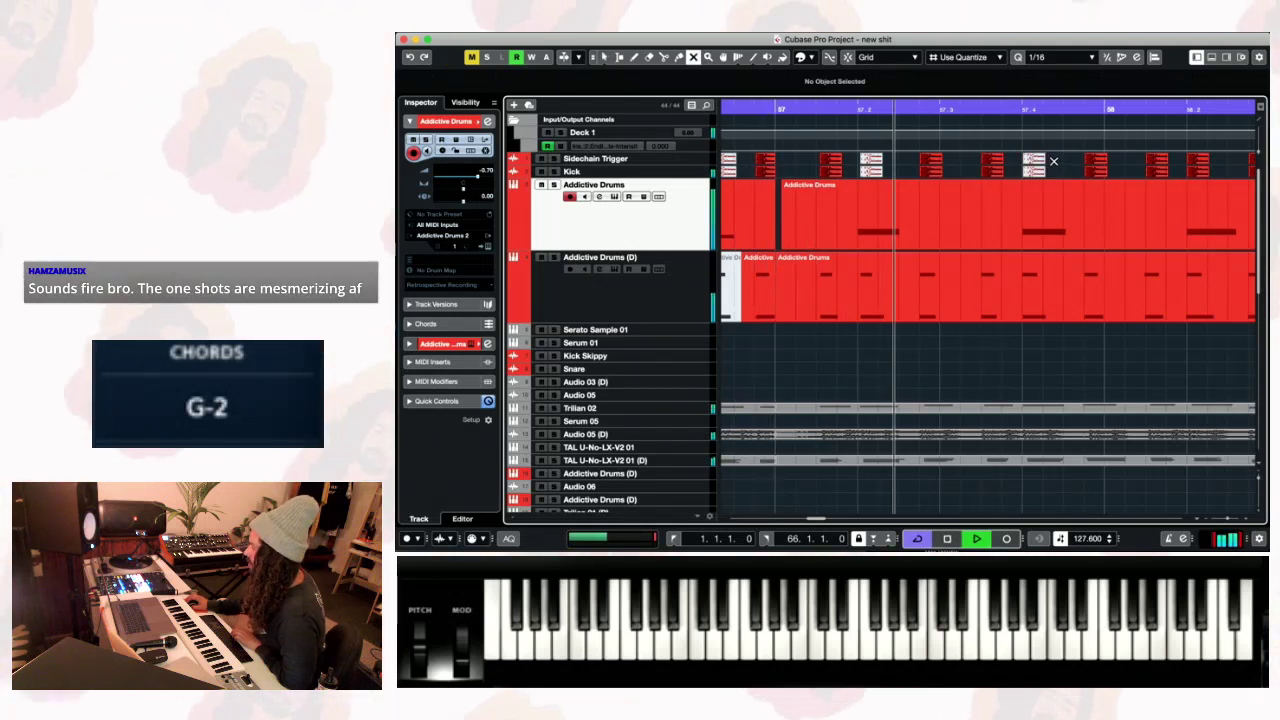
pyautogui.click(1198, 164)
pyautogui.click(1232, 172)
pyautogui.hscroll(3, 1160, 170)
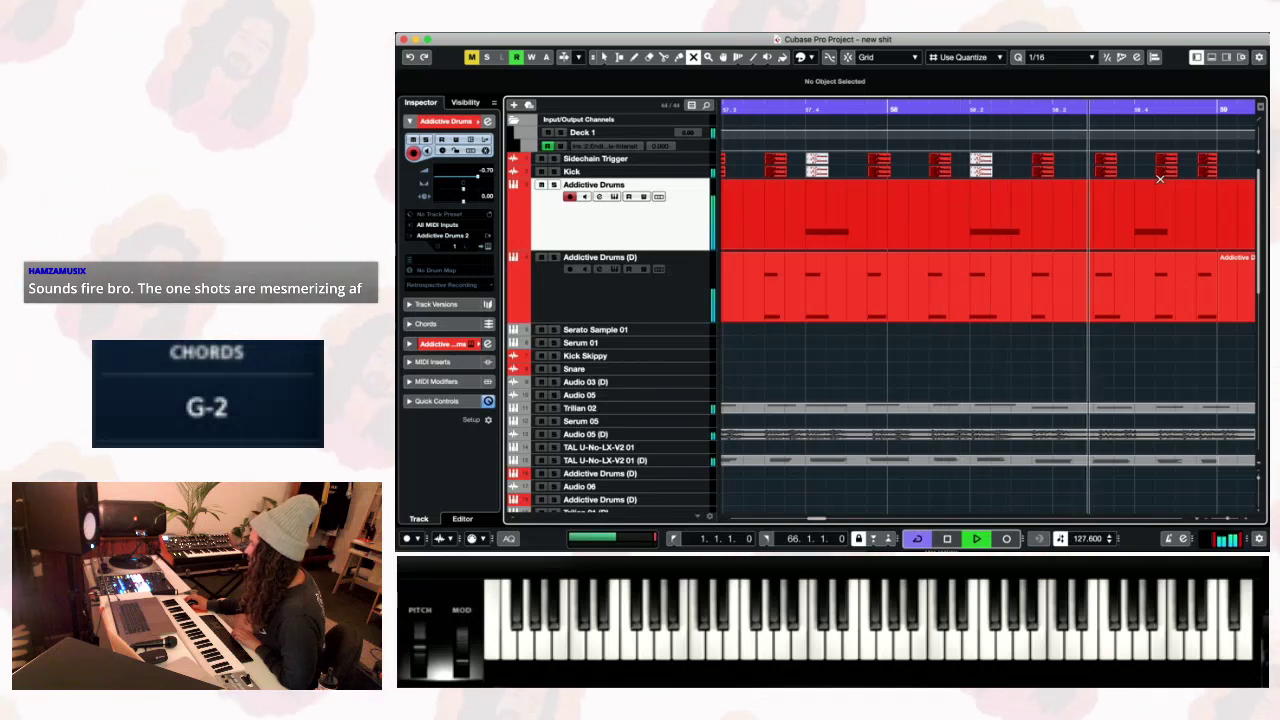
# - Switch to the Range Selection tool and set the quantize preset to 1/1
pyautogui.press('space')
pyautogui.press('g')
pyautogui.press('g')
pyautogui.press('g')
pyautogui.press('g')
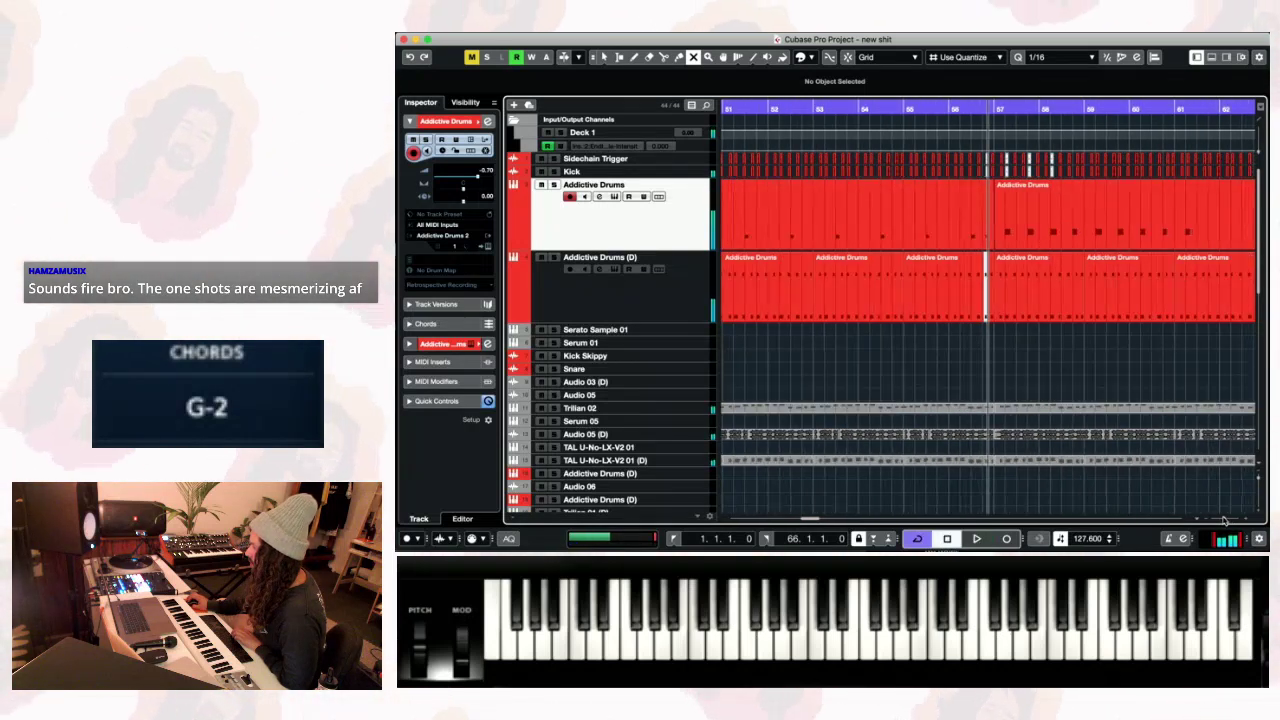
pyautogui.click(620, 57)
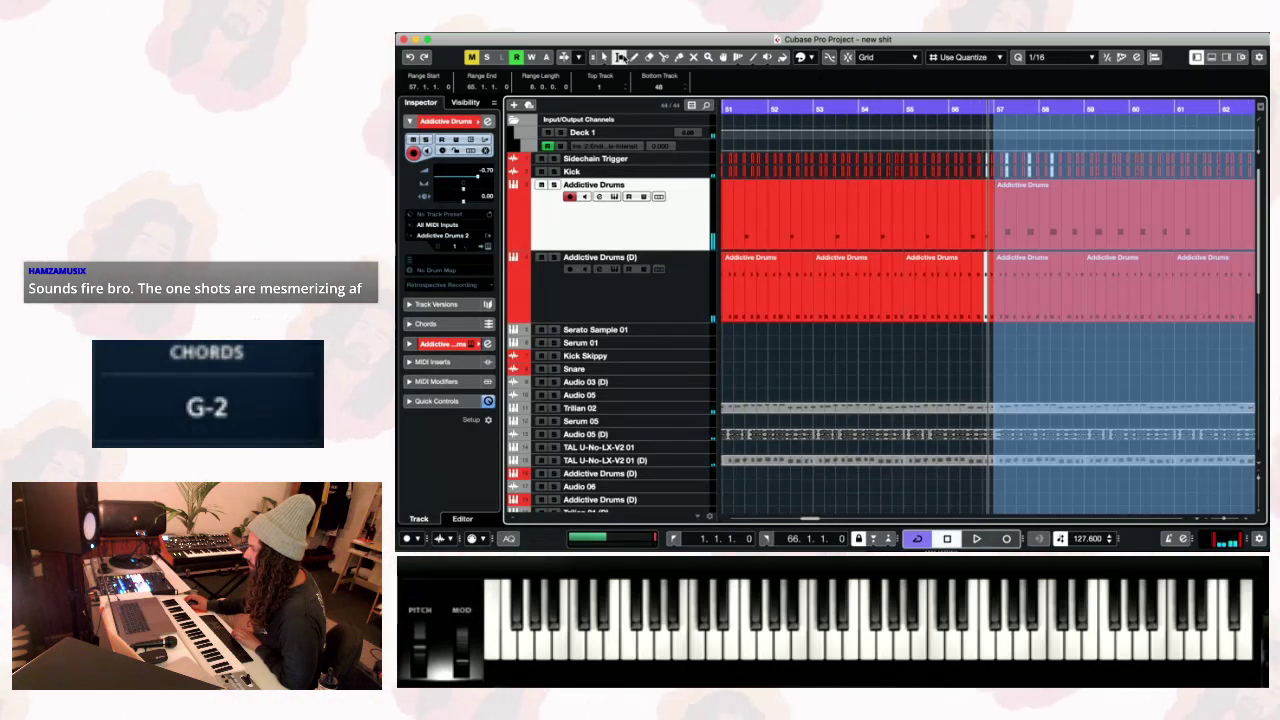
pyautogui.click(1049, 57)
pyautogui.click(1040, 41)
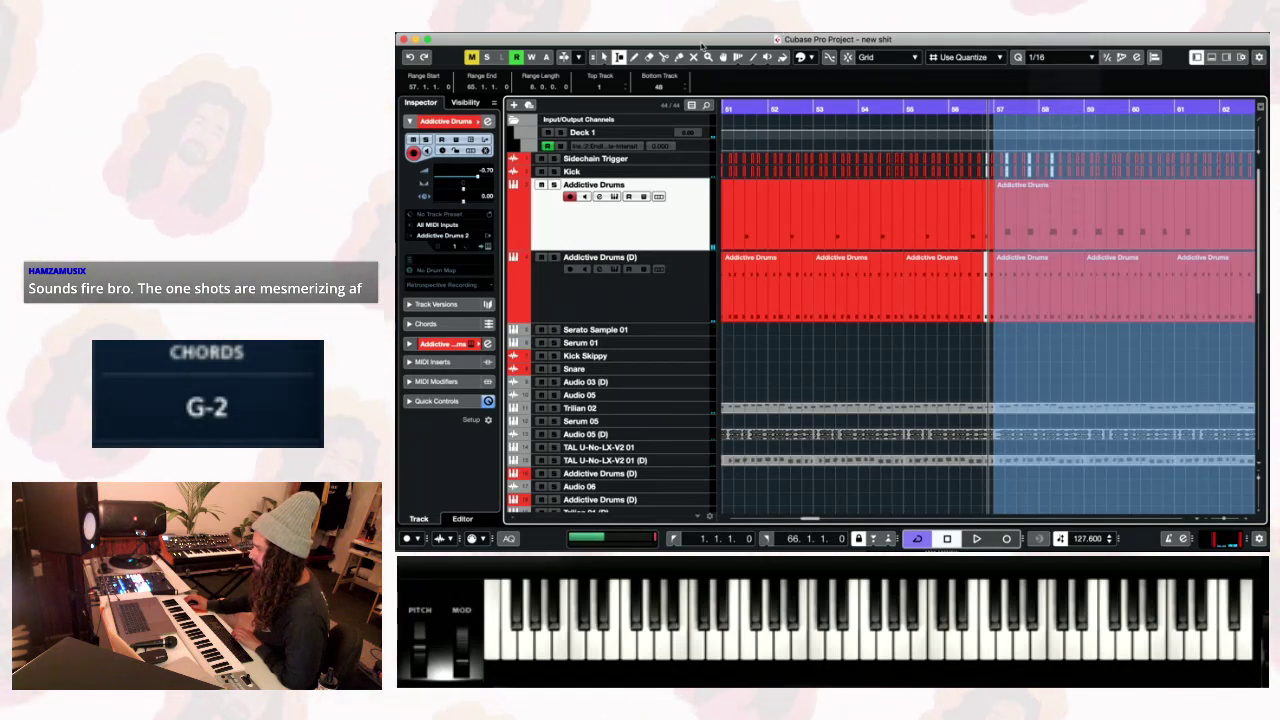
pyautogui.click(980, 197)
# - Play the section and delete the Sidechain Trigger and Kick events from bar 59 onwards
pyautogui.press('space')
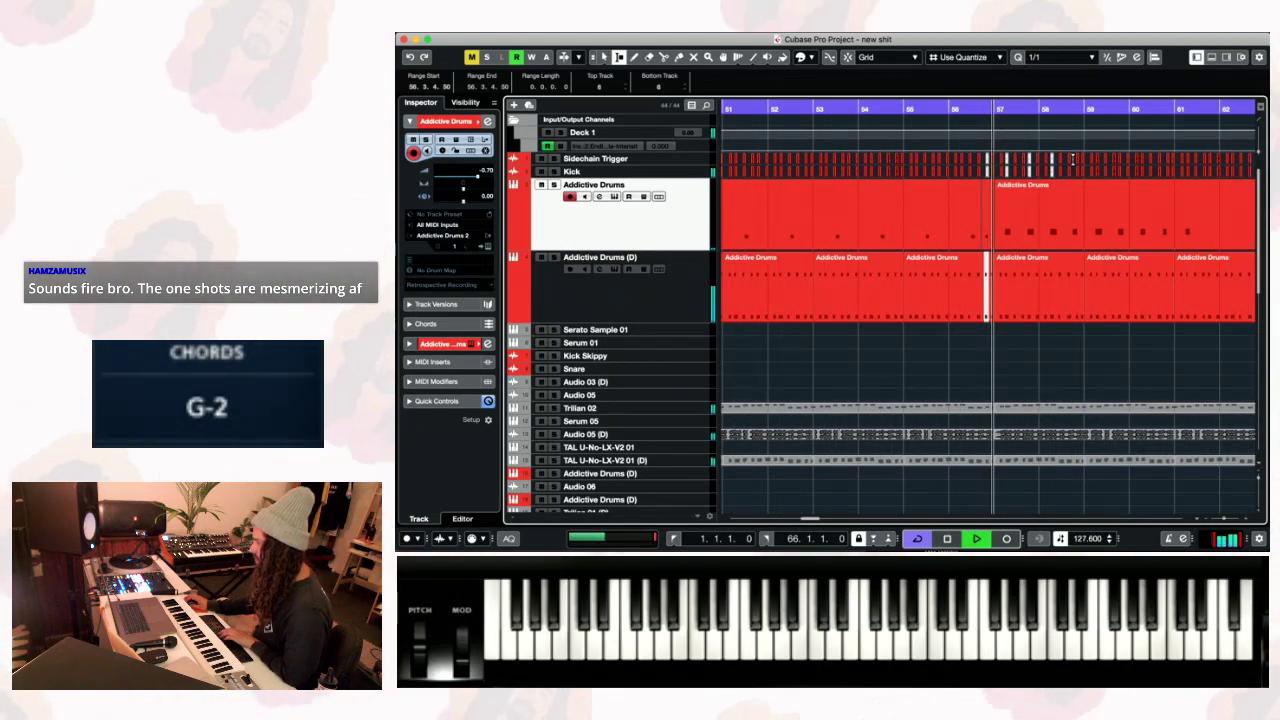
pyautogui.moveTo(1086, 160); pyautogui.dragTo(1176, 165)
pyautogui.press('Delete')
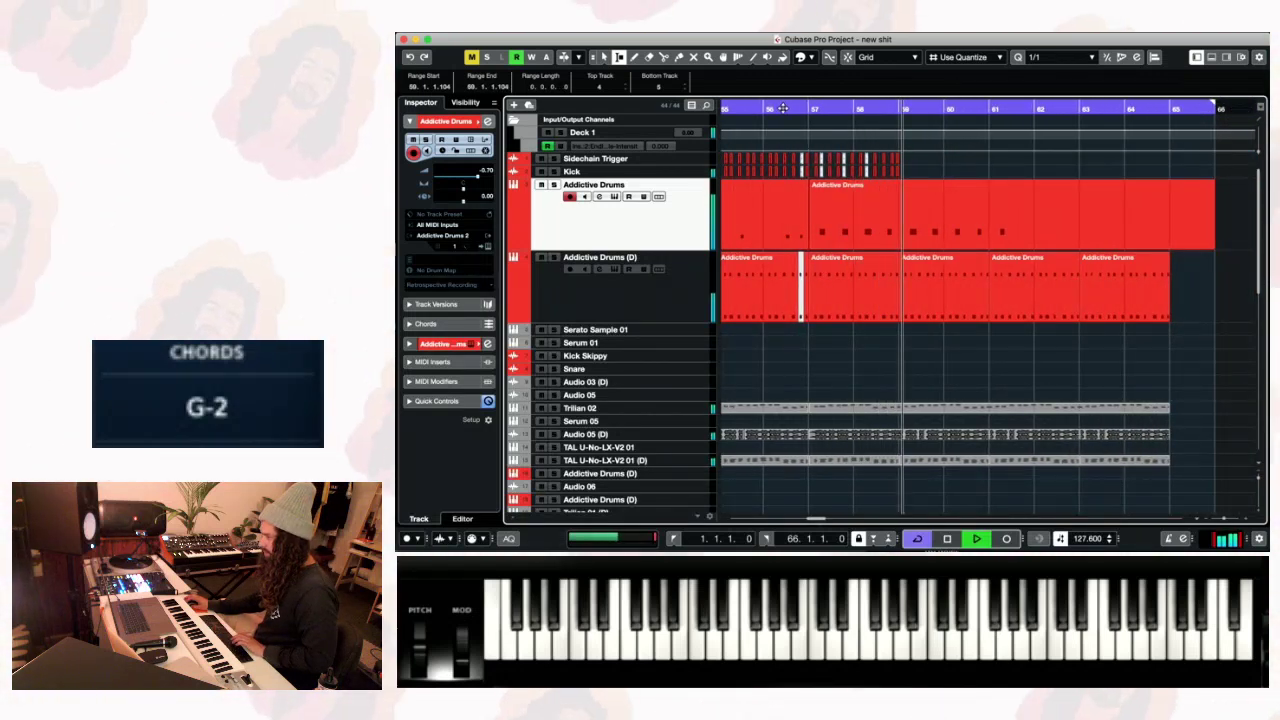
# - Duplicate the Sidechain Trigger and Kick range from bar 57 to bar 59 three times, filling up to bar 65, with 1/1 grid snapping
pyautogui.moveTo(898, 172); pyautogui.dragTo(808, 160)
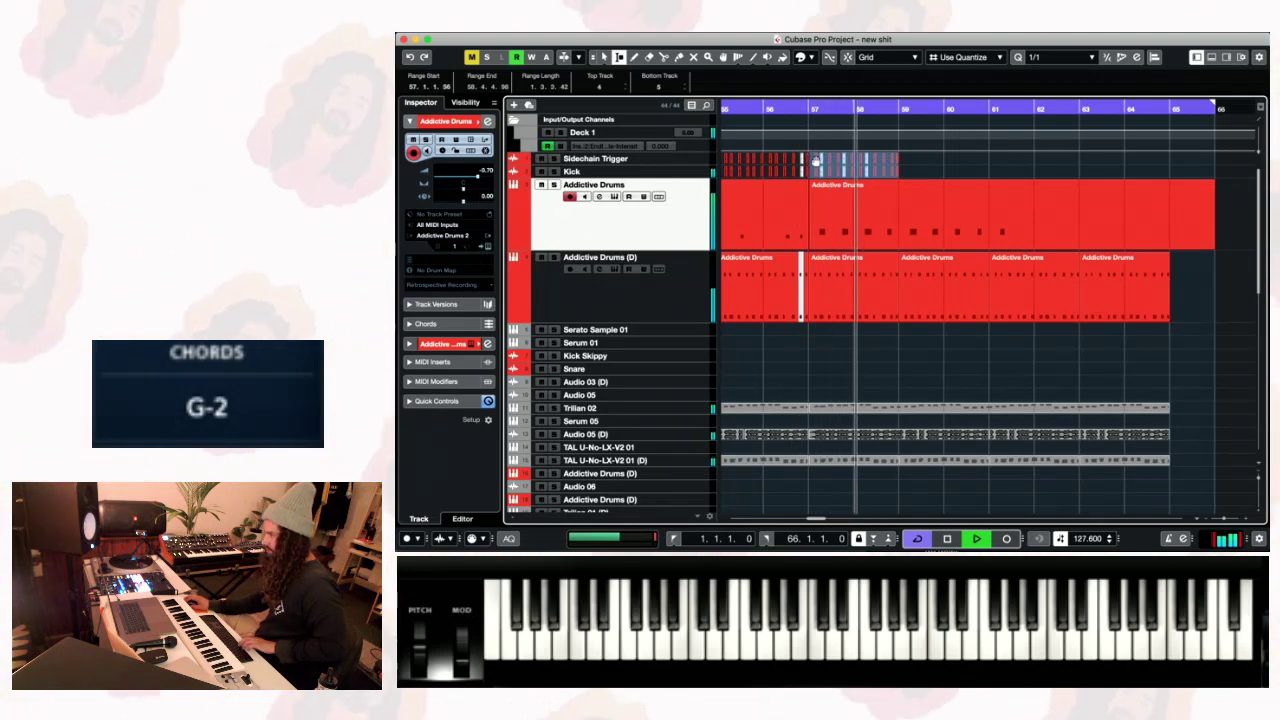
pyautogui.click(1062, 57)
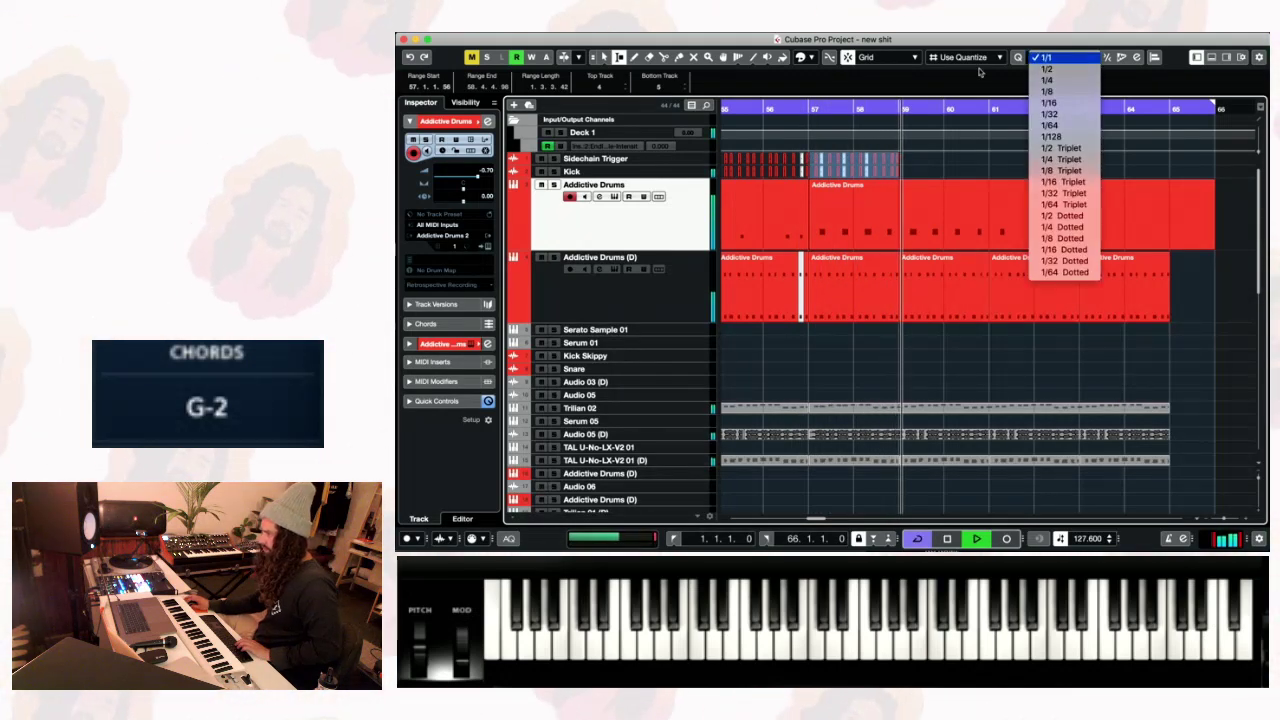
pyautogui.click(1052, 64)
pyautogui.press('j')
pyautogui.press('space')
pyautogui.click(769, 110)
pyautogui.press('space')
pyautogui.moveTo(909, 170); pyautogui.dragTo(819, 159)
pyautogui.press('super+d')
pyautogui.press('super+d')
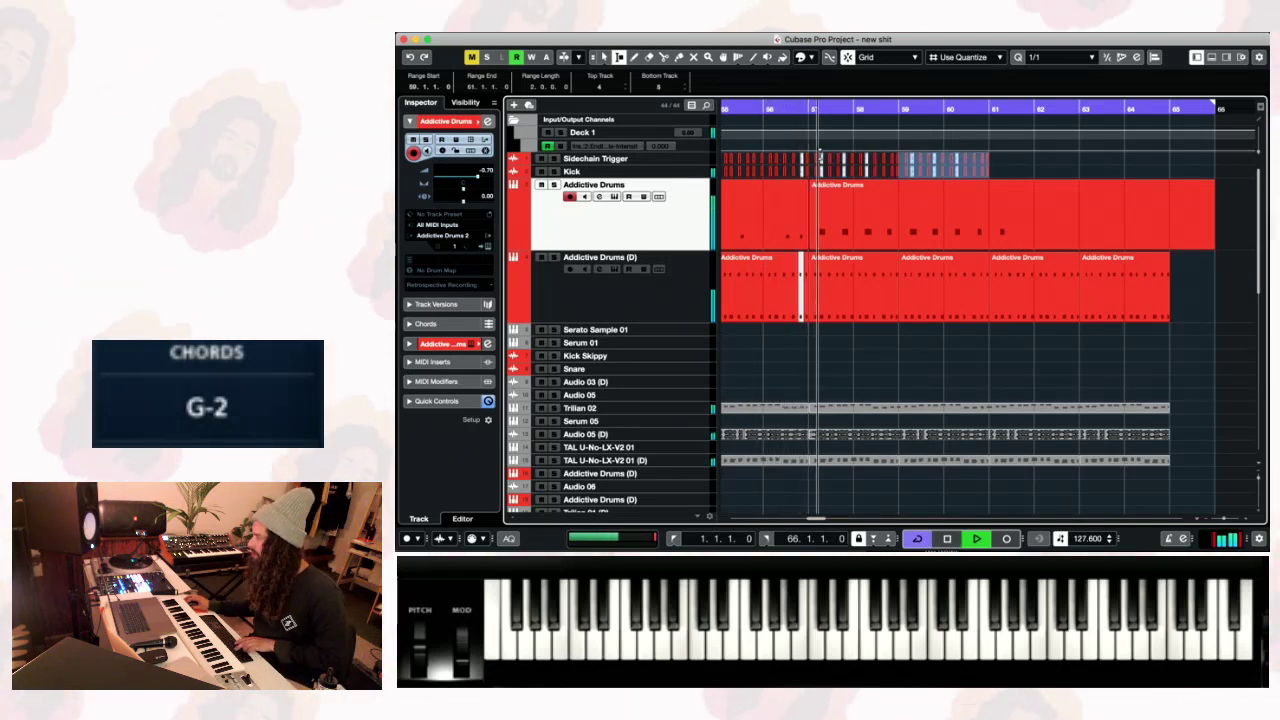
pyautogui.hotkey('ctrl', 'd')
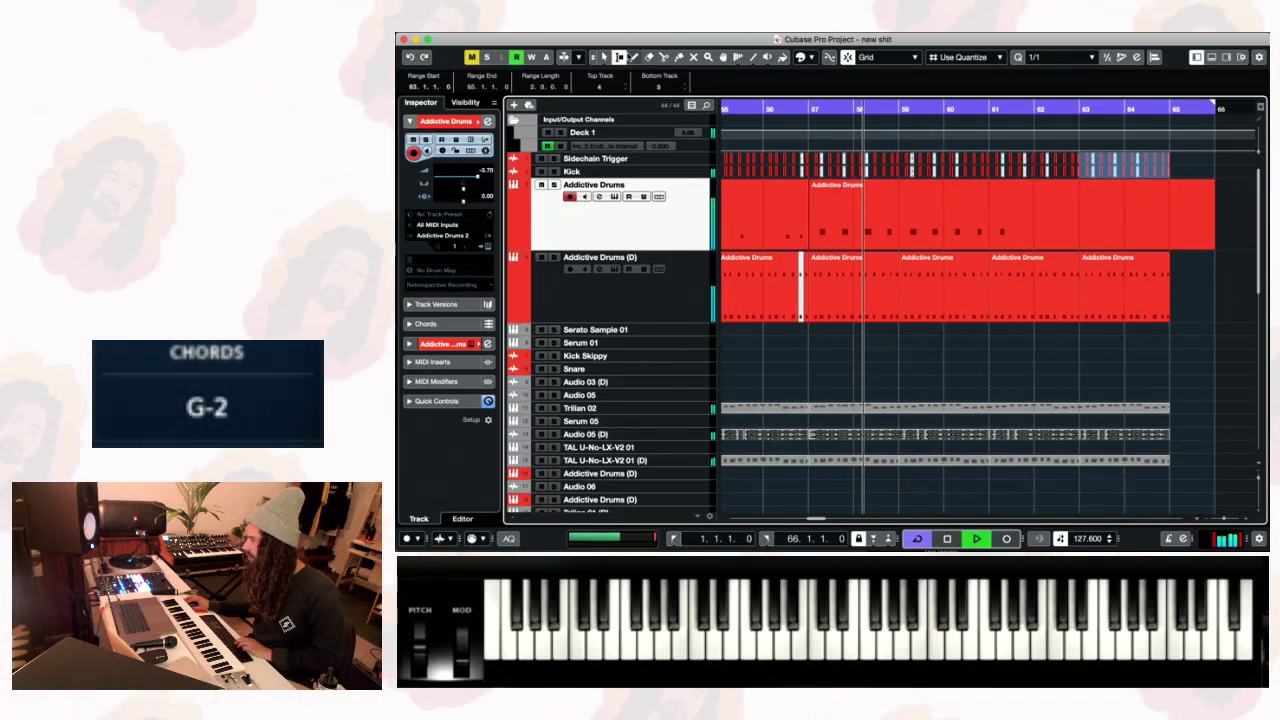
# - Shorten the Addictive Drums part that starts at bar 57 so it ends at bar 61
pyautogui.click(605, 57)
pyautogui.moveTo(1213, 242); pyautogui.dragTo(996, 242)
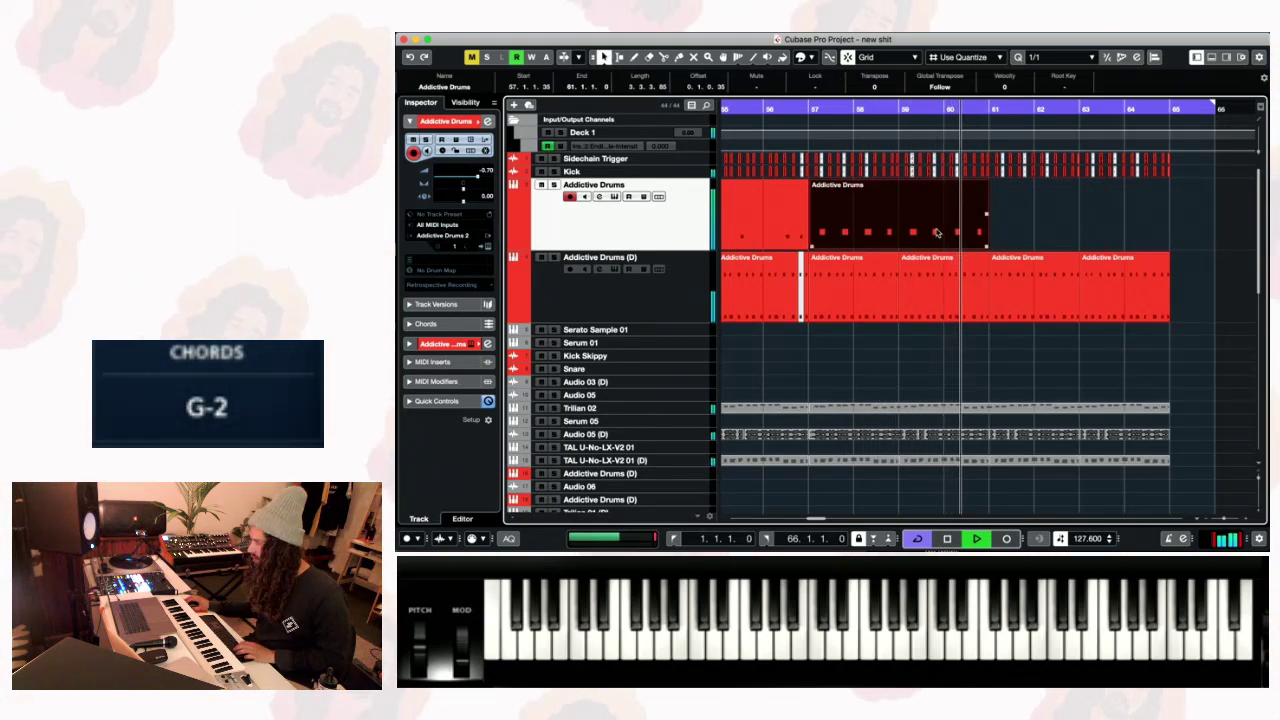
# - Try duplicating the shortened Addictive Drums part directly after itself, play it back, and undo the duplication
pyautogui.hotkey('ctrl', 'd')
pyautogui.moveTo(1227, 519); pyautogui.dragTo(1221, 519)
pyautogui.press('space')
pyautogui.press('space')
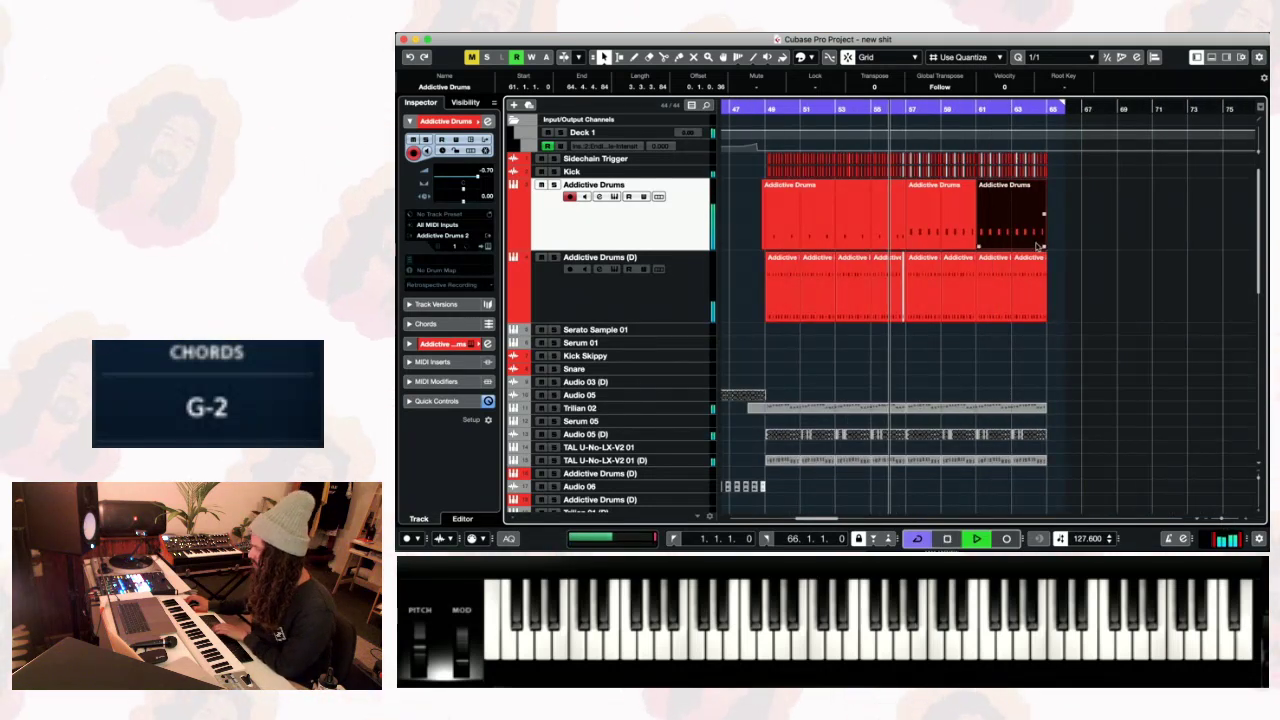
pyautogui.hotkey('ctrl', 'z')
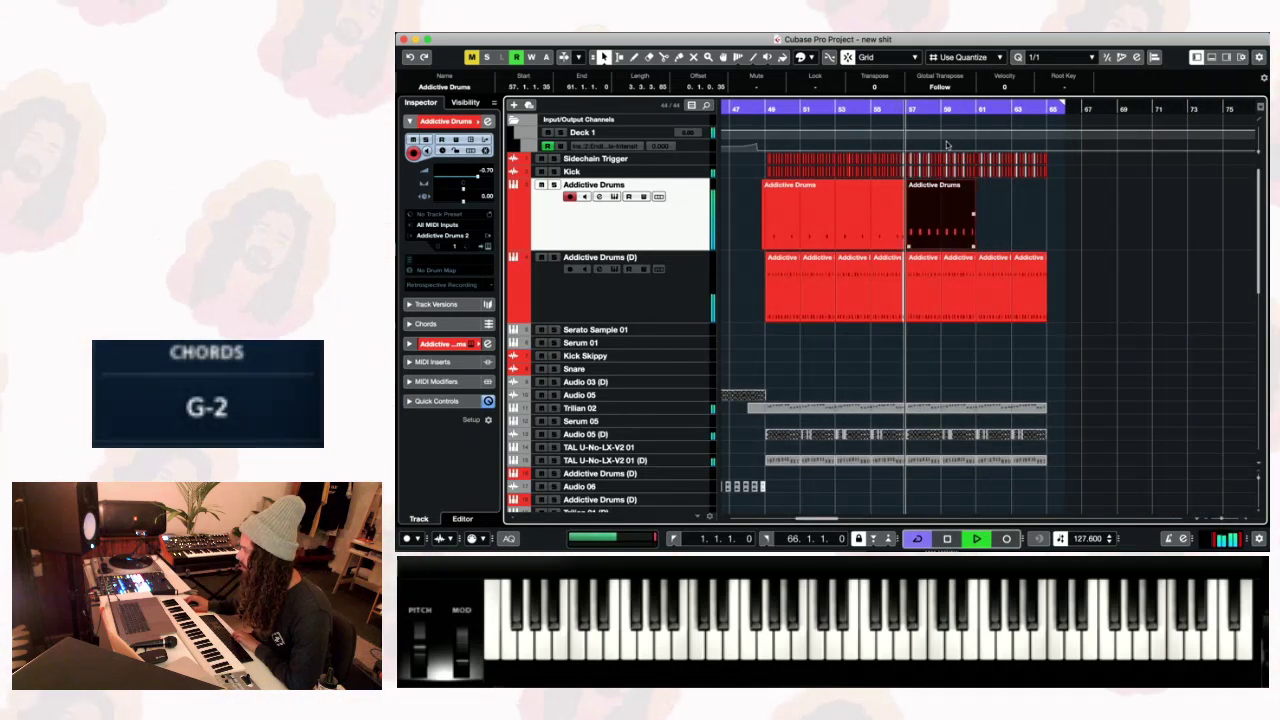
# - Set snapping to Grid Relative with a 1/4 quantize and copy the Addictive Drums part from bar 57 to bar 61
pyautogui.click(875, 57)
pyautogui.click(882, 67)
pyautogui.click(1068, 57)
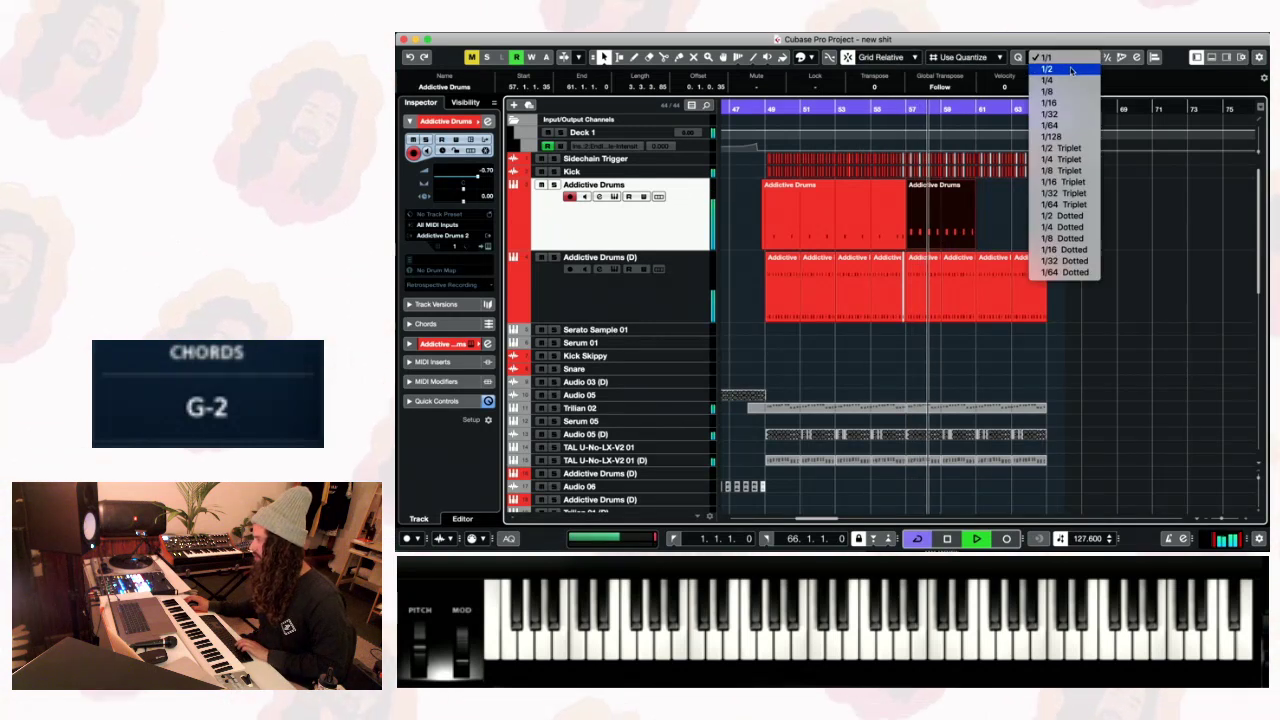
pyautogui.click(1069, 80)
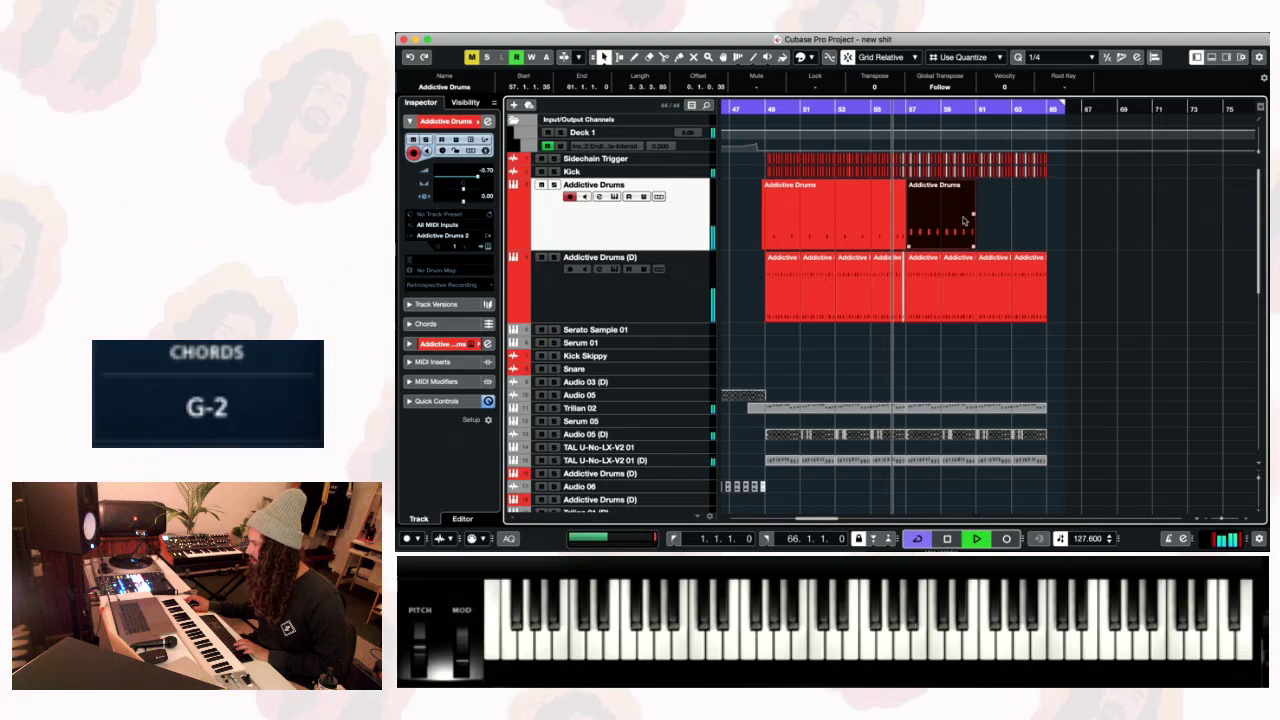
pyautogui.moveTo(950, 221); pyautogui.dragTo(1021, 232)
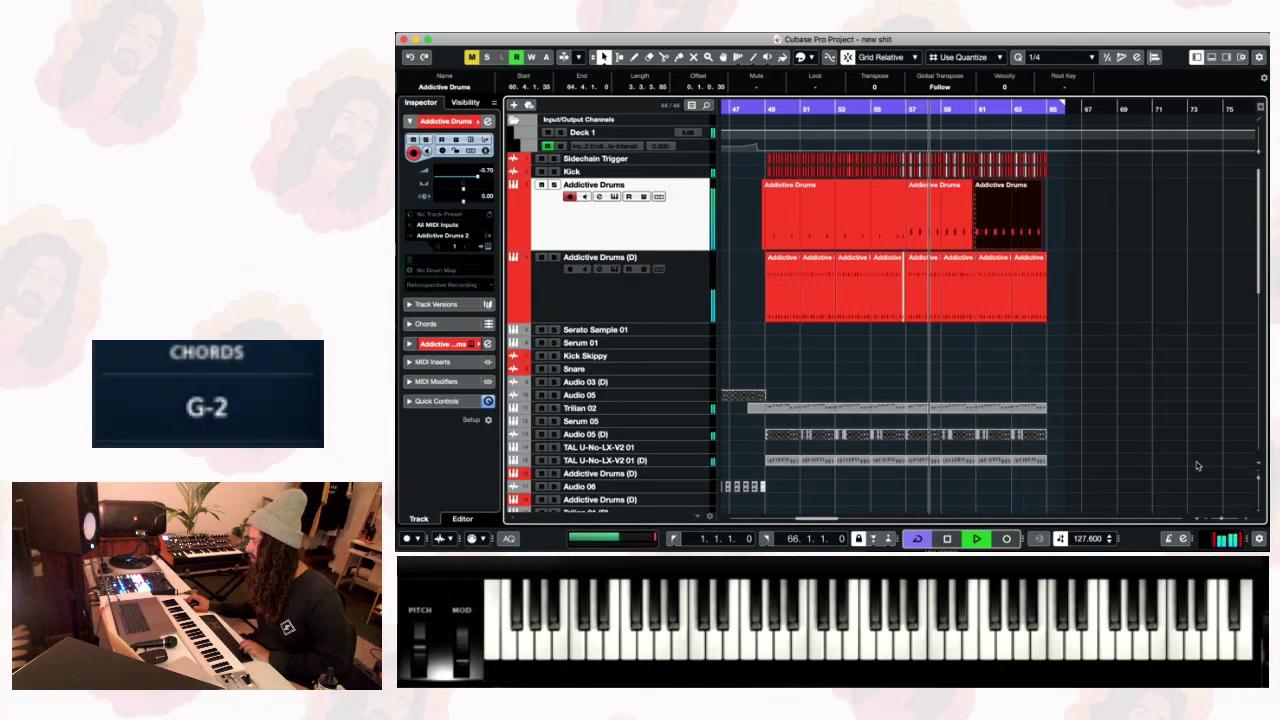
pyautogui.moveTo(1220, 517); pyautogui.dragTo(1225, 517)
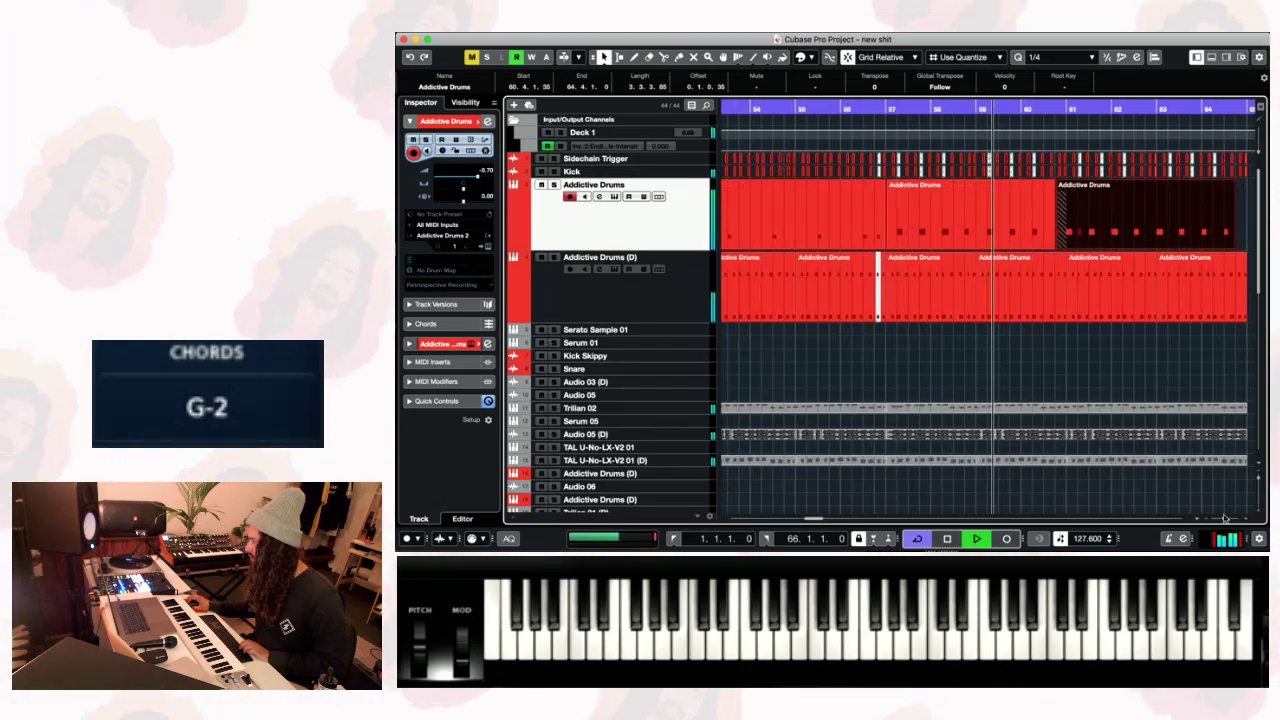
pyautogui.moveTo(1089, 222); pyautogui.dragTo(1100, 222)
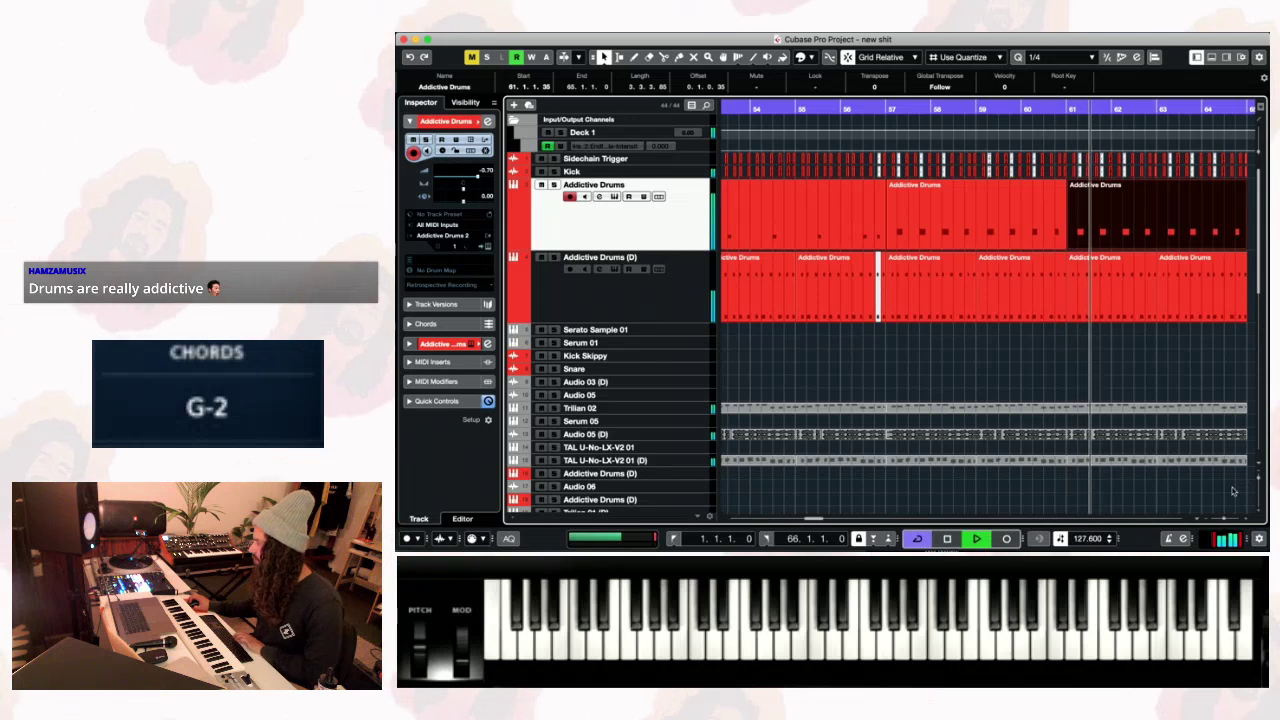
# - Listen back to the arrangement up to the bar 57 change, briefly soloing the Addictive Drums track
pyautogui.moveTo(1225, 517); pyautogui.dragTo(1218, 513)
pyautogui.moveTo(780, 106); pyautogui.dragTo(722, 93)
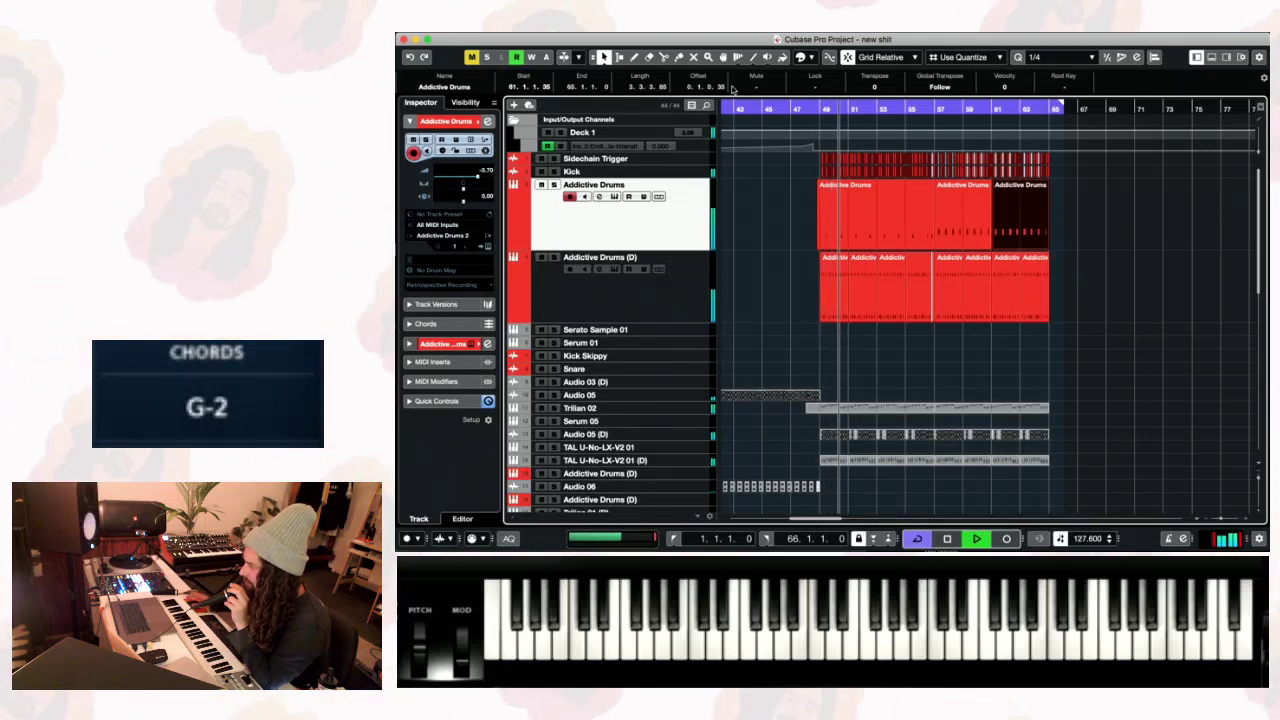
pyautogui.click(554, 185)
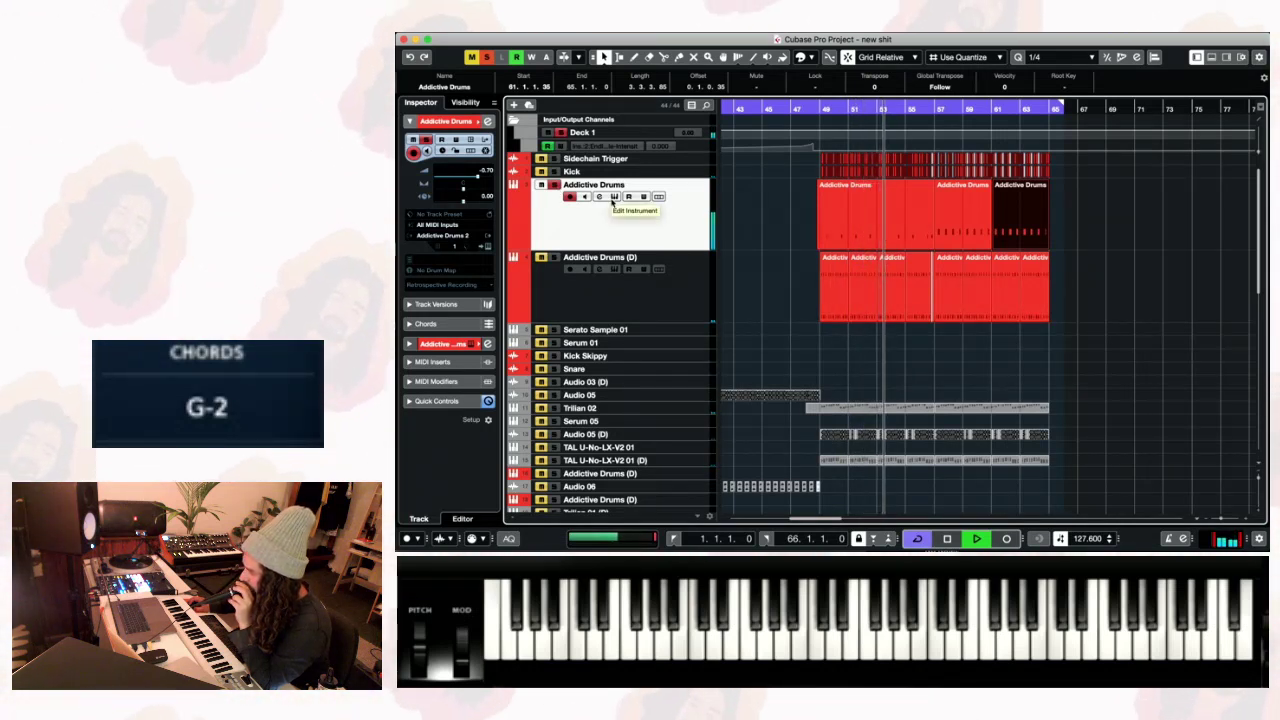
pyautogui.click(554, 185)
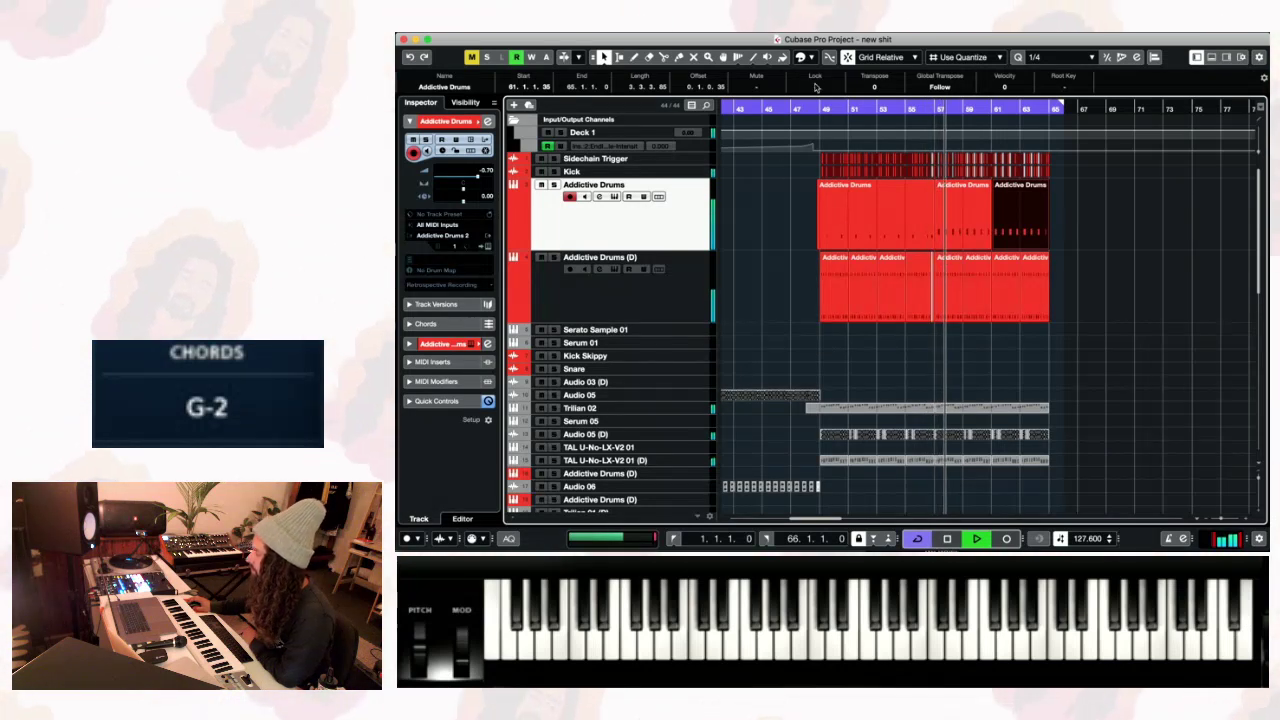
pyautogui.click(924, 108)
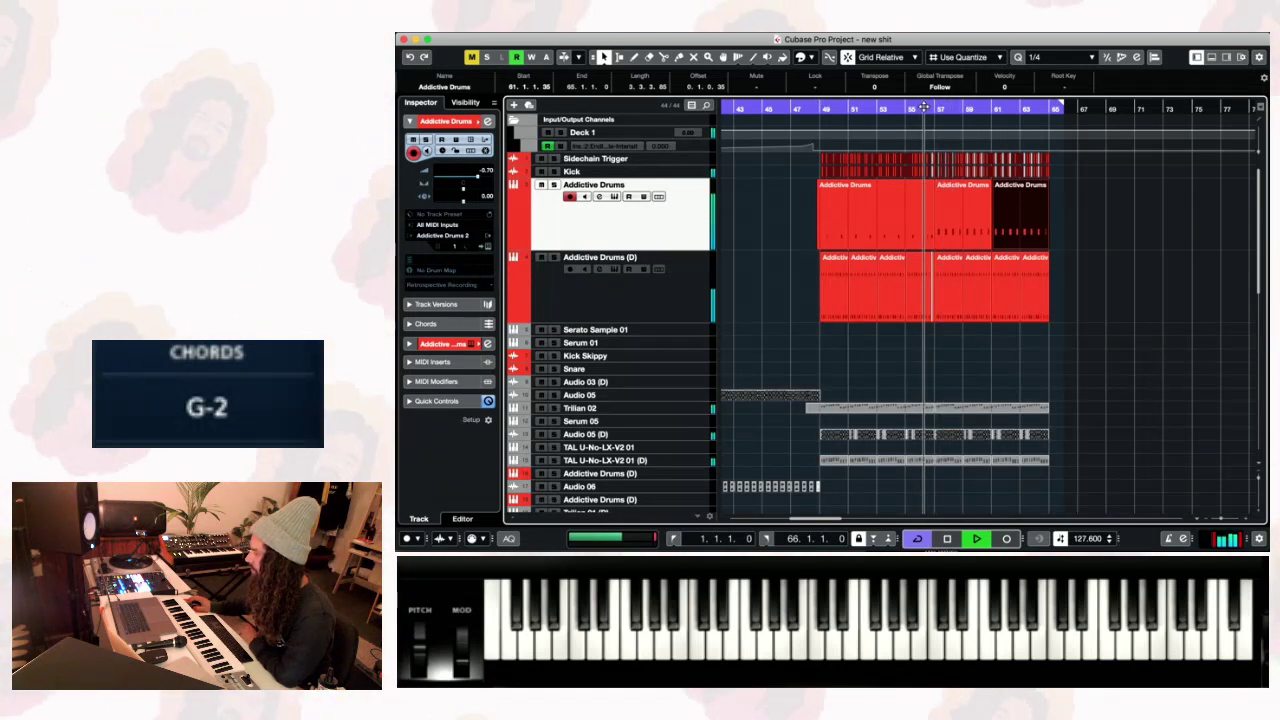
# - Open the Addictive Drums (D) parts from bar 57 in the Key Editor and move the upper note row in bars 57–58 to F#2
pyautogui.click(661, 296)
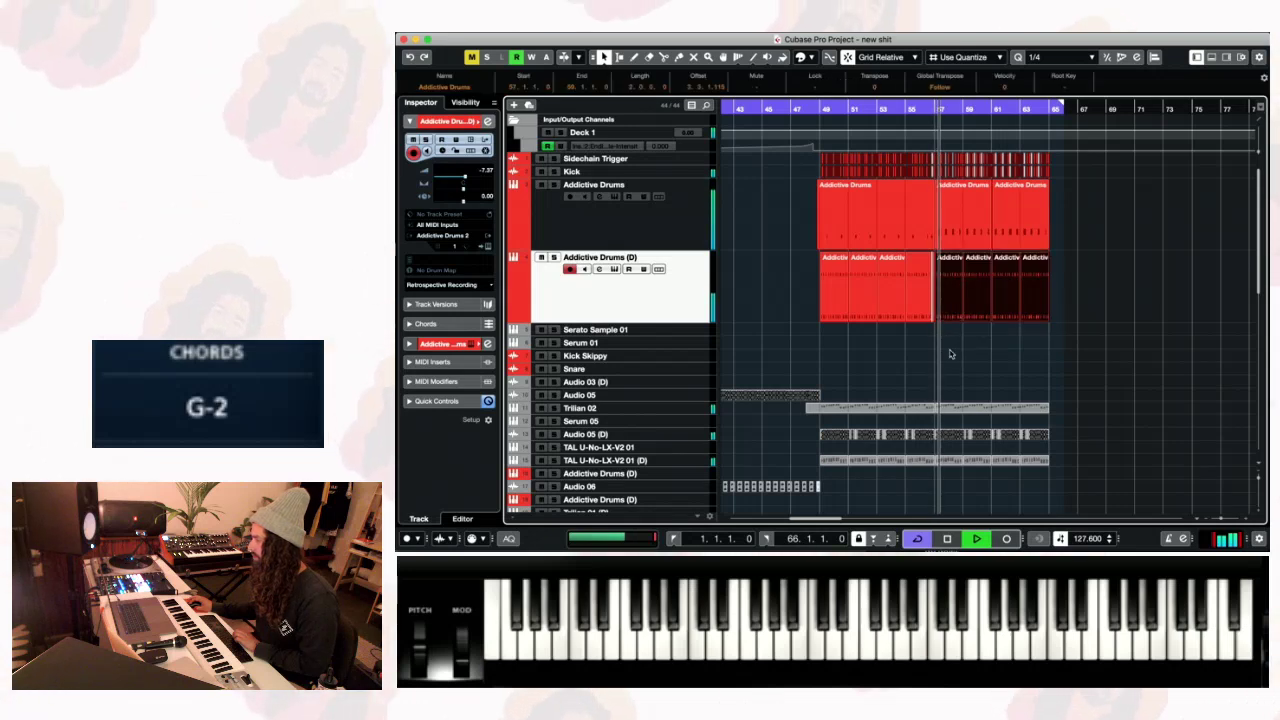
pyautogui.doubleClick(942, 302)
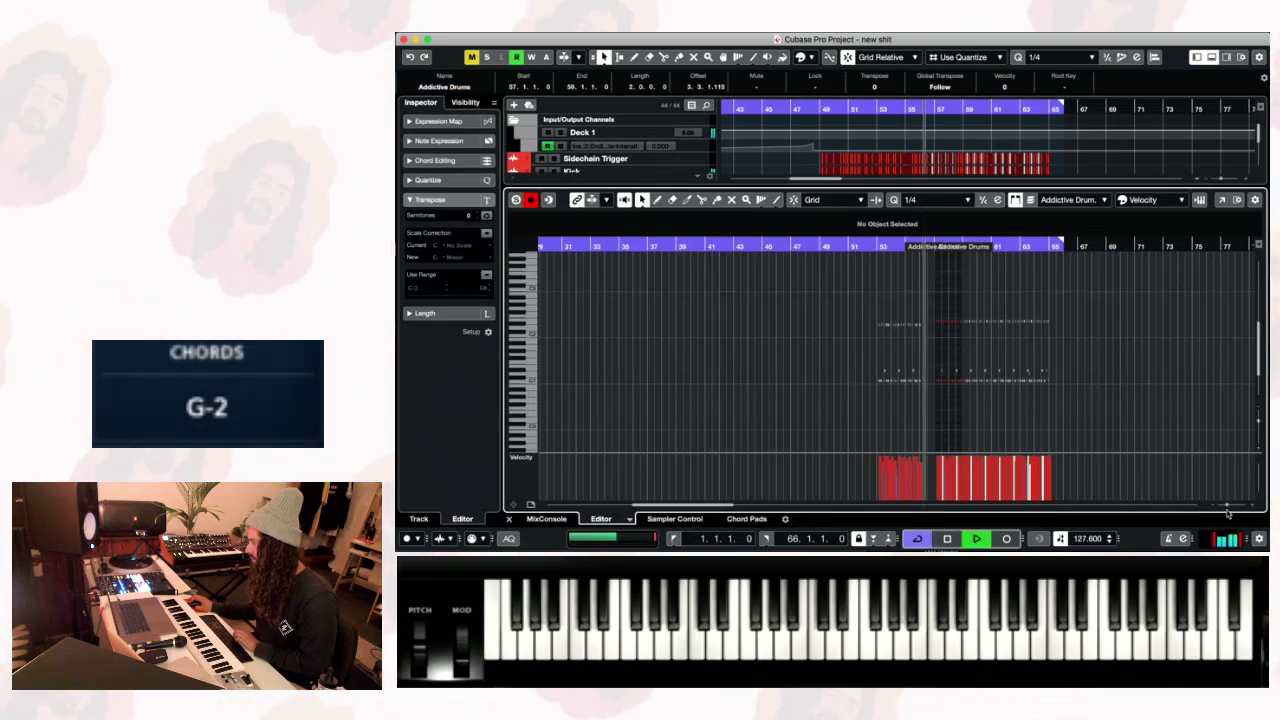
pyautogui.moveTo(1227, 506); pyautogui.dragTo(1231, 506)
pyautogui.press('space')
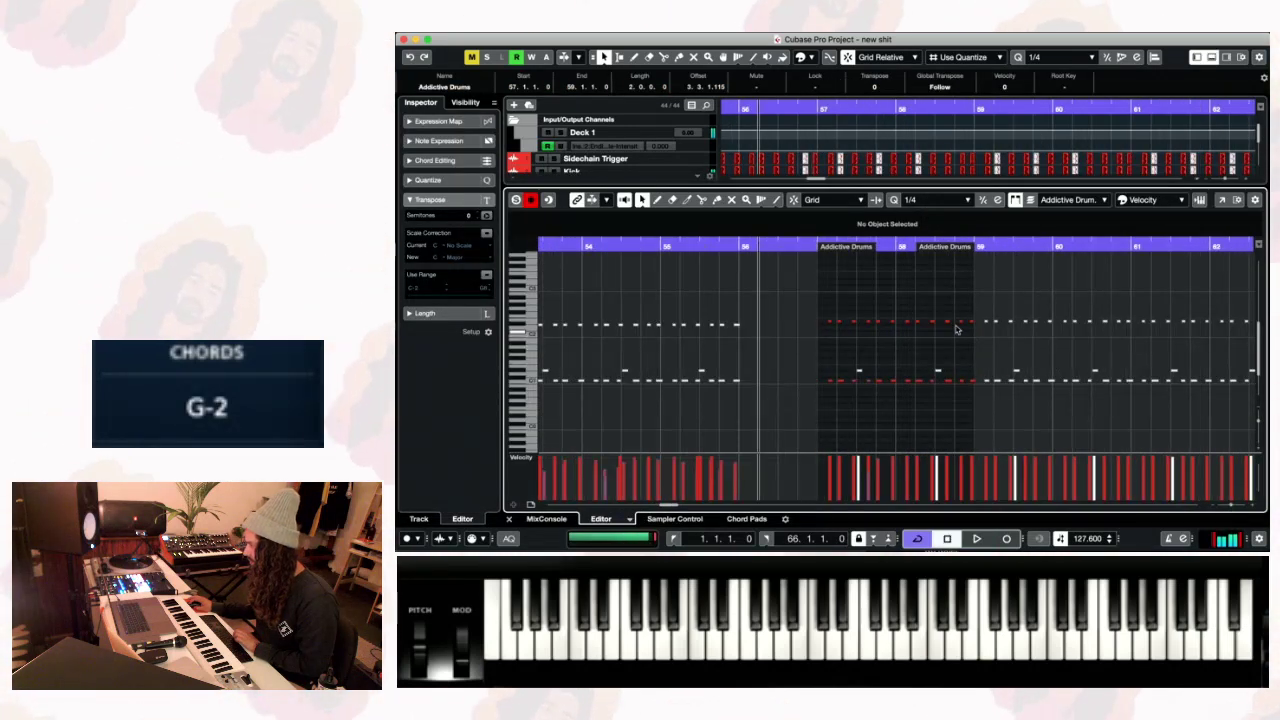
pyautogui.moveTo(974, 334); pyautogui.dragTo(808, 312)
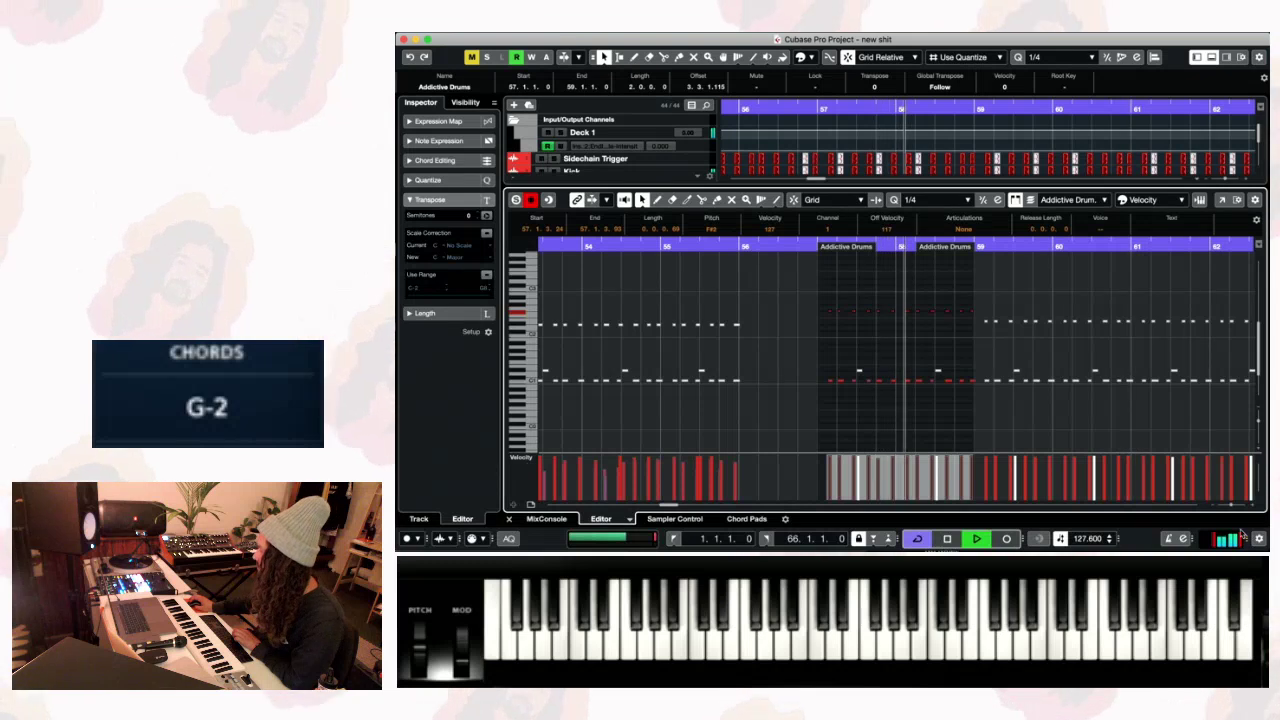
# - Play the moved F#2 pattern and mute its first note at 57.1.3 with the Mute tool
pyautogui.press('space')
pyautogui.moveTo(810, 250); pyautogui.dragTo(811, 285)
pyautogui.press('space')
pyautogui.click(731, 200)
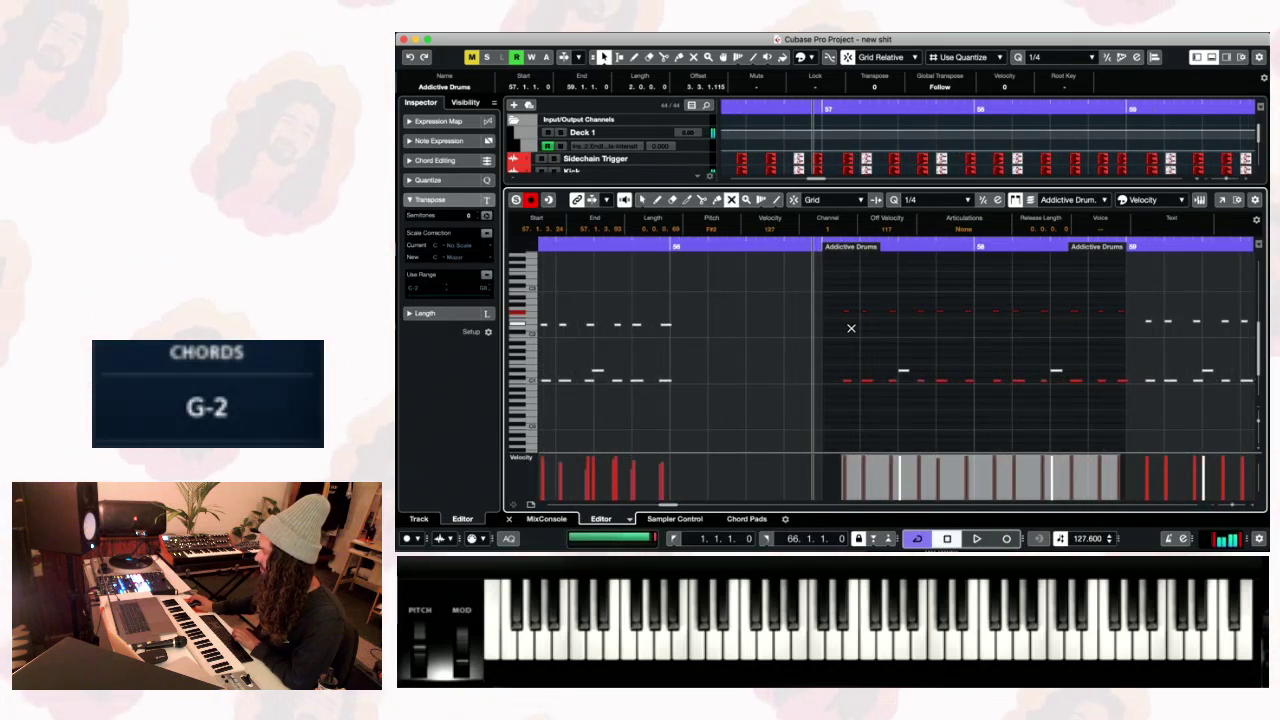
pyautogui.moveTo(854, 339); pyautogui.dragTo(841, 289)
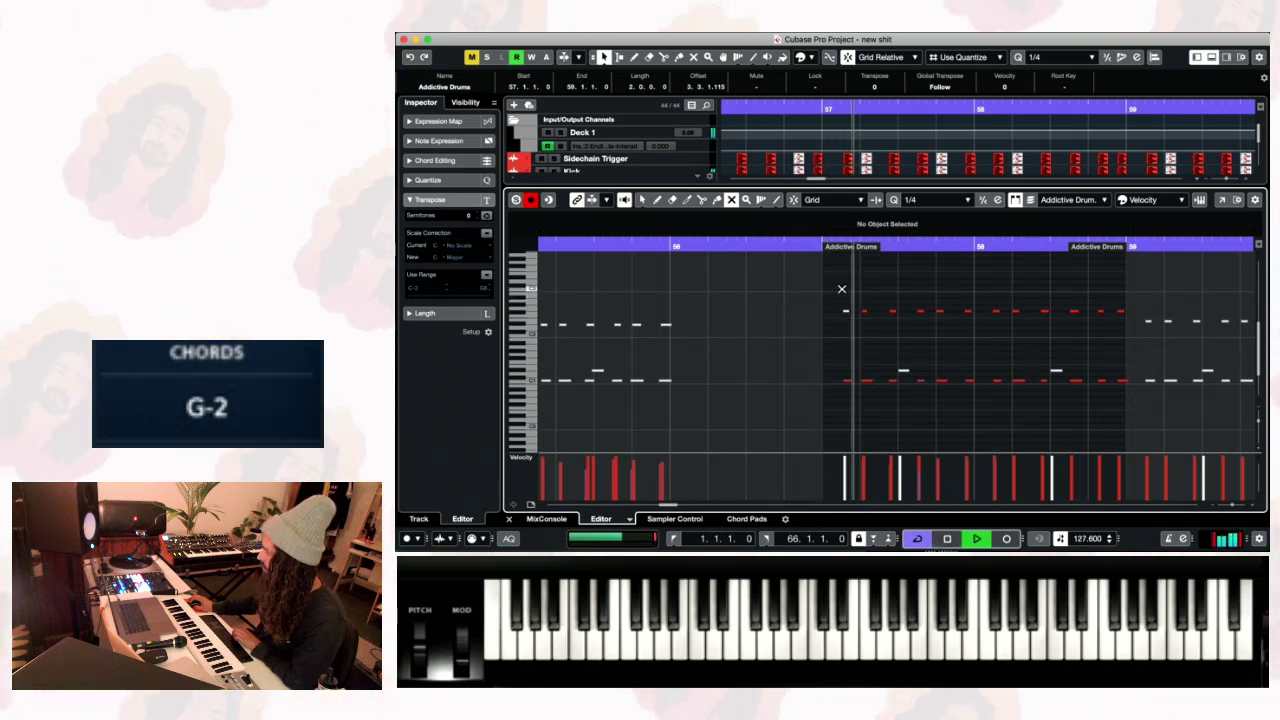
pyautogui.press('space')
# - Try changing the F#2 hits around 57.2.4 and 57.3.3, audition the rhythm, and restore the notes
pyautogui.moveTo(901, 333); pyautogui.dragTo(883, 297)
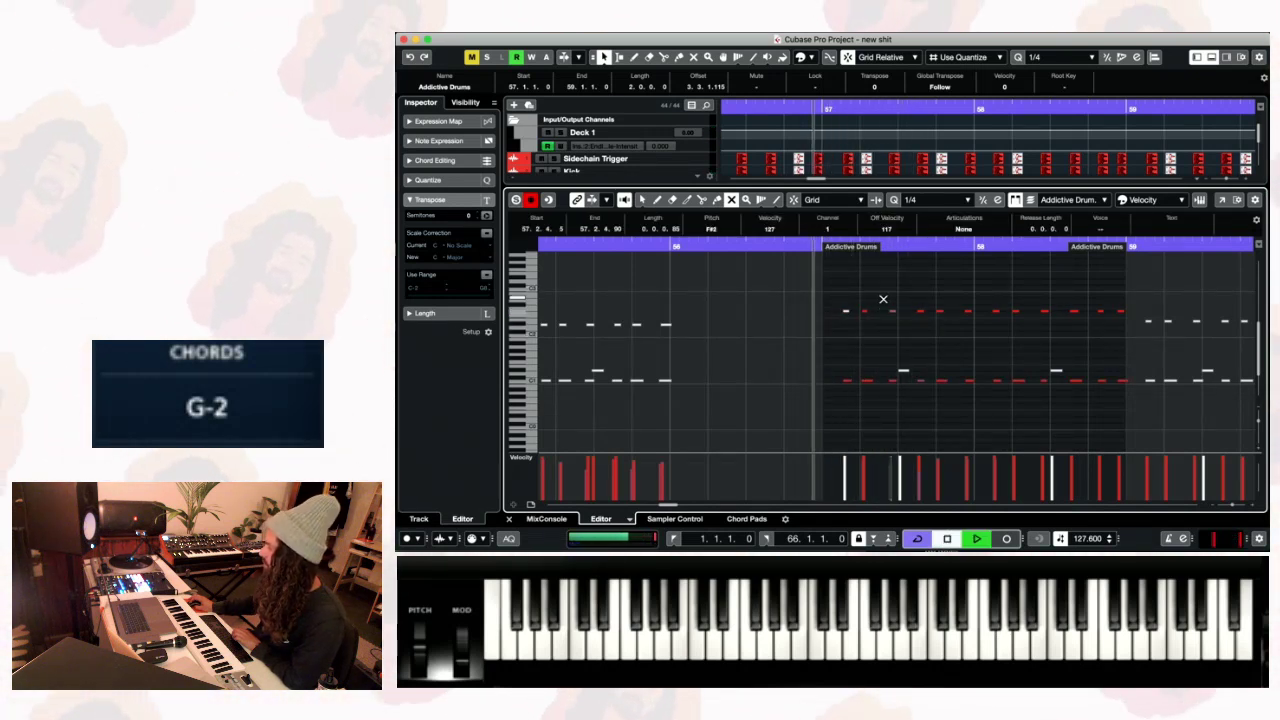
pyautogui.press('space')
pyautogui.press('space')
pyautogui.press('1')
pyautogui.click(892, 311)
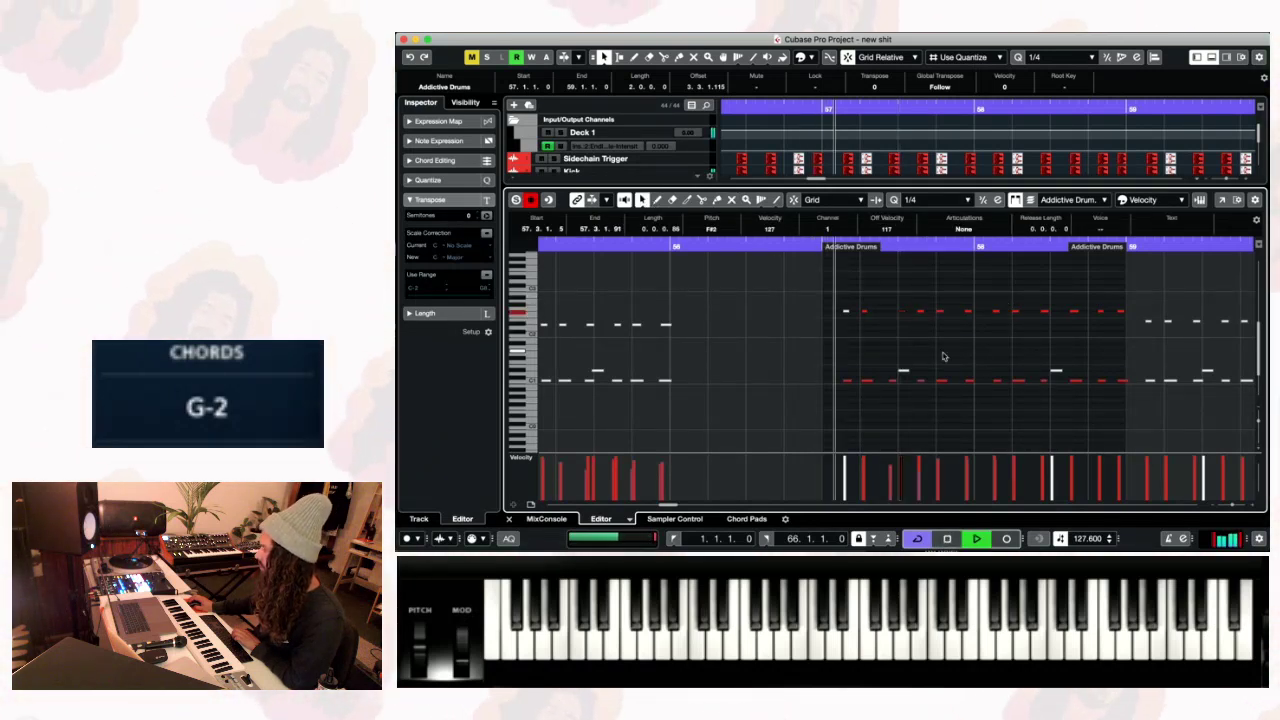
pyautogui.press('space')
pyautogui.click(921, 319)
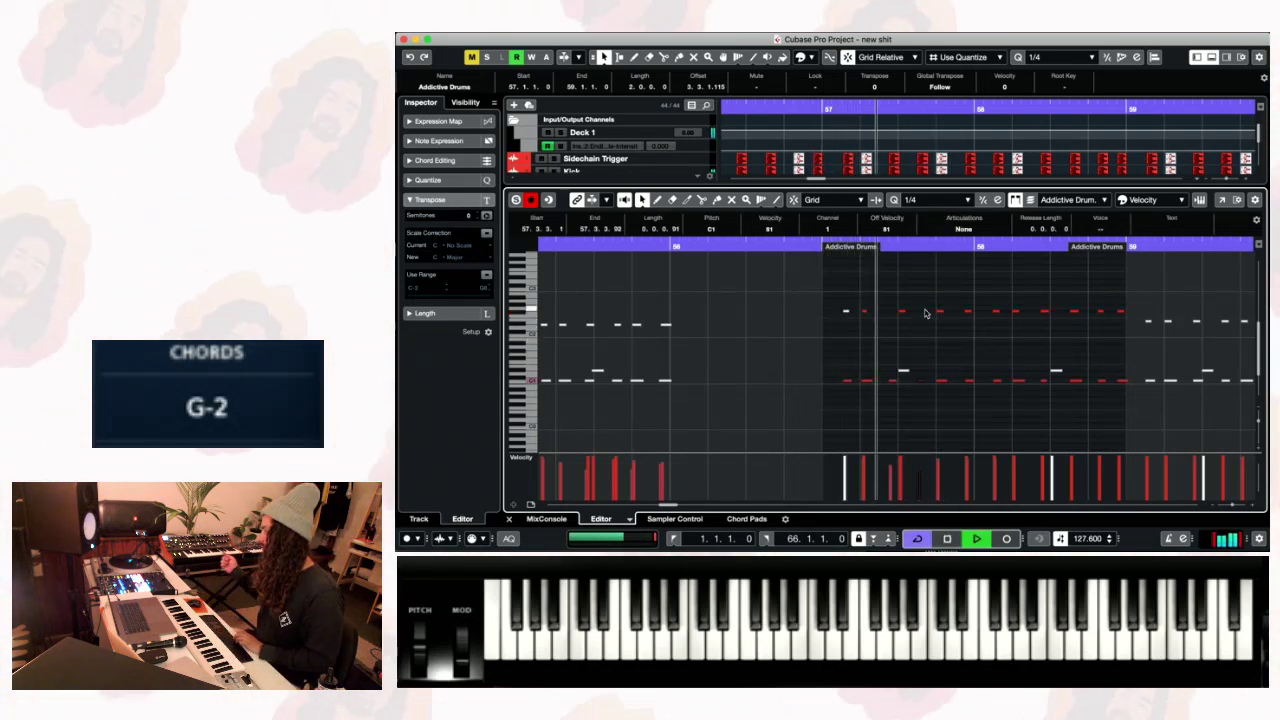
pyautogui.press('space')
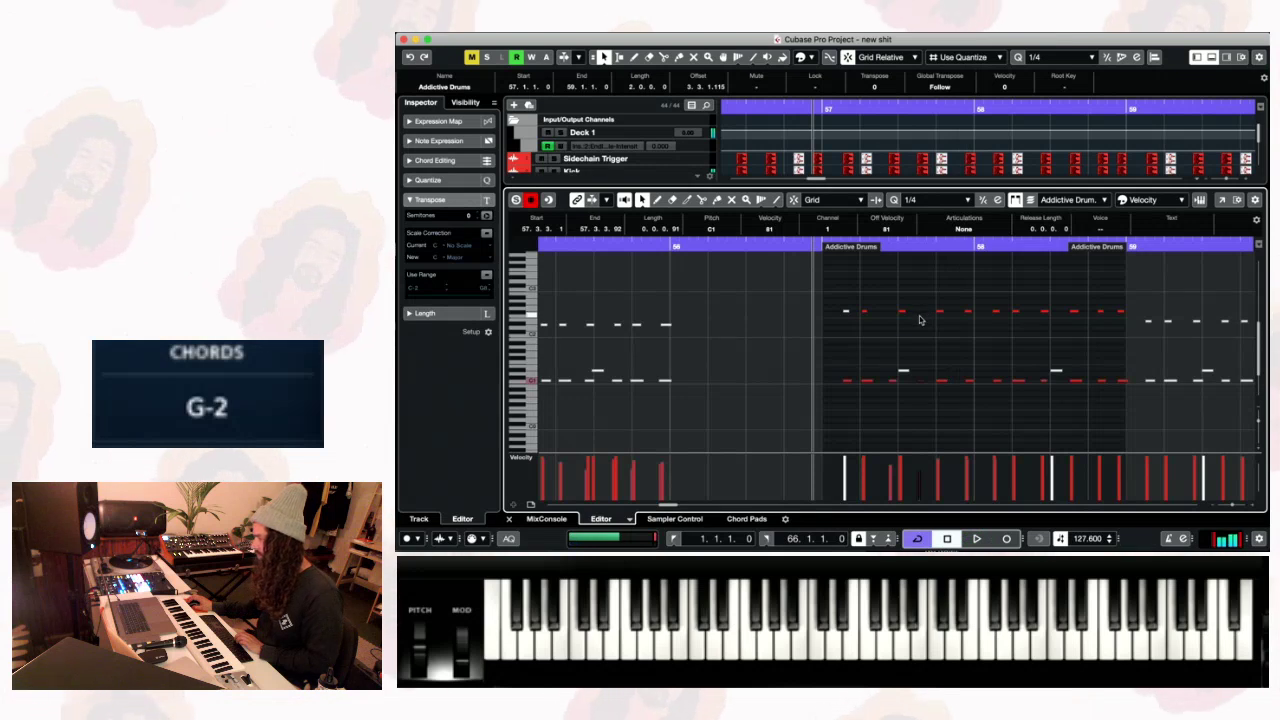
pyautogui.press('space')
pyautogui.press('space')
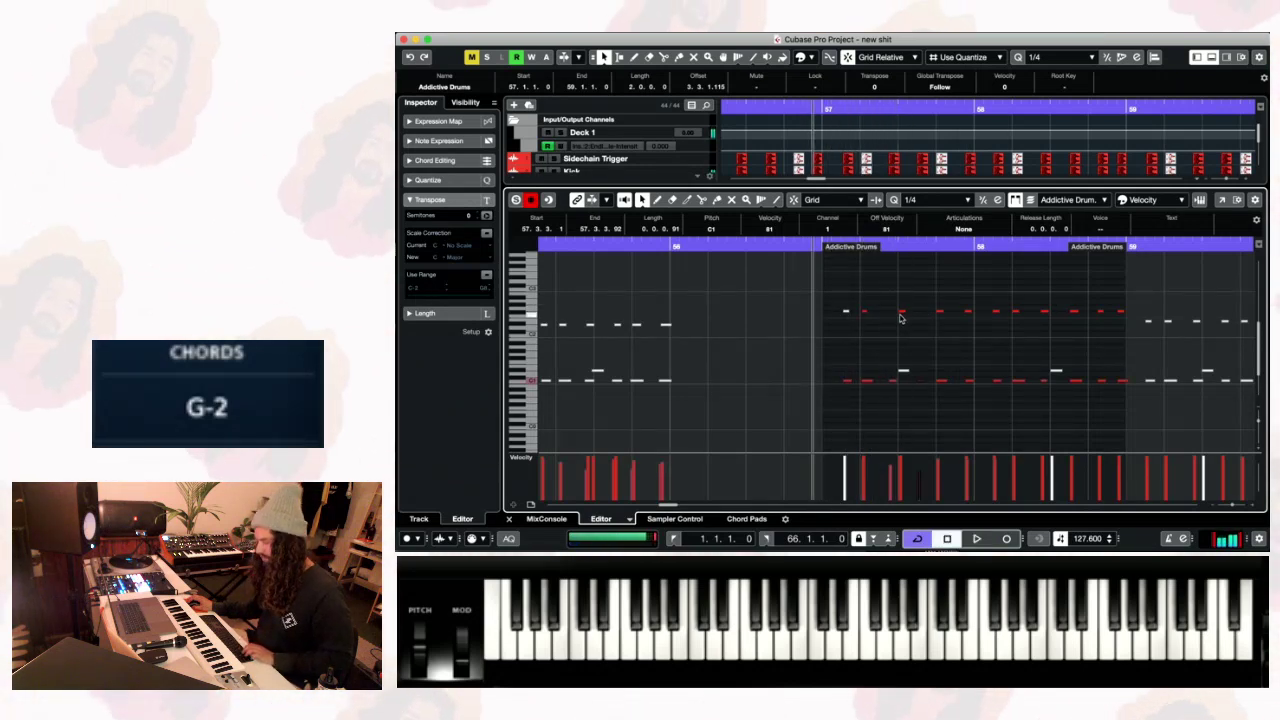
pyautogui.press('space')
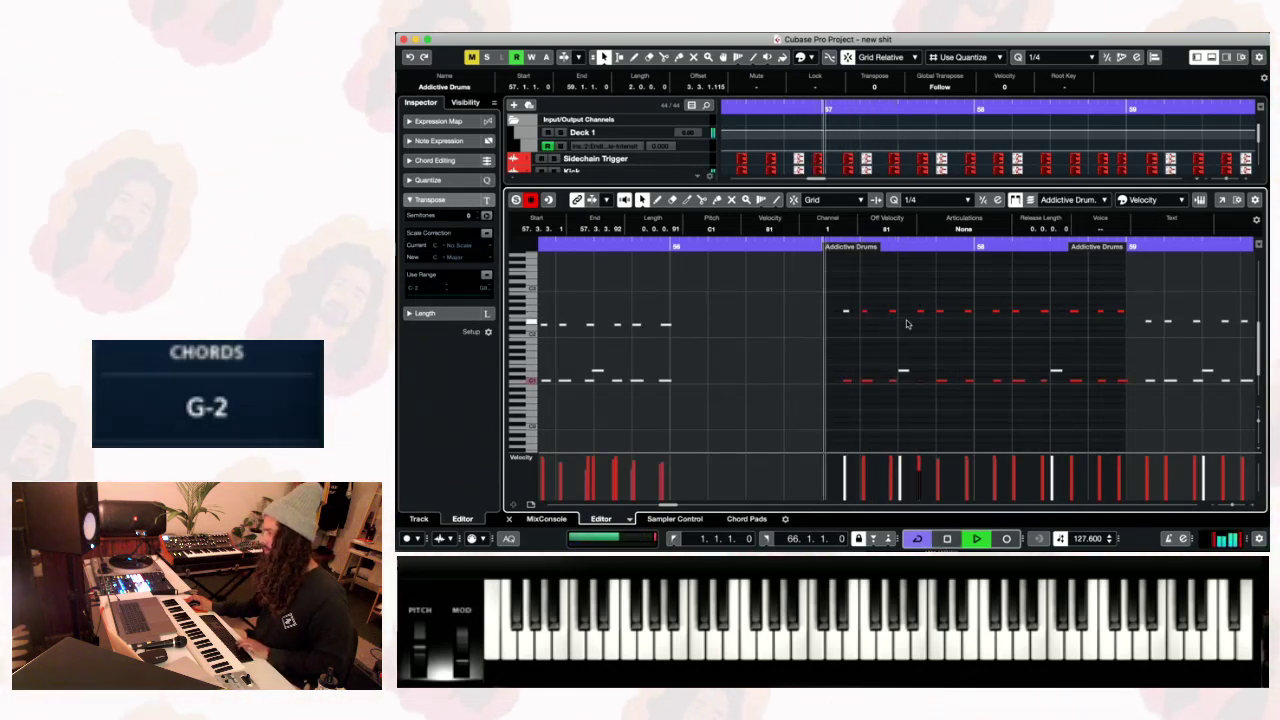
pyautogui.press('space')
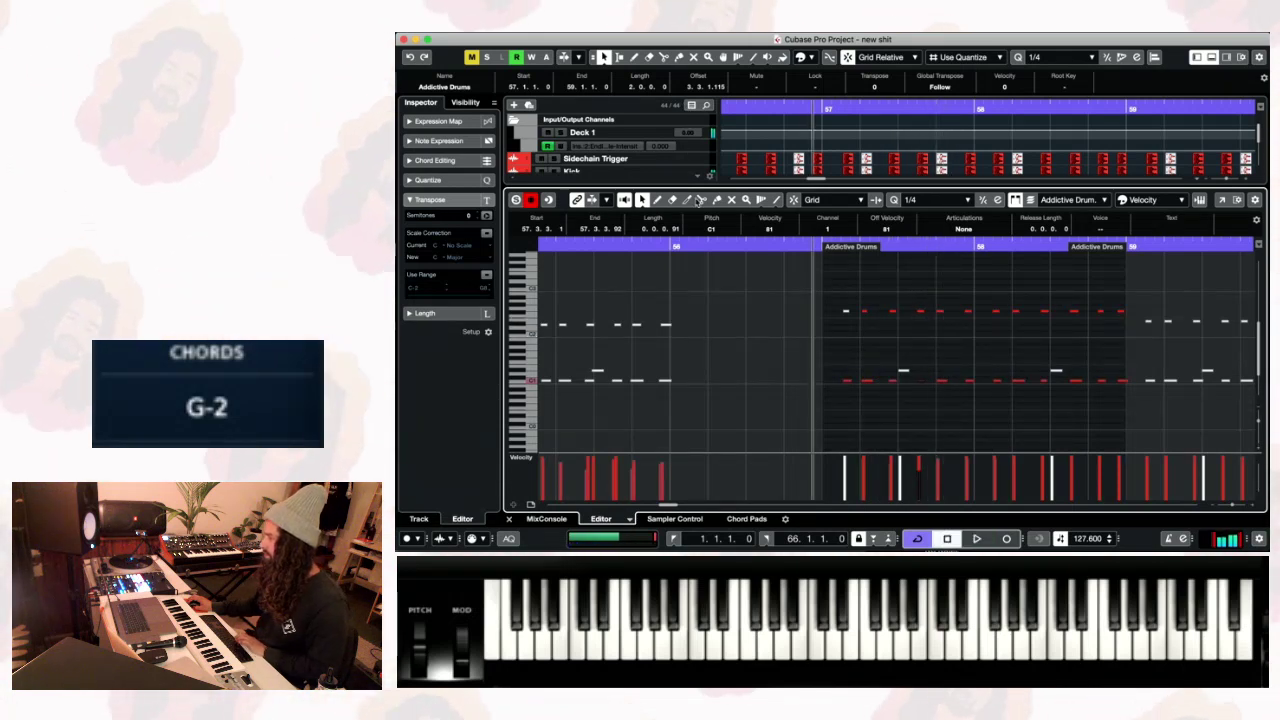
# - Mute the F#2 notes at 57.3.3 and 58.1.3 while checking the pattern in playback
pyautogui.moveTo(914, 326); pyautogui.dragTo(862, 303)
pyautogui.press('space')
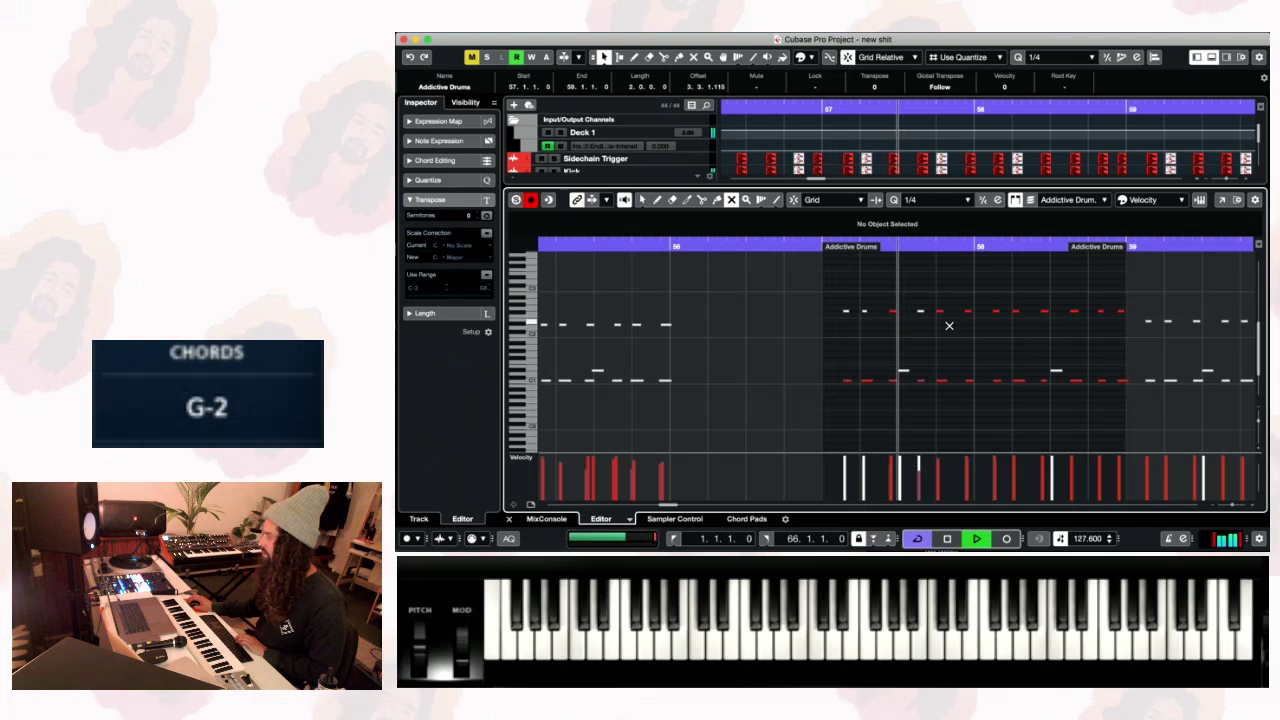
pyautogui.click(944, 324)
pyautogui.press('space')
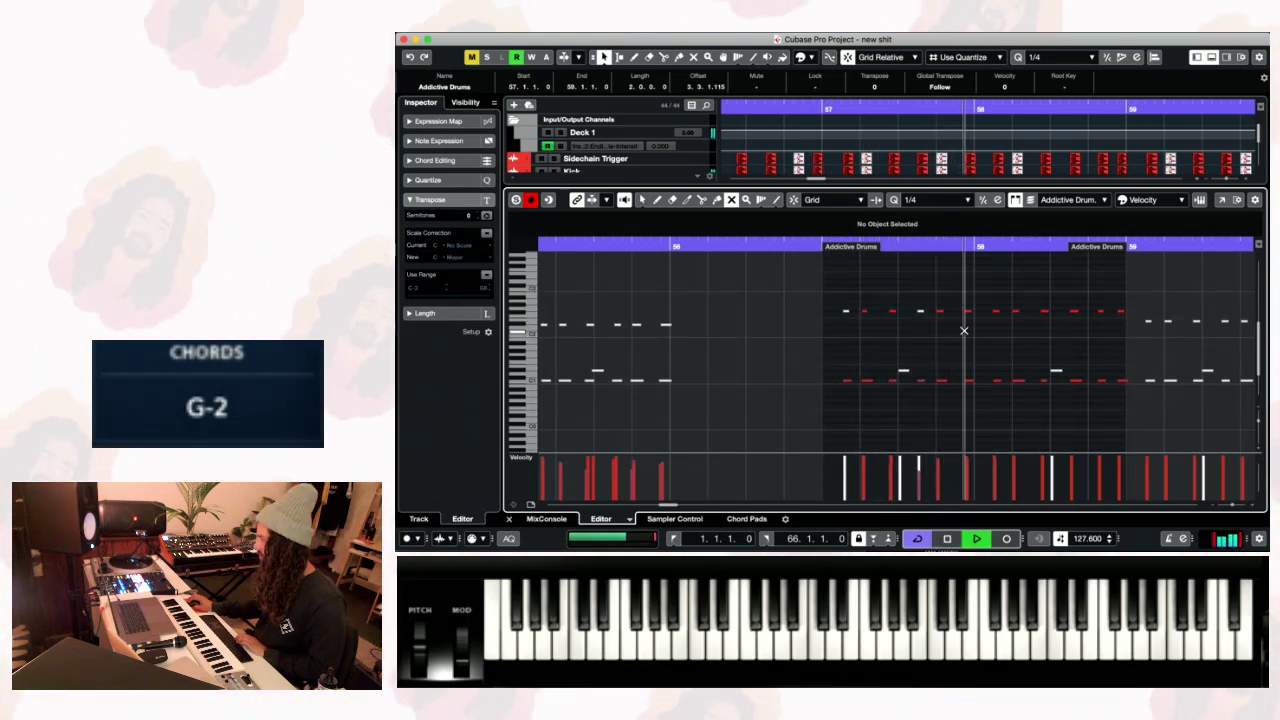
pyautogui.press('space')
pyautogui.moveTo(1000, 334); pyautogui.dragTo(988, 298)
pyautogui.press('space')
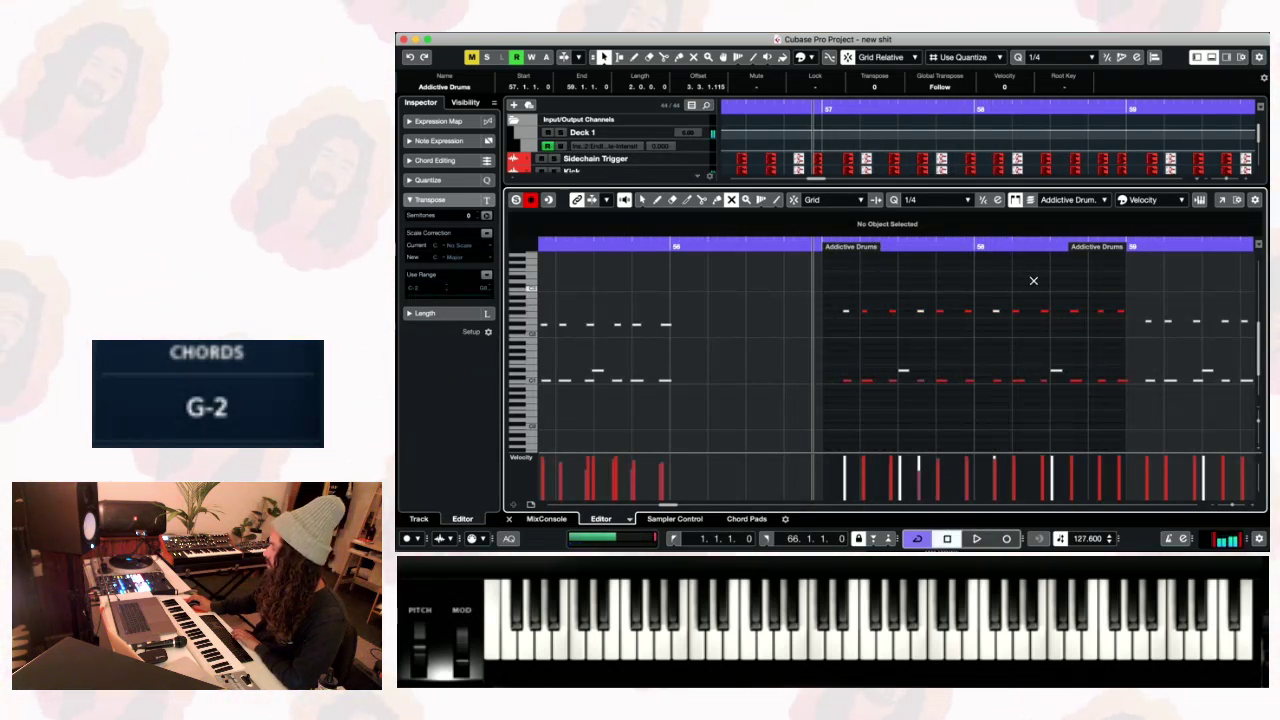
# - Listen to the F#2 pattern with its muted hits through bars 57 and 58
pyautogui.click(1003, 246)
pyautogui.press('space')
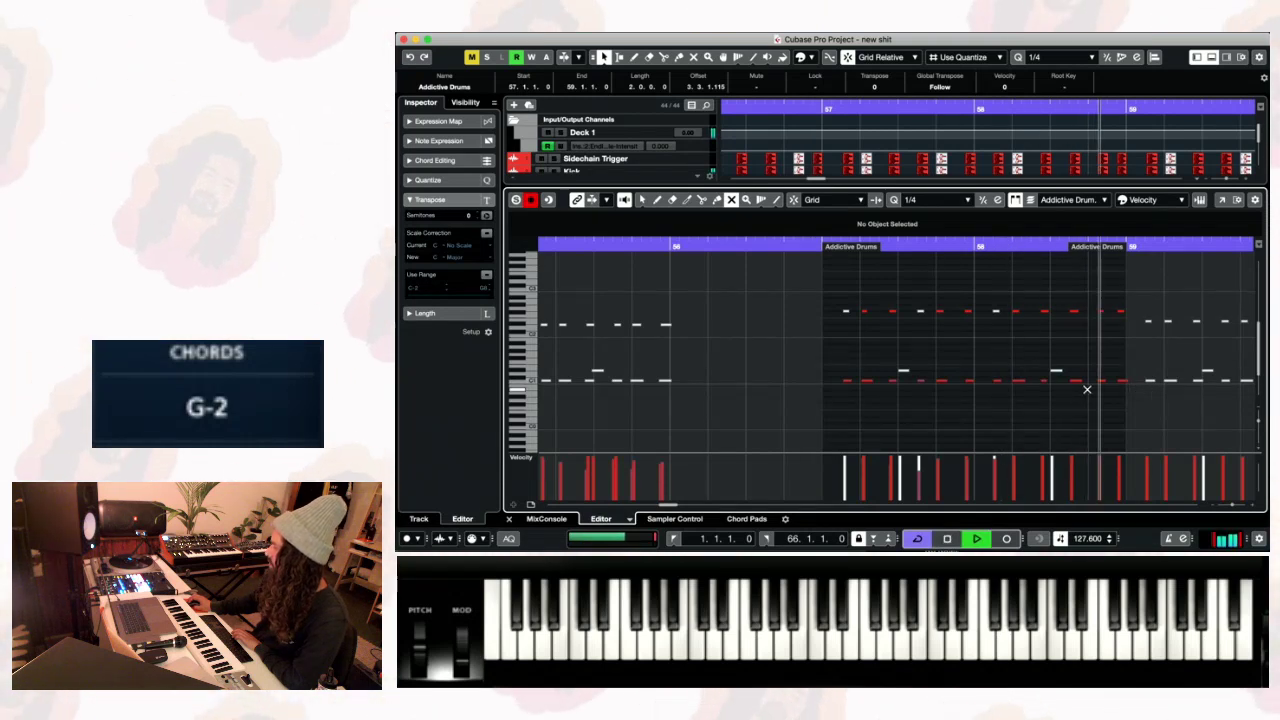
pyautogui.press('space')
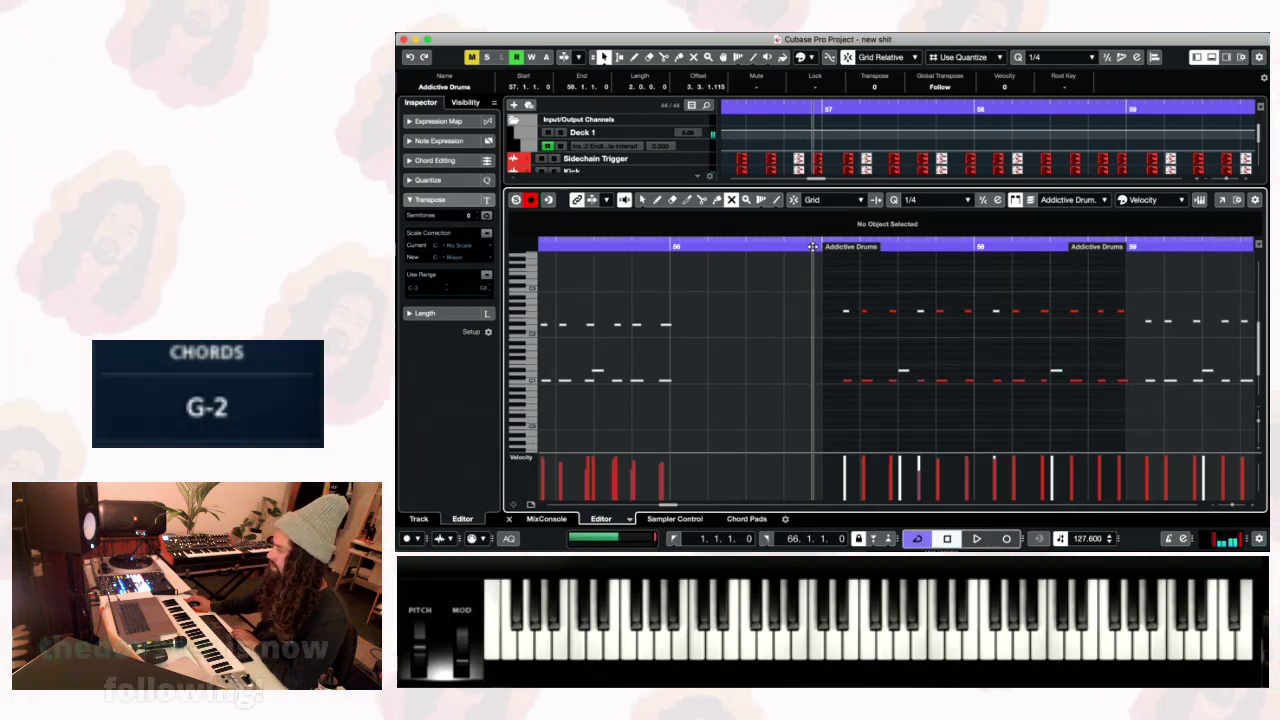
pyautogui.press('space')
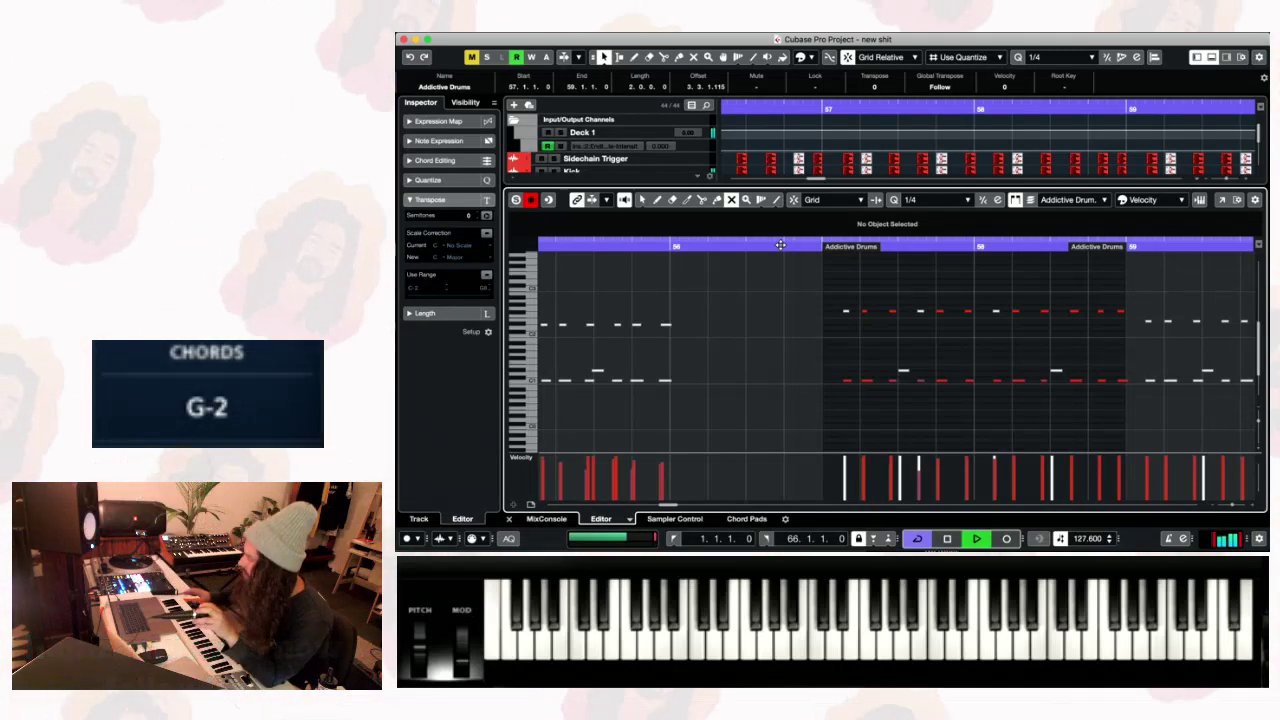
# - Close the drum part's editor and play the wider arrangement from around bar 47
pyautogui.click(794, 249)
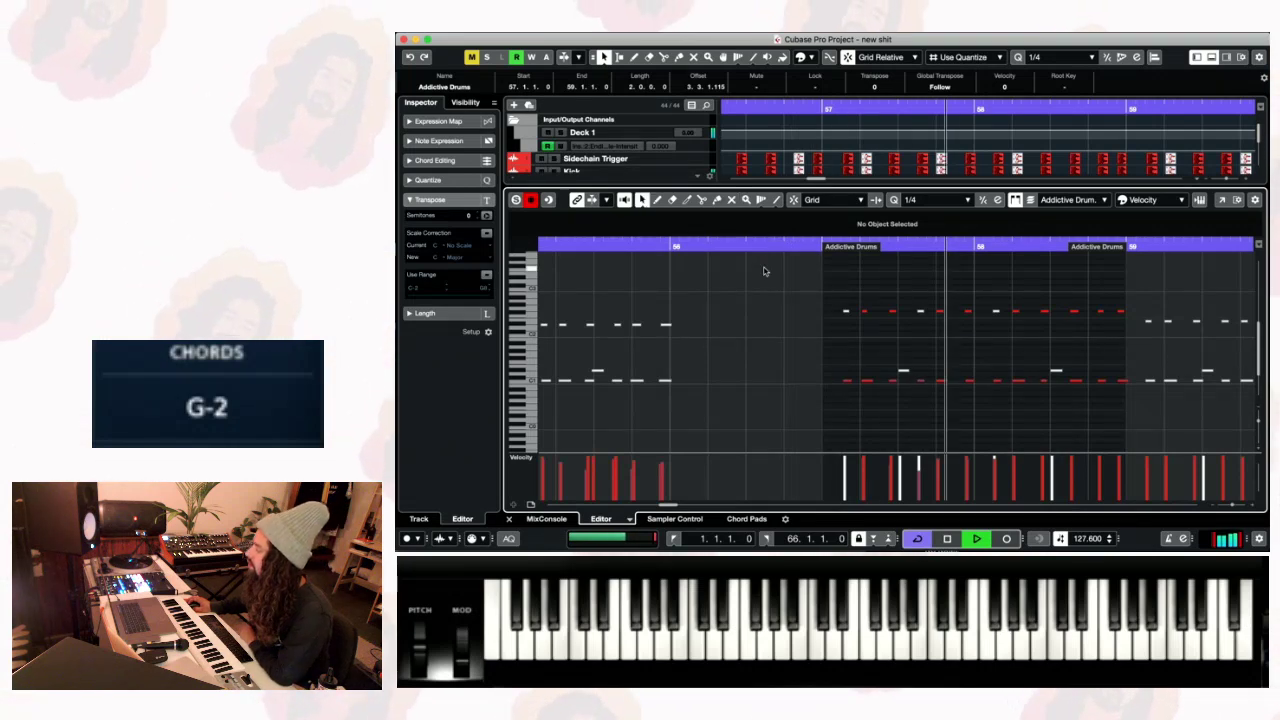
pyautogui.press('Return')
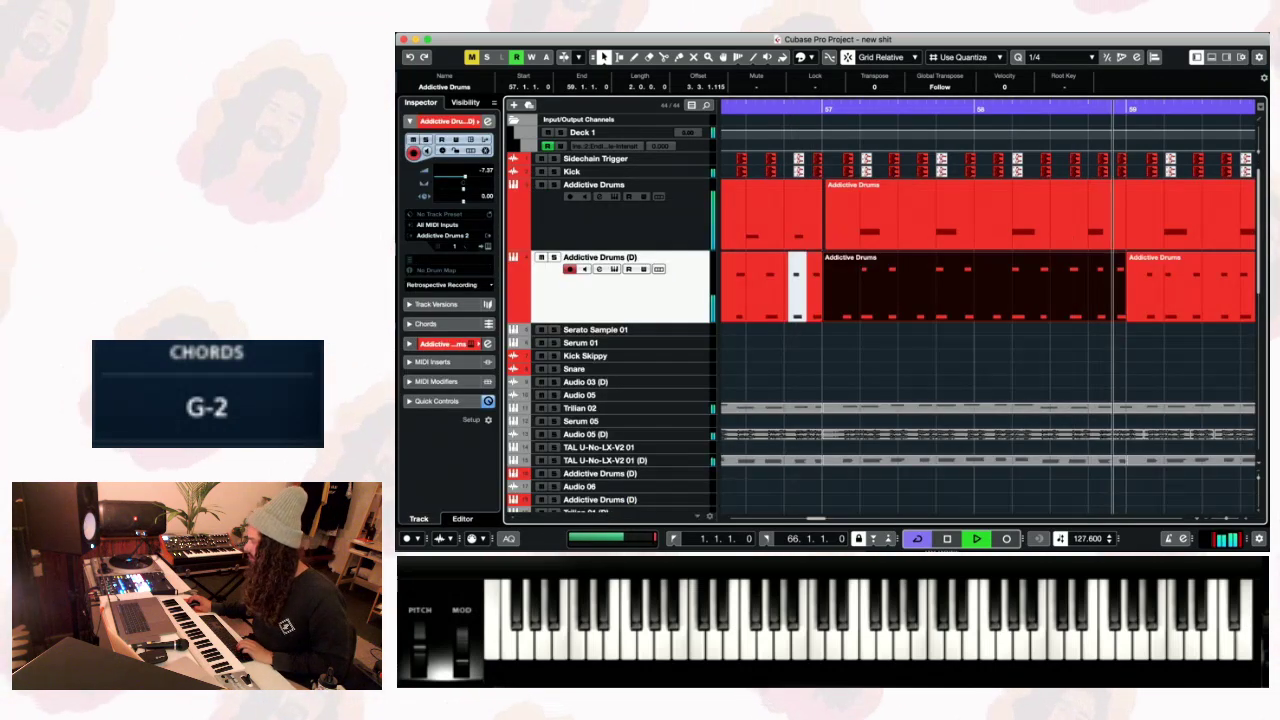
pyautogui.moveTo(1226, 521); pyautogui.dragTo(1220, 520)
pyautogui.press('space')
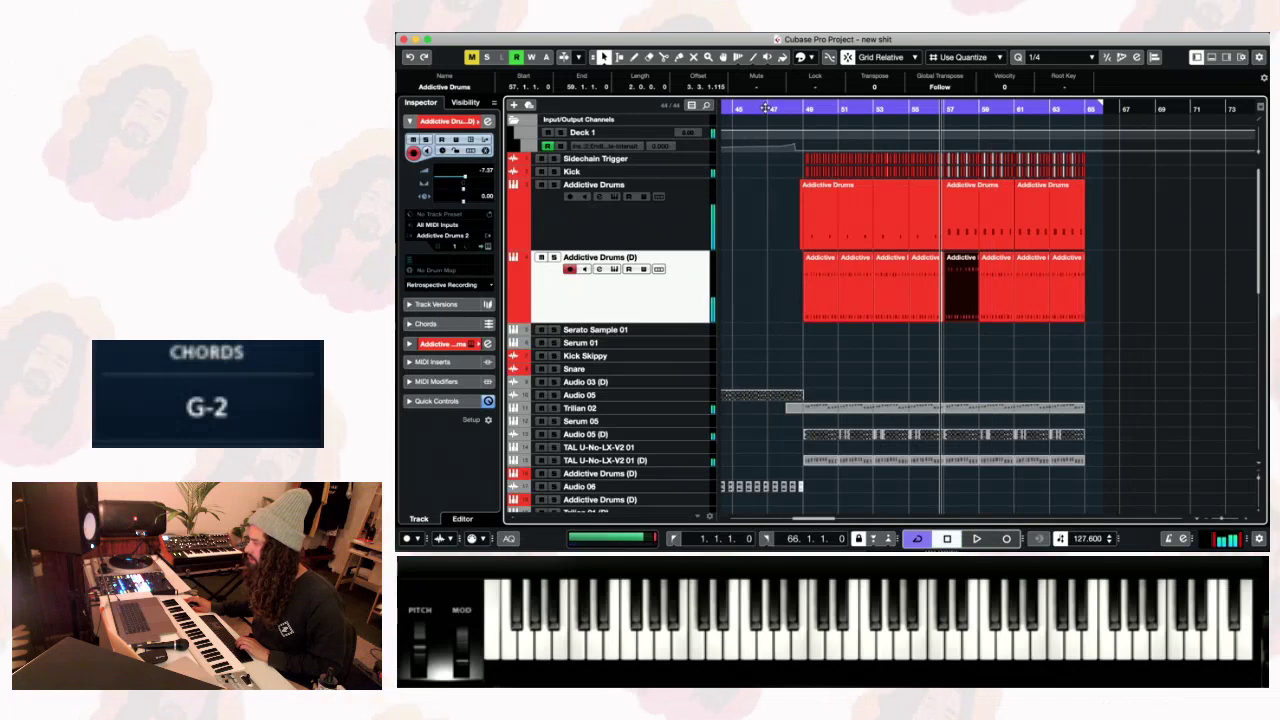
pyautogui.moveTo(765, 108); pyautogui.dragTo(766, 140)
pyautogui.press('space')
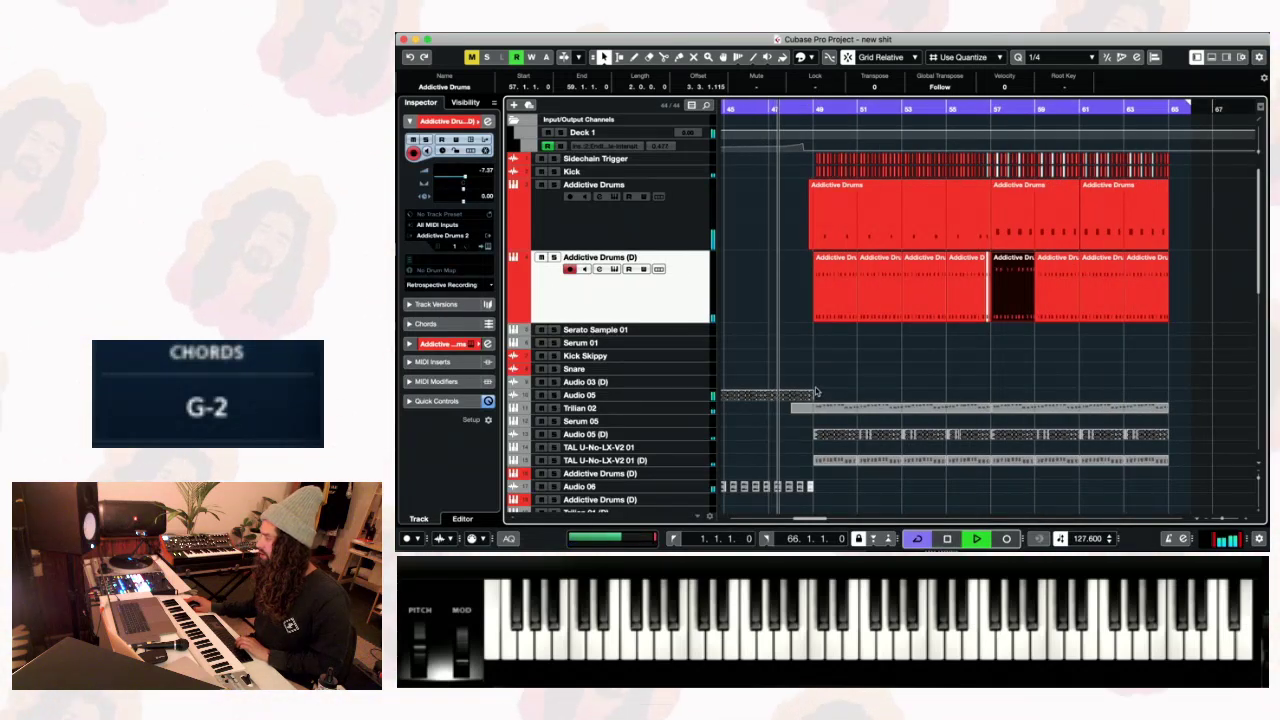
# - Select the Keyscape 01 track and move it up directly beneath the upper Addictive Drums (D) track
pyautogui.scroll(-10, 815, 392)
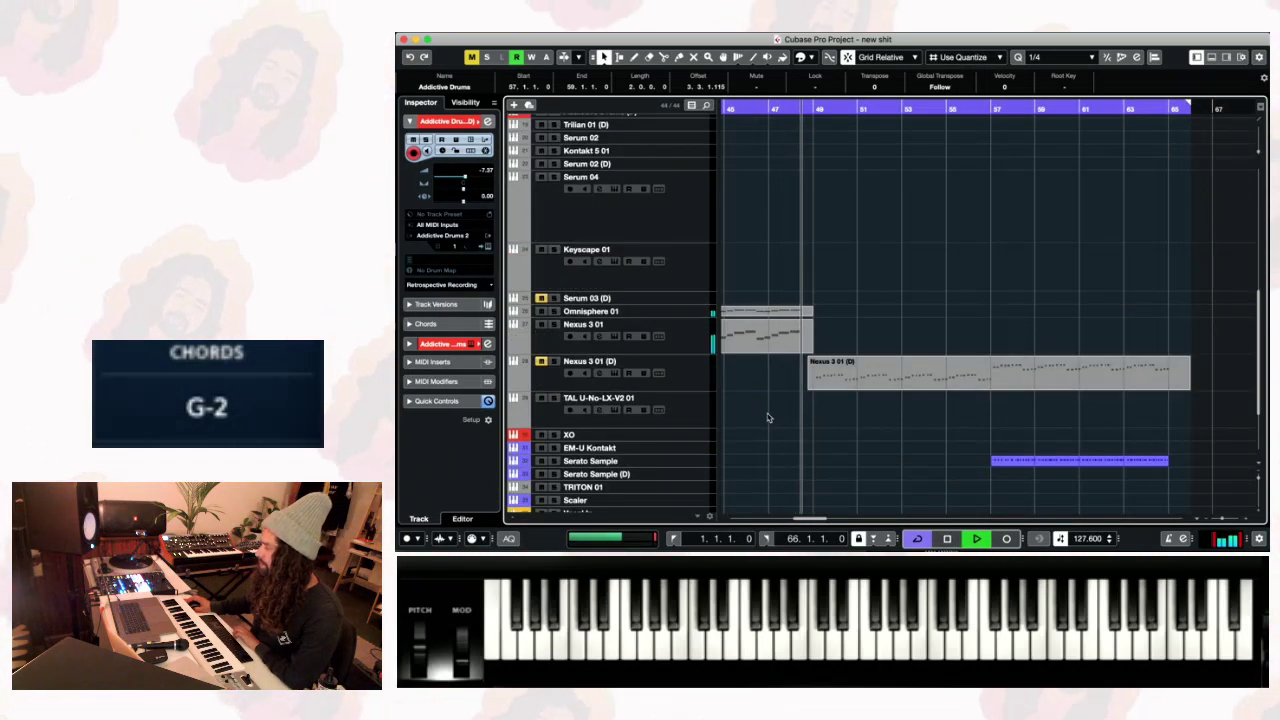
pyautogui.scroll(-1, 766, 414)
pyautogui.scroll(-2, 766, 415)
pyautogui.click(681, 219)
pyautogui.press('space')
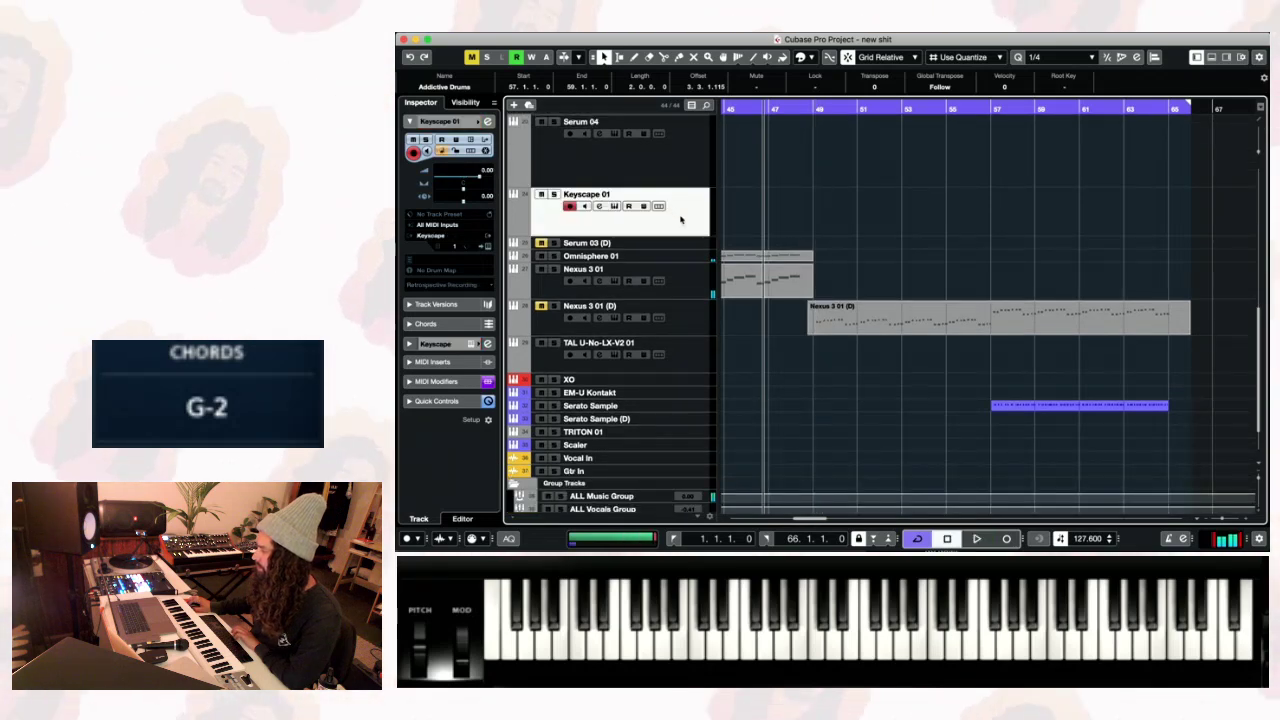
pyautogui.scroll(6, 681, 215)
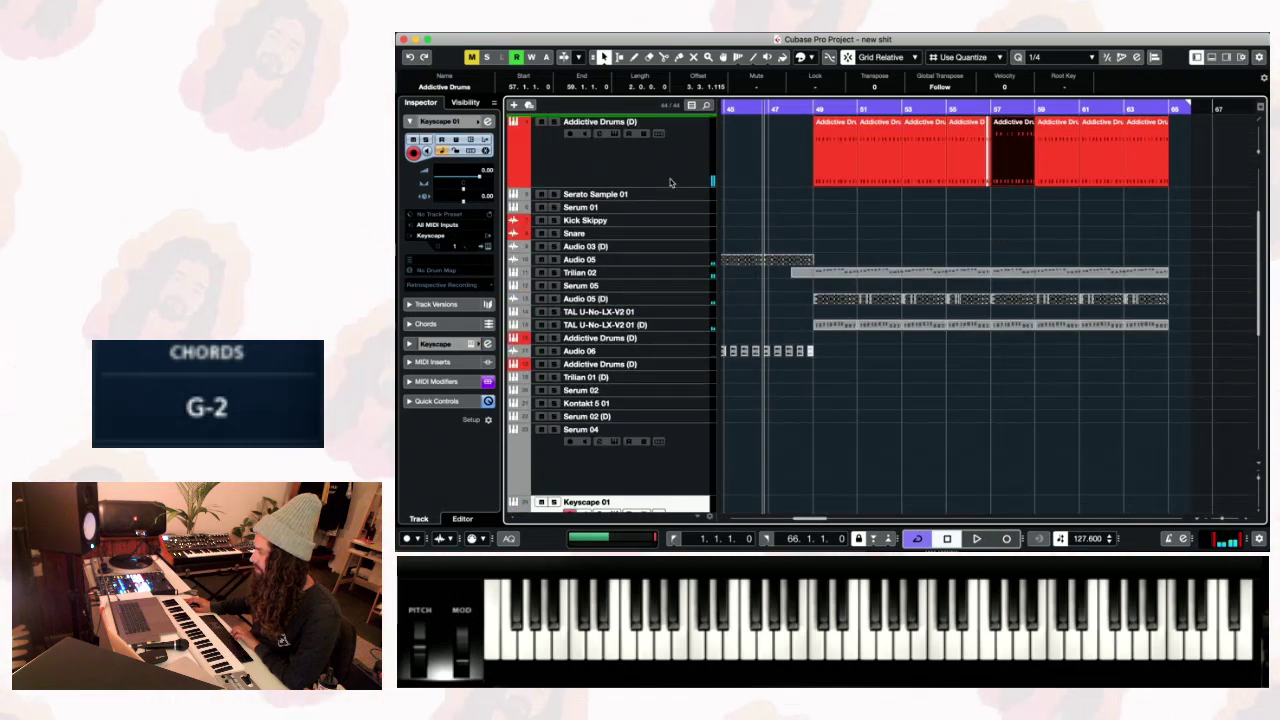
pyautogui.moveTo(670, 182); pyautogui.dragTo(678, 313)
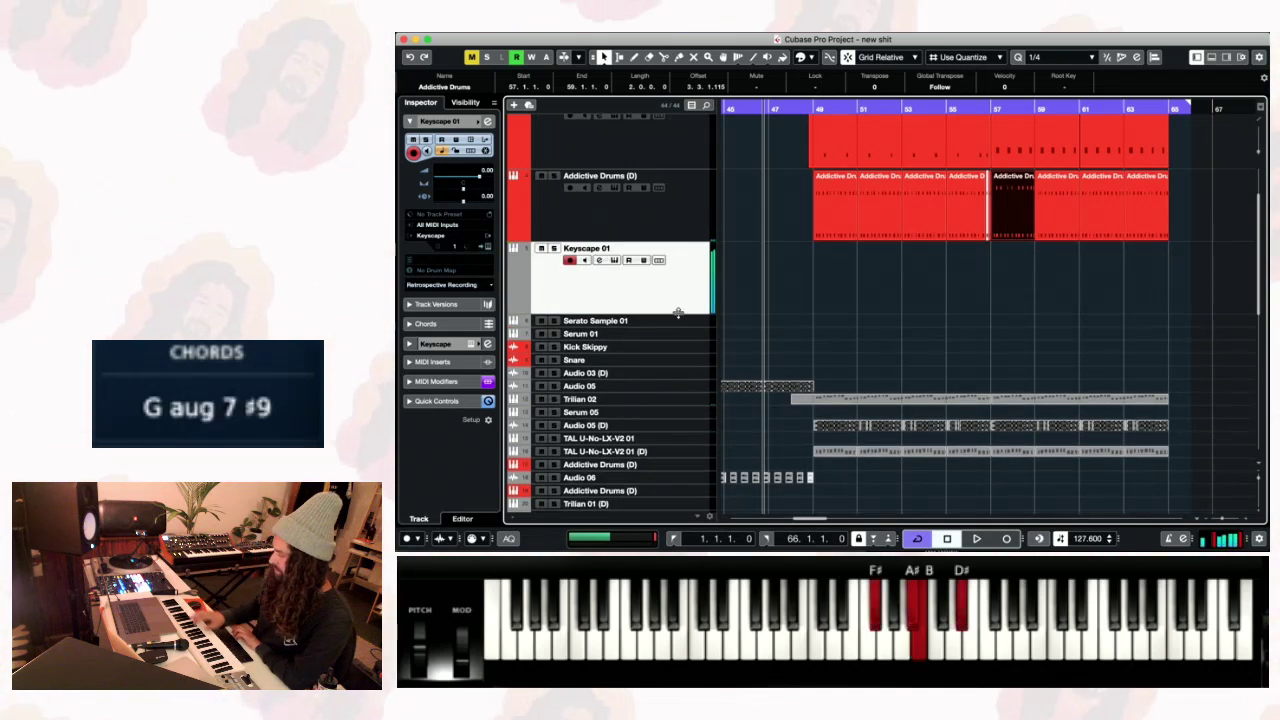
# - Play the arrangement from bar 49 while trying out chords on Keyscape 01
pyautogui.press('space')
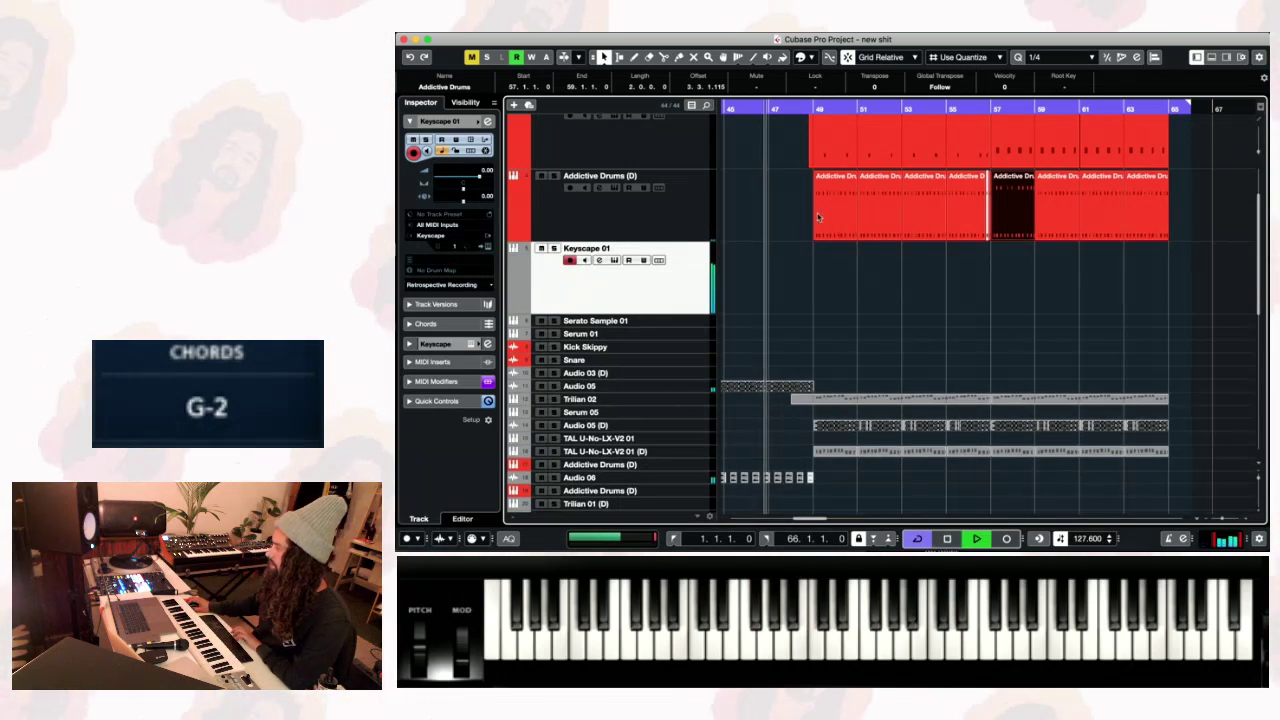
pyautogui.click(812, 108)
pyautogui.press('space')
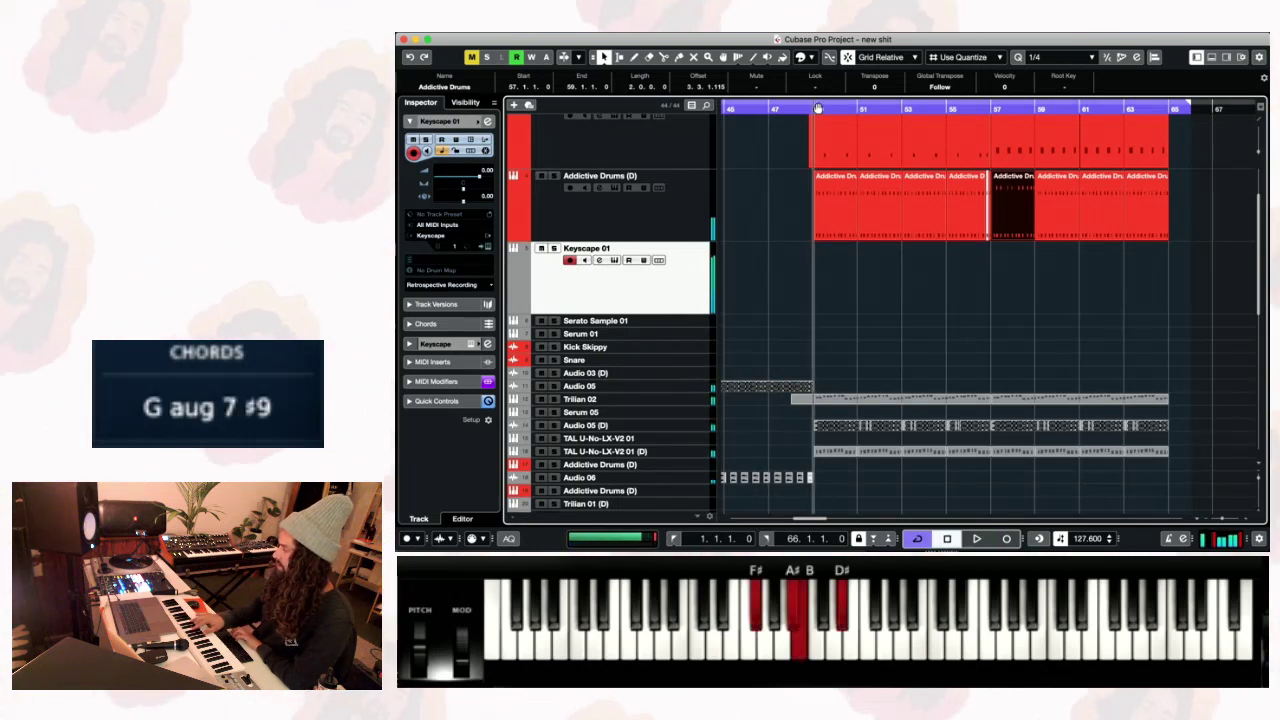
pyautogui.press('space')
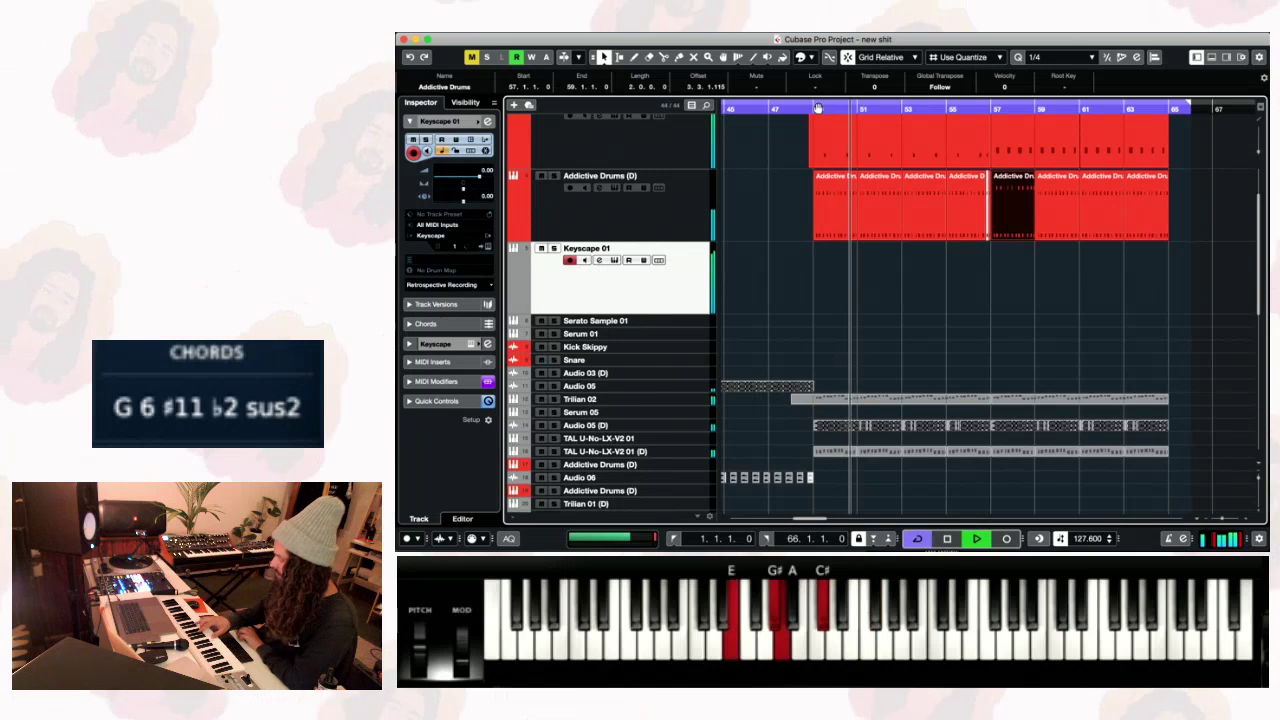
pyautogui.press('space')
pyautogui.press('space')
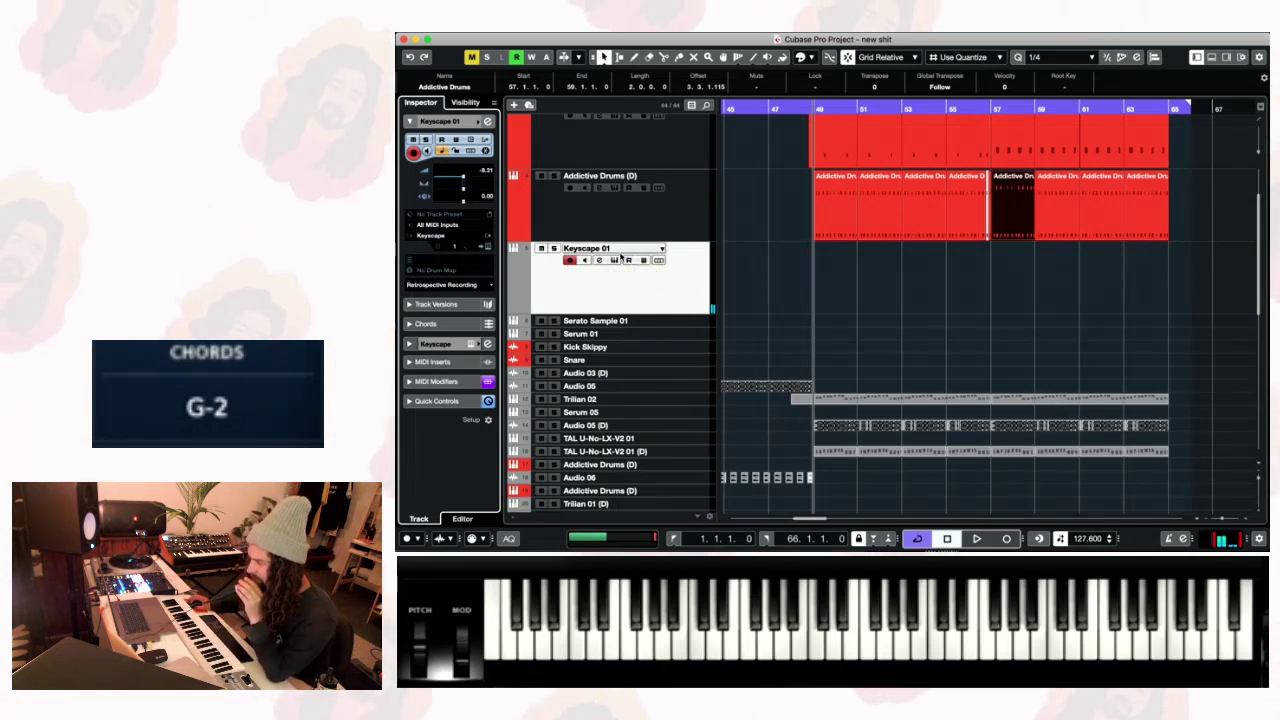
# - Add Chorder as the first MIDI insert on Keyscape 01 and load its "twitch chord" preset
pyautogui.click(436, 362)
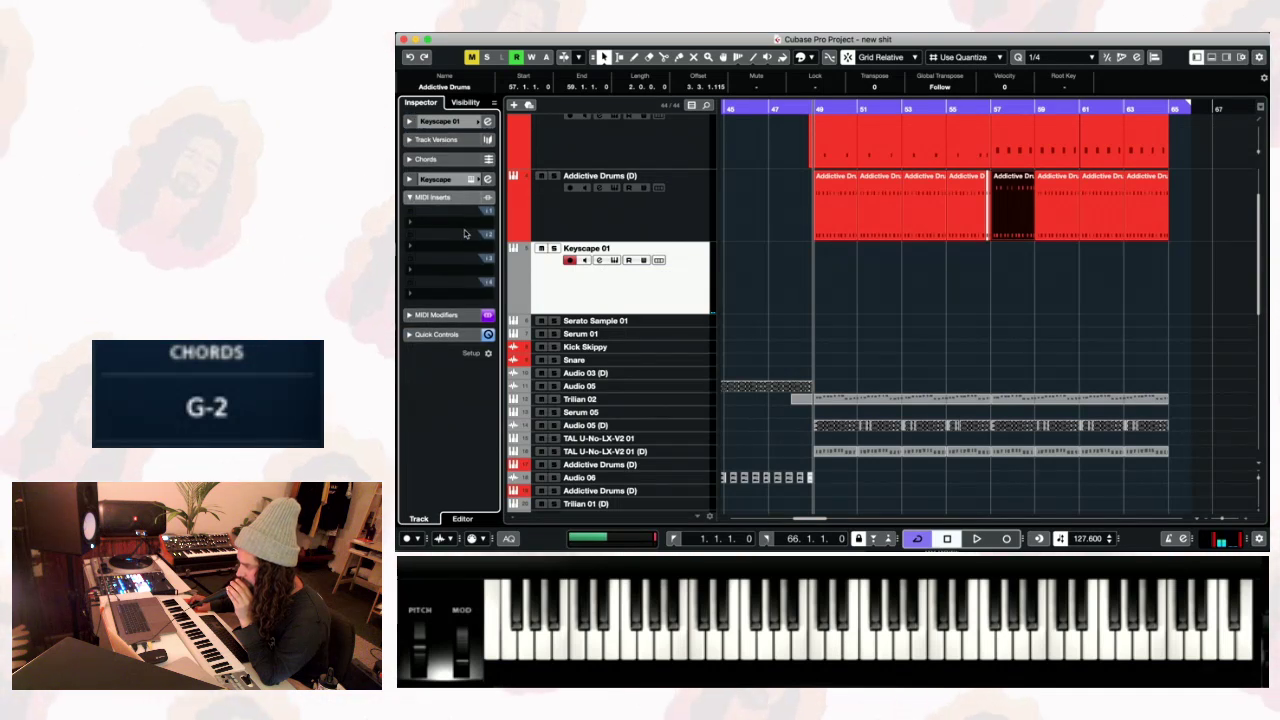
pyautogui.click(464, 234)
pyautogui.click(440, 276)
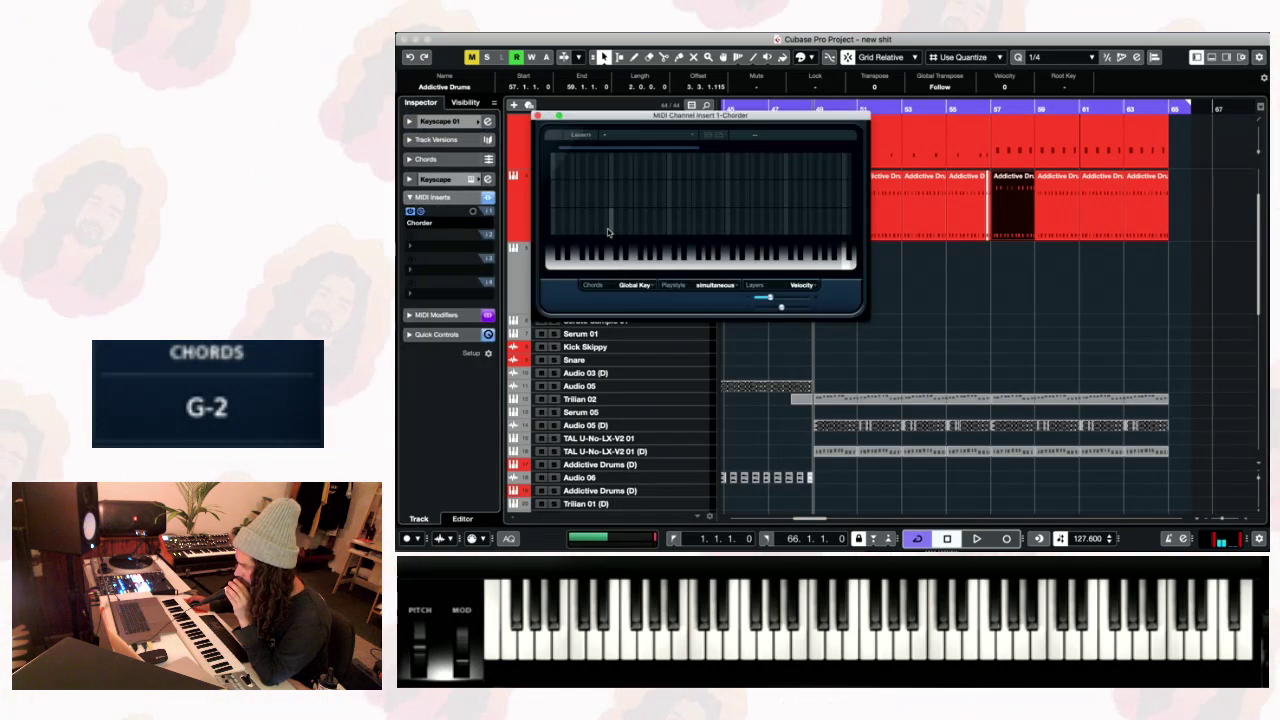
pyautogui.click(604, 134)
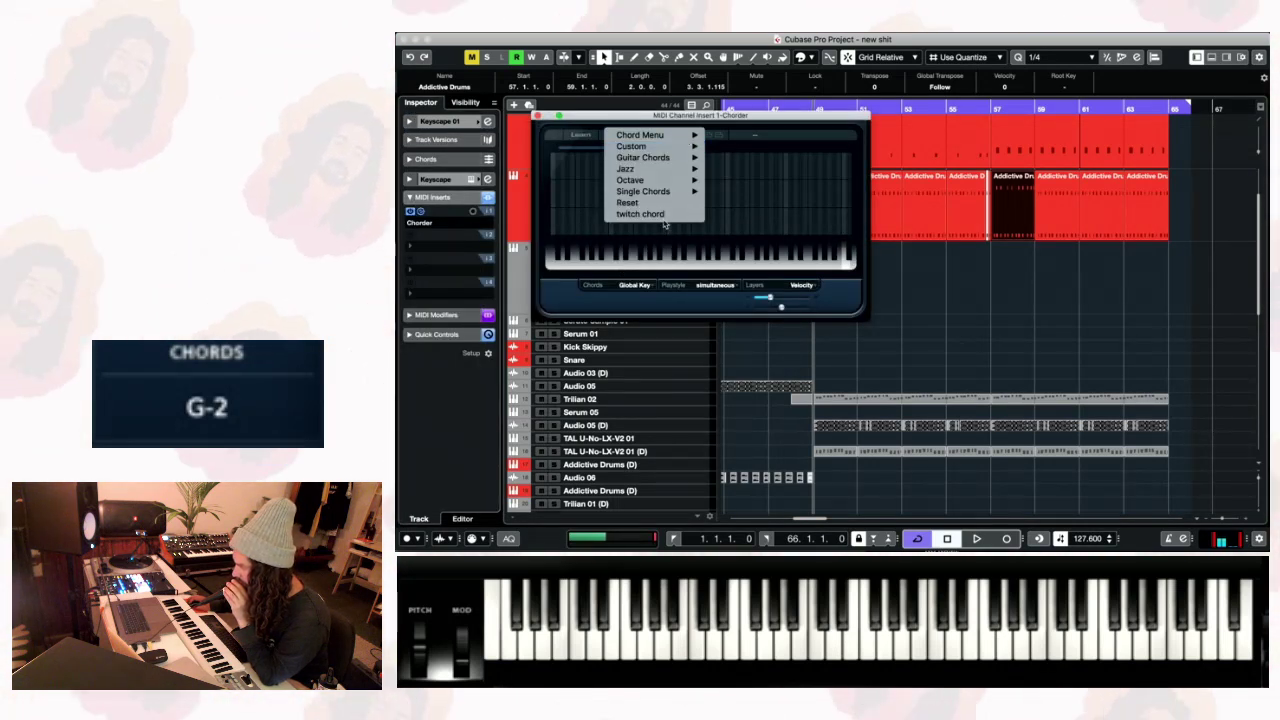
pyautogui.click(663, 221)
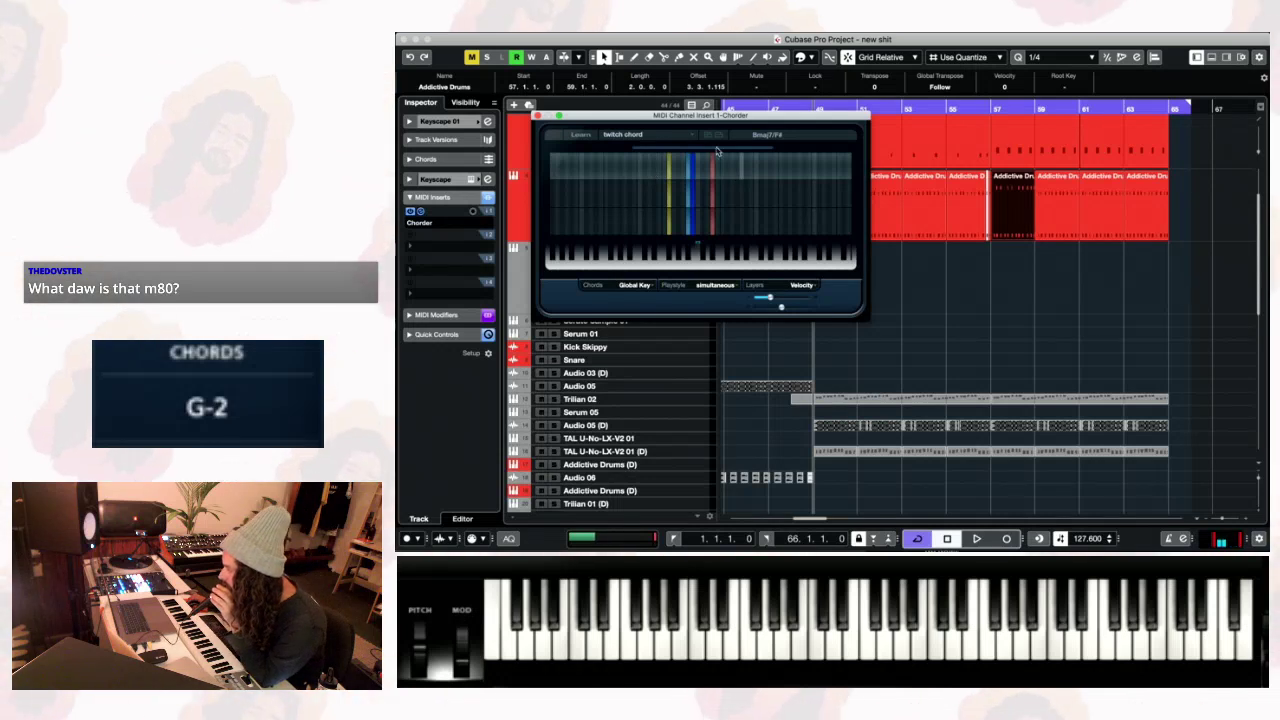
pyautogui.moveTo(656, 117); pyautogui.dragTo(610, 146)
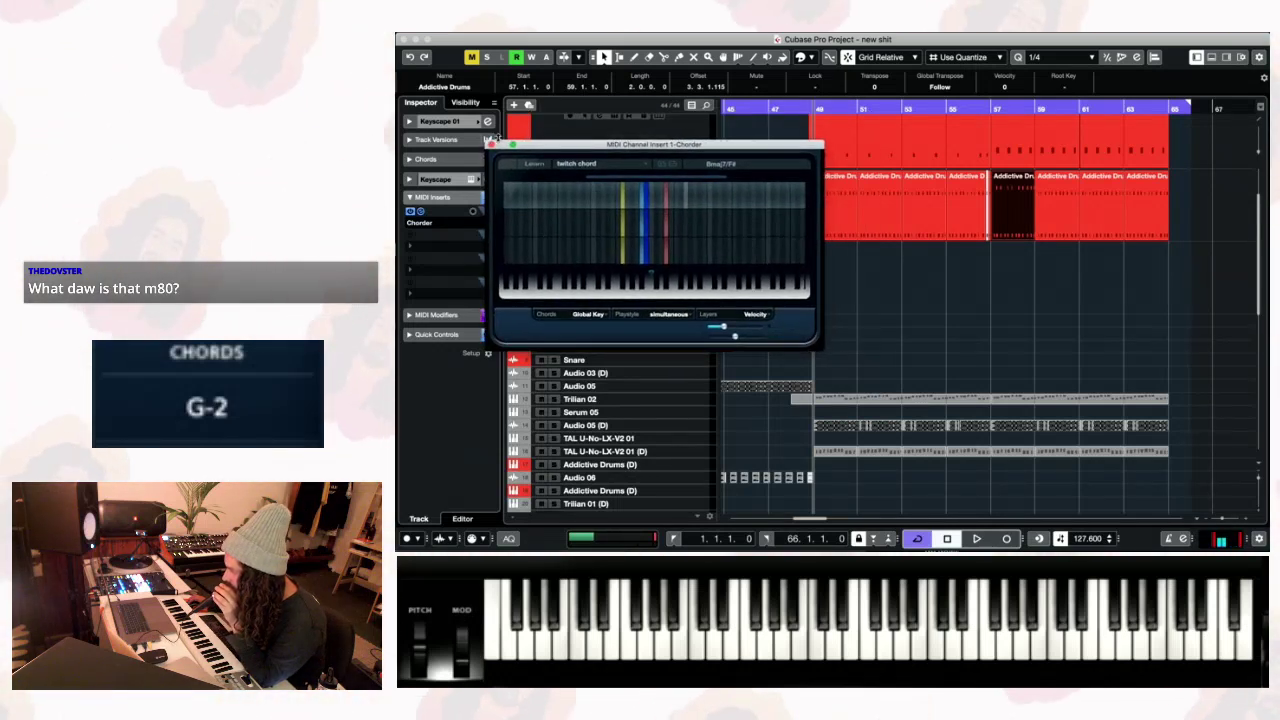
pyautogui.moveTo(522, 150); pyautogui.dragTo(556, 164)
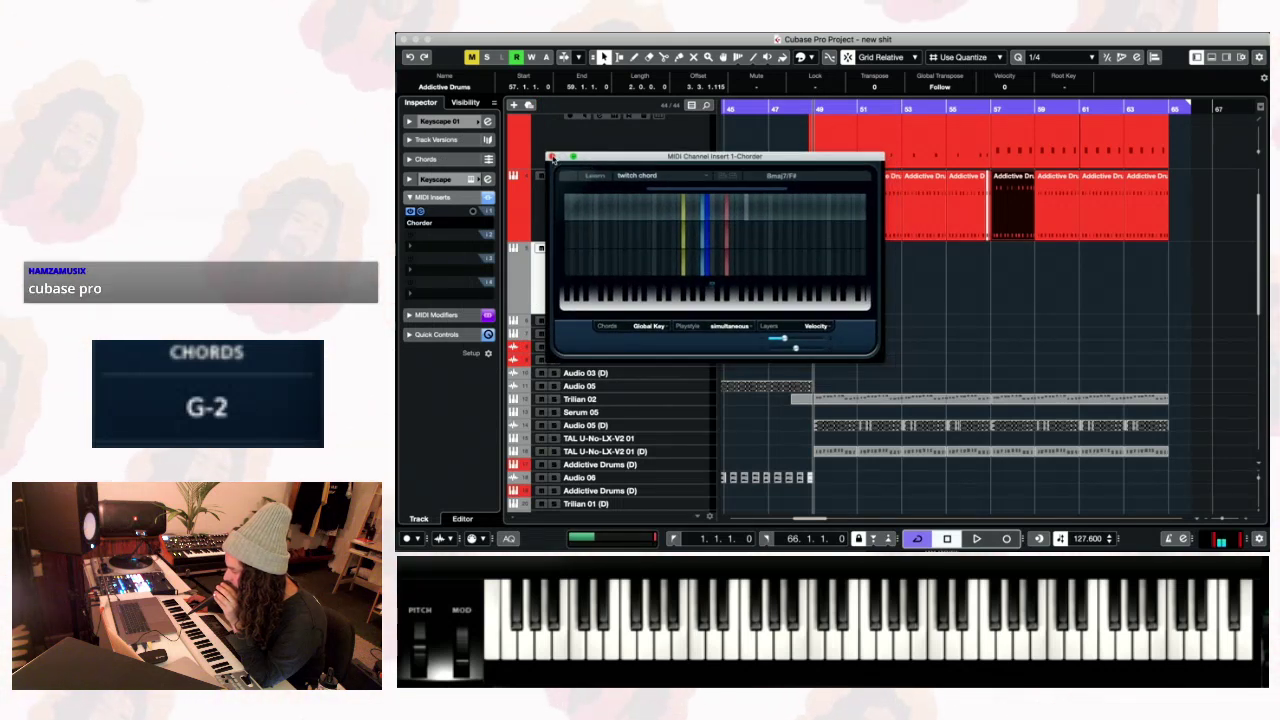
pyautogui.click(551, 158)
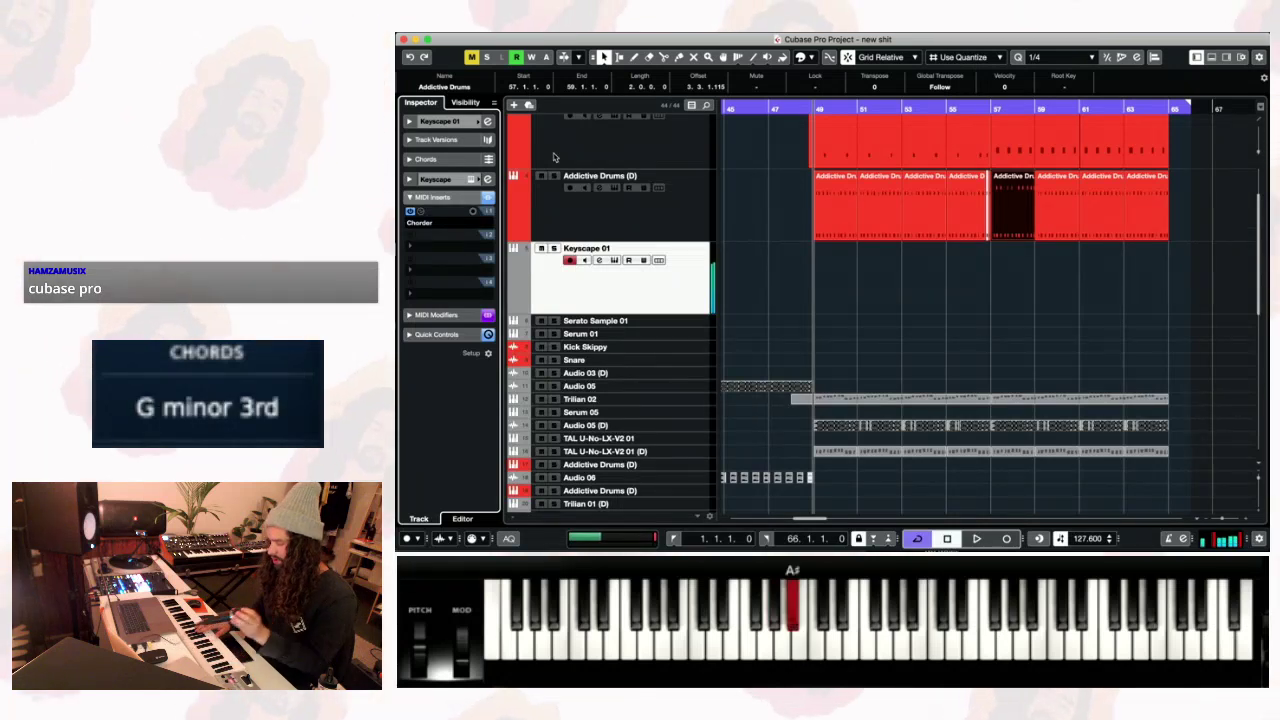
# - Audition single-key chords through Chorder on Keyscape 01 against the playback from bar 49
pyautogui.press('space')
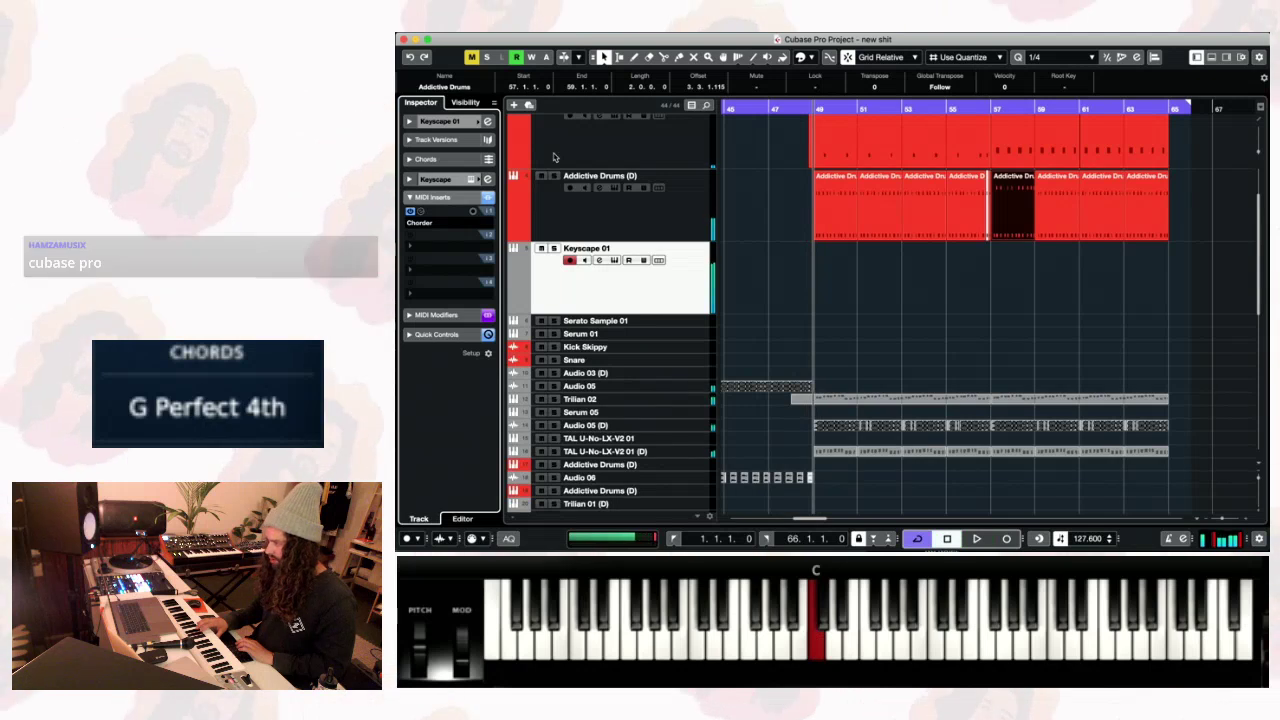
pyautogui.press('space')
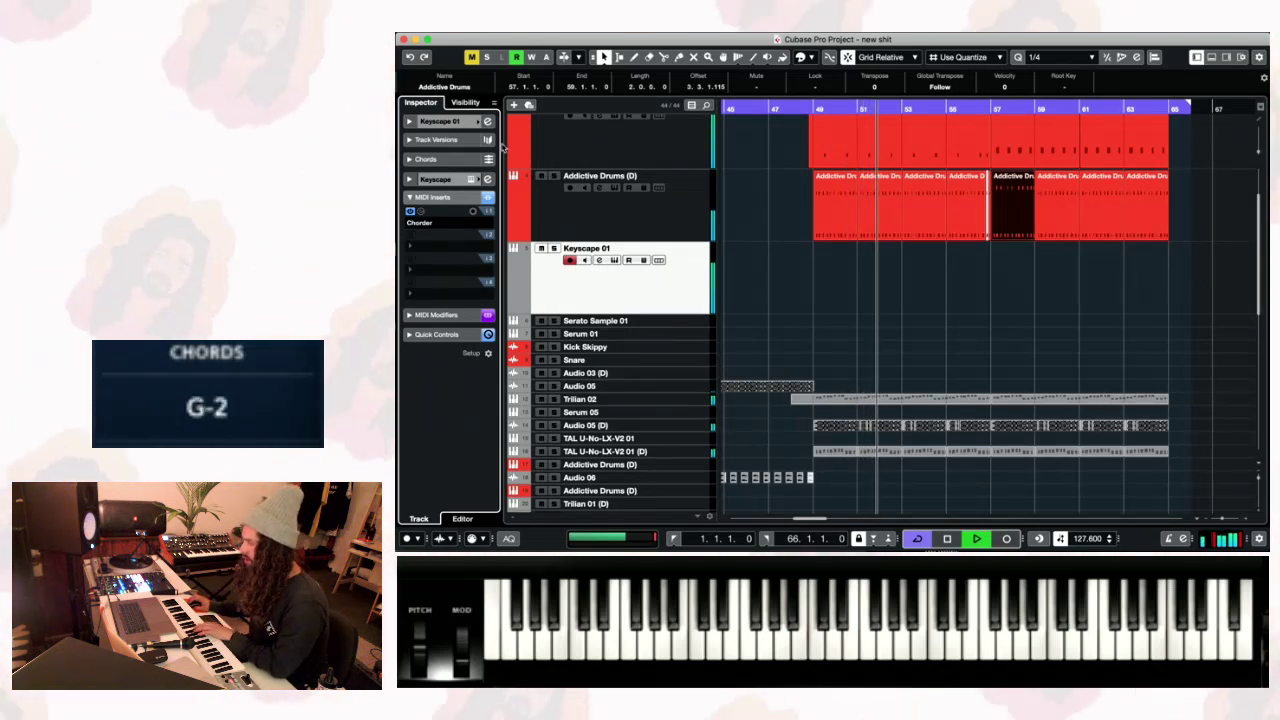
pyautogui.press('space')
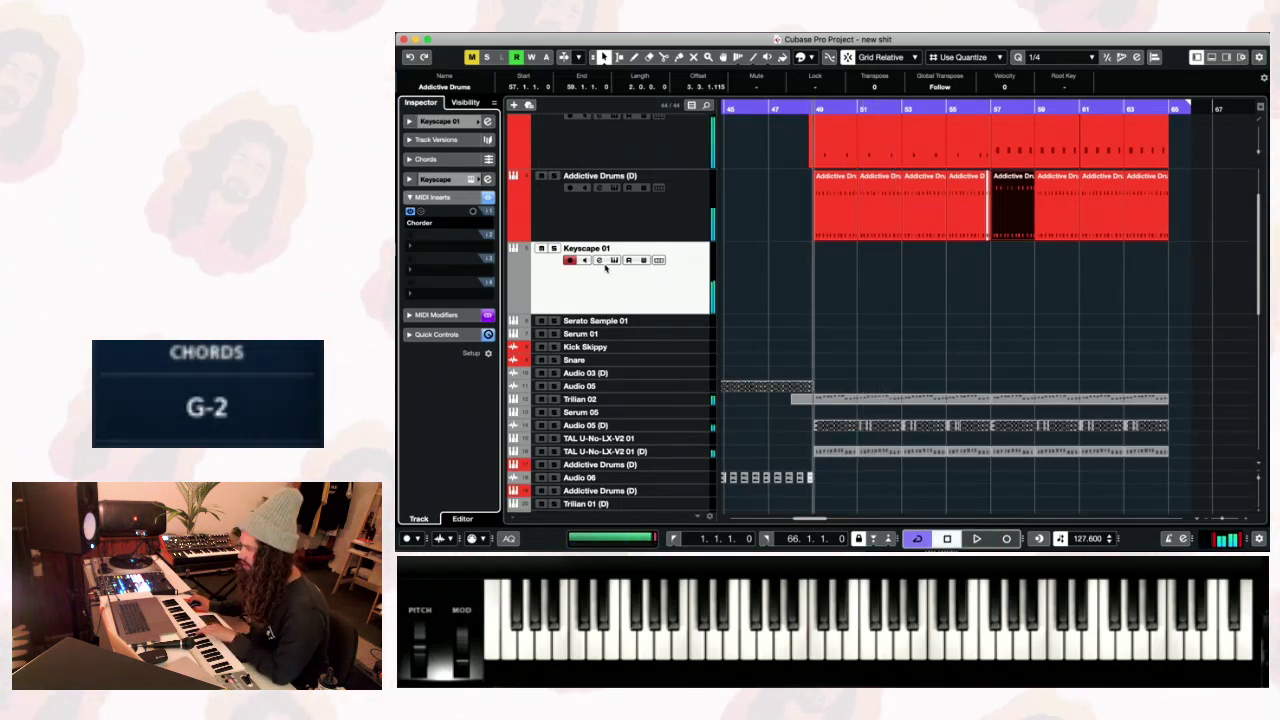
# - Open the Keyscape 01 channel settings, search the insert effects for "multi" and add VPS Multiband Sidechain
pyautogui.click(599, 260)
pyautogui.click(398, 168)
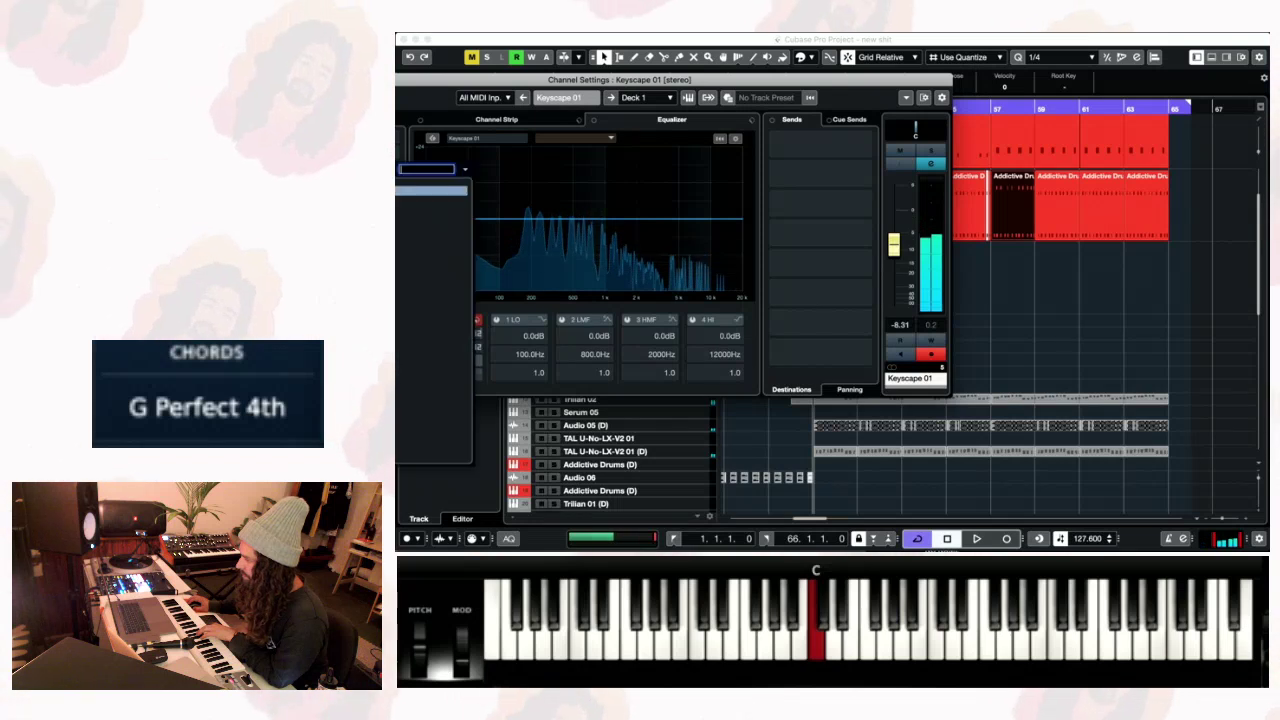
pyautogui.write('mult')
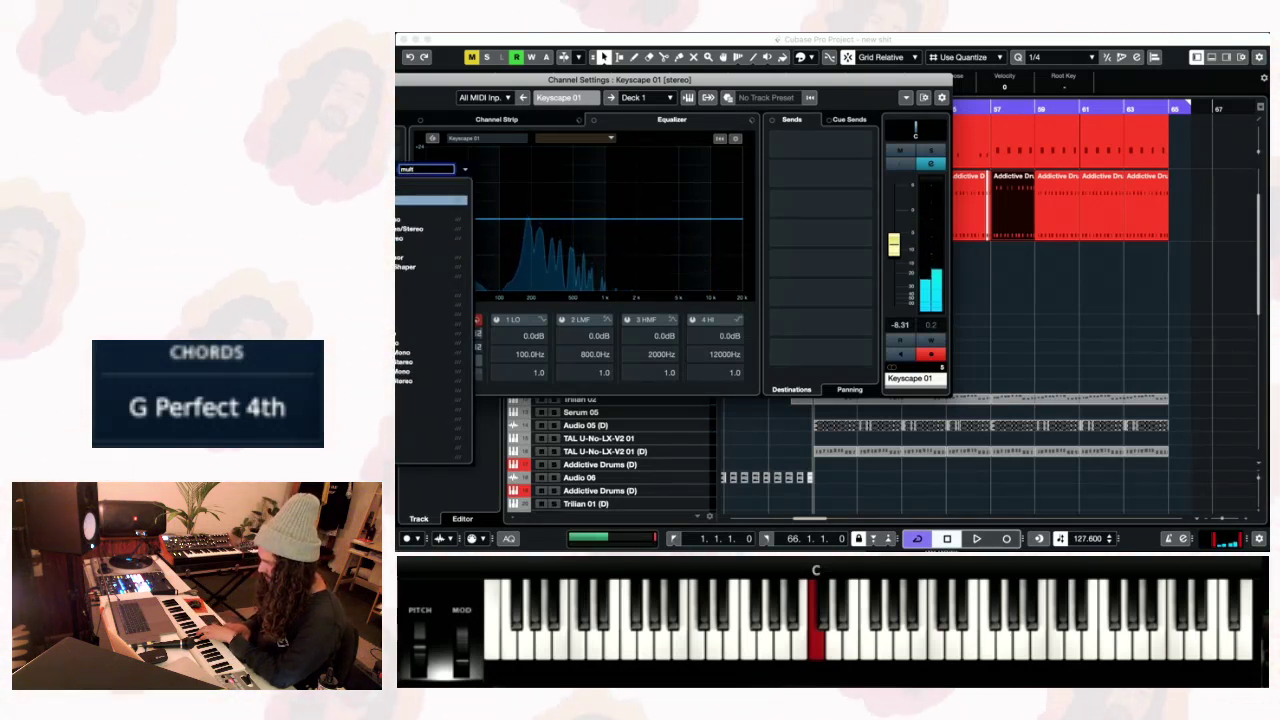
pyautogui.write('i')
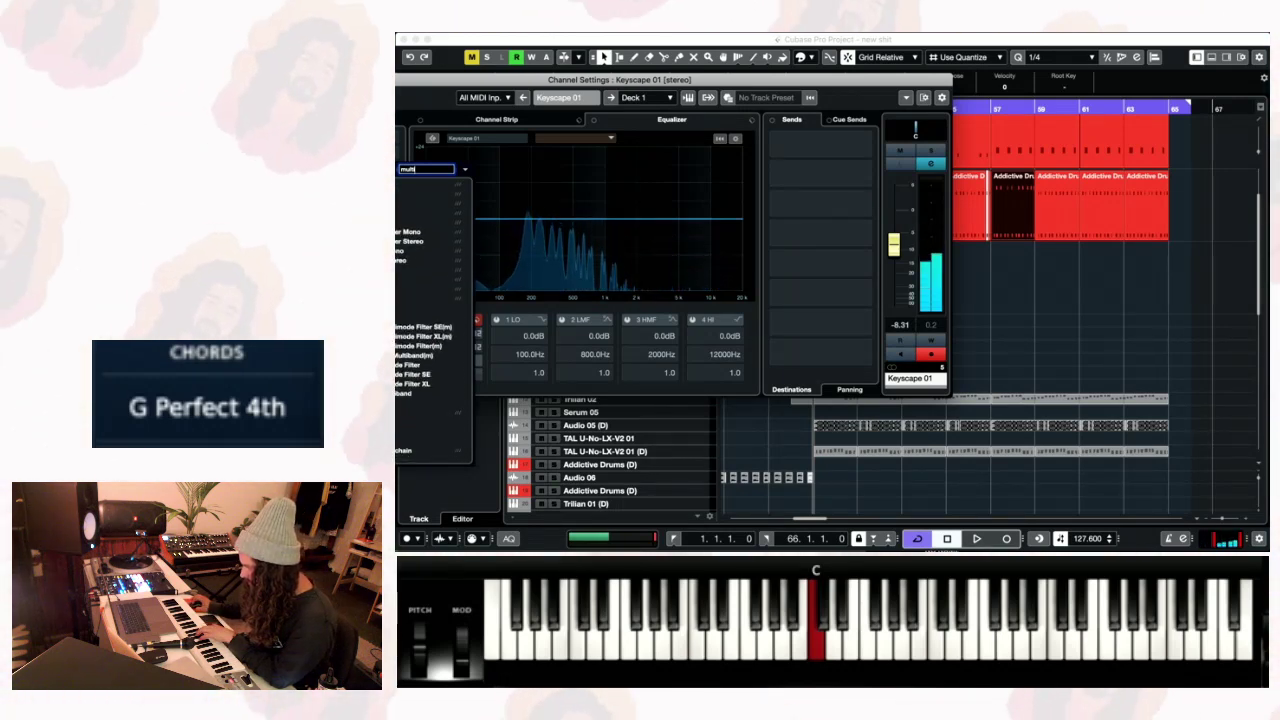
pyautogui.click(403, 450)
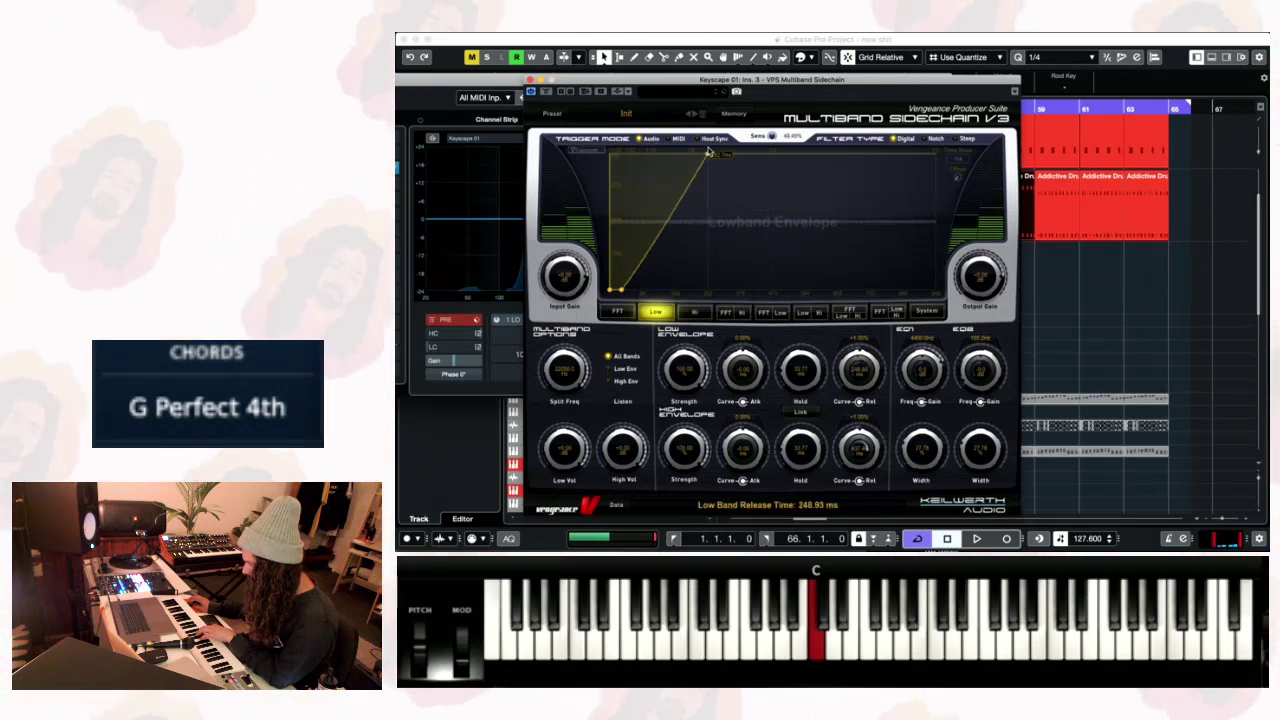
# - Shorten the sidechain's low-band release, set its sensitivity to 44.71% and reduce its low-band strength during playback
pyautogui.moveTo(636, 204); pyautogui.dragTo(639, 218)
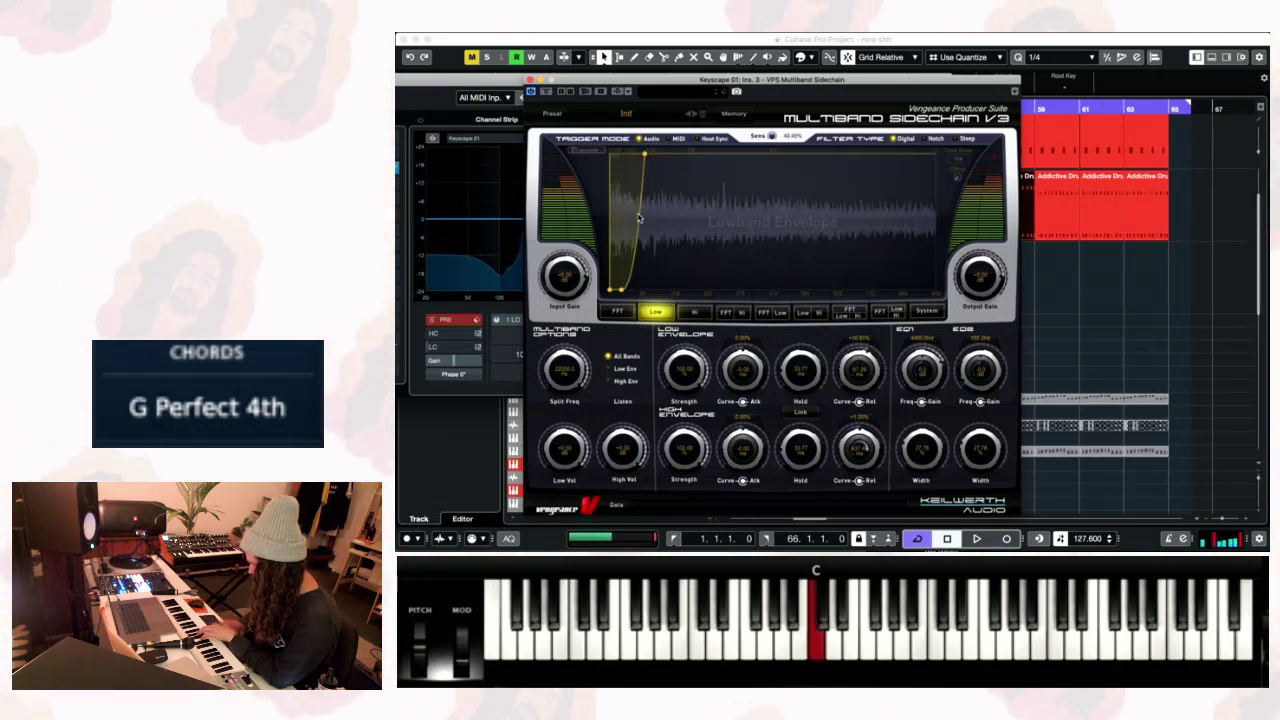
pyautogui.press('space')
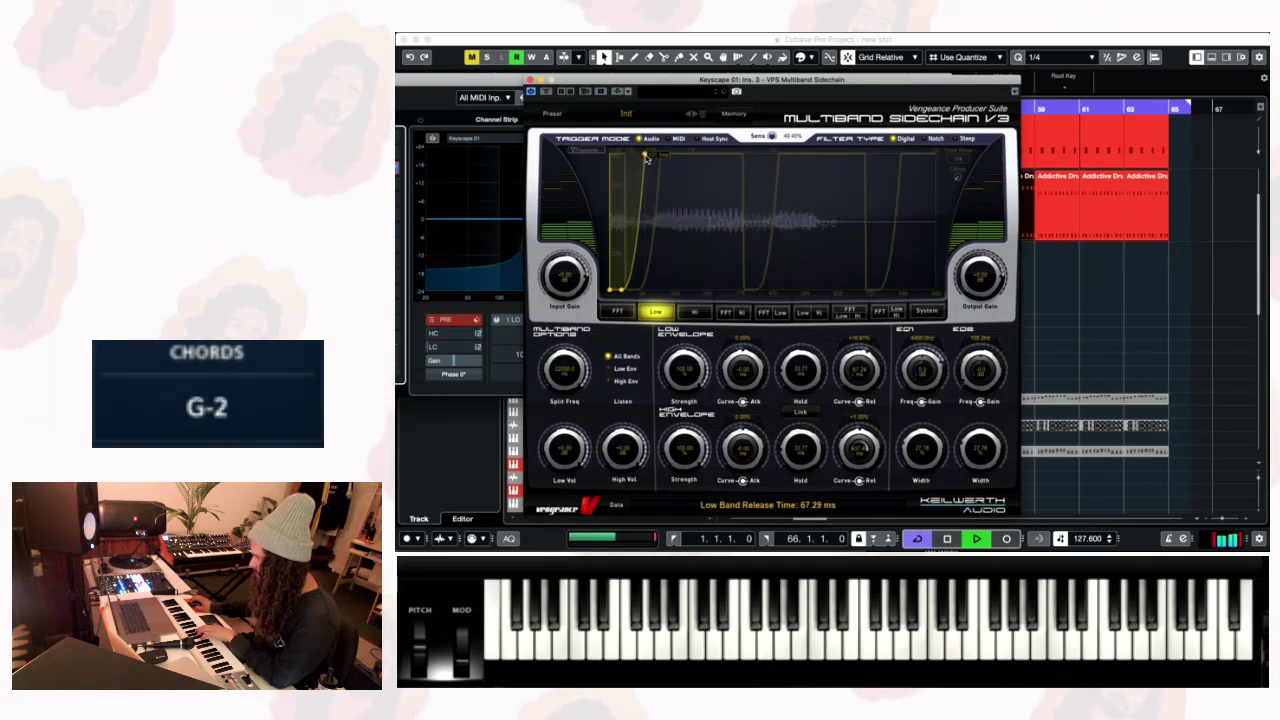
pyautogui.moveTo(646, 160); pyautogui.dragTo(622, 150)
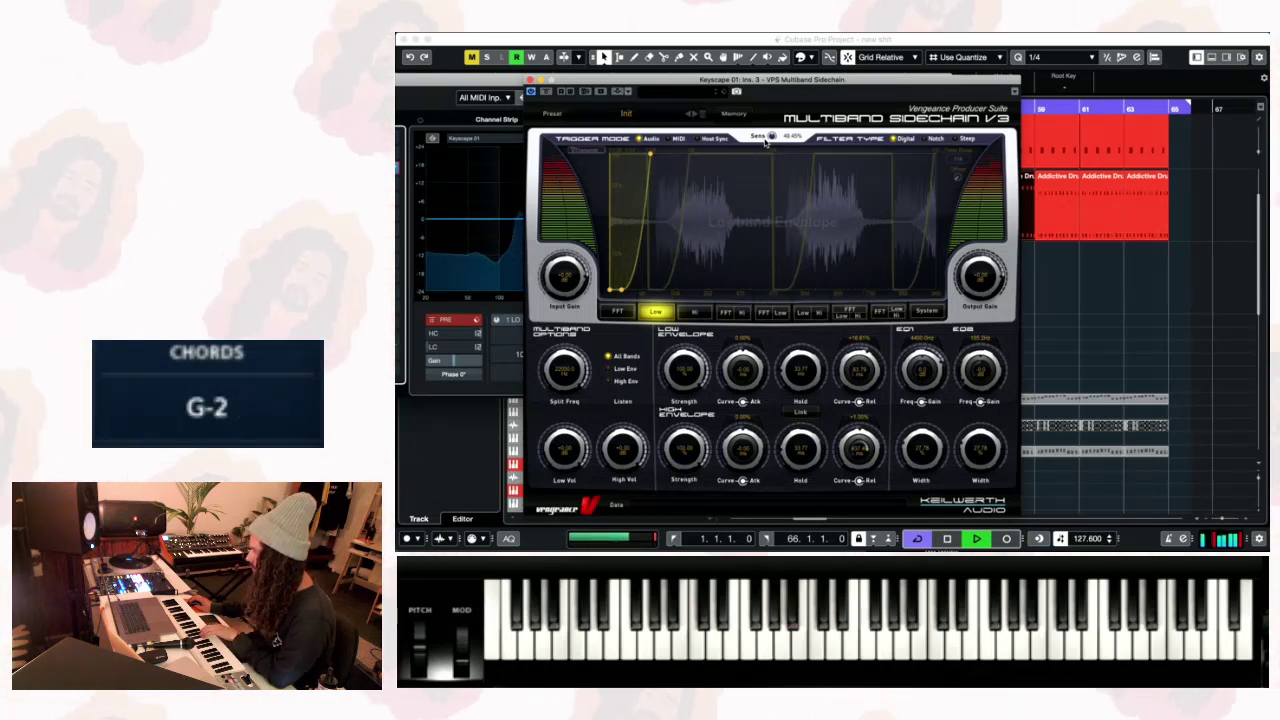
pyautogui.moveTo(773, 141); pyautogui.dragTo(773, 143)
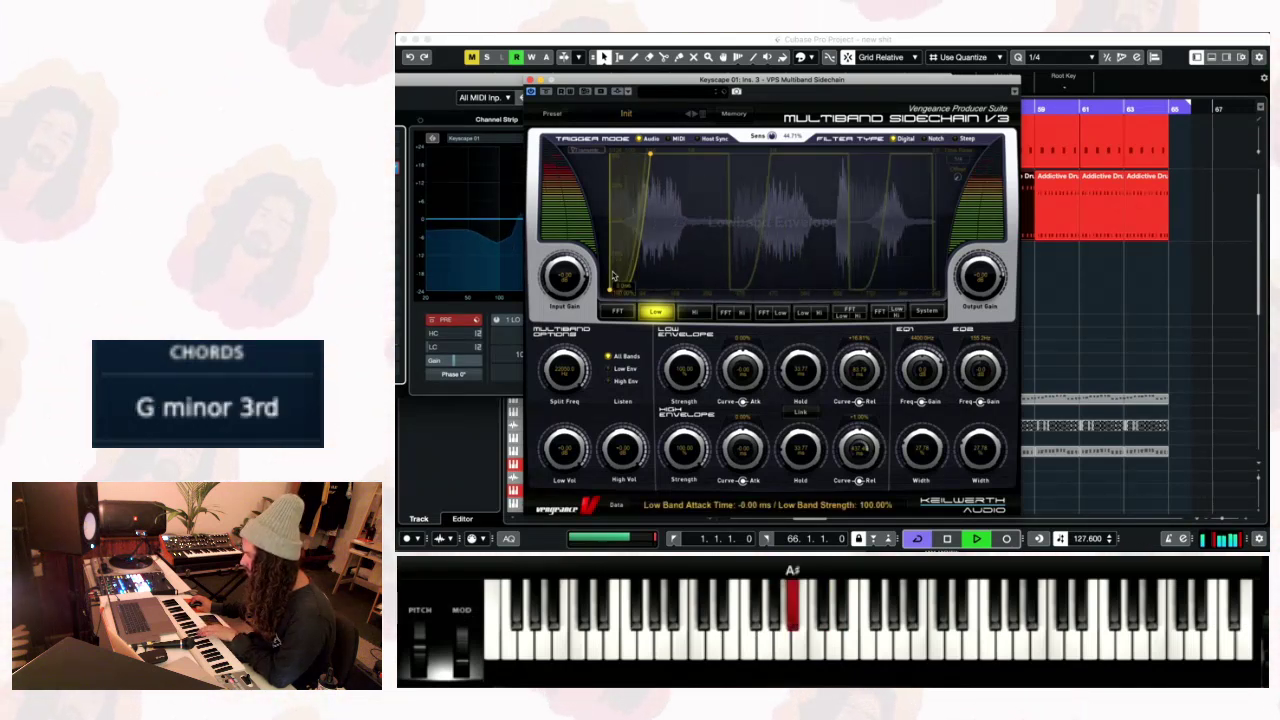
pyautogui.moveTo(612, 292); pyautogui.dragTo(570, 193)
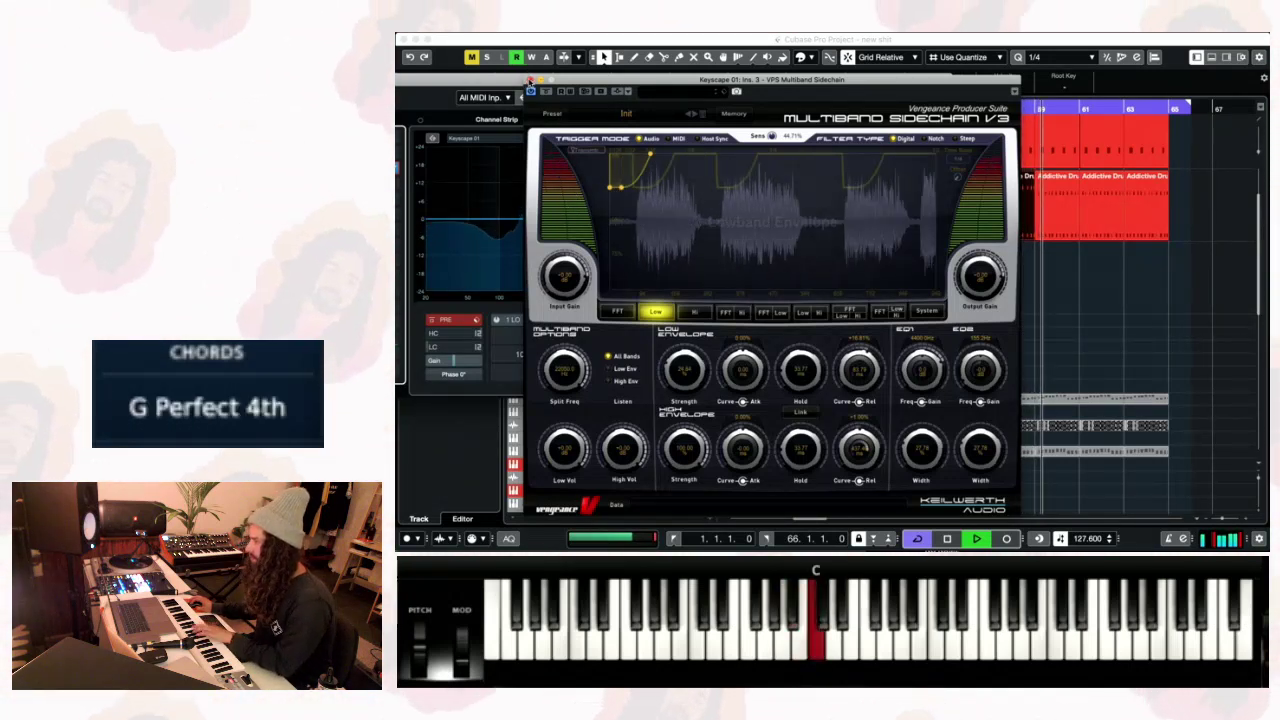
pyautogui.click(530, 80)
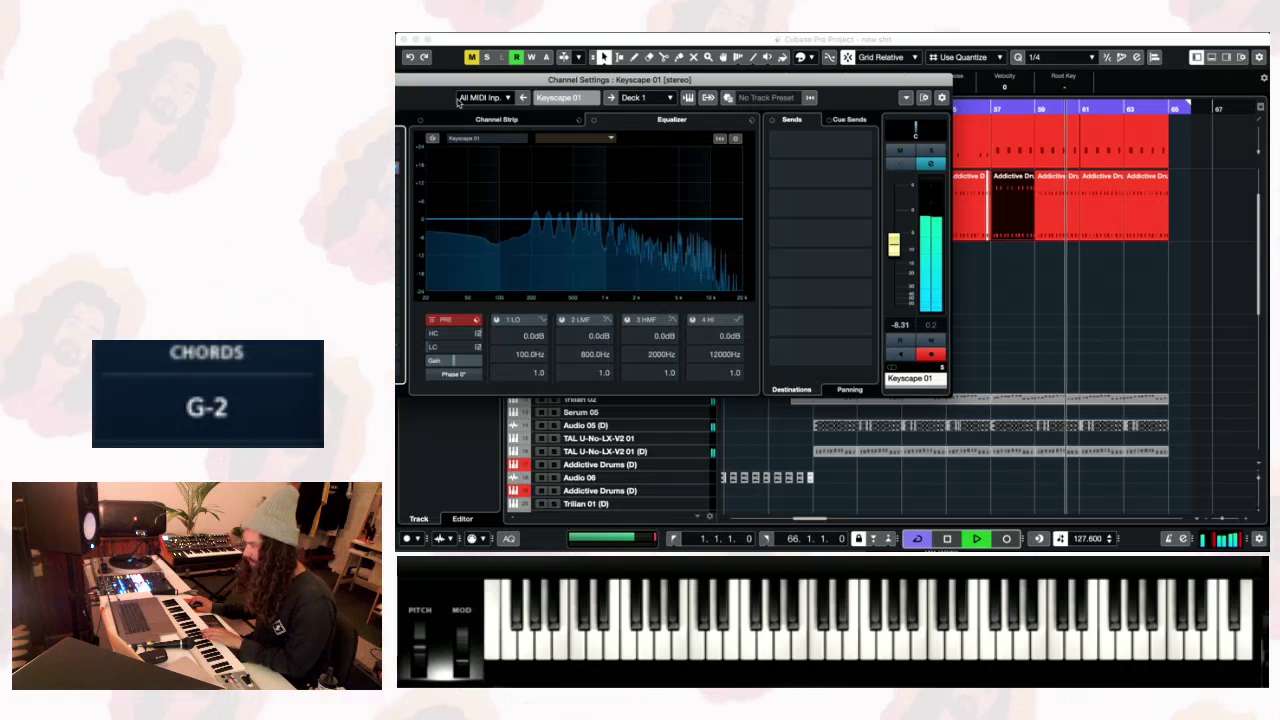
pyautogui.press('super+w')
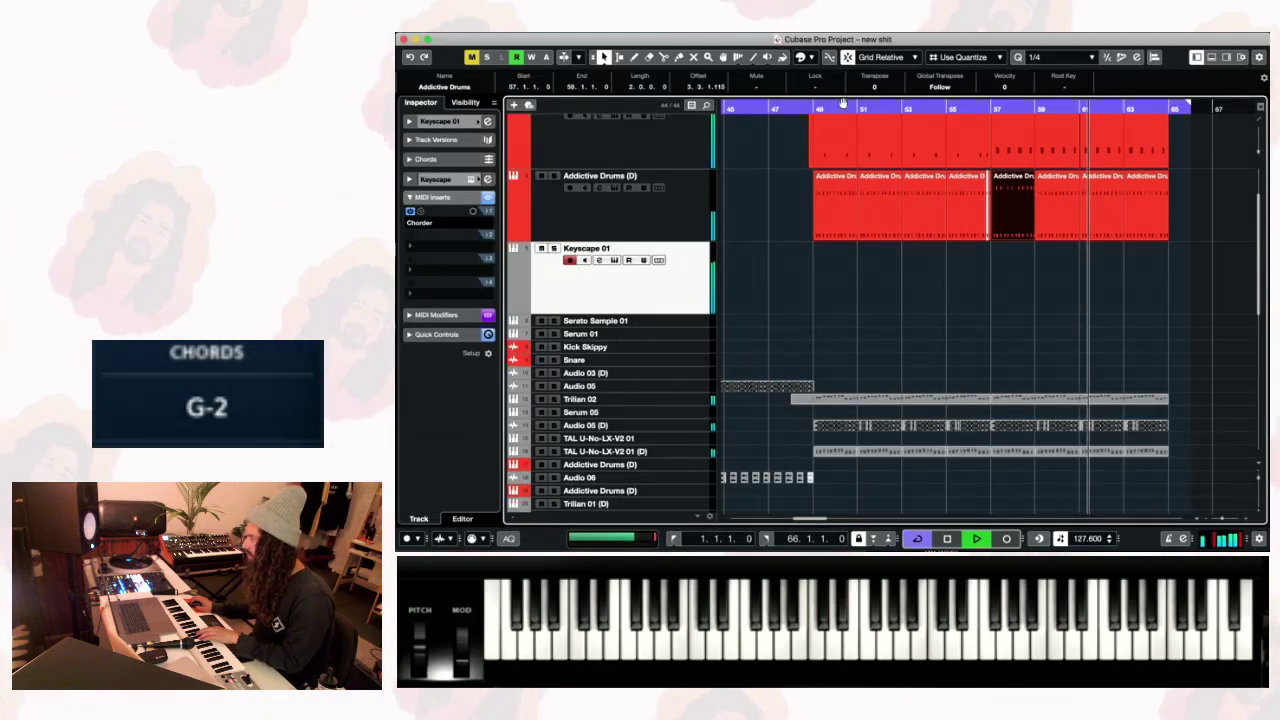
# - Record a Keyscape 01 chord part over bars 57–65, starting from bar 55, and play it back
pyautogui.click(954, 106)
pyautogui.press('KP_Multiply')
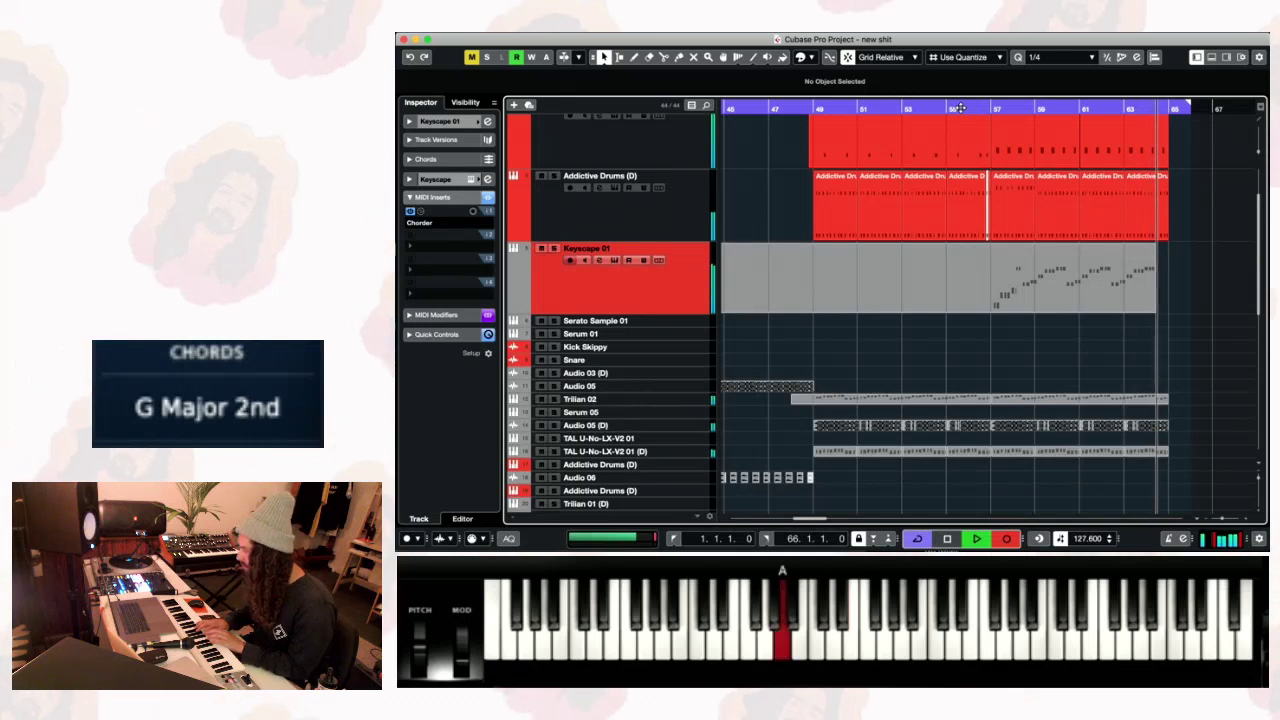
pyautogui.click(958, 107)
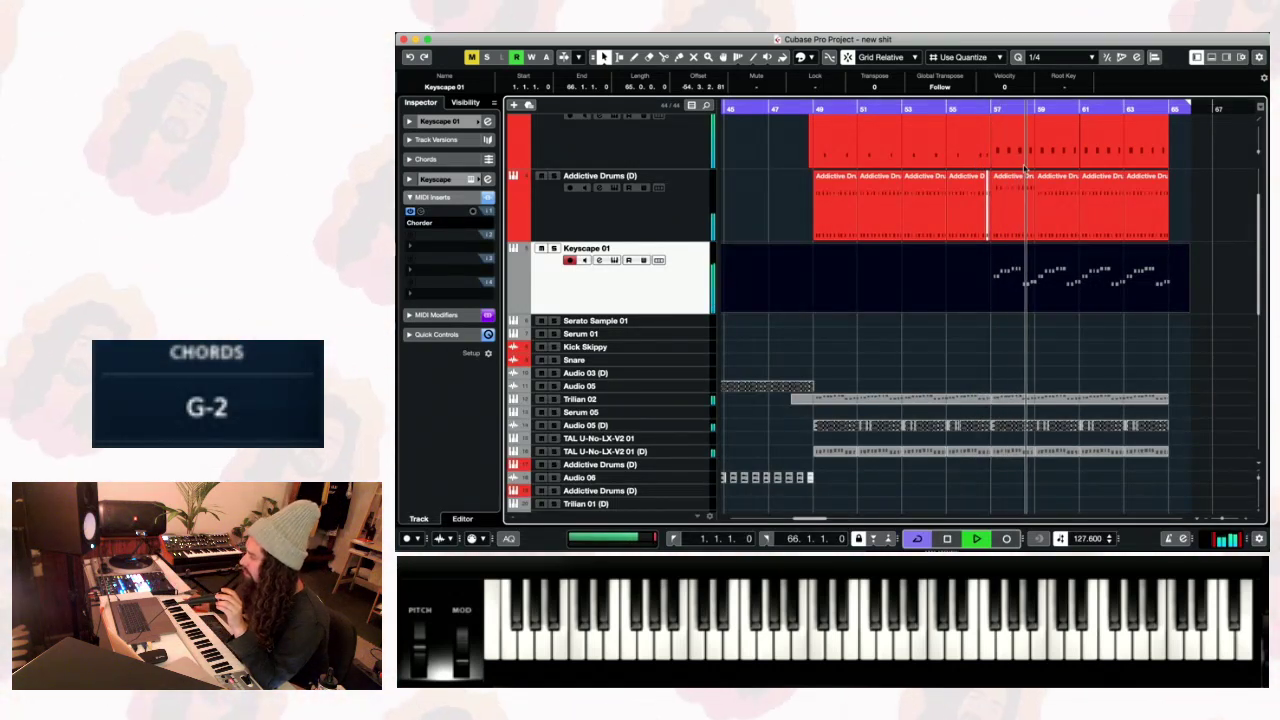
# - Lower the Keyscape 01 track volume to -12.9 while the section plays
pyautogui.click(440, 121)
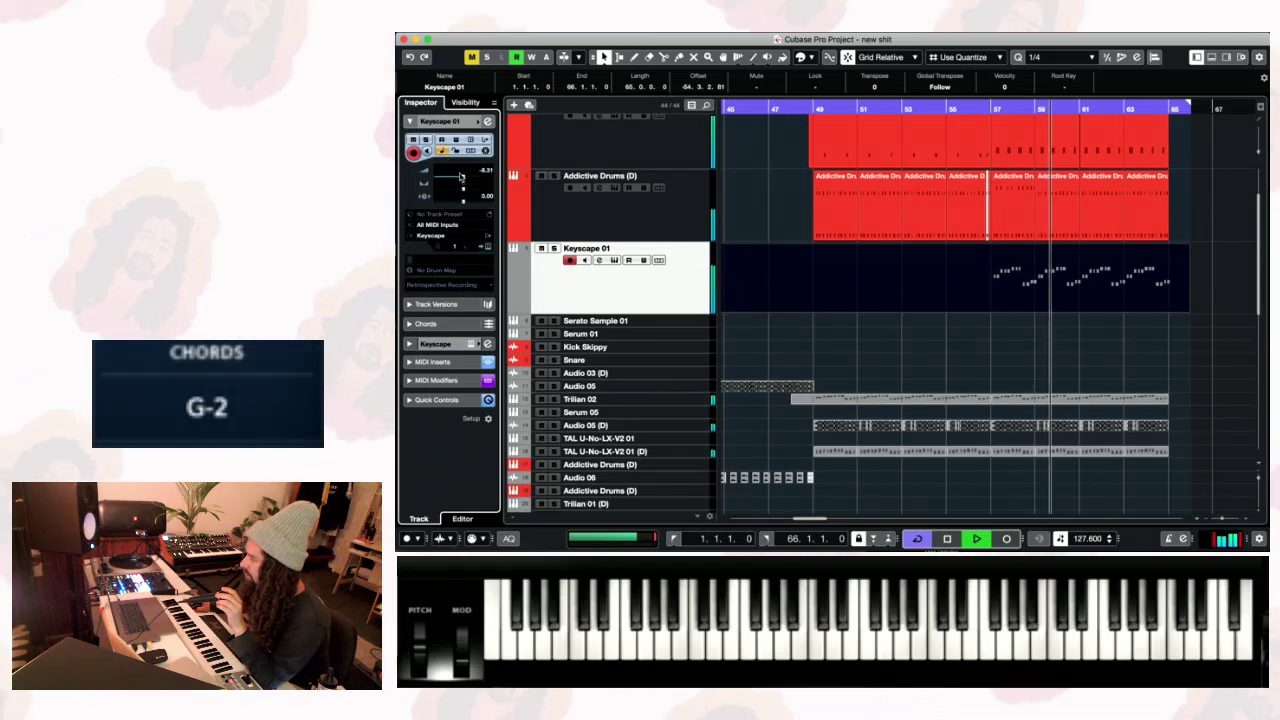
pyautogui.moveTo(461, 177); pyautogui.dragTo(457, 180)
pyautogui.scroll(3, 1095, 270)
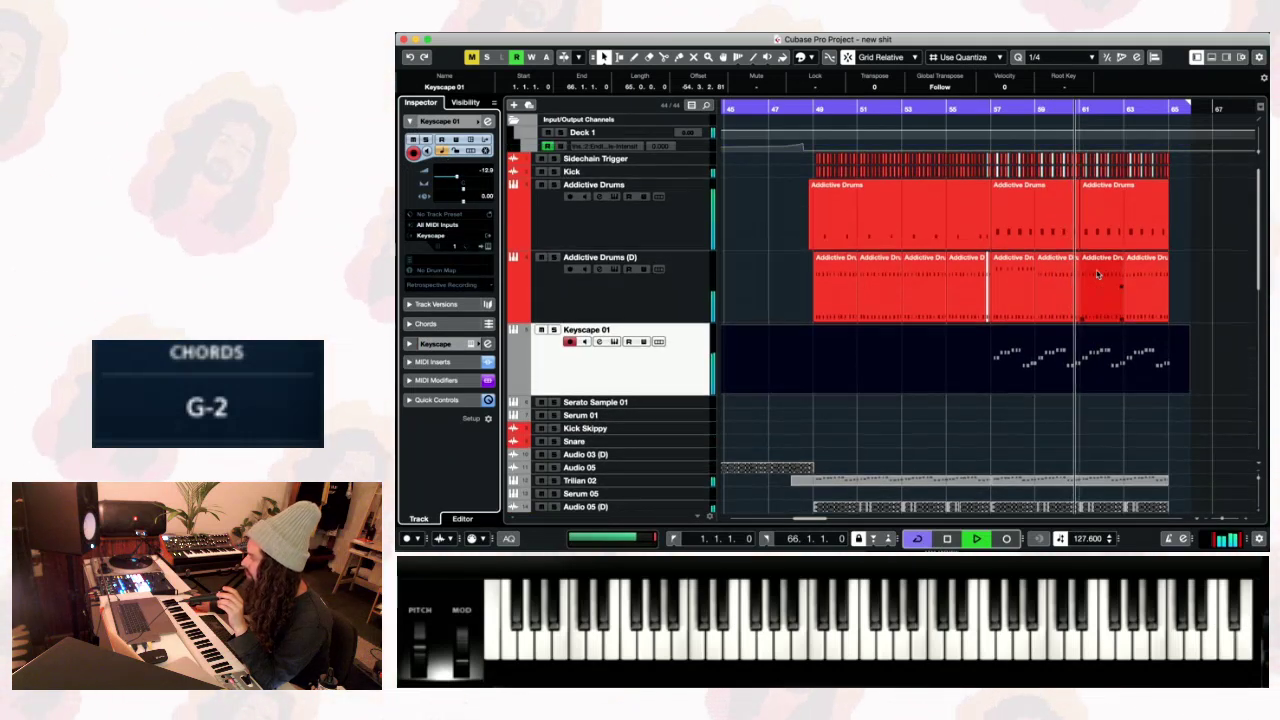
pyautogui.scroll(-8, 1090, 260)
pyautogui.scroll(9, 1085, 250)
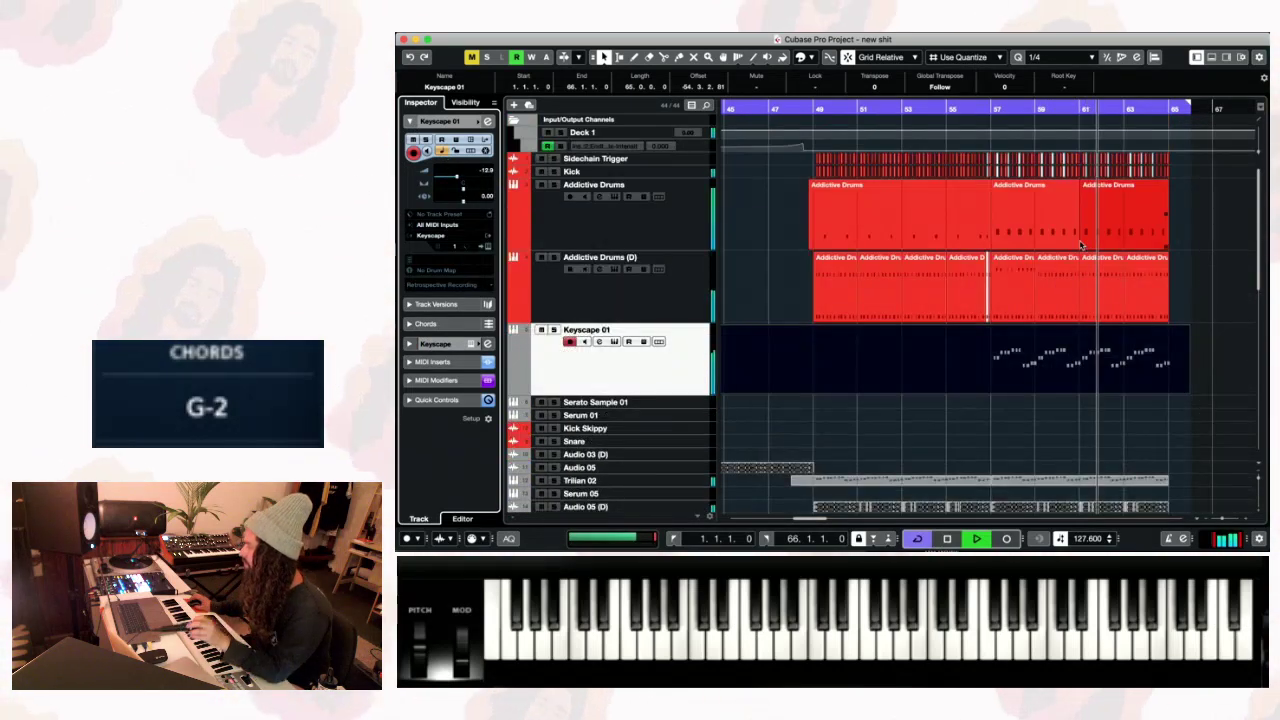
# - Mute the Addictive Drums (D) parts over bars 57–65 during playback, and delete them
pyautogui.click(963, 108)
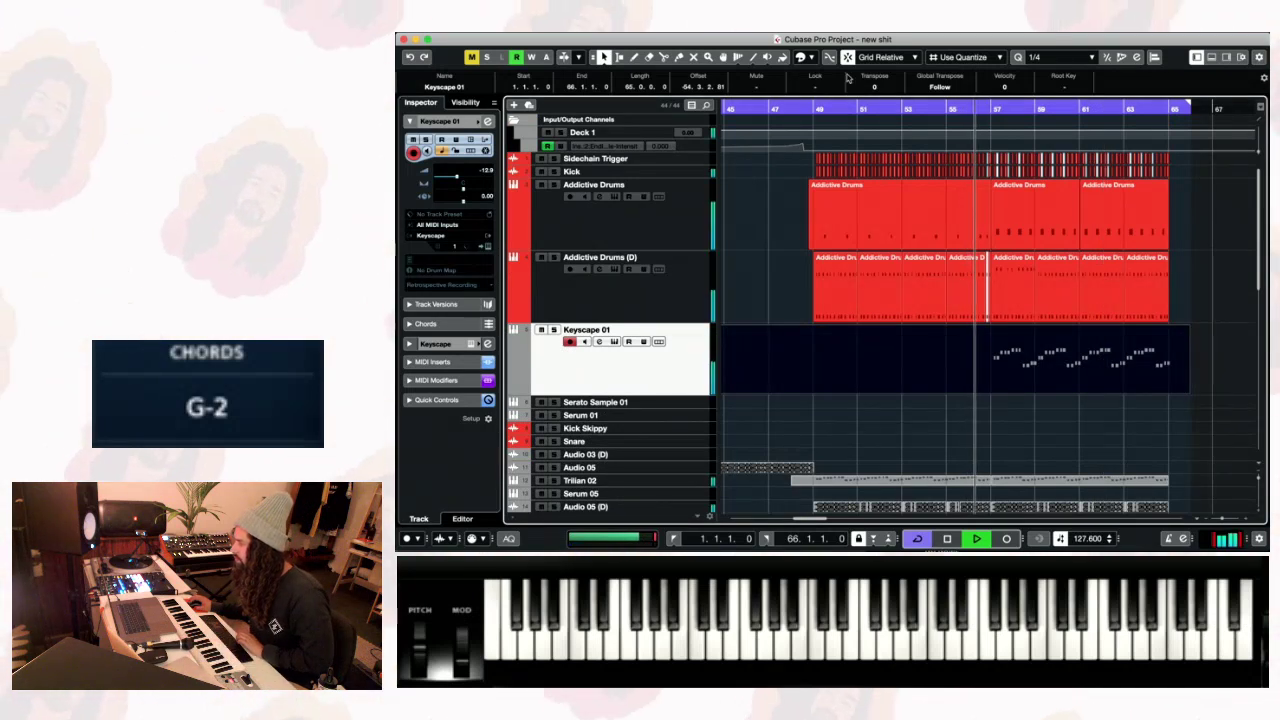
pyautogui.click(693, 57)
pyautogui.click(1165, 280)
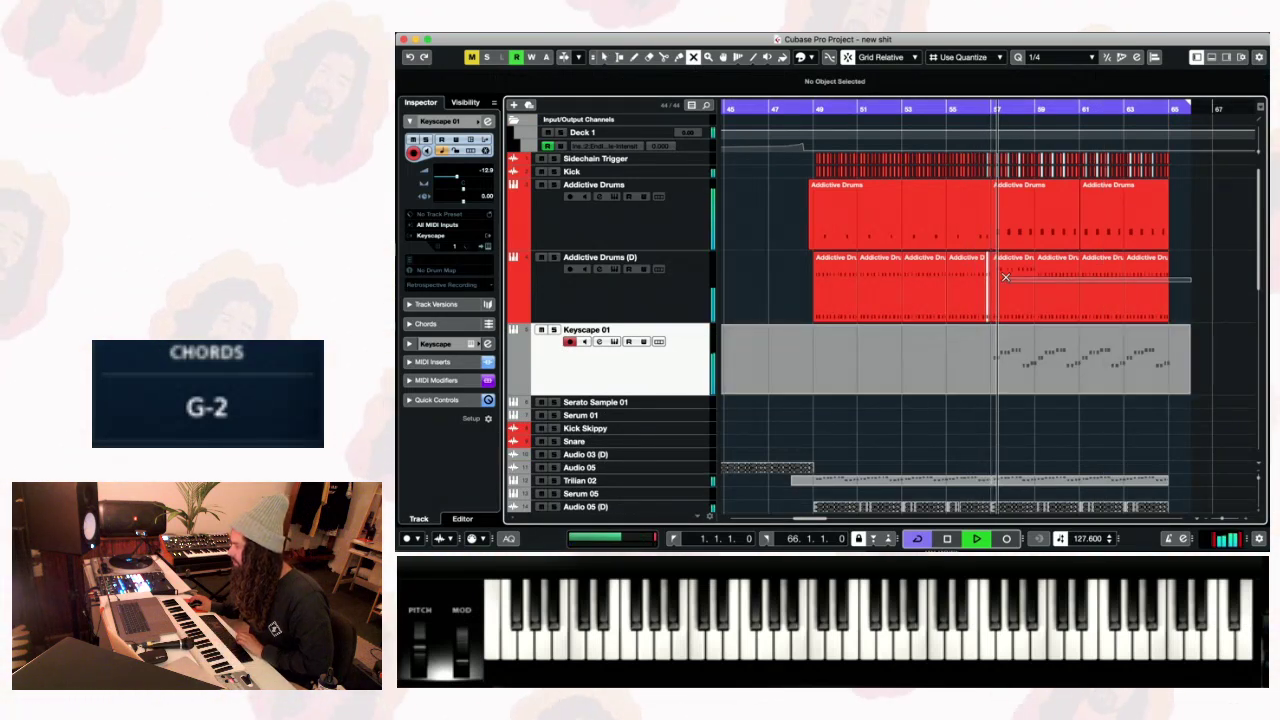
pyautogui.moveTo(1165, 279); pyautogui.dragTo(995, 285)
pyautogui.click(606, 59)
pyautogui.press('space')
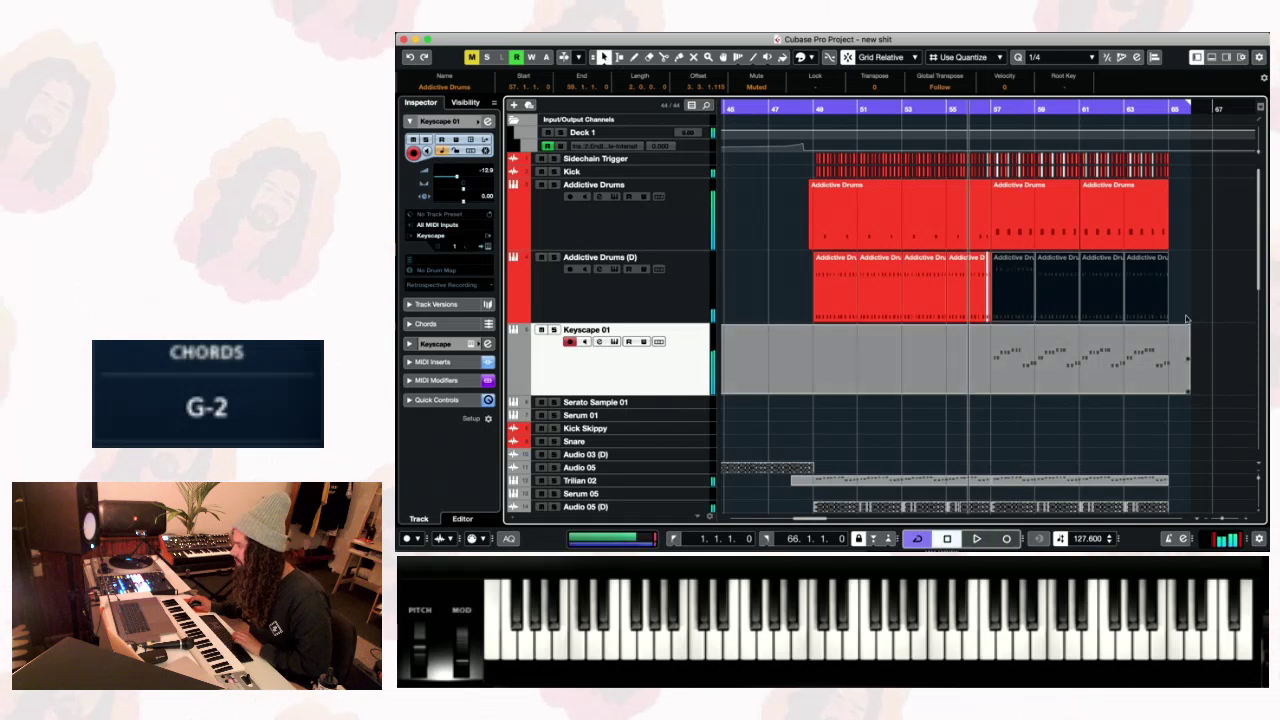
pyautogui.moveTo(1198, 296); pyautogui.dragTo(1004, 293)
pyautogui.press('Delete')
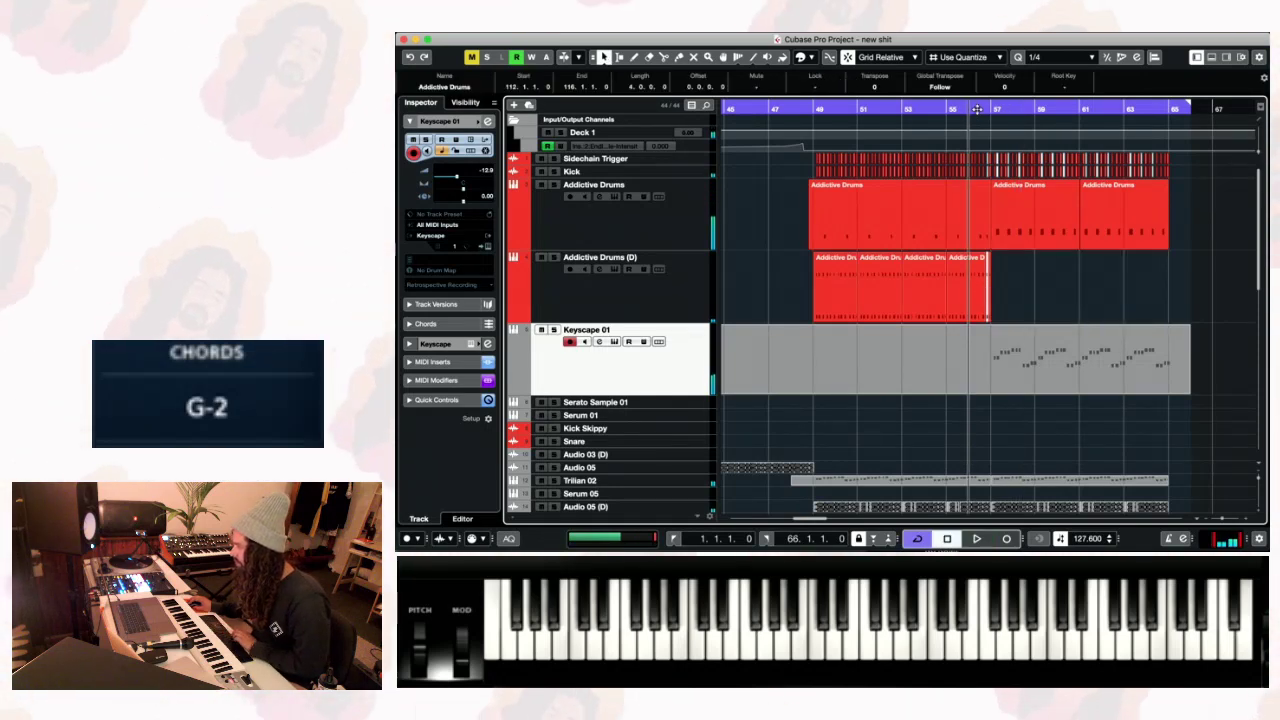
# - Play back the arrangement from about bar 56 into bar 57 and save the project
pyautogui.moveTo(977, 109); pyautogui.dragTo(977, 133)
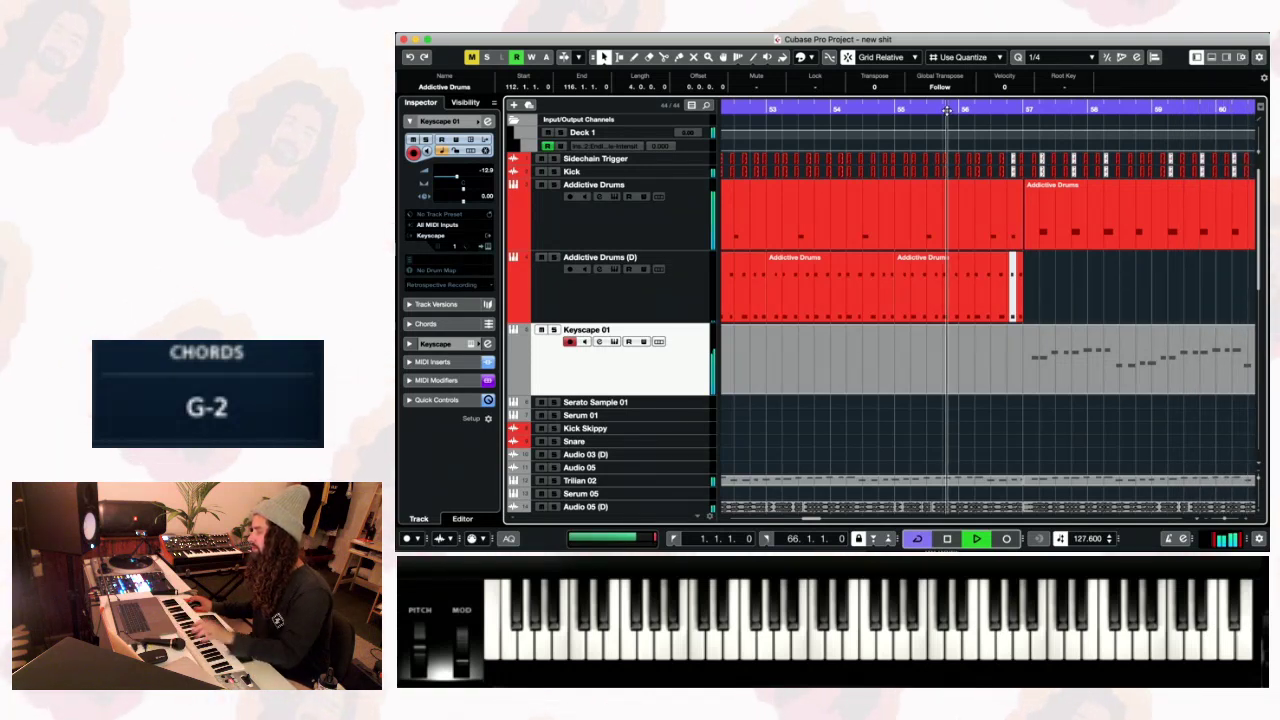
pyautogui.click(1214, 301)
pyautogui.hscroll(2, 1214, 301)
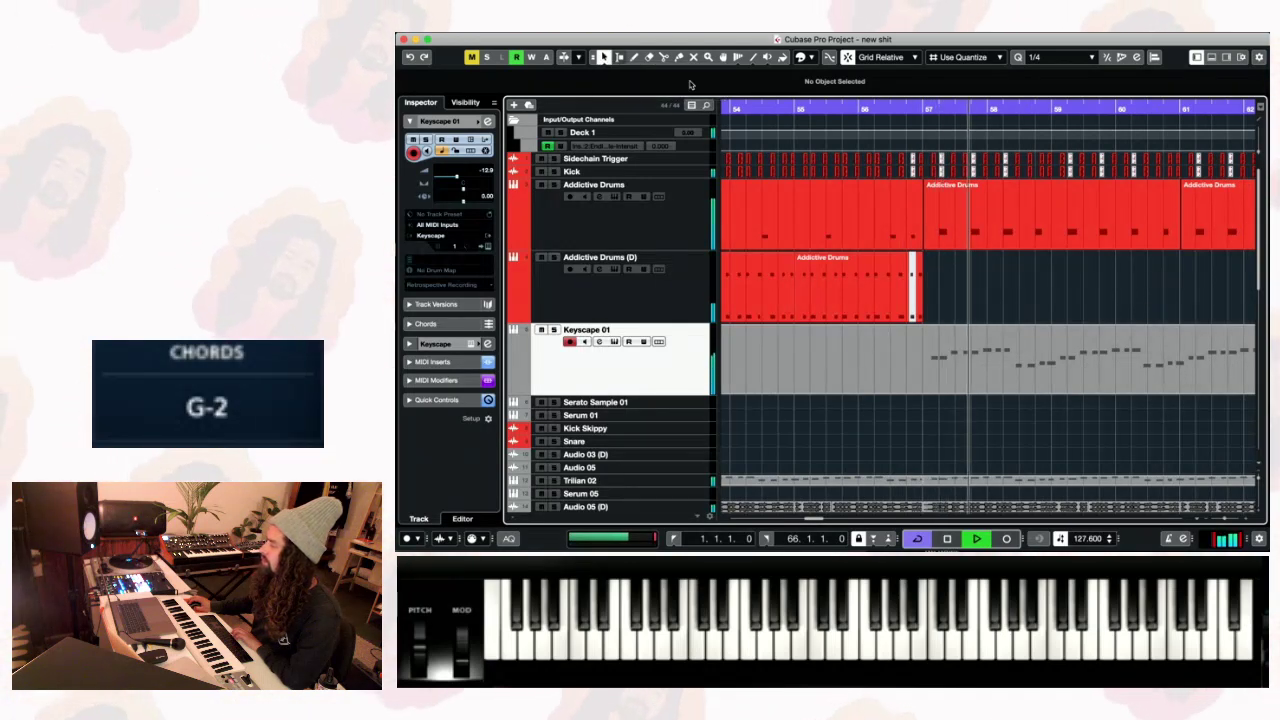
pyautogui.moveTo(835, 106); pyautogui.dragTo(875, 110)
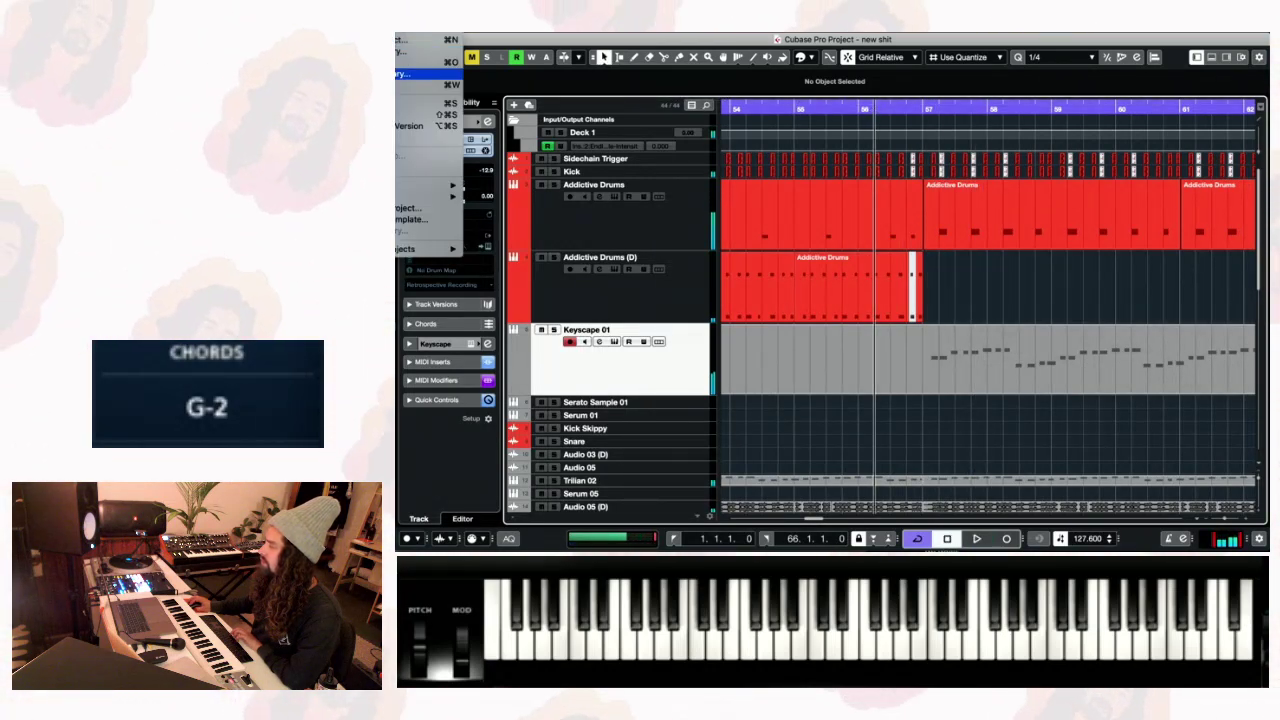
pyautogui.click(428, 103)
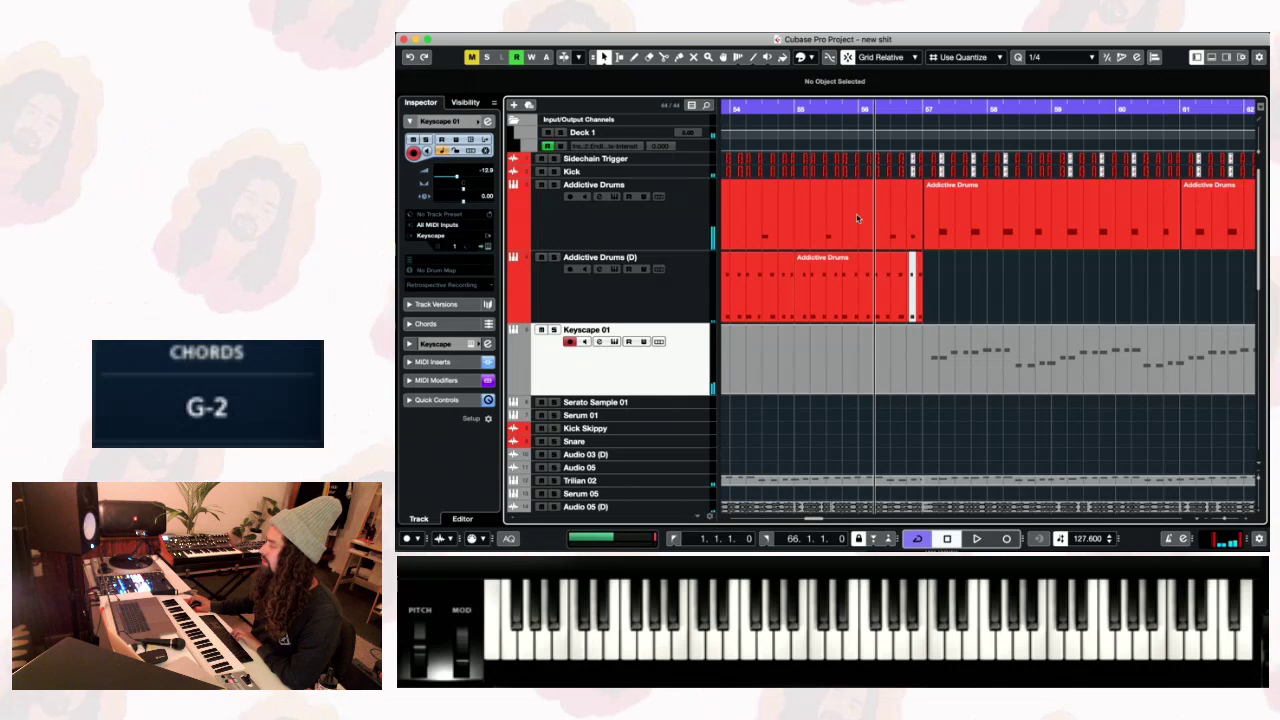
# - Audition the transition into bar 57 without the Addictive Drums (D) parts, playing from about bar 56
pyautogui.hscroll(3, 1090, 290)
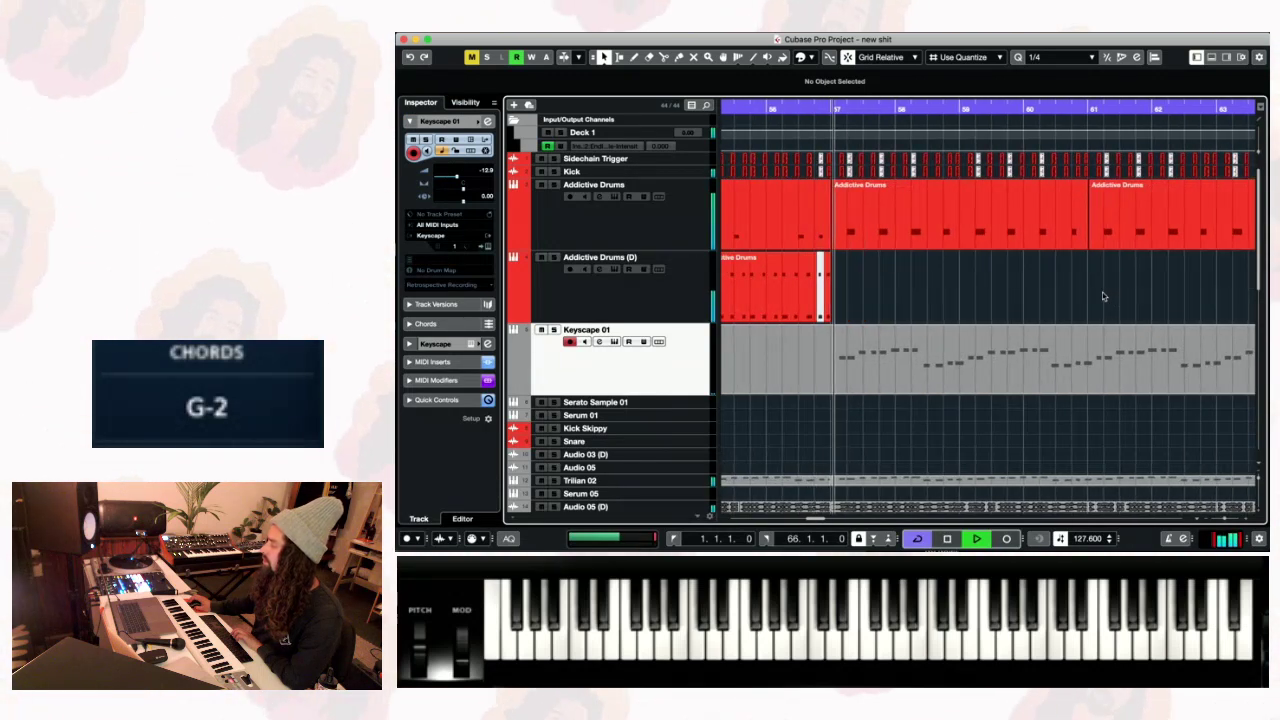
pyautogui.press('space')
pyautogui.click(784, 108)
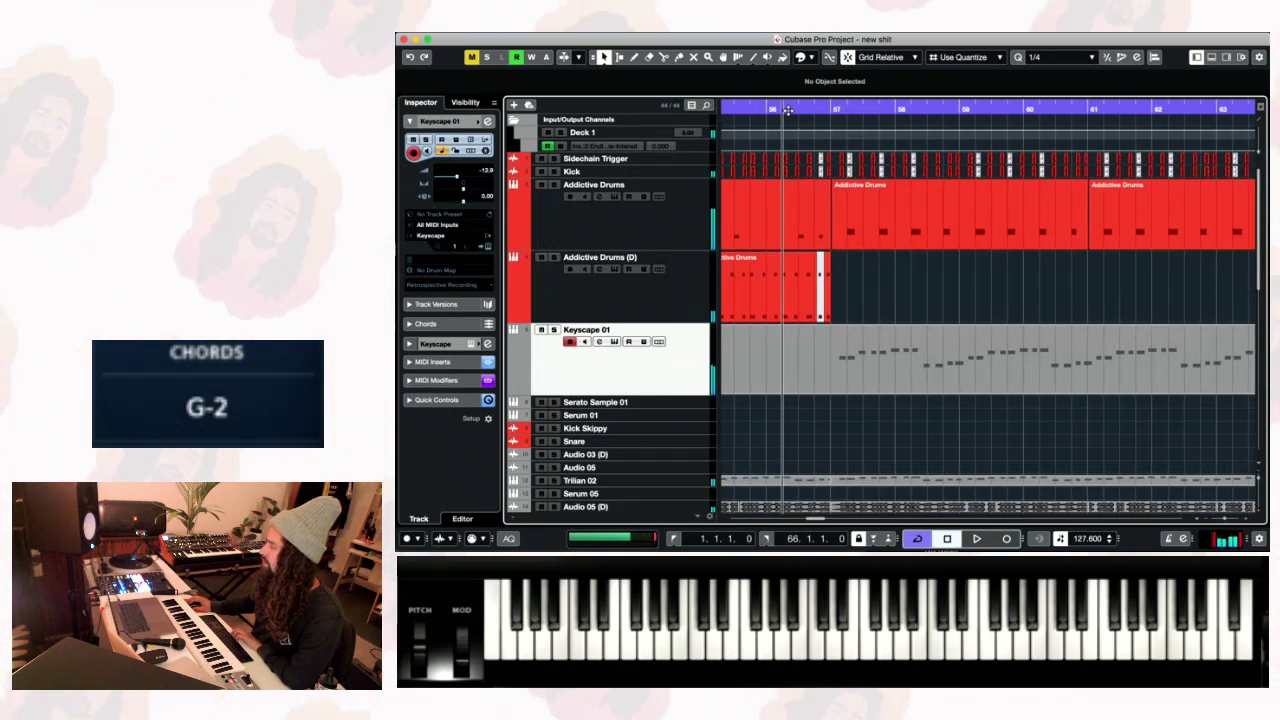
pyautogui.press('space')
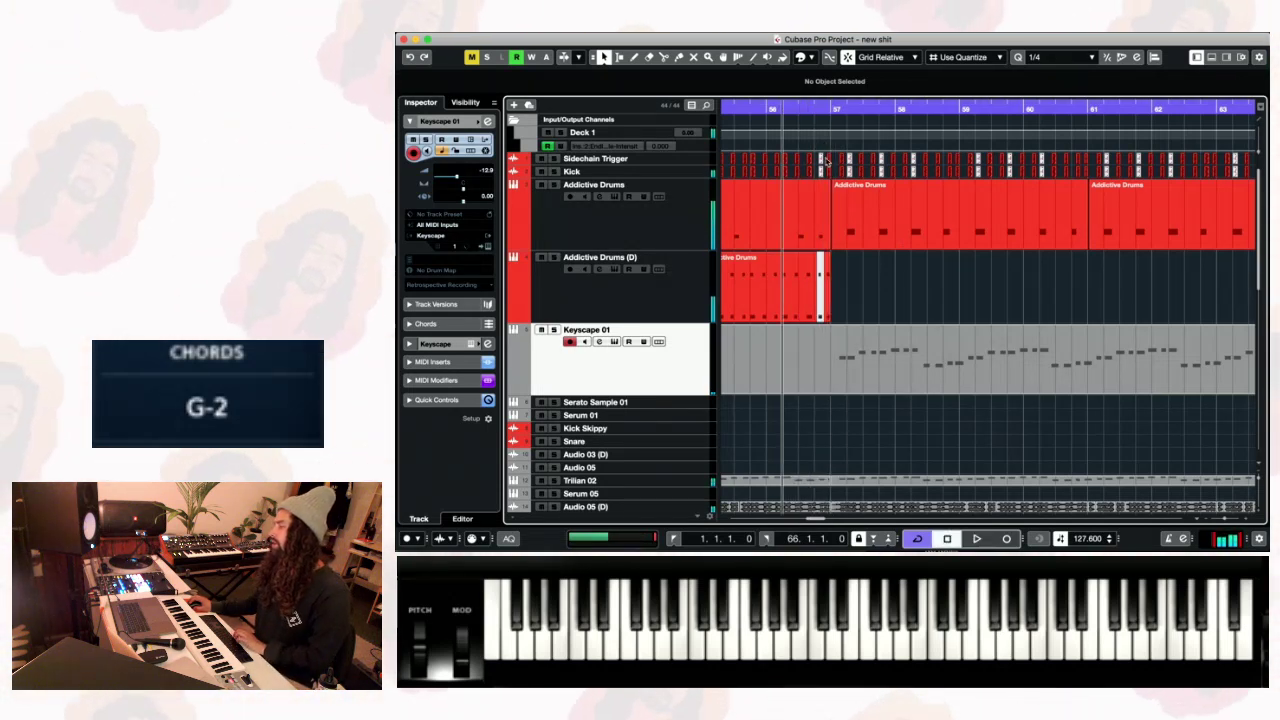
pyautogui.press('space')
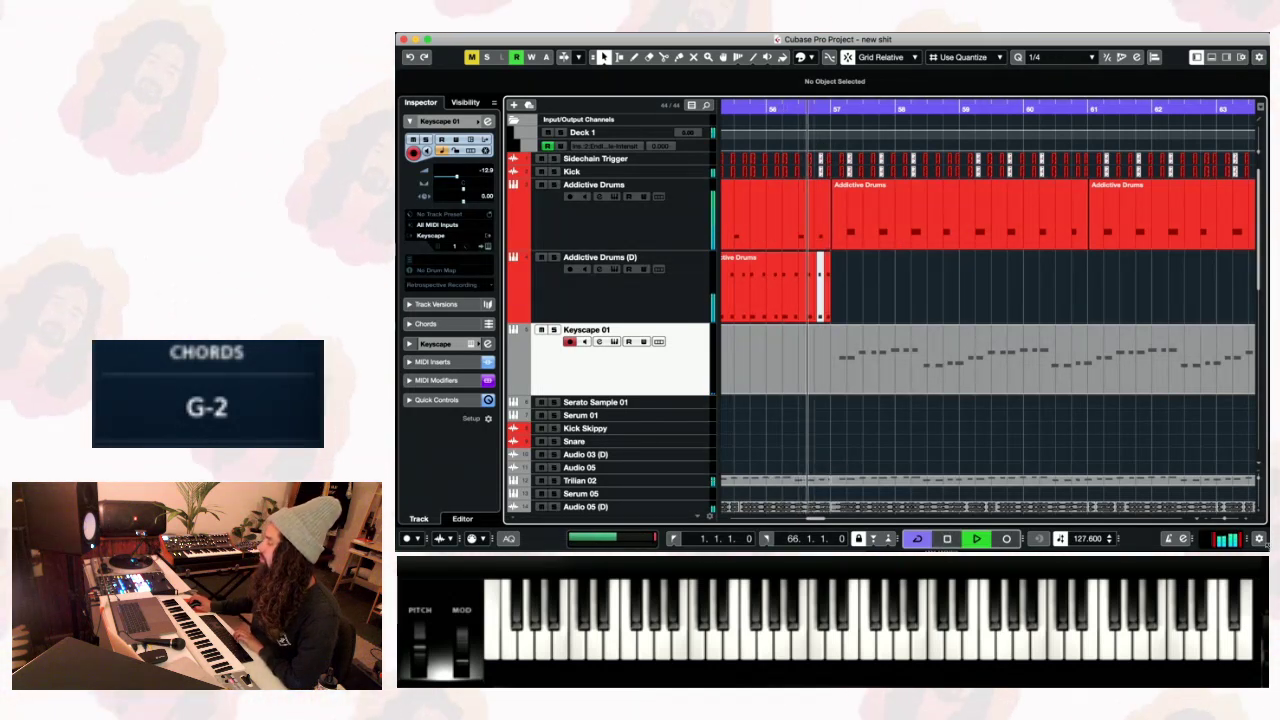
pyautogui.moveTo(1228, 519); pyautogui.dragTo(1223, 519)
pyautogui.press('space')
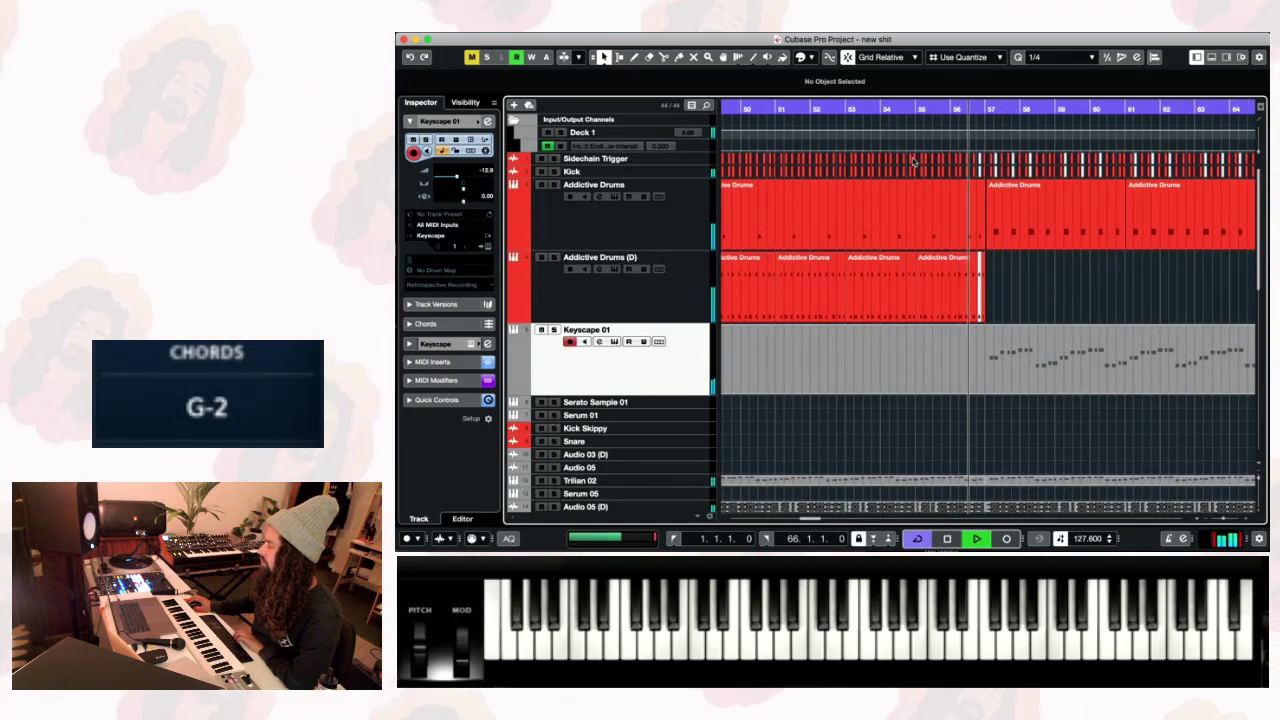
# - Arm the Addictive Drums (D) track and rehearse a new drum pattern against playback of bars 57–65
pyautogui.click(669, 285)
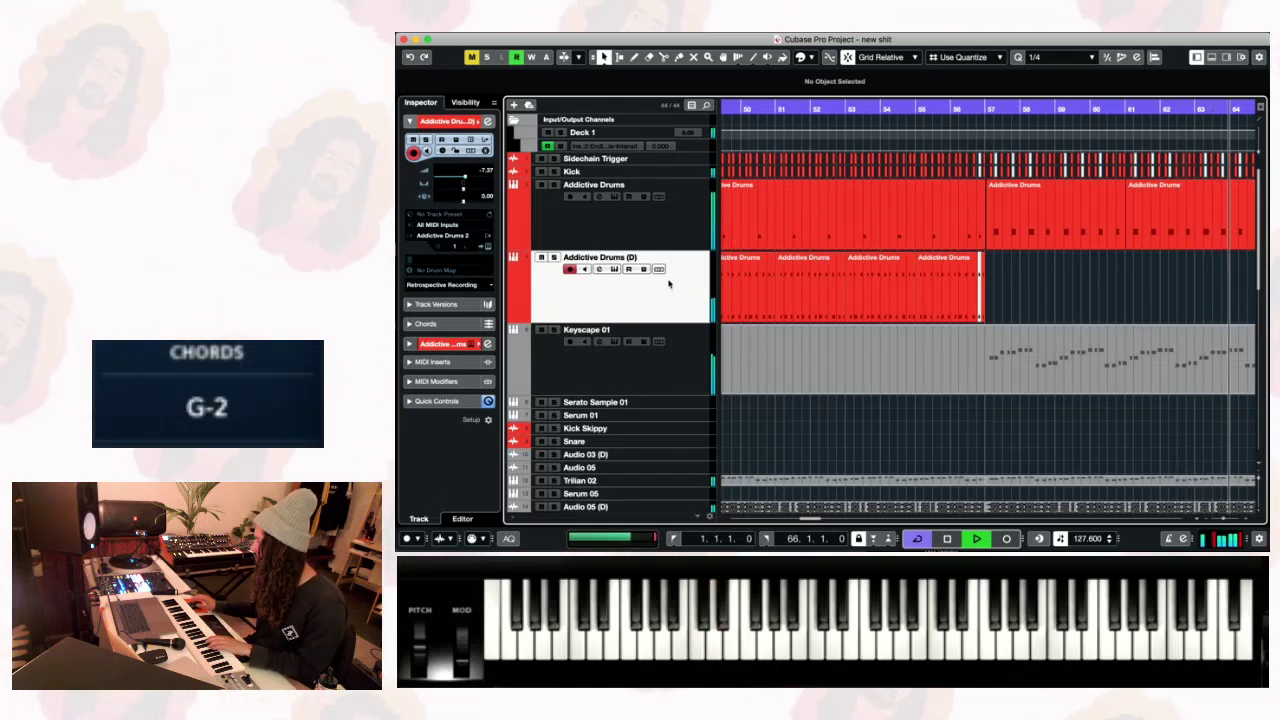
pyautogui.moveTo(1251, 289); pyautogui.dragTo(1266, 291)
pyautogui.hscroll(2, 1266, 290)
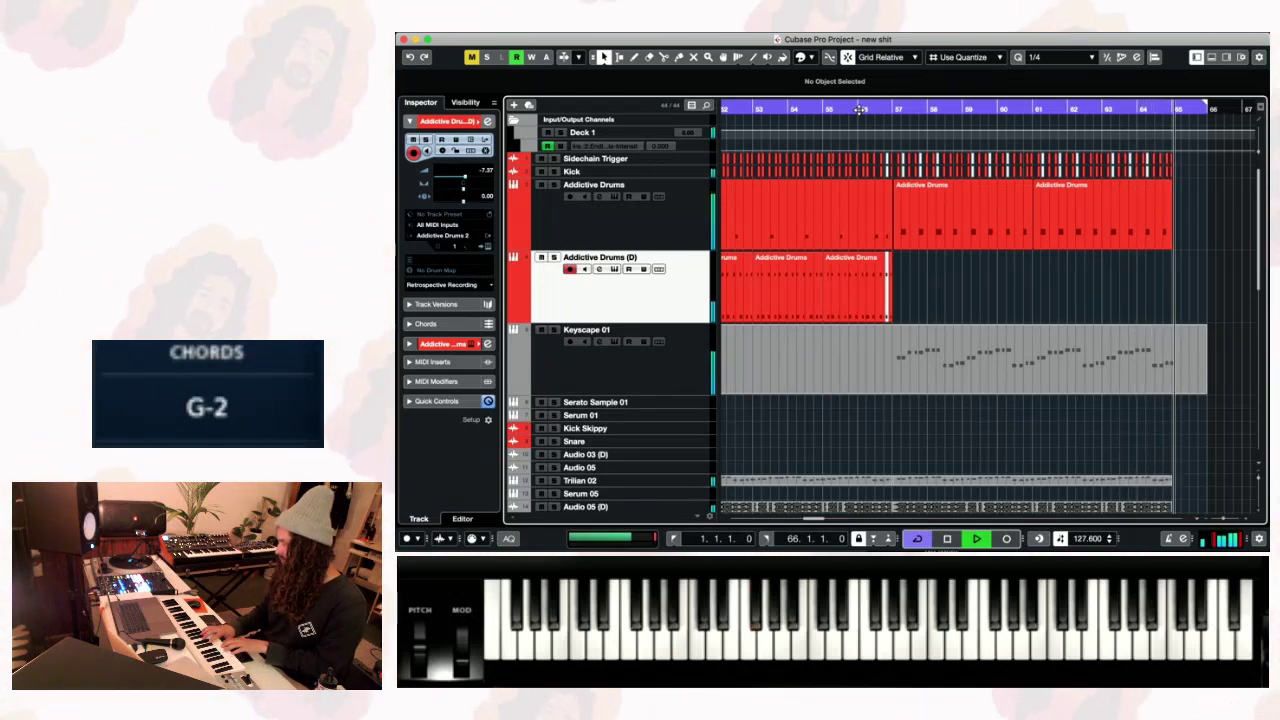
pyautogui.press('space')
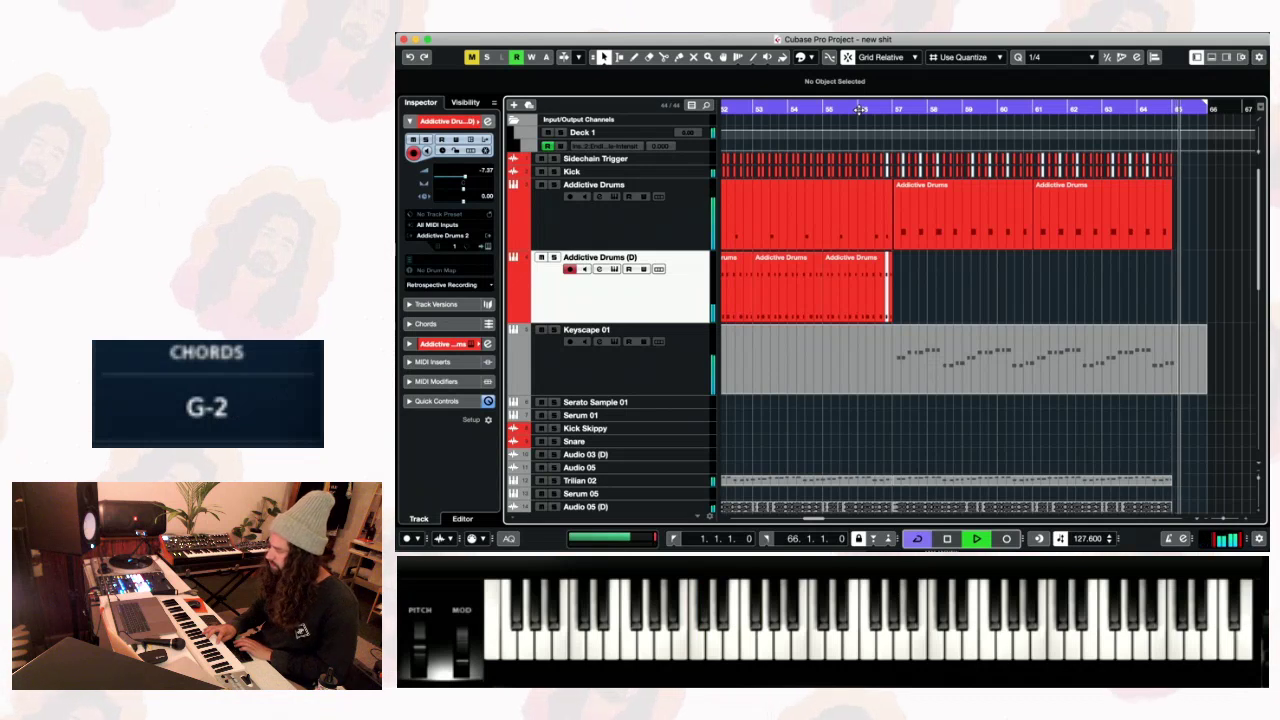
pyautogui.press('space')
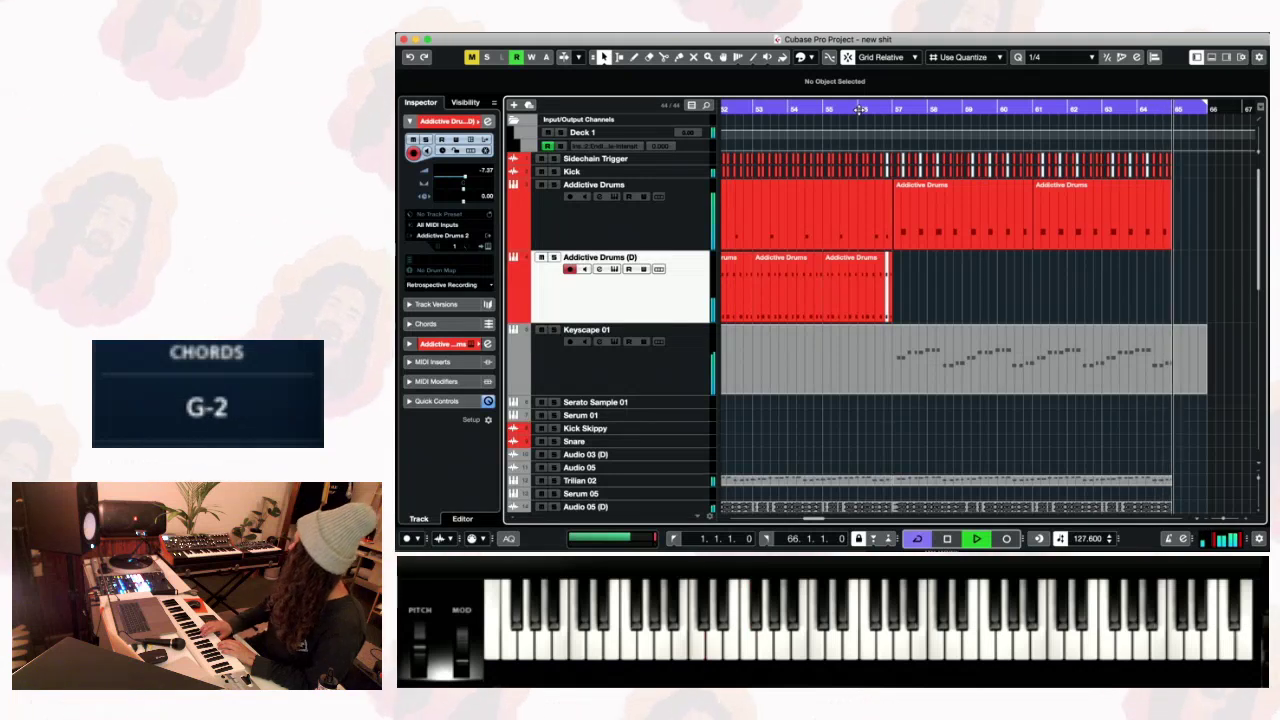
pyautogui.press('space')
pyautogui.press('space')
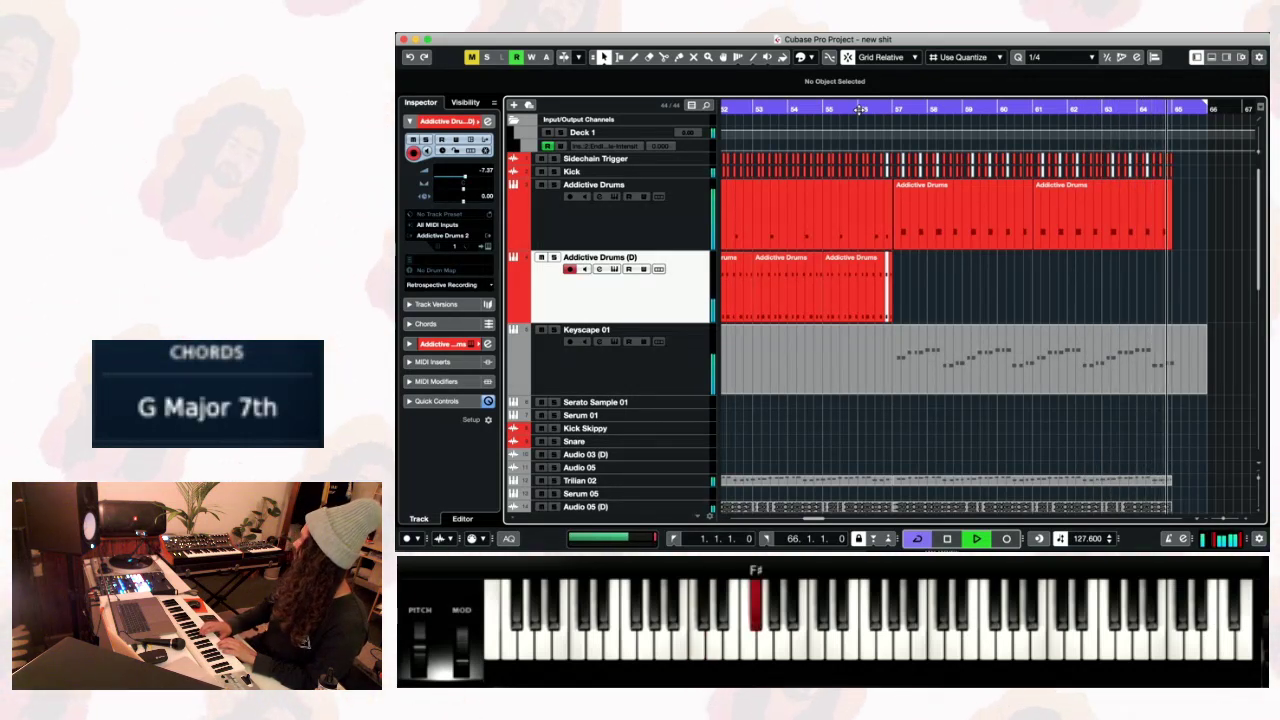
# - Perform the new drum pattern from bar 56 and capture it as a part on Addictive Drums (D)
pyautogui.click(860, 108)
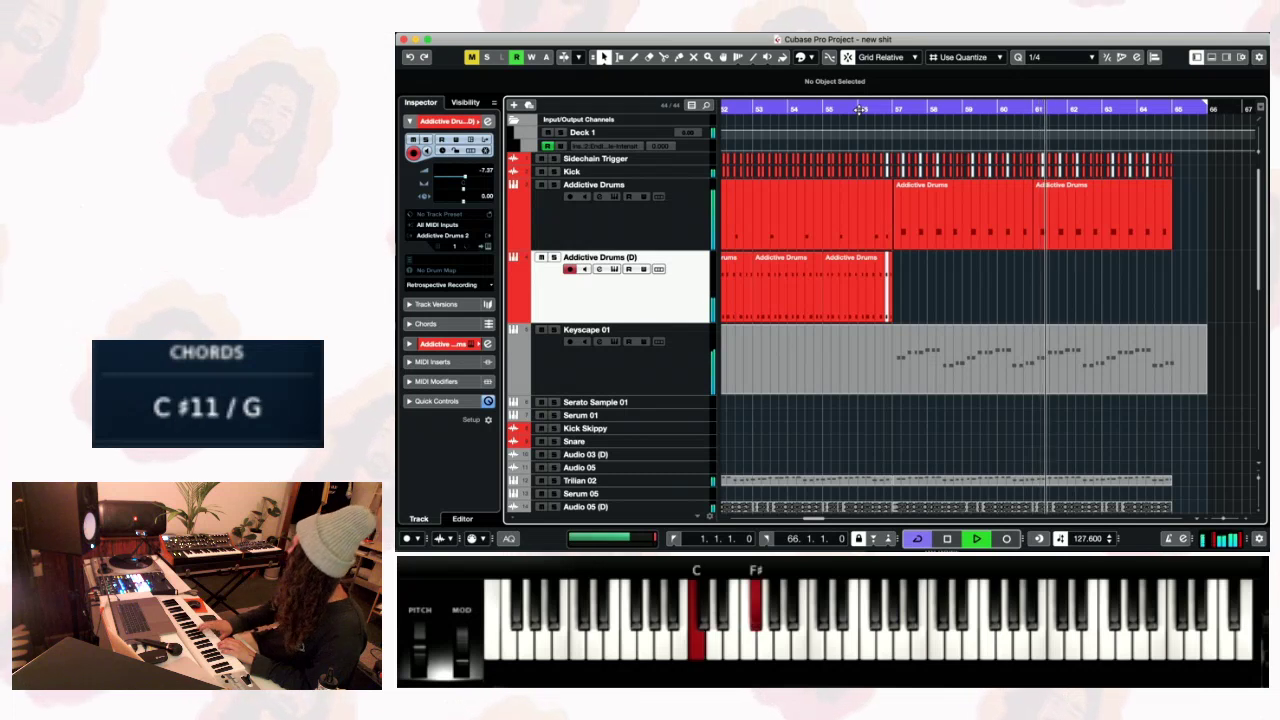
pyautogui.press('space')
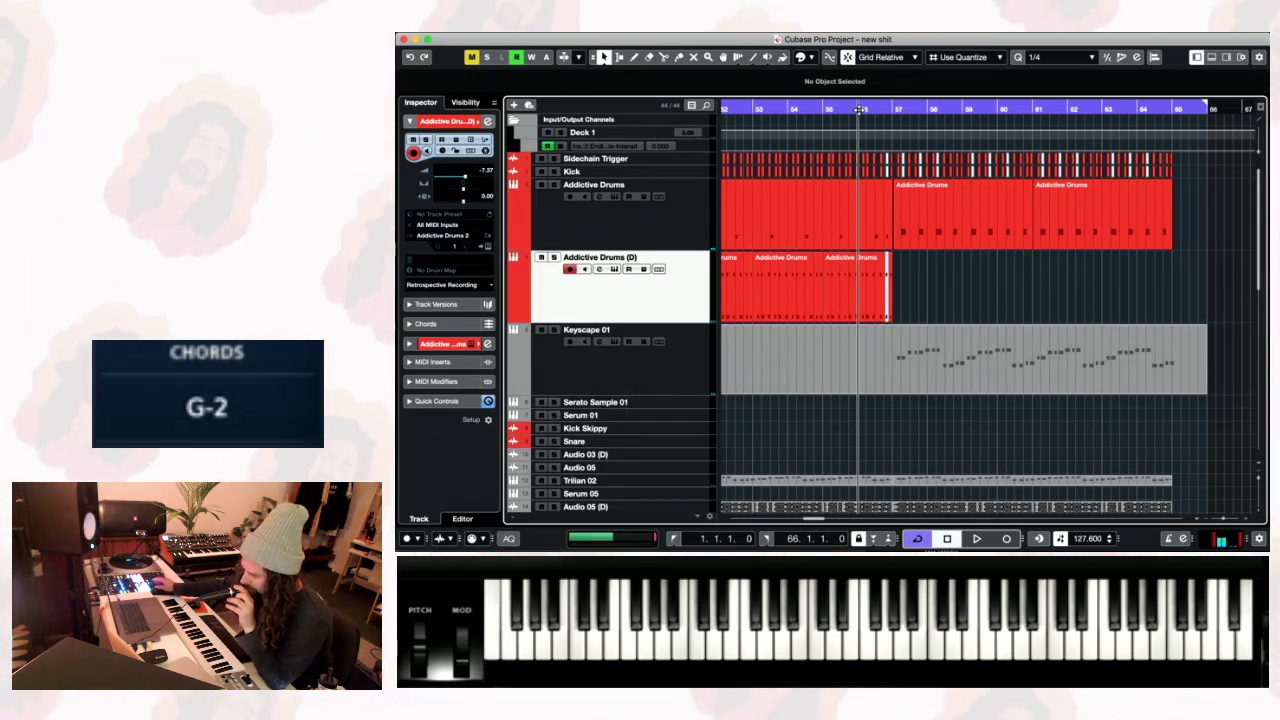
pyautogui.press('space')
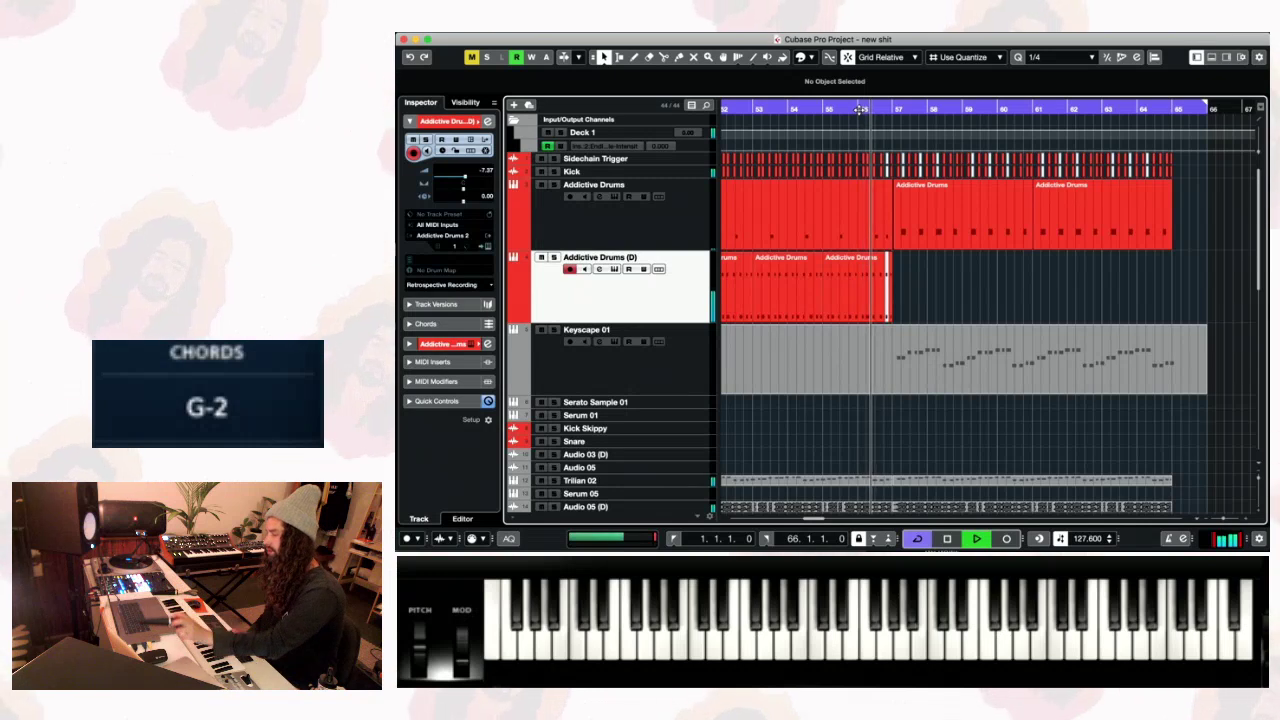
pyautogui.press('space')
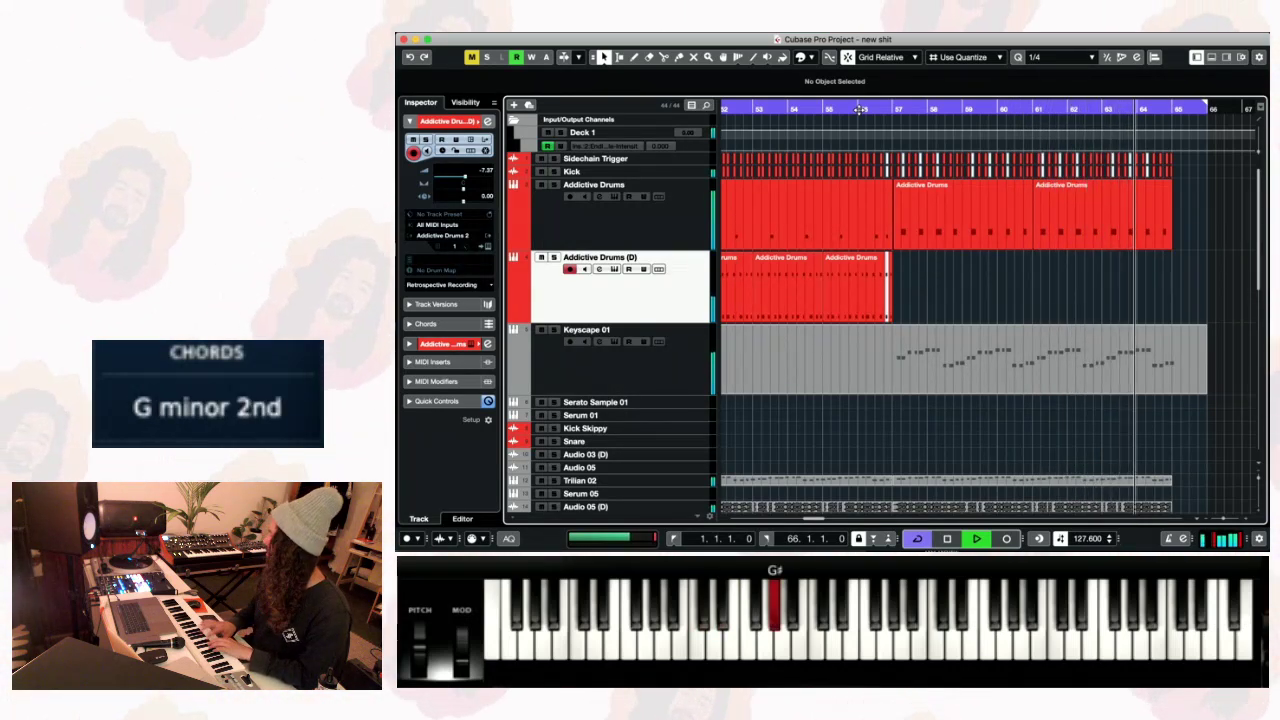
pyautogui.click(858, 108)
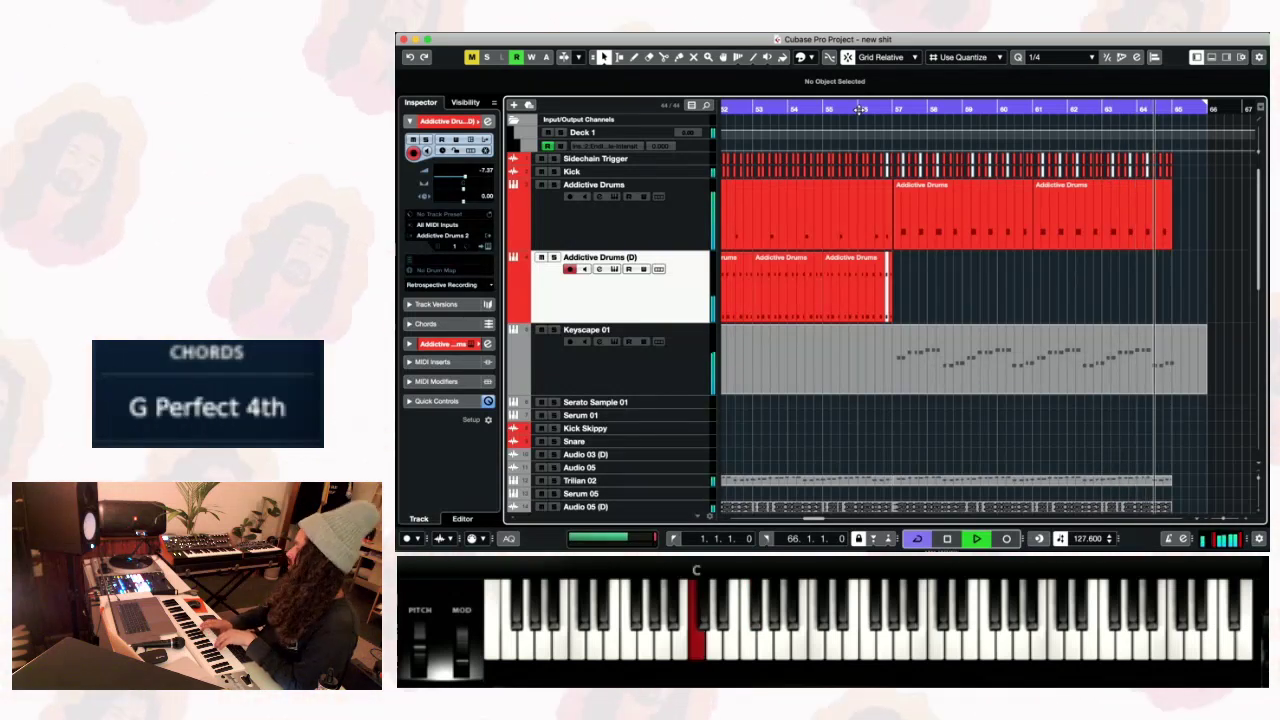
pyautogui.press('space')
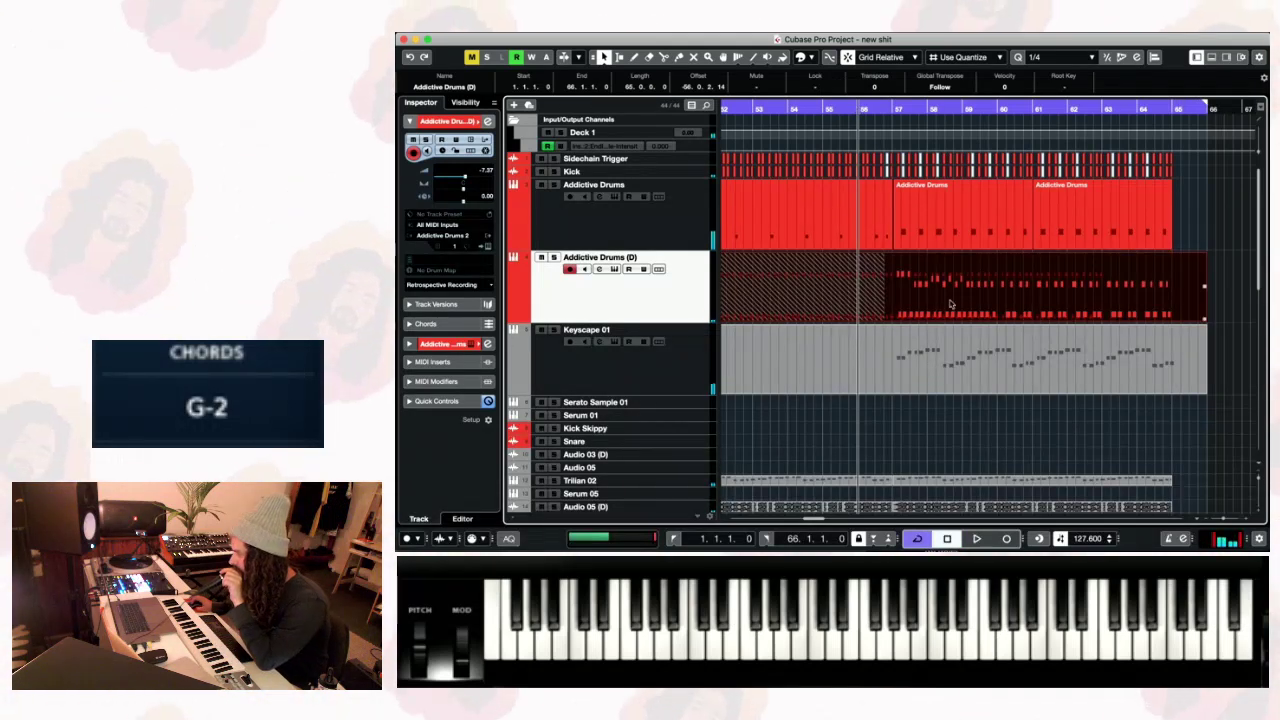
# - Fill bars 57–65 of Addictive Drums (D) with two-bar parts cut from the new take, and save the project
pyautogui.moveTo(723, 319); pyautogui.dragTo(992, 302)
pyautogui.press('space')
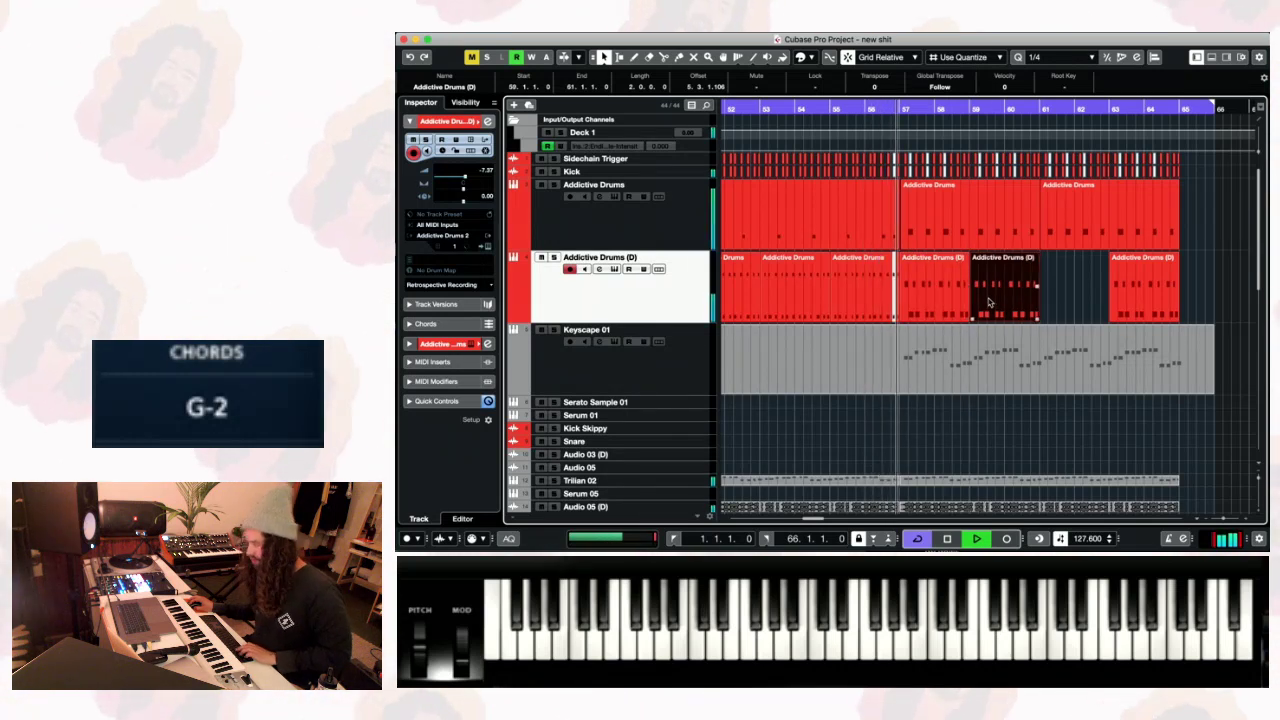
pyautogui.hotkey('ctrl', 'd')
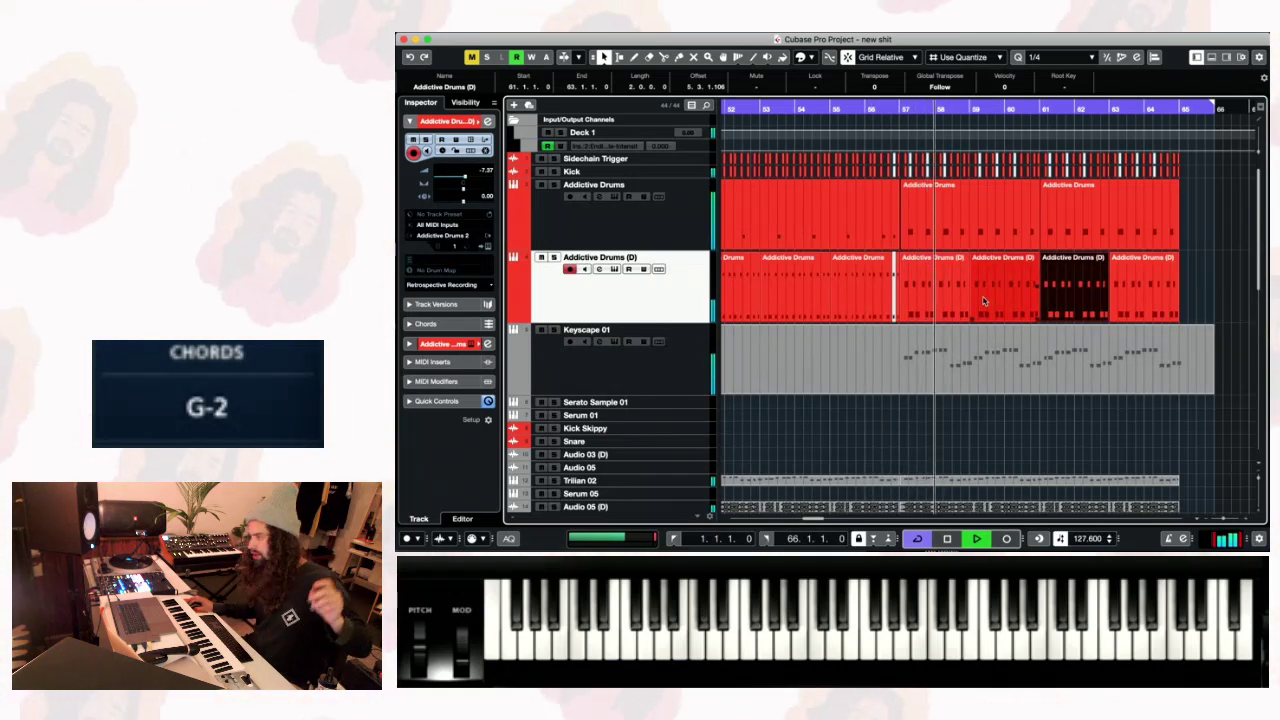
pyautogui.click(398, 36)
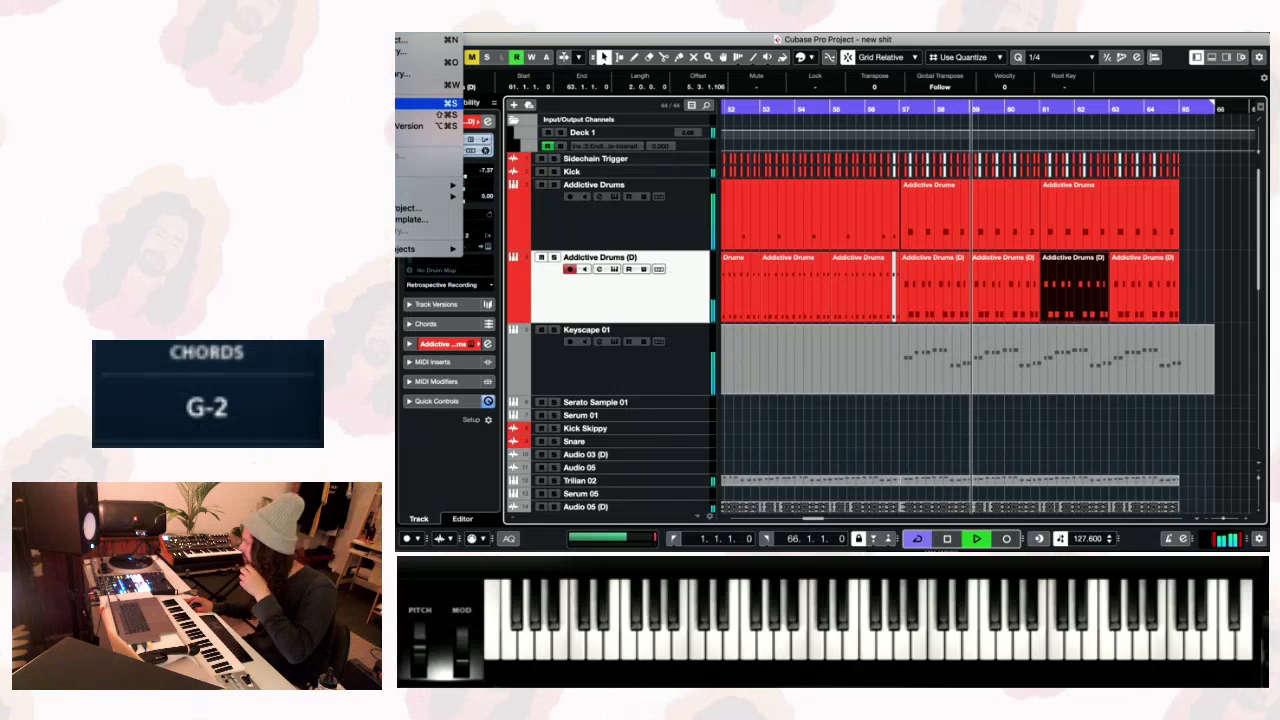
pyautogui.click(424, 103)
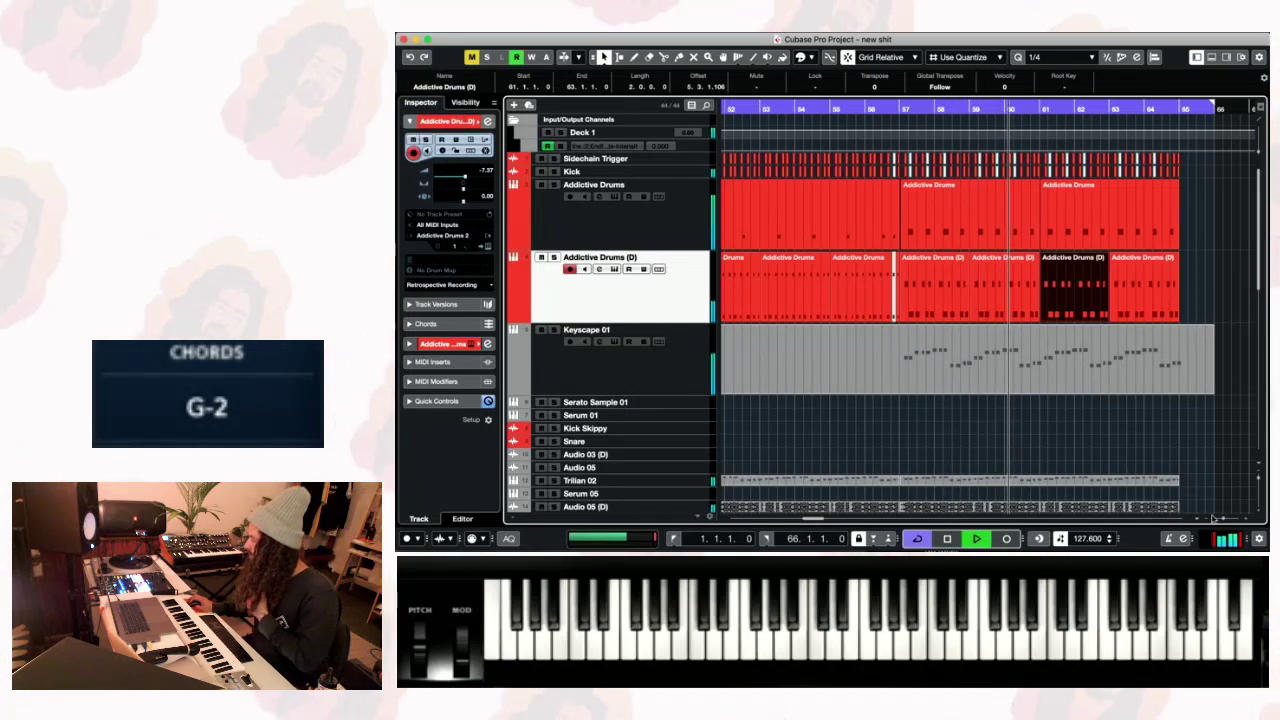
# - Enlarge the Serato Sample track that plays over bars 57–65 and raise its volume to -6.55
pyautogui.moveTo(1223, 520); pyautogui.dragTo(1219, 519)
pyautogui.scroll(-8, 1002, 436)
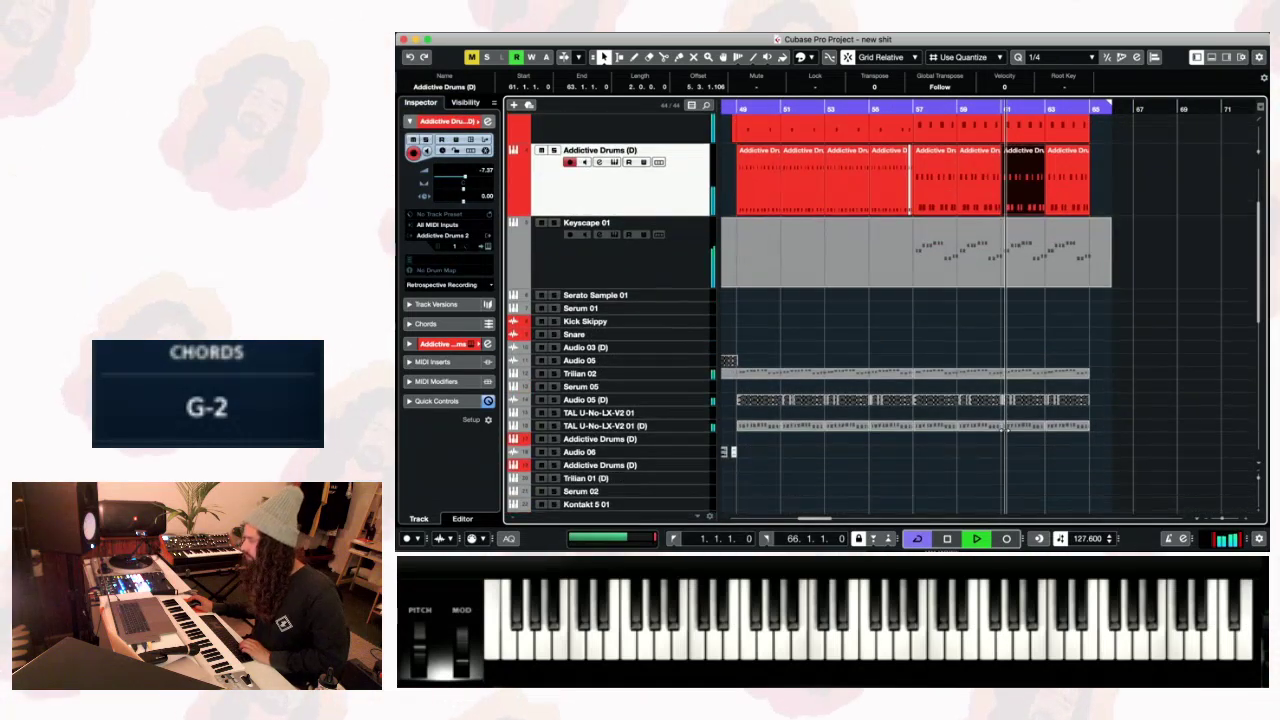
pyautogui.scroll(-5, 1003, 436)
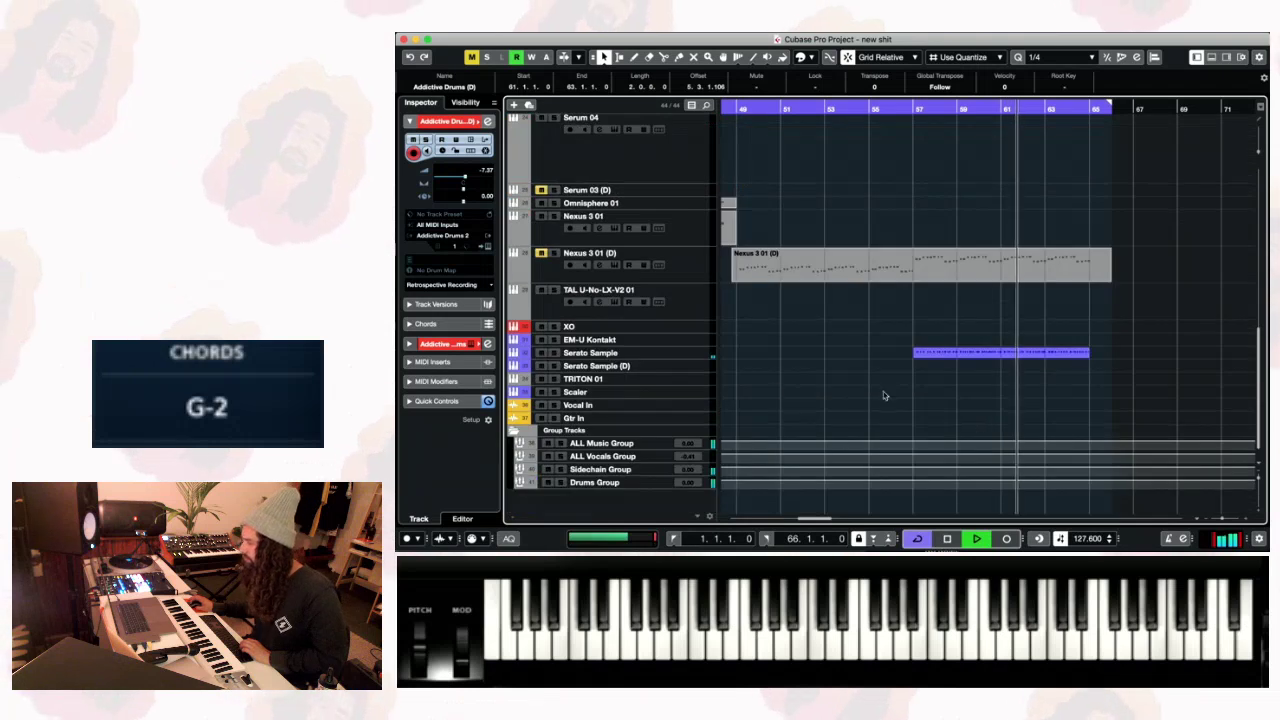
pyautogui.click(702, 355)
pyautogui.moveTo(702, 355); pyautogui.dragTo(702, 406)
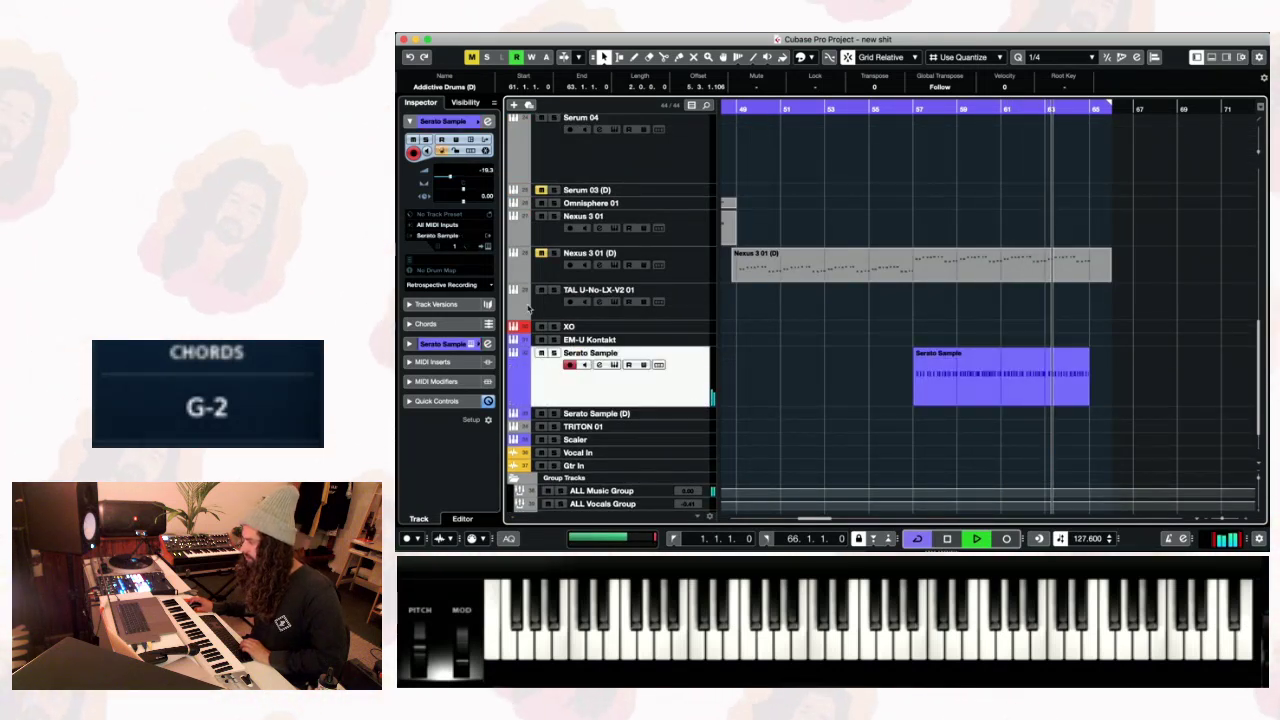
pyautogui.moveTo(452, 178); pyautogui.dragTo(466, 183)
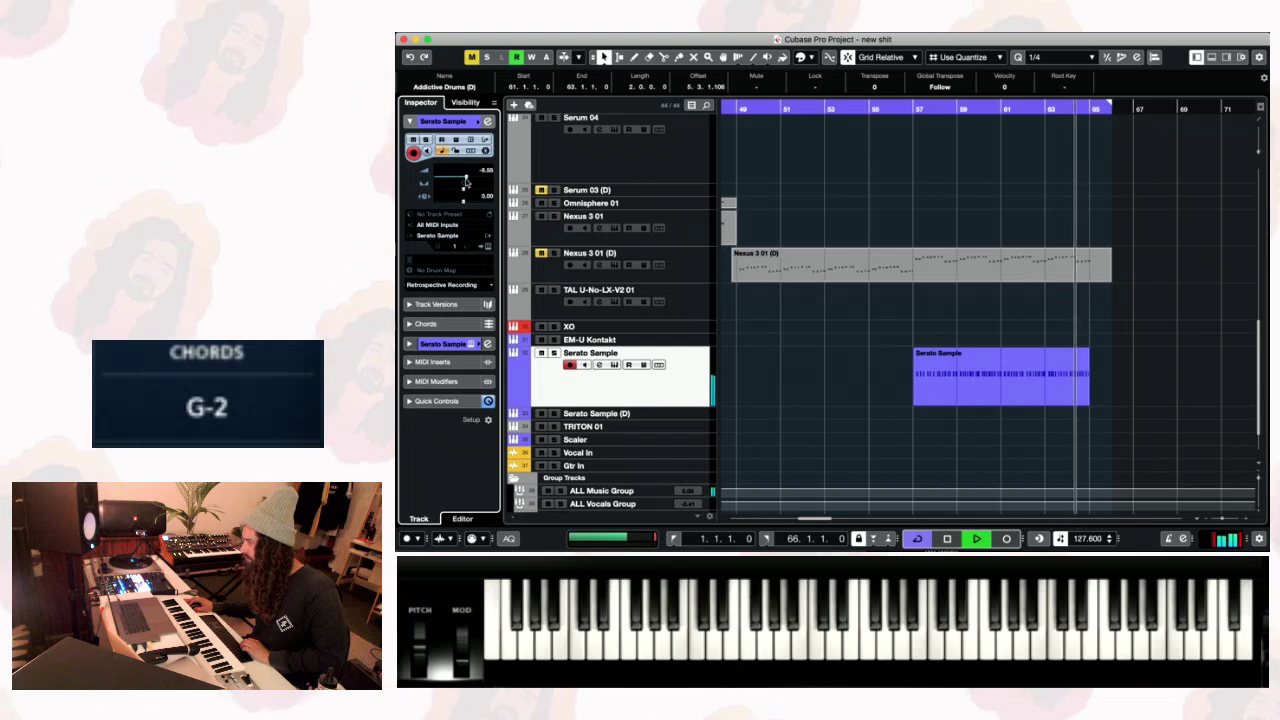
# - Move the Serato Sample part out of bars 57–65 to bar 68, past the end of the arrangement, and resume playback
pyautogui.press('space')
pyautogui.moveTo(948, 385); pyautogui.dragTo(1190, 393)
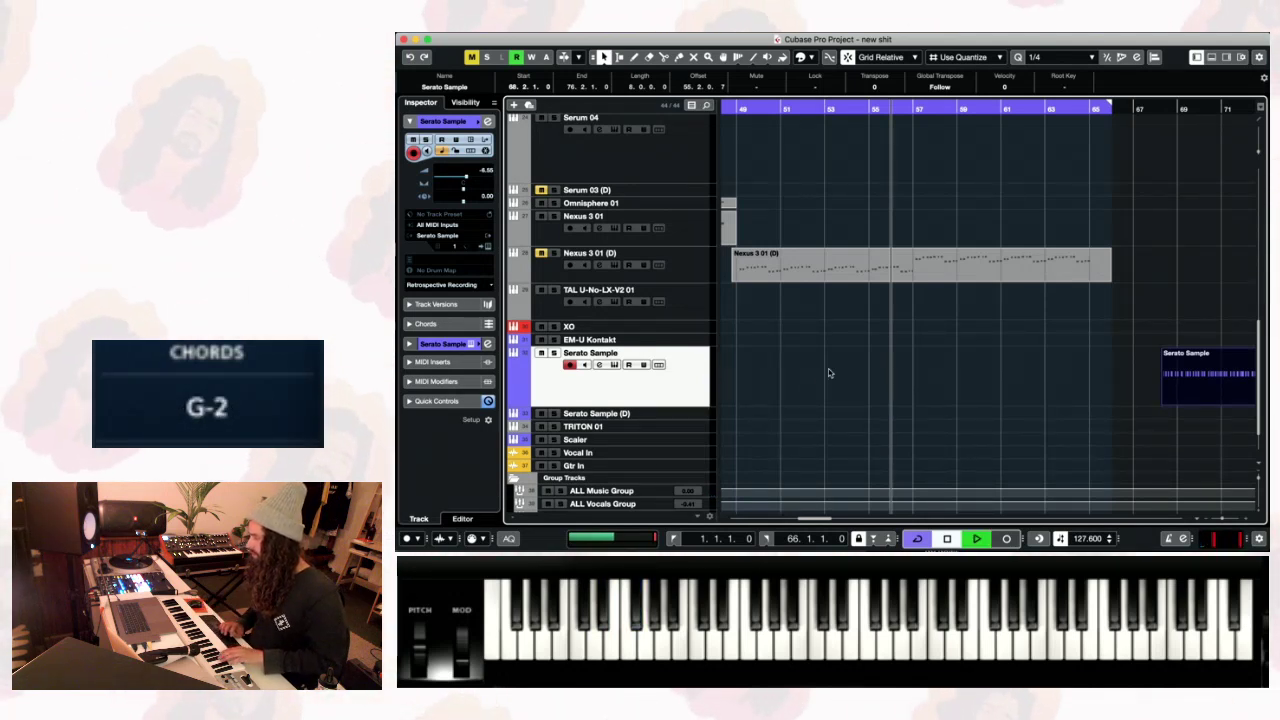
pyautogui.press('space')
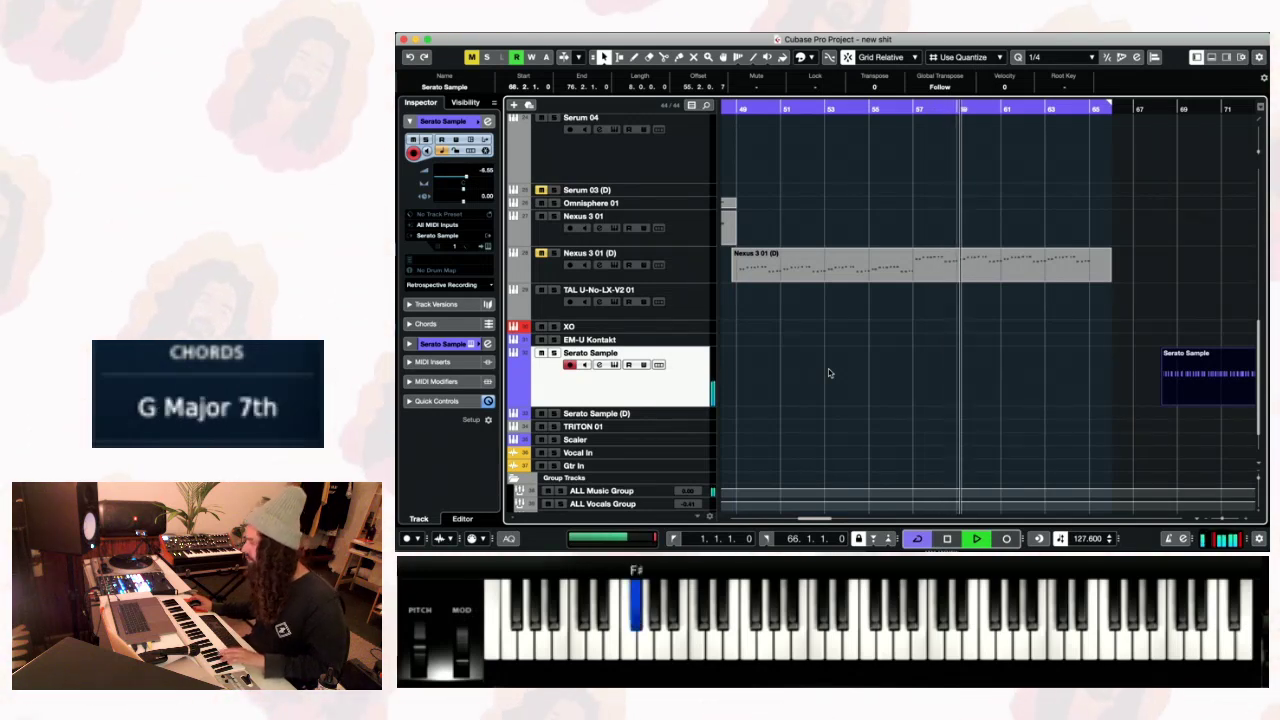
# - Select and enlarge the Addictive Drums (D) track below TAL U-No-LX-V2 01 (D), and audition its sound against playback
pyautogui.scroll(10, 829, 370)
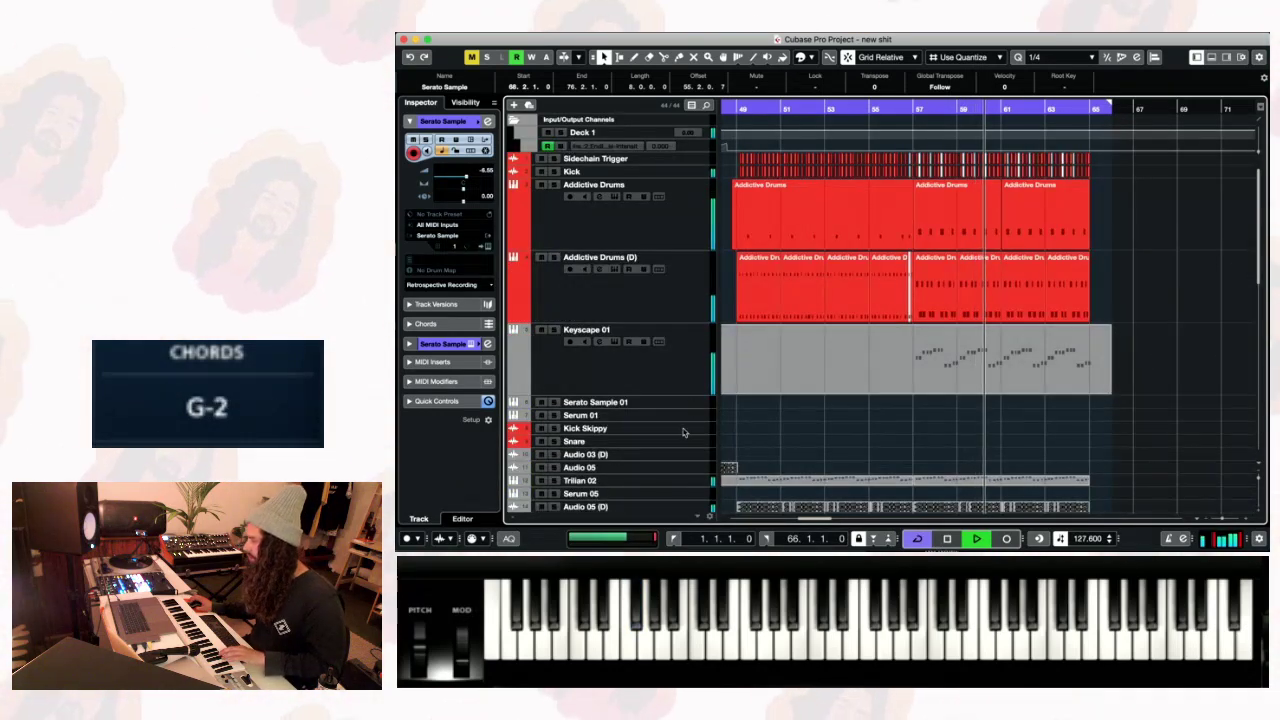
pyautogui.scroll(-5, 689, 400)
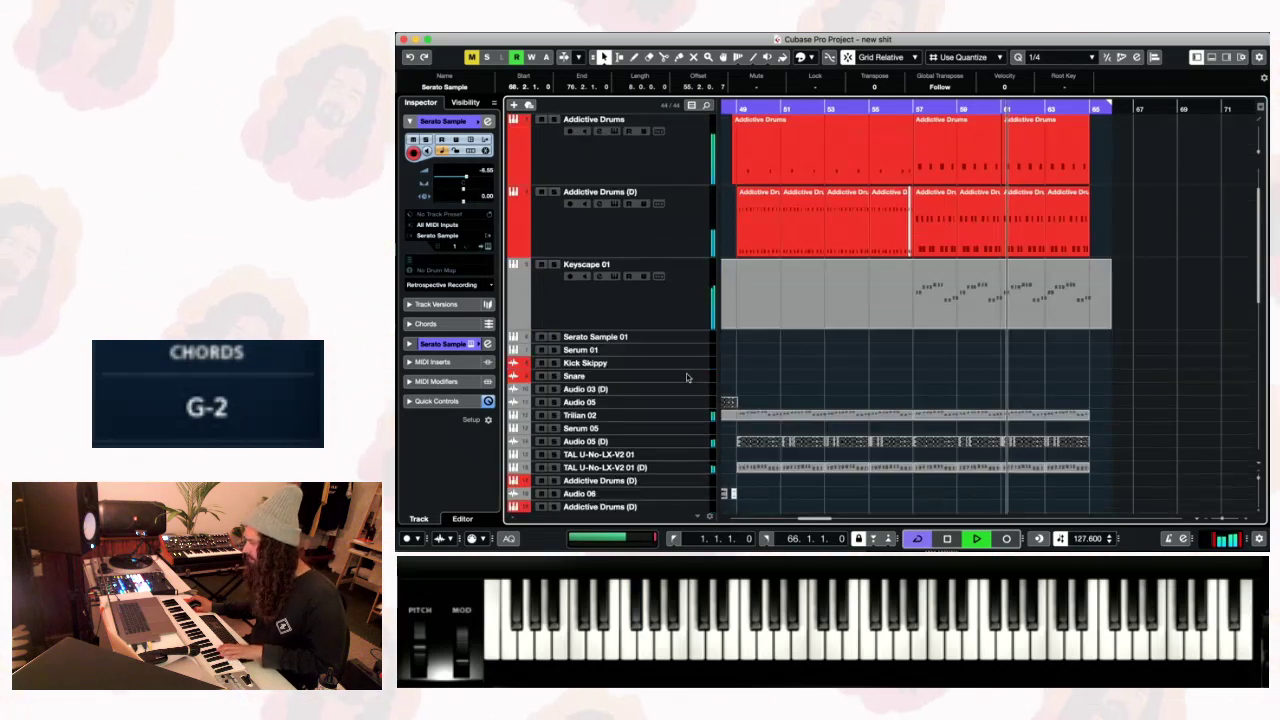
pyautogui.click(693, 416)
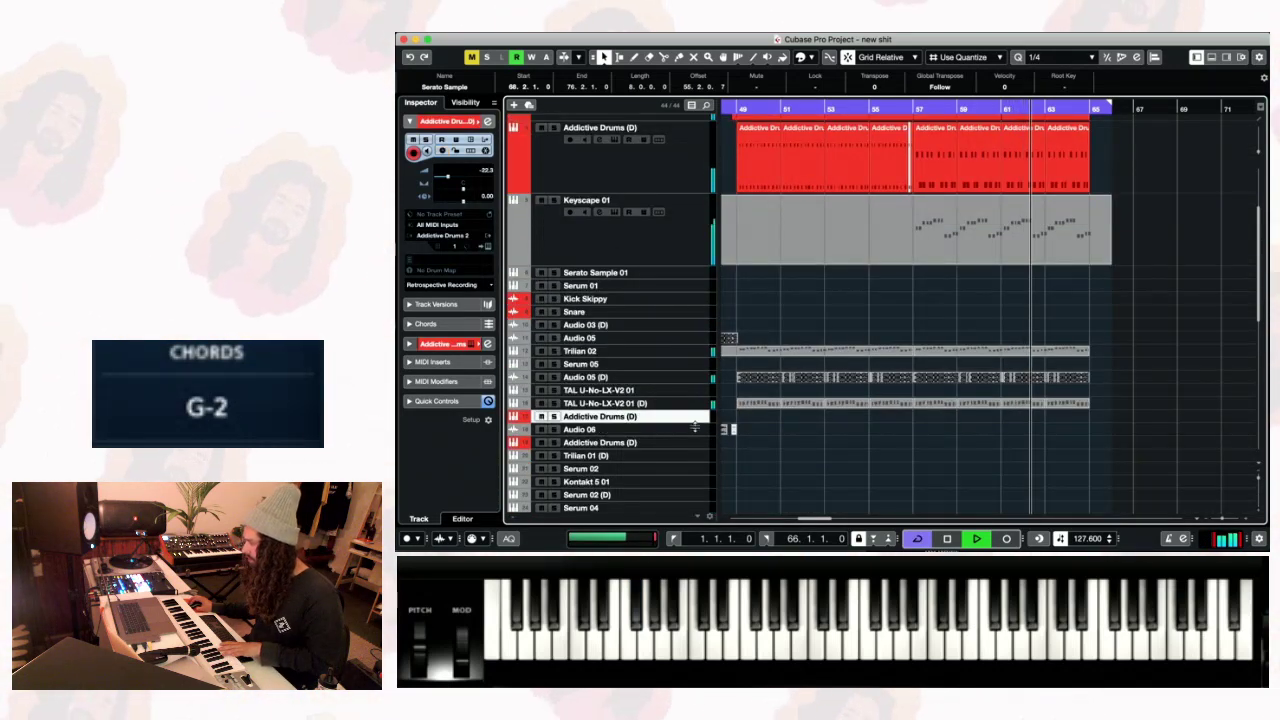
pyautogui.press('space')
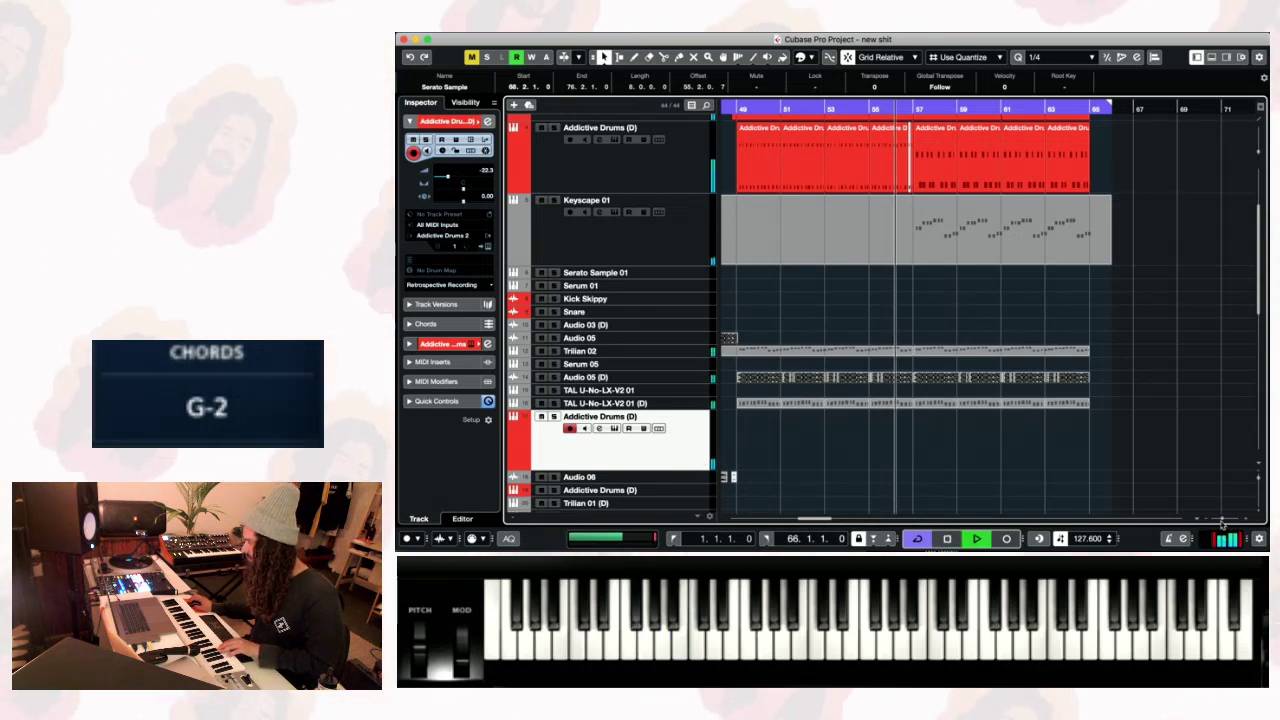
pyautogui.moveTo(1223, 518); pyautogui.dragTo(1219, 520)
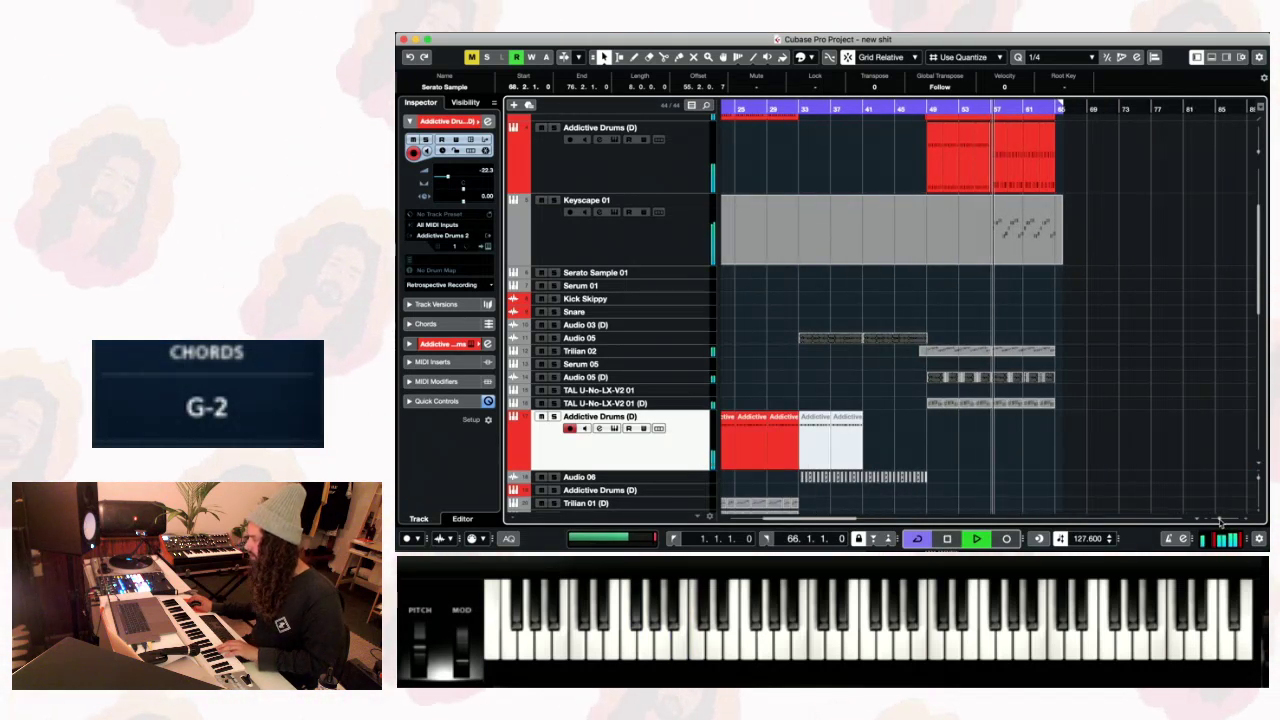
pyautogui.moveTo(1222, 523); pyautogui.dragTo(1218, 521)
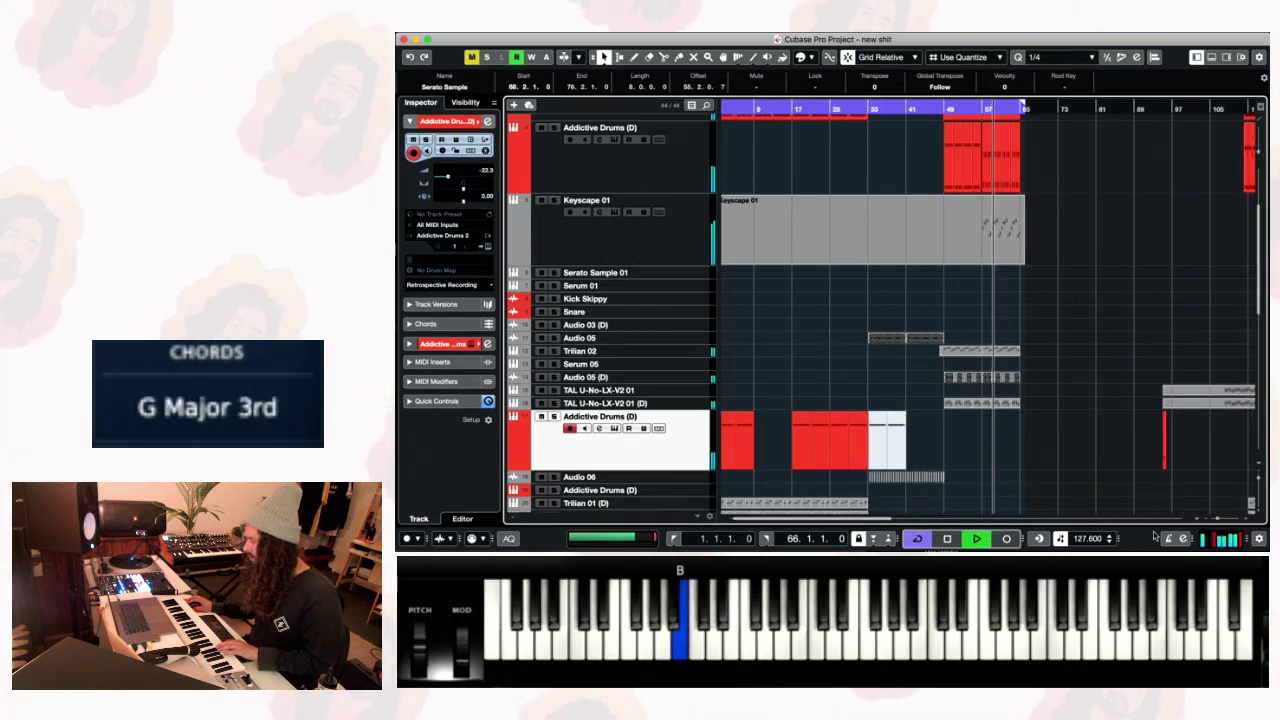
# - Select the Addictive Drums (D) track below Audio 06 and lower its volume to -19.3
pyautogui.scroll(-1, 738, 461)
pyautogui.click(707, 474)
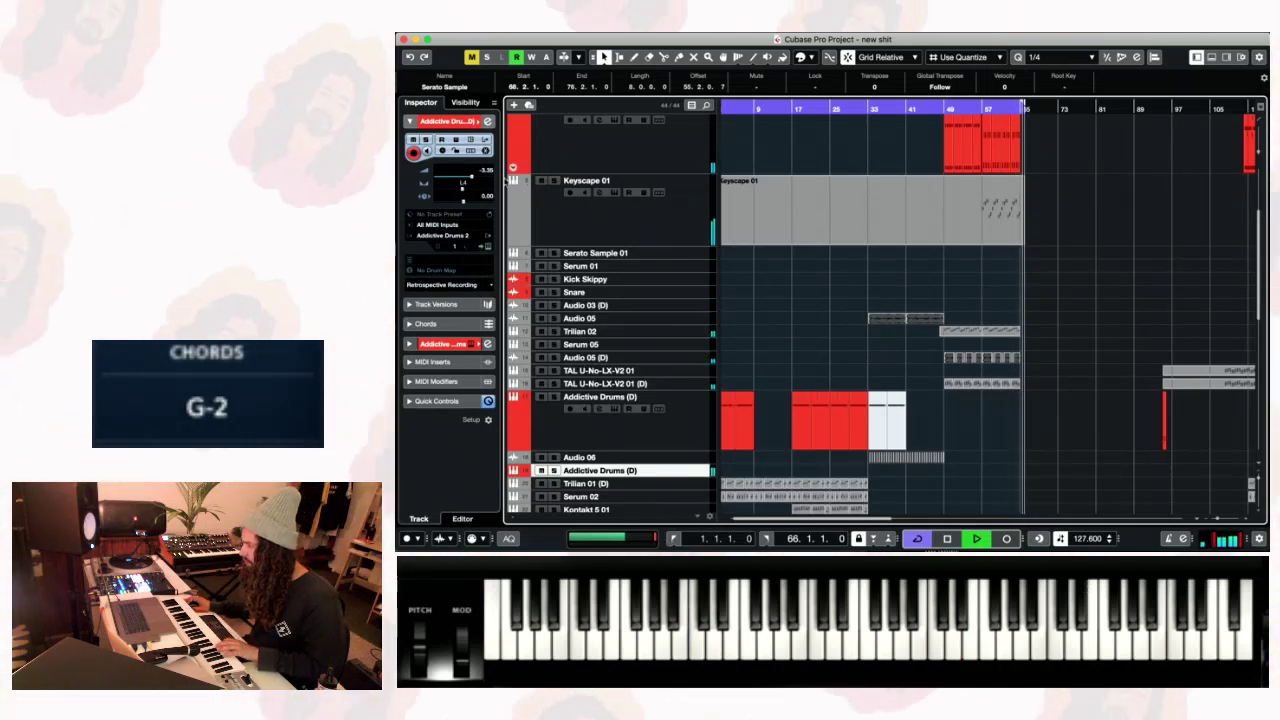
pyautogui.moveTo(470, 182); pyautogui.dragTo(462, 182)
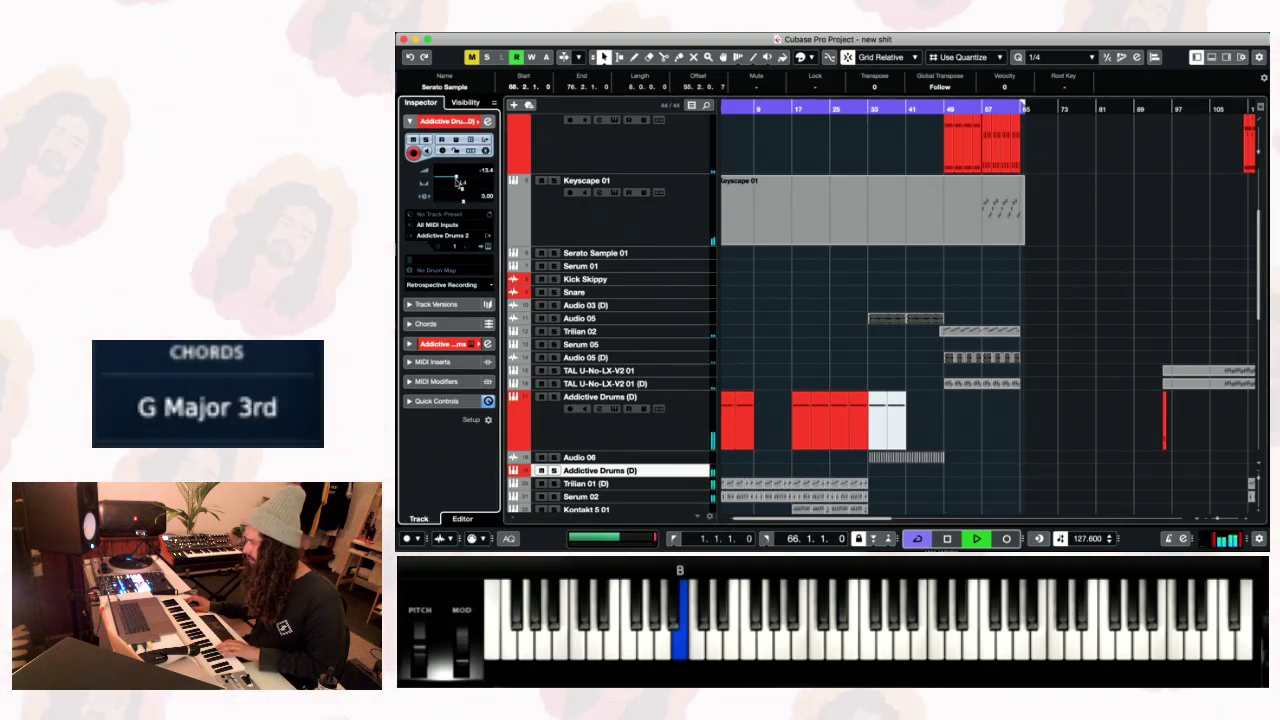
pyautogui.click(754, 354)
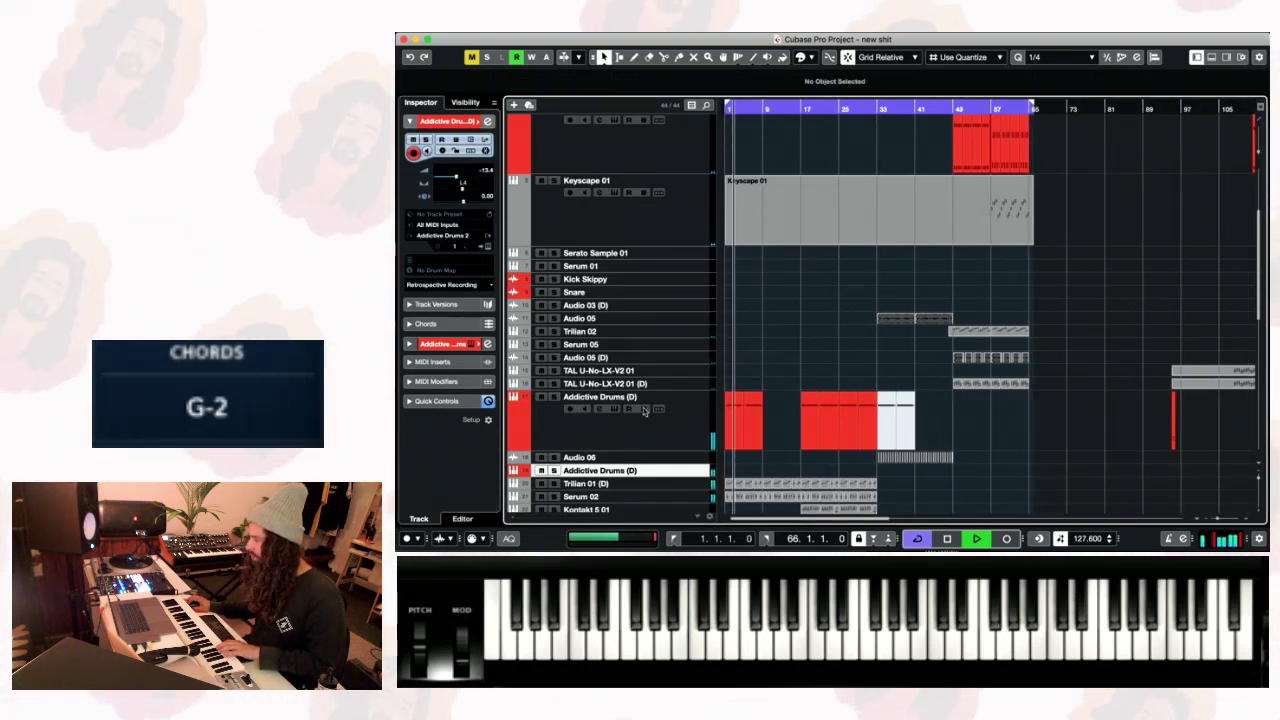
pyautogui.moveTo(462, 180); pyautogui.dragTo(451, 181)
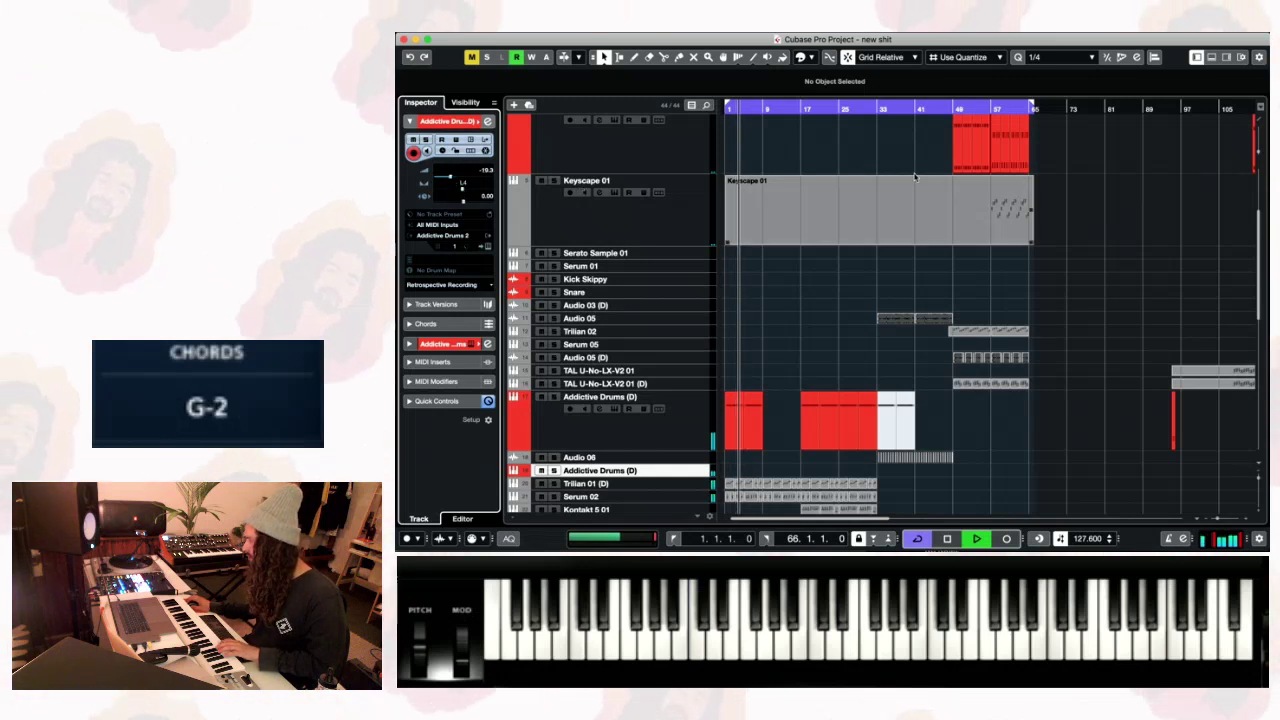
# - Play the transition into bar 49 and examine the tracks sounding there, down to the group channels
pyautogui.click(938, 110)
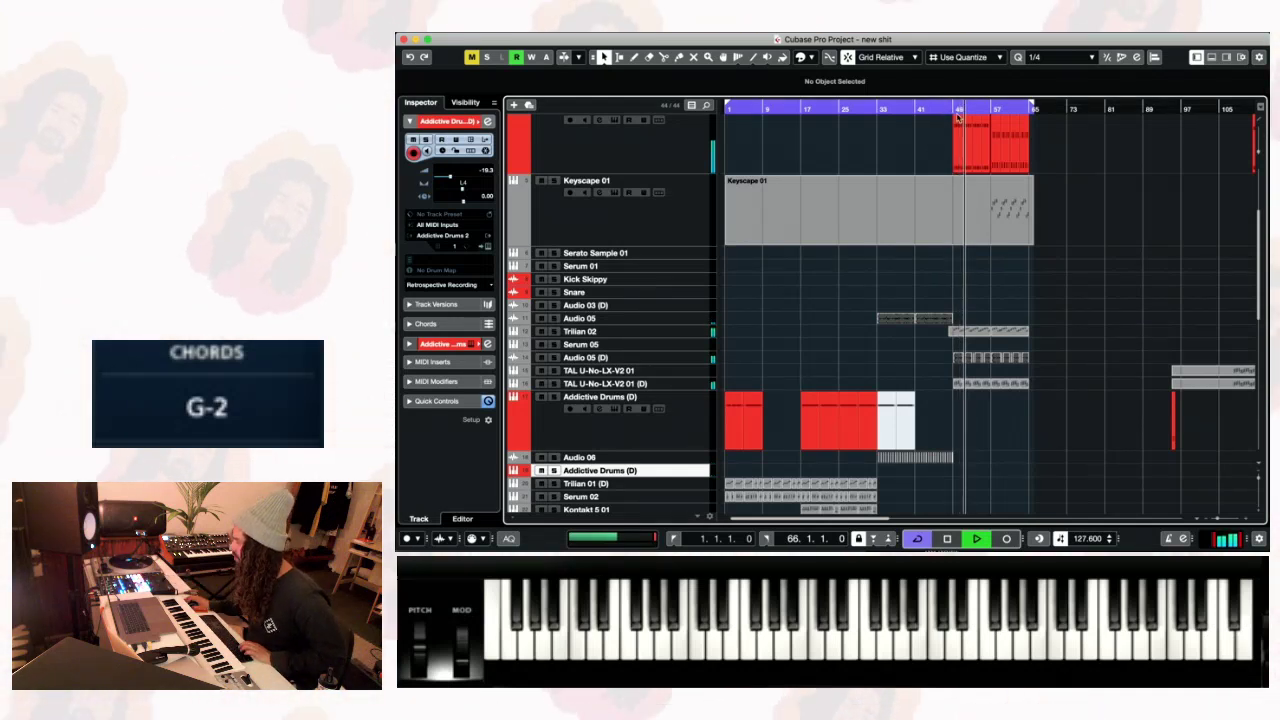
pyautogui.moveTo(1217, 519); pyautogui.dragTo(1226, 519)
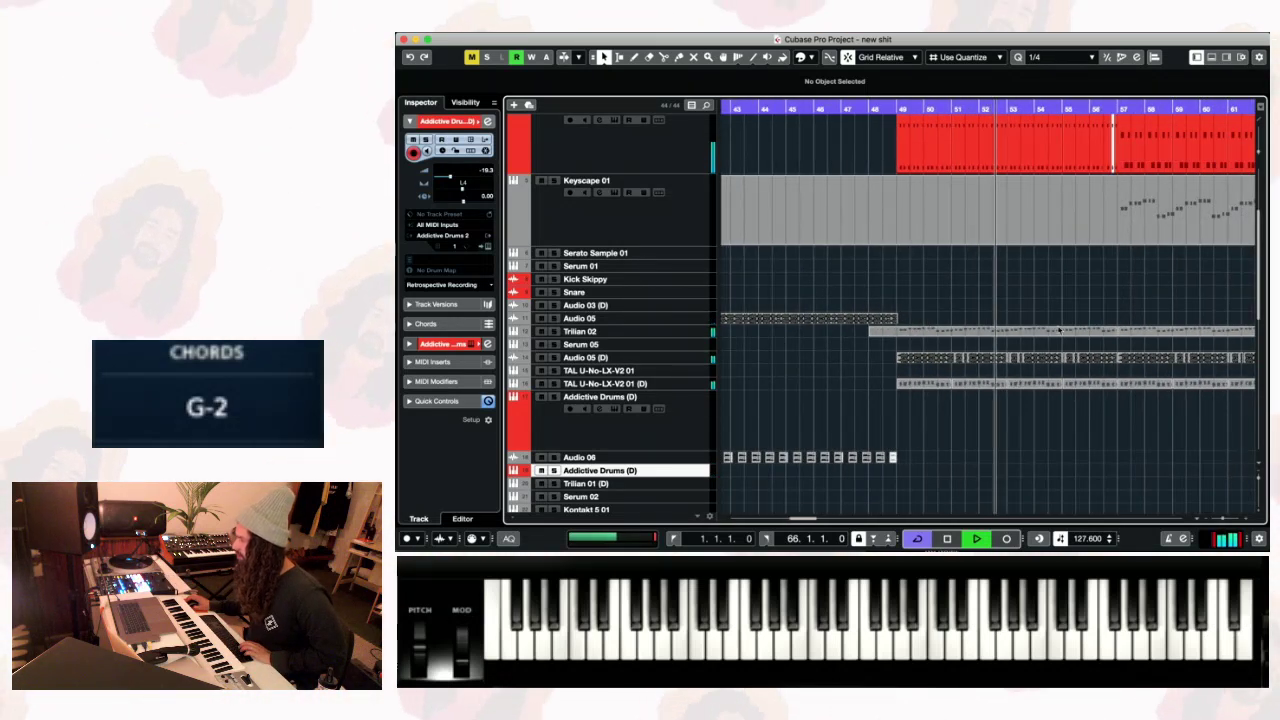
pyautogui.scroll(2, 960, 280)
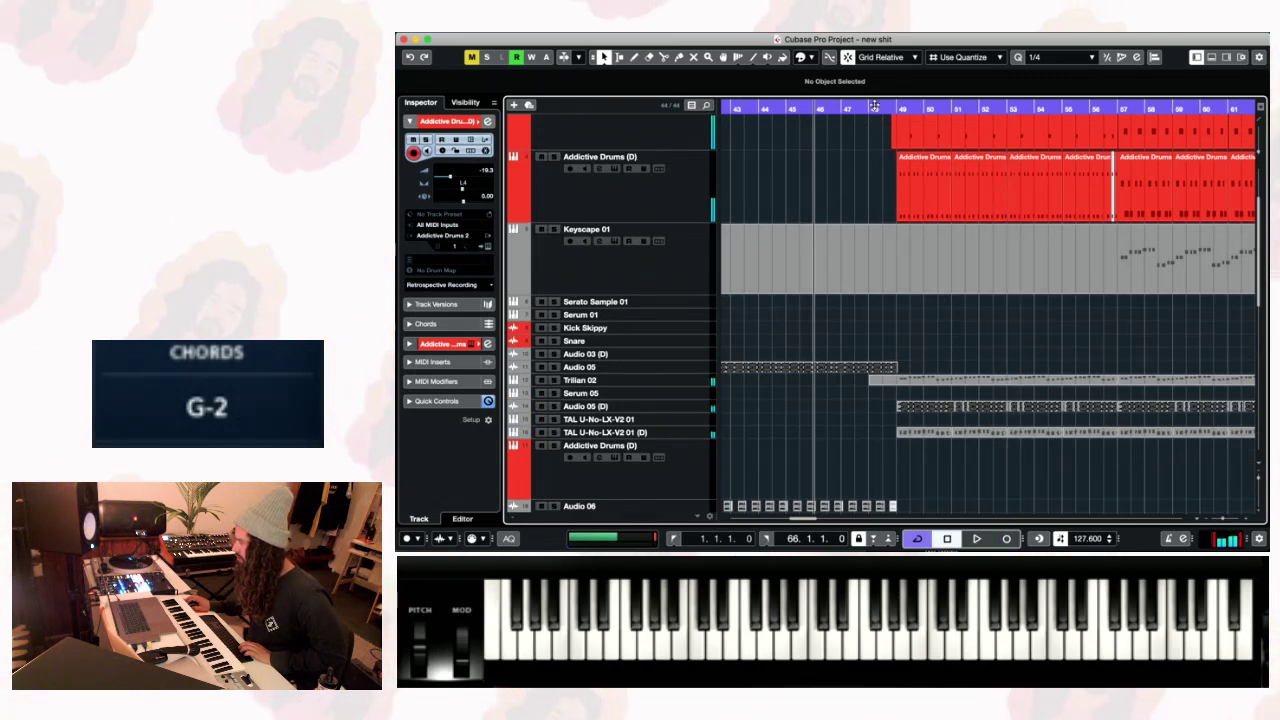
pyautogui.click(887, 104)
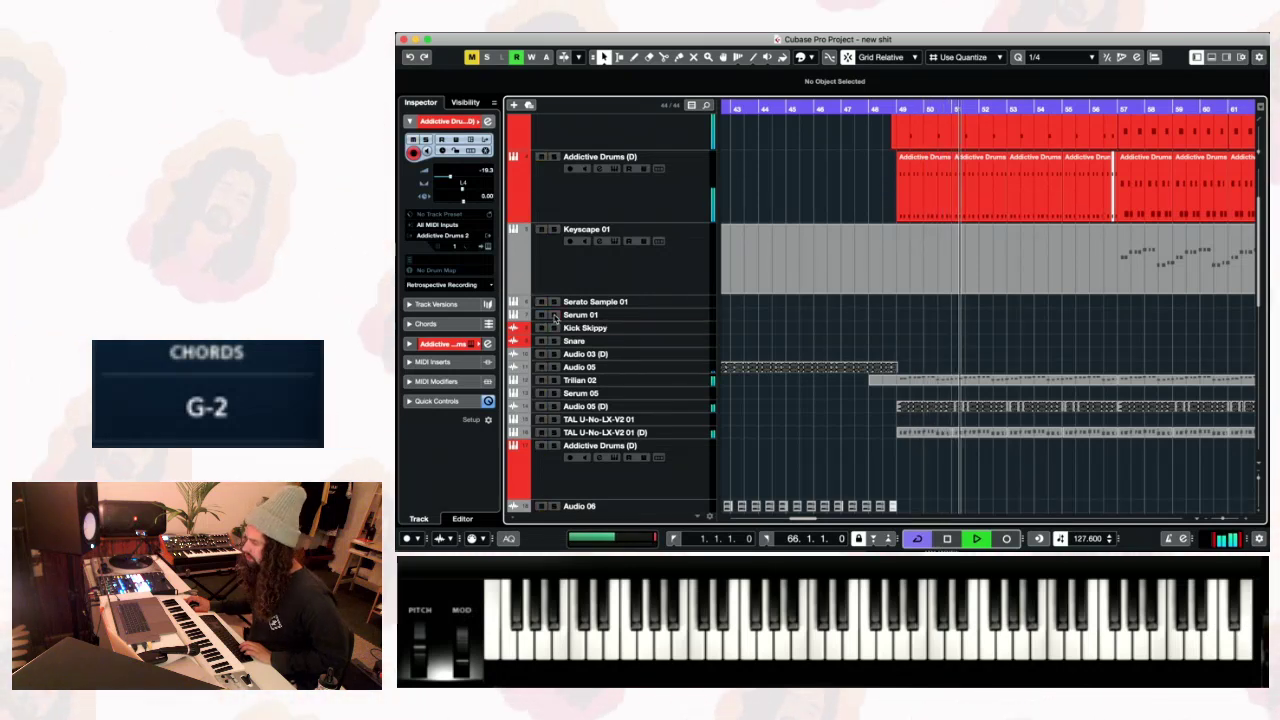
pyautogui.scroll(-15, 562, 316)
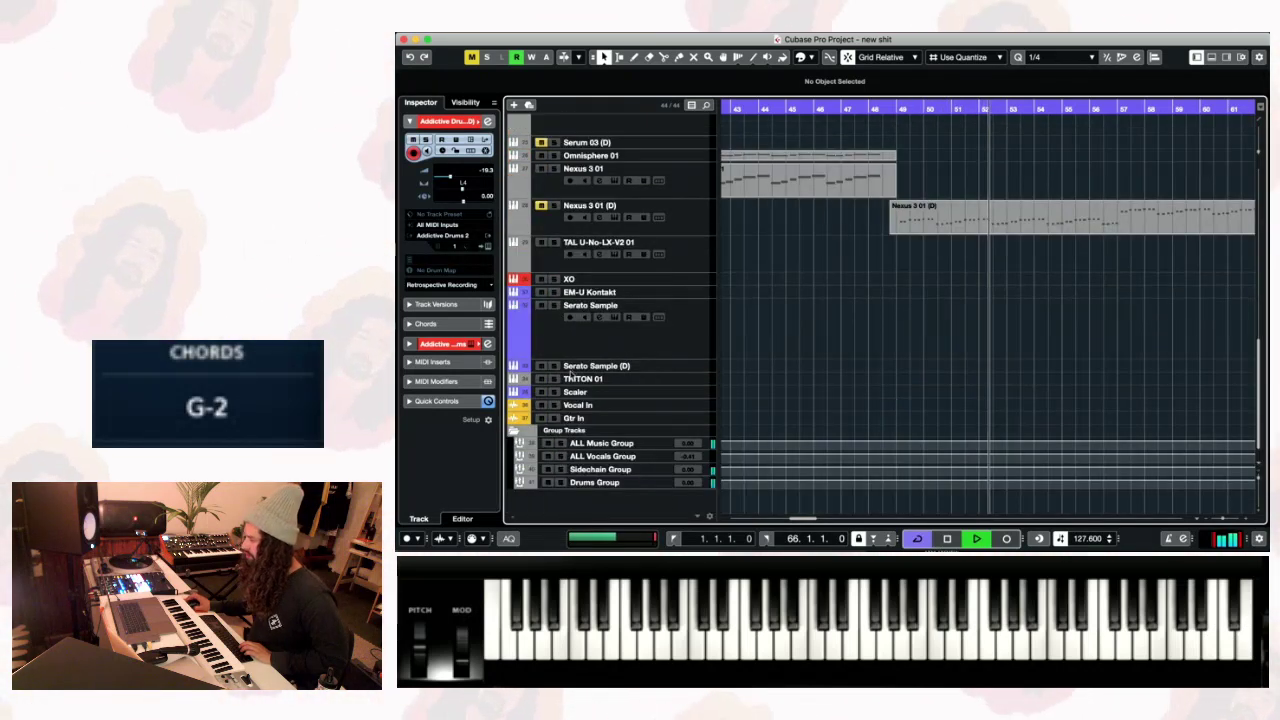
pyautogui.click(547, 443)
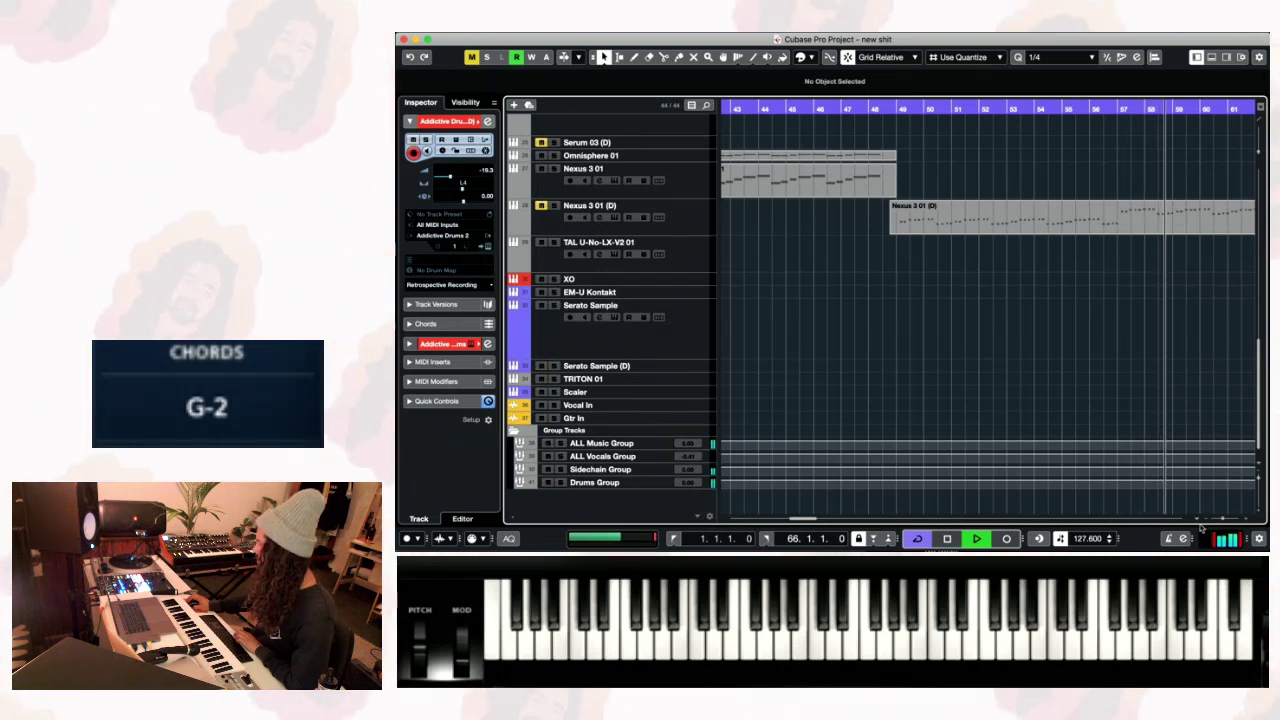
# - Play the change into bar 57 and examine the kick and drum parts around it up close
pyautogui.moveTo(1224, 519); pyautogui.dragTo(1220, 519)
pyautogui.scroll(1, 999, 316)
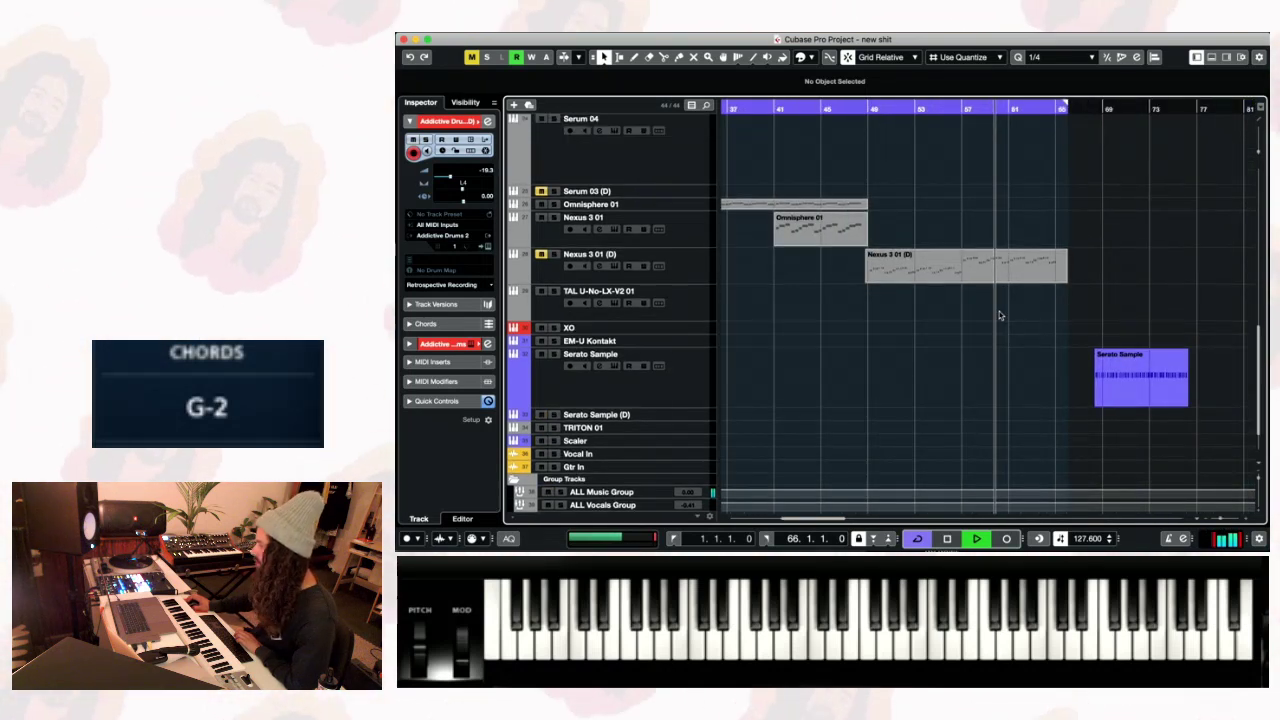
pyautogui.scroll(10, 945, 244)
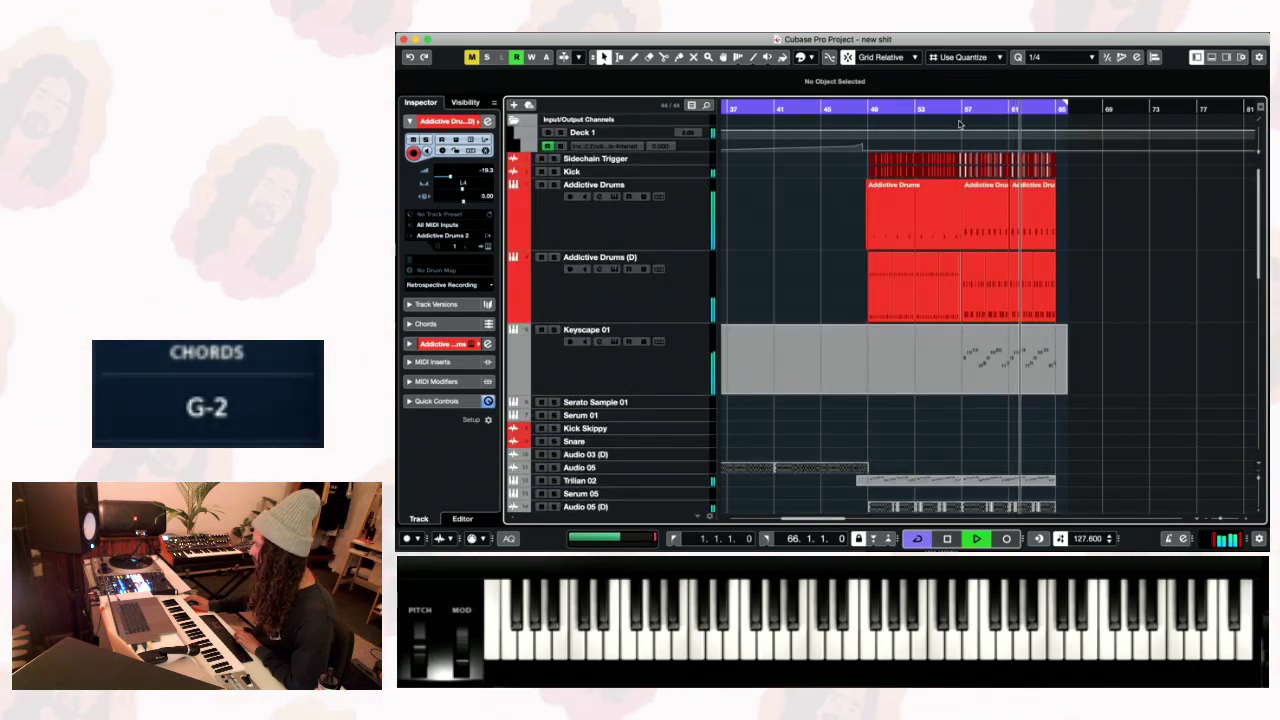
pyautogui.moveTo(956, 108); pyautogui.dragTo(932, 148)
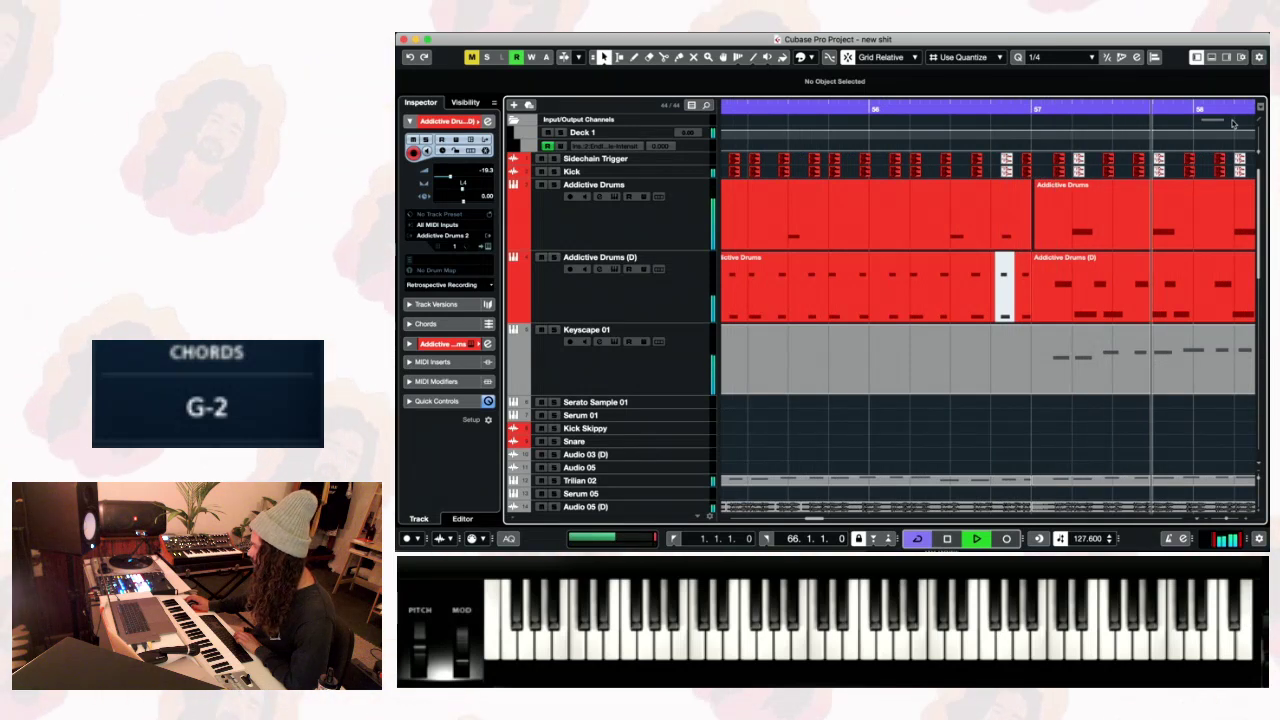
pyautogui.hscroll(3, 1234, 124)
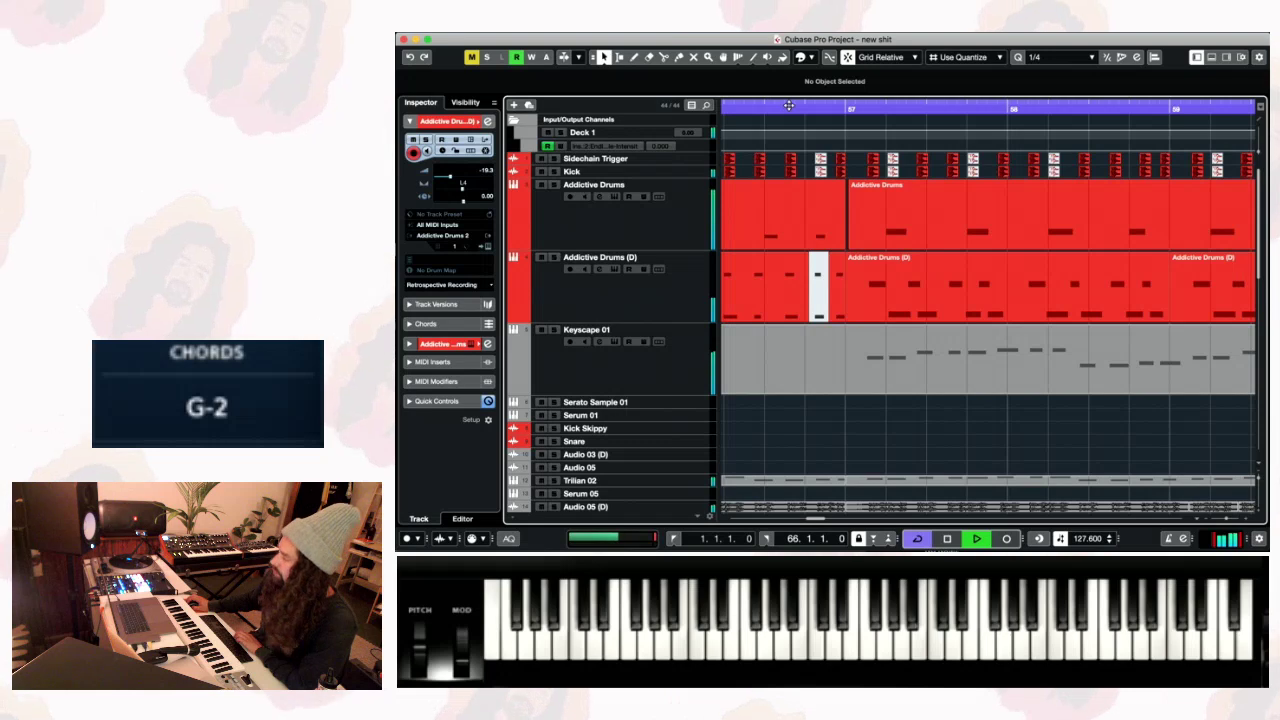
# - Bring the whole arrangement over bars 1–65 into view, play it from the start, and save the project
pyautogui.moveTo(1227, 519); pyautogui.dragTo(1219, 519)
pyautogui.hscroll(-10, 745, 112)
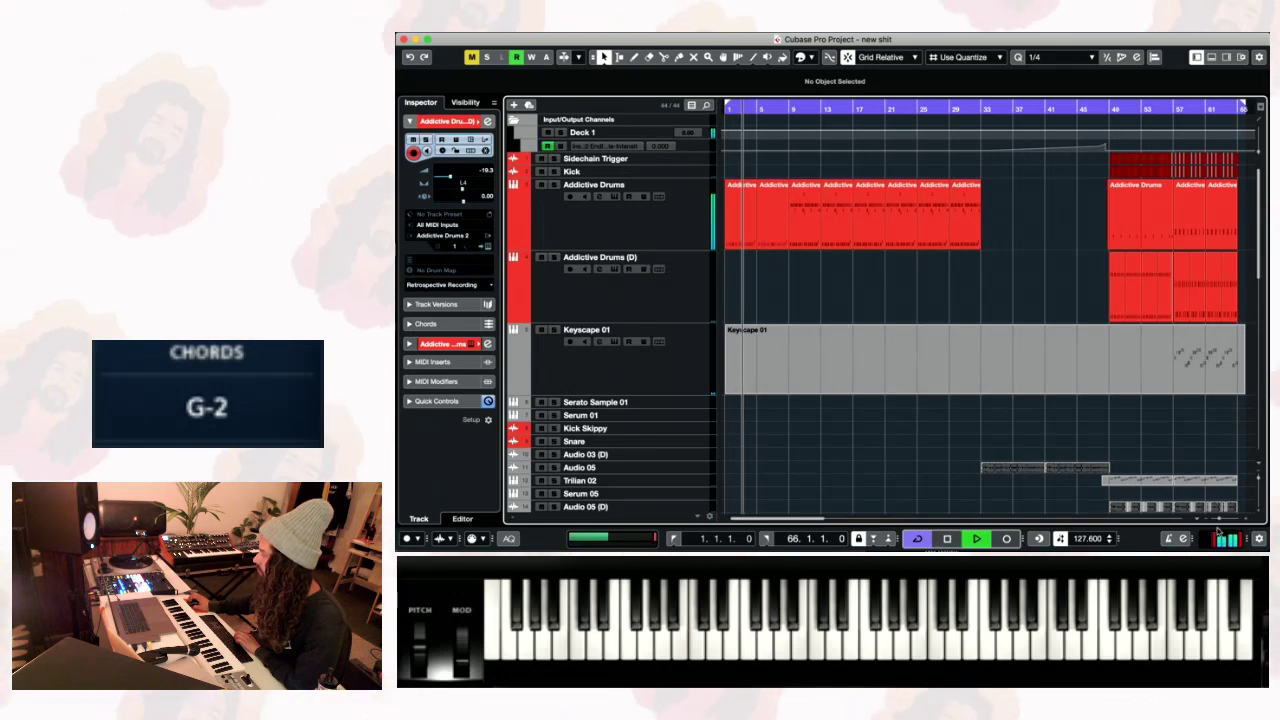
pyautogui.moveTo(1220, 519); pyautogui.dragTo(1217, 519)
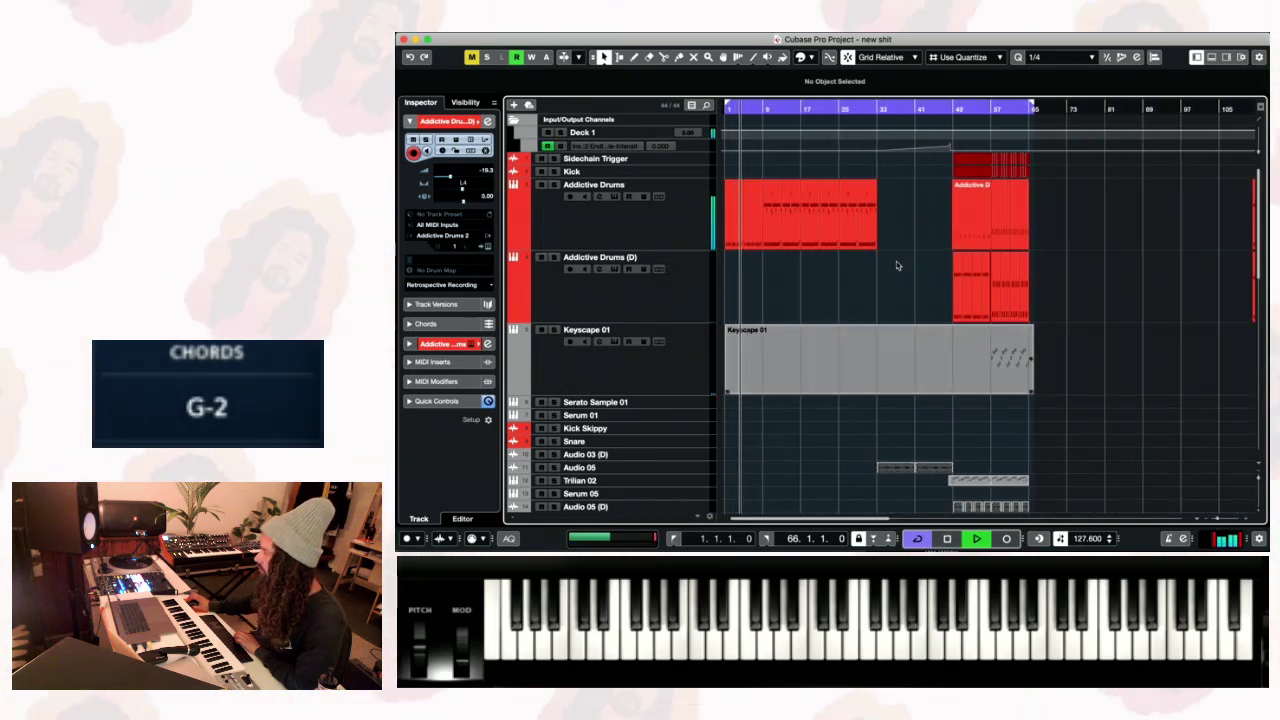
pyautogui.click(405, 30)
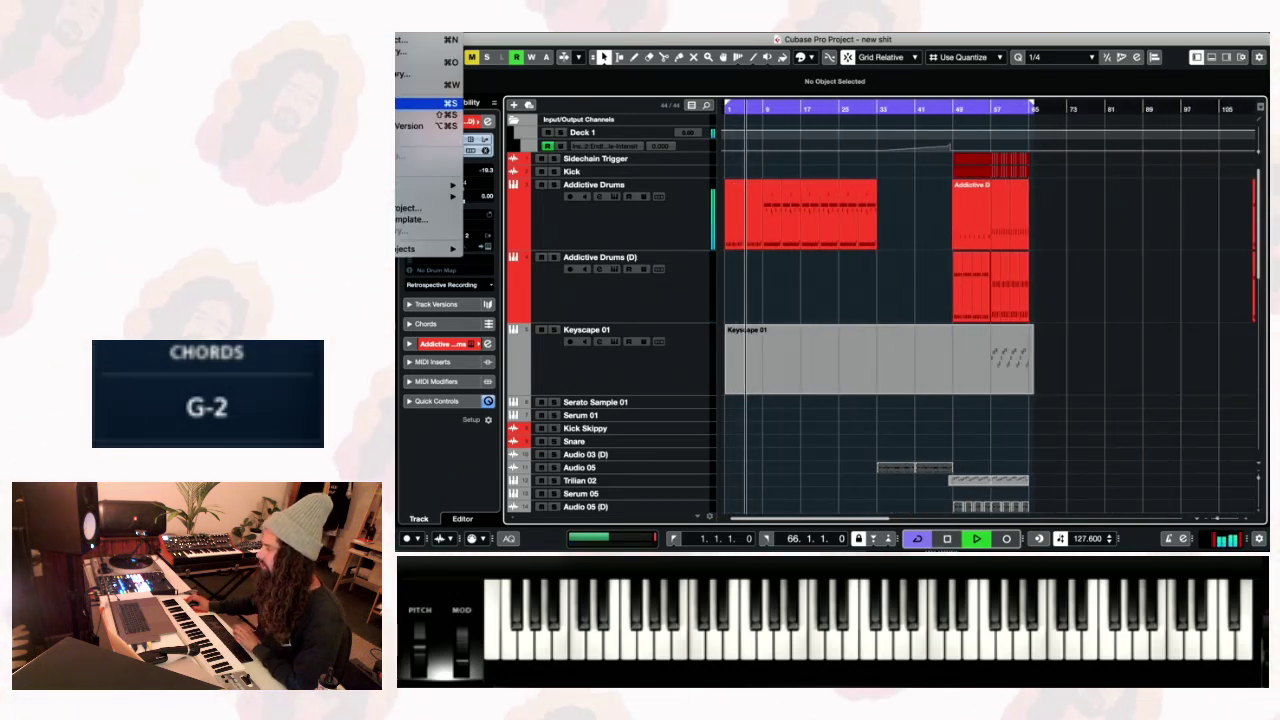
pyautogui.click(425, 103)
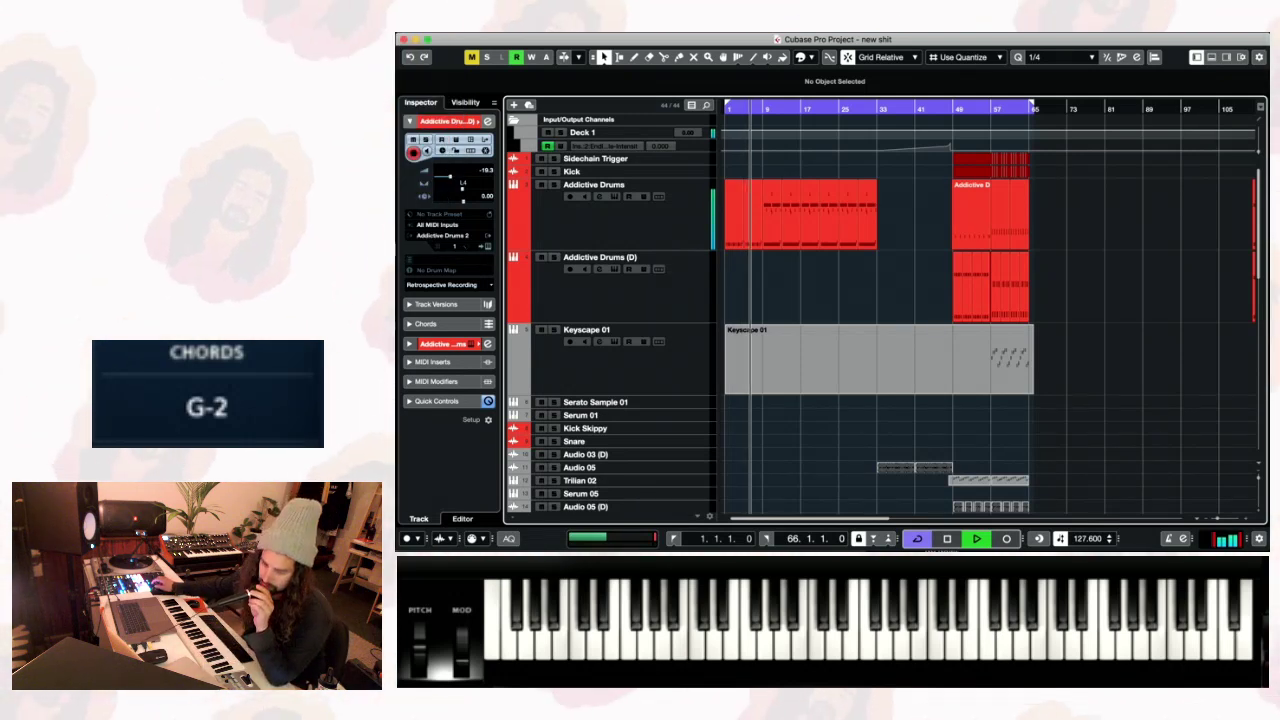